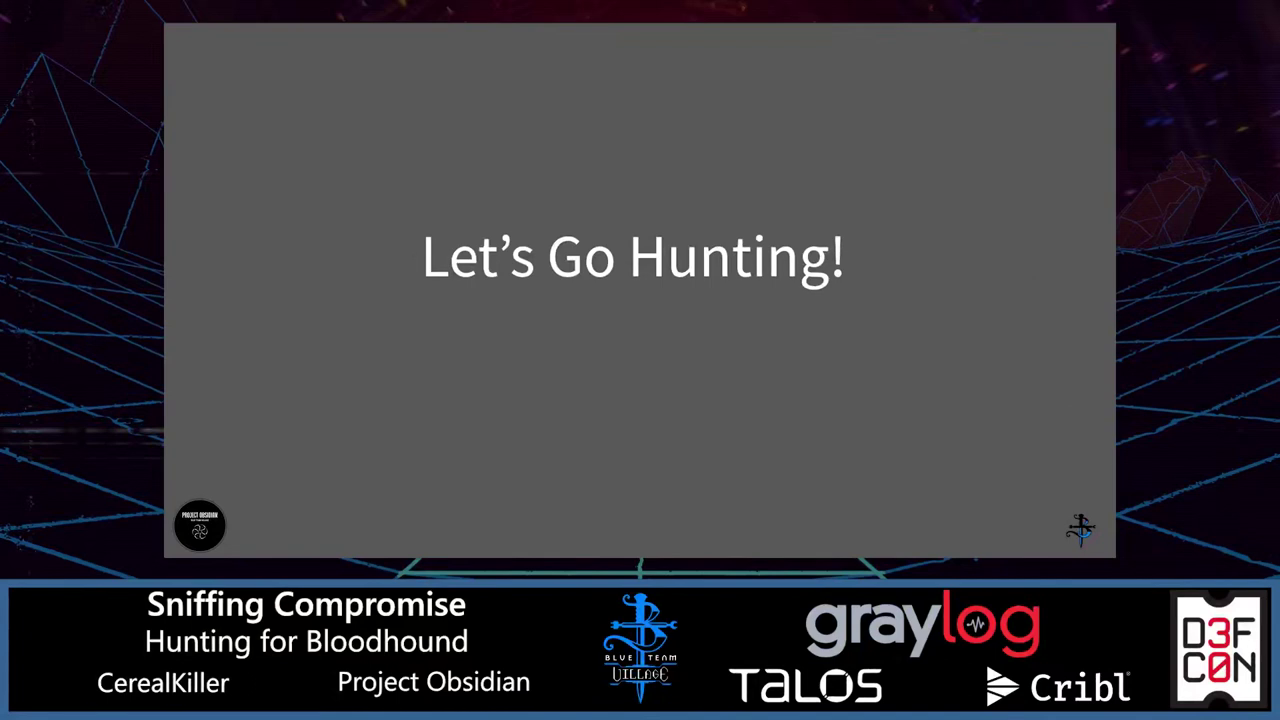
Leave the Let's Go Hunting! slide for the Splunk Enterprise home page in Firefox.
key(alt+Tab)
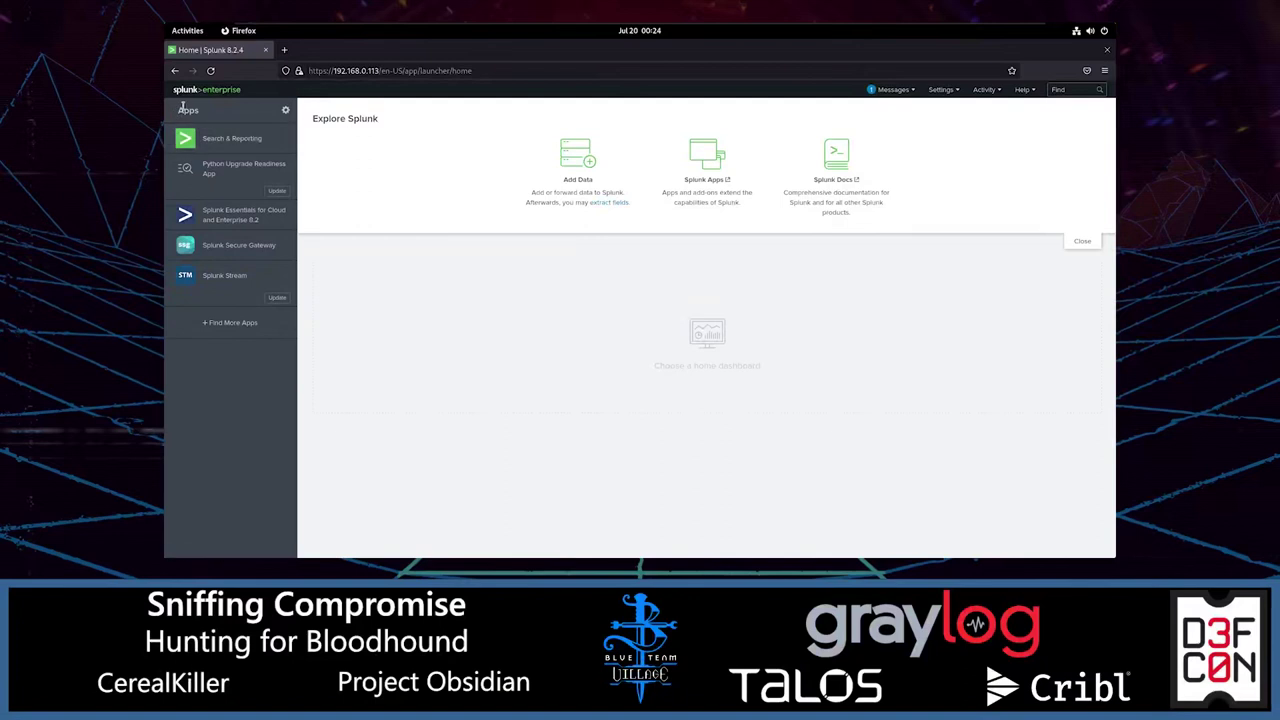
In Search & Reporting, set the time range between 02/18/2022 and 02/20/2022.
click(205, 134)
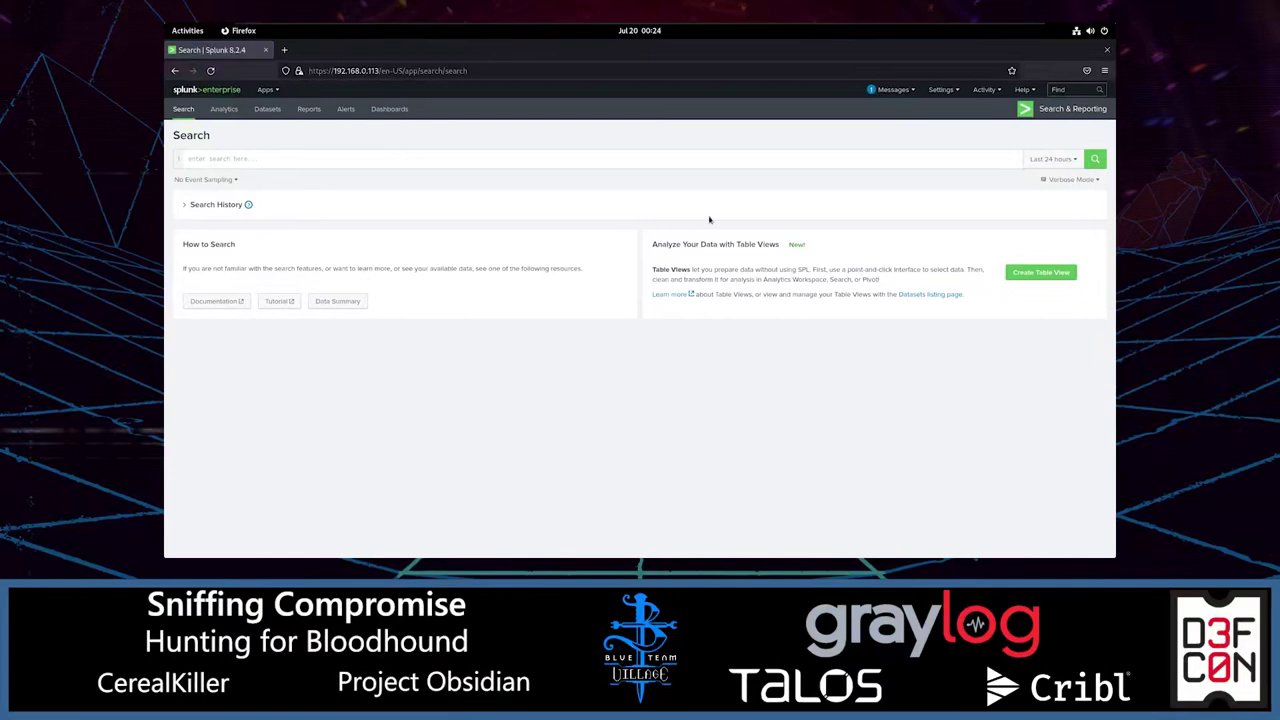
click(1028, 159)
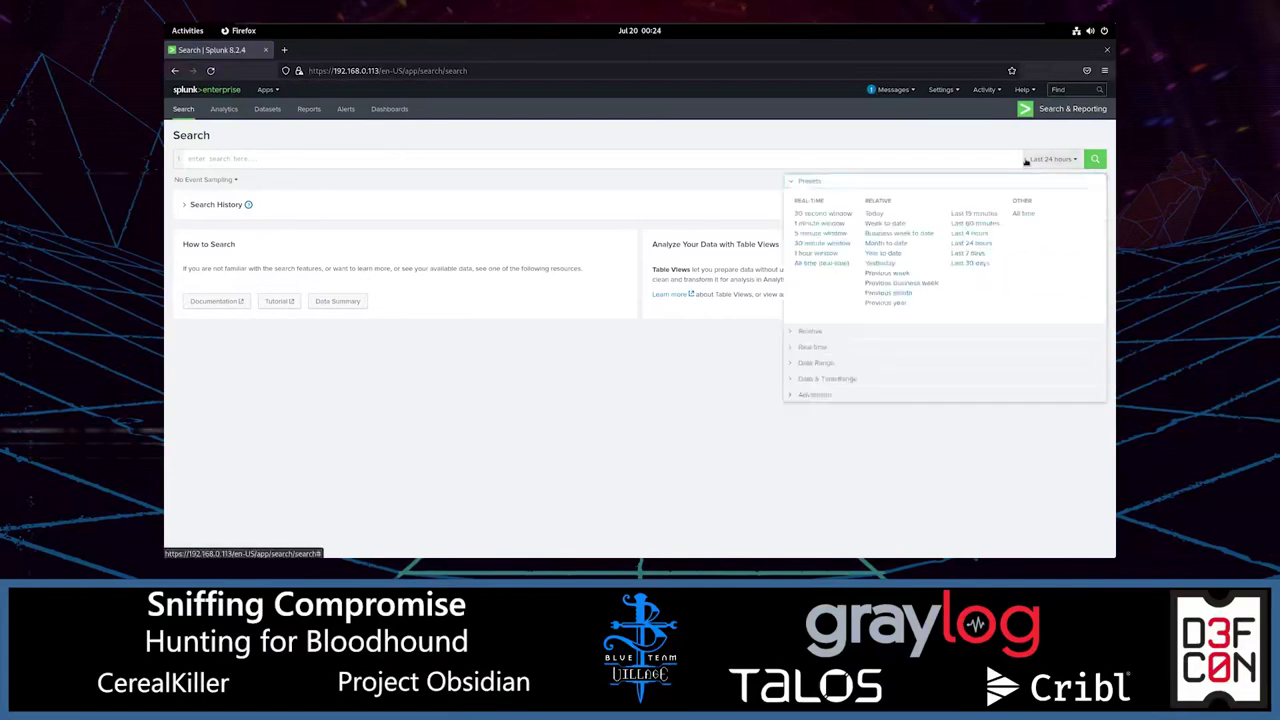
click(812, 363)
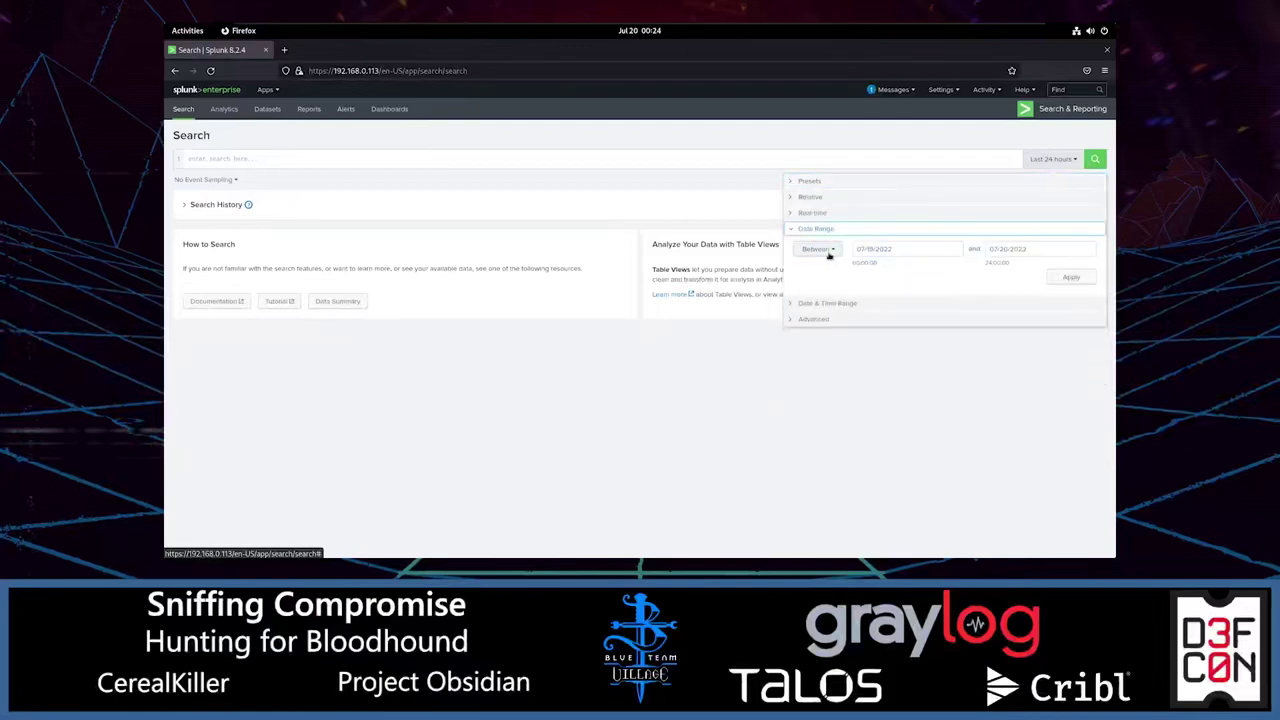
click(860, 250)
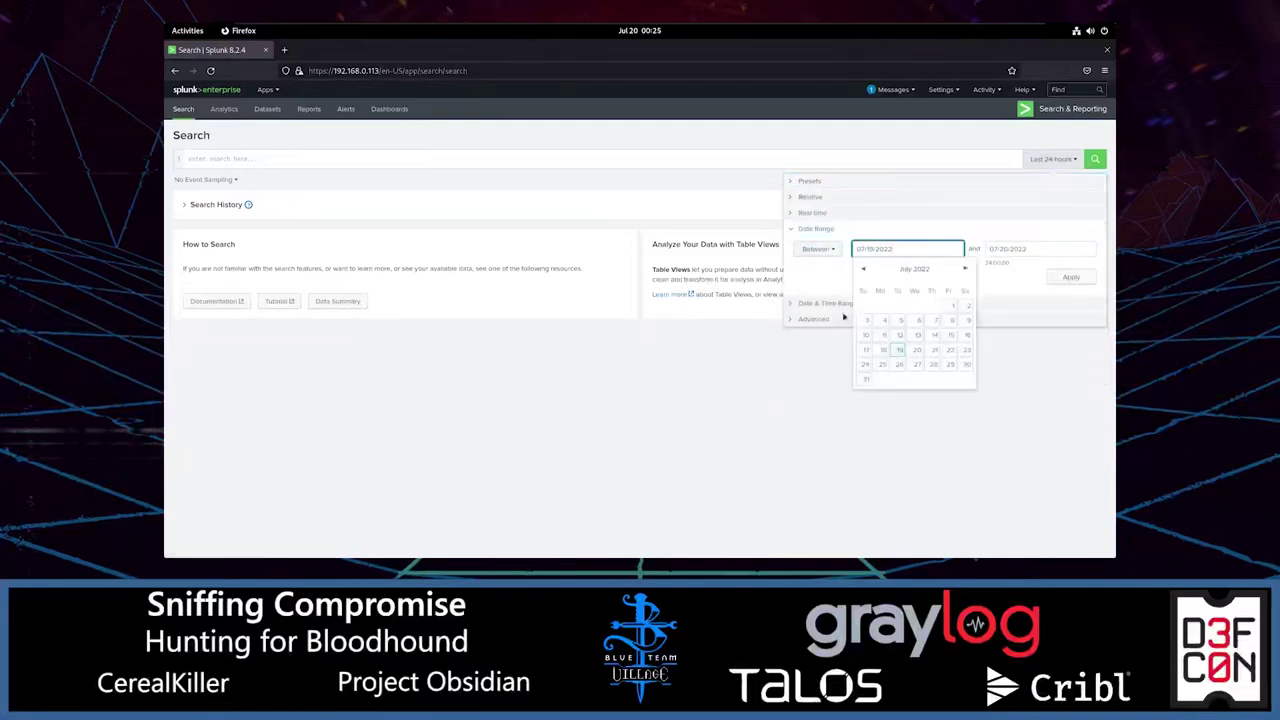
click(861, 270)
click(862, 270)
click(863, 270)
click(863, 270)
click(864, 271)
click(950, 334)
click(1018, 250)
click(994, 271)
click(994, 271)
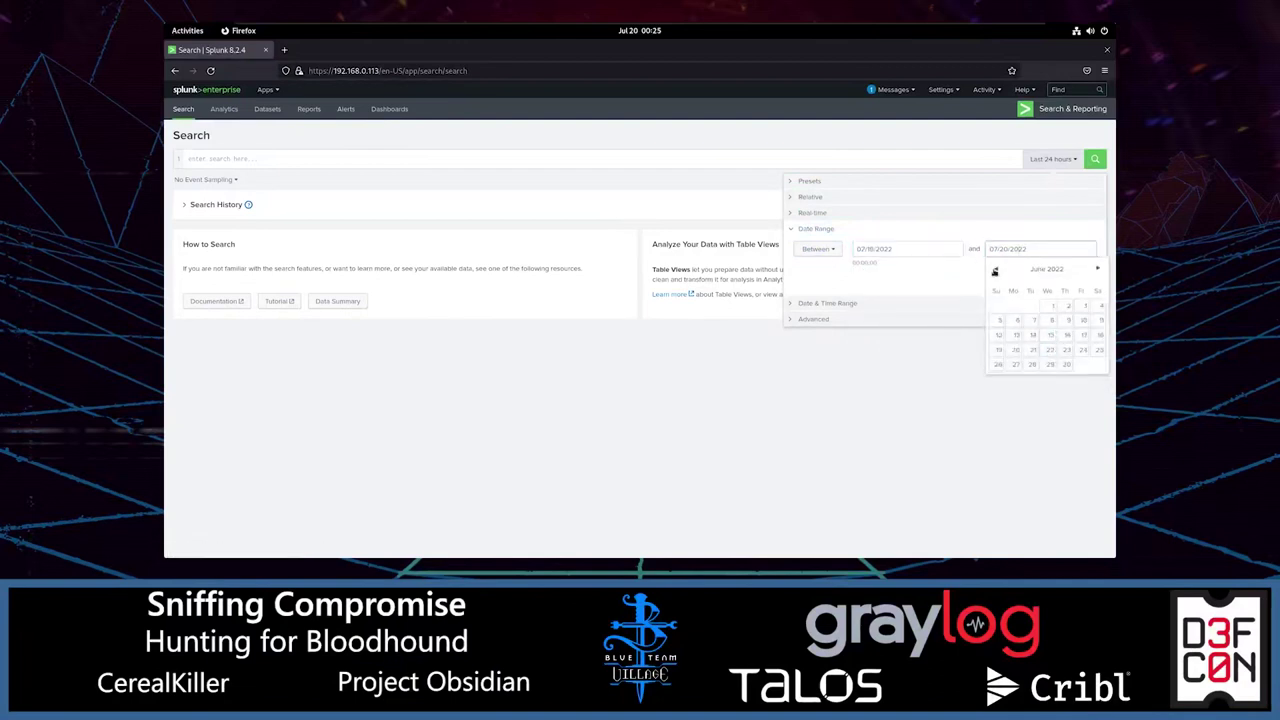
click(994, 271)
click(994, 271)
click(994, 271)
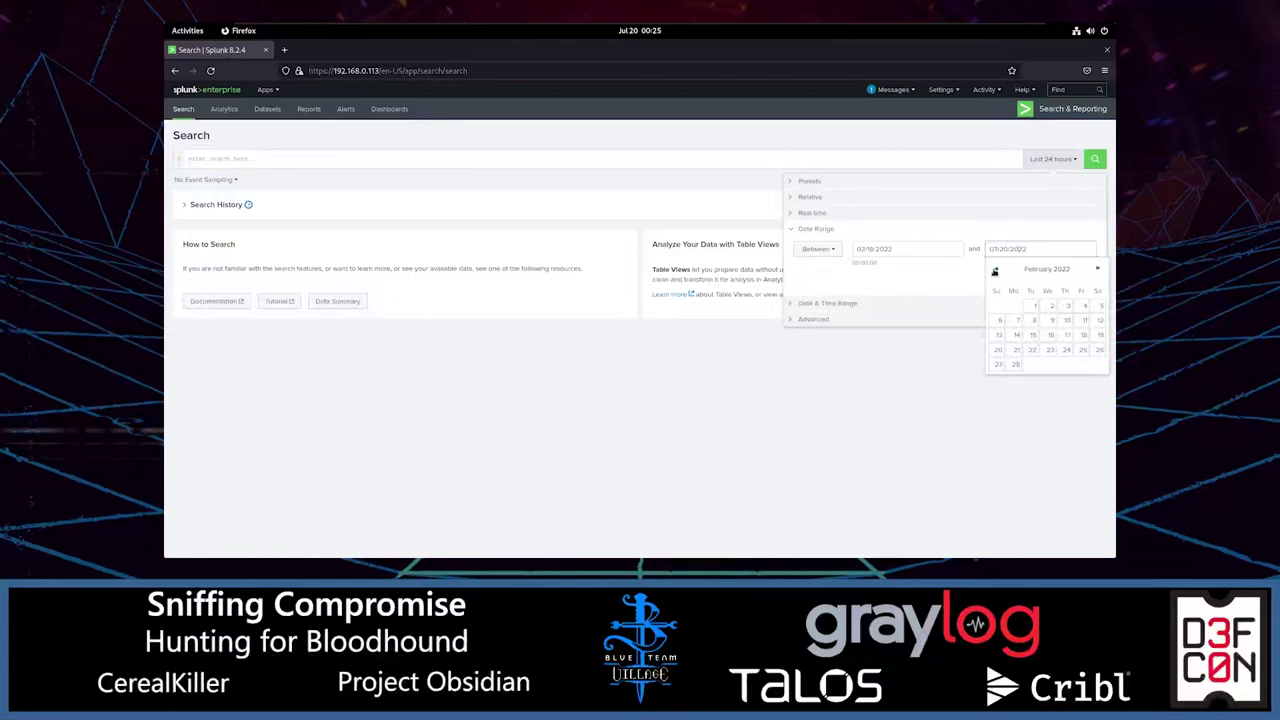
click(997, 349)
click(1051, 281)
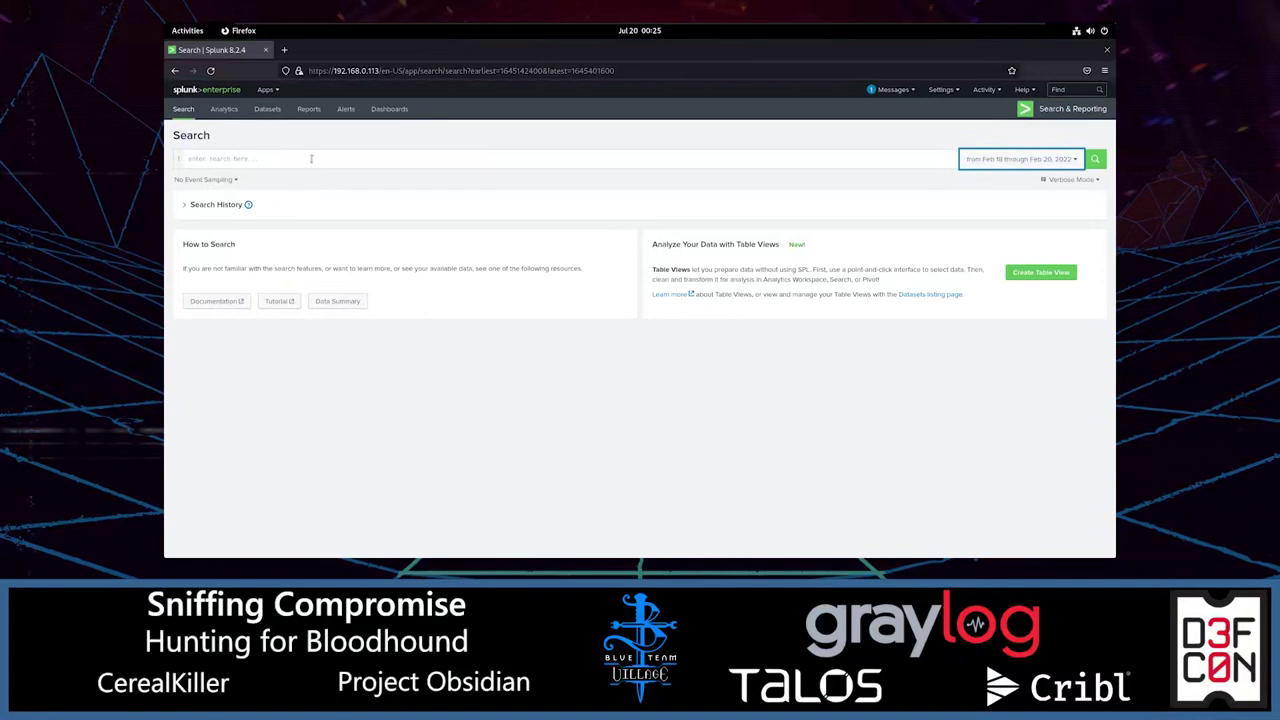
Run '| eventcount summarize=false index=* | dedup index | fields index' to list the index names.
click(310, 158)
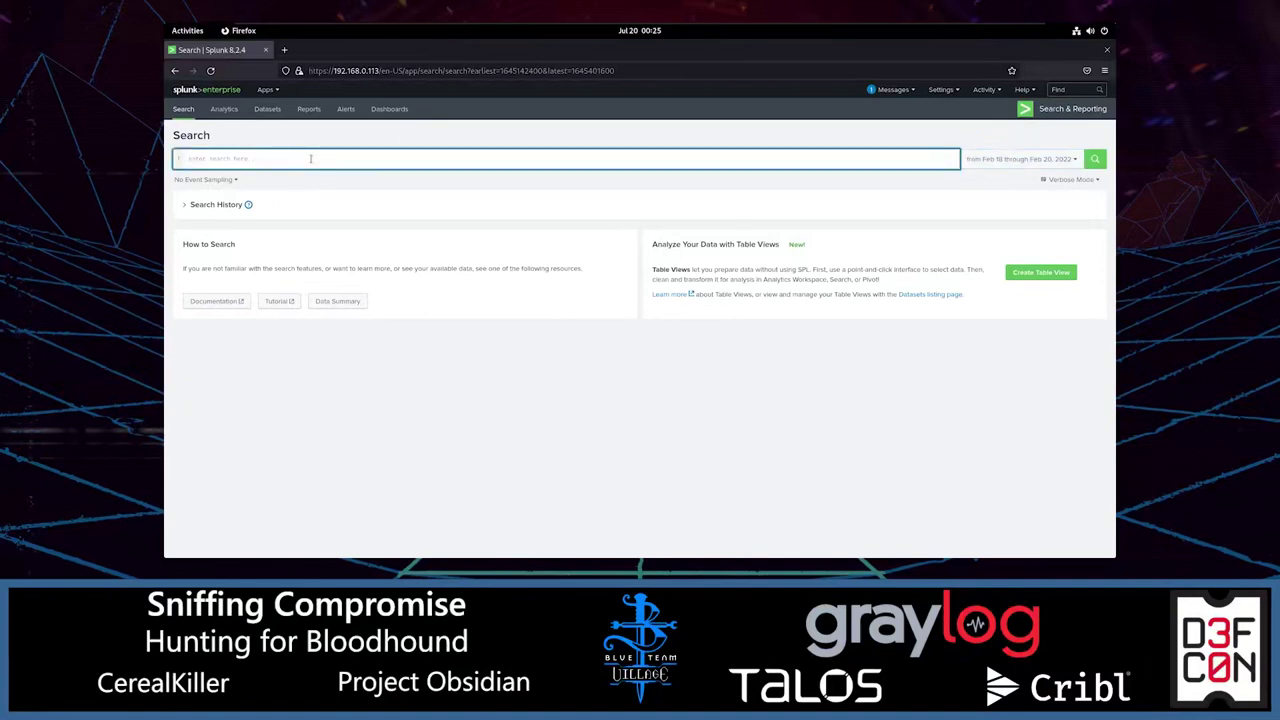
text(| rest)
text(nt)
text(count s)
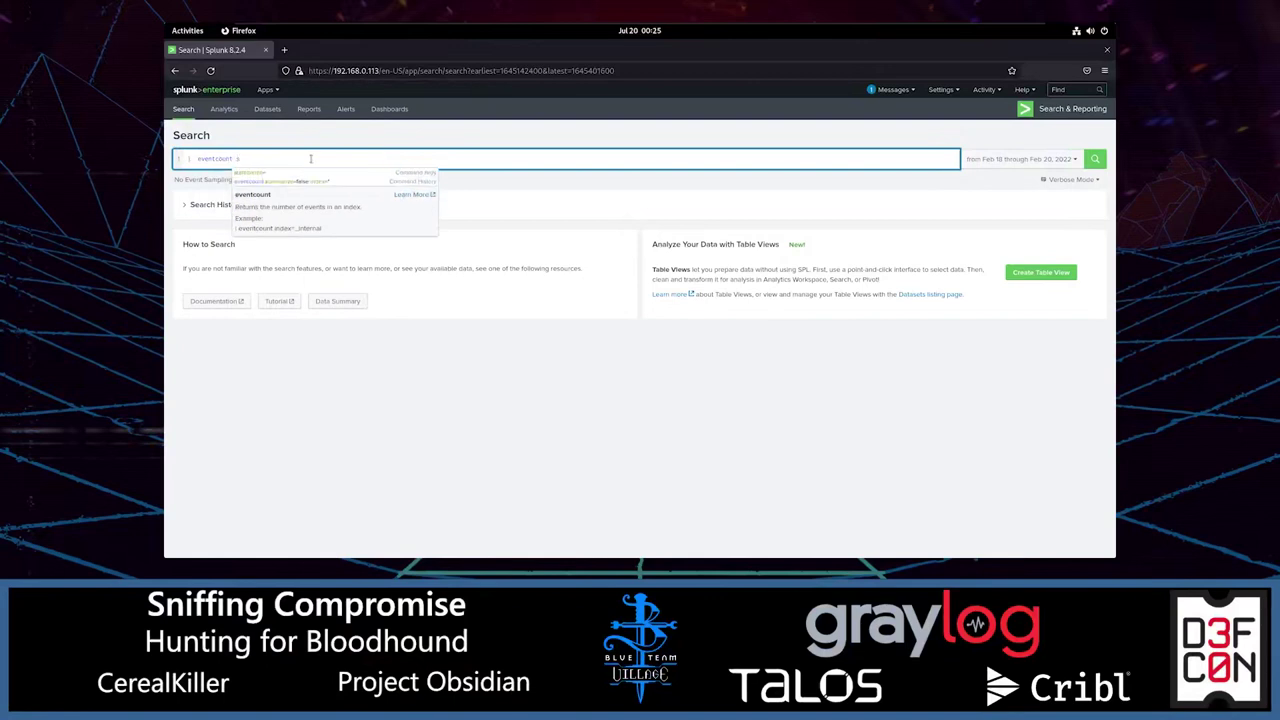
key(Down)
key(Down)
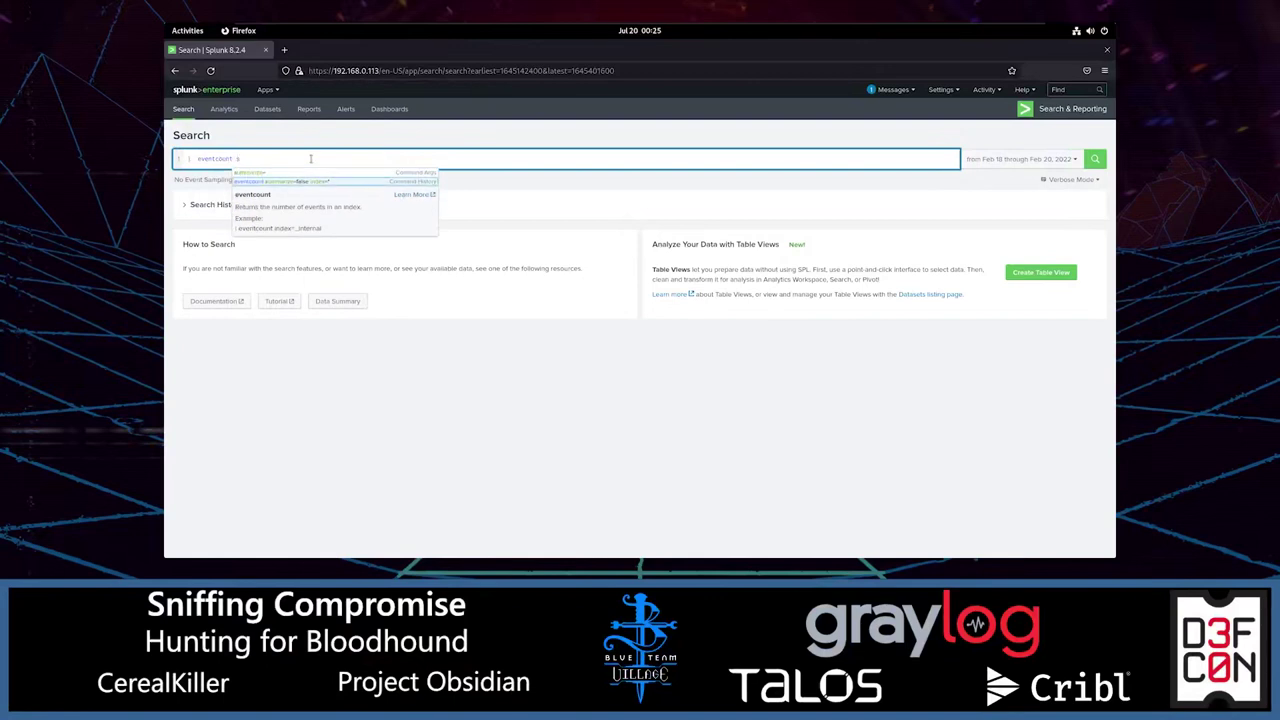
key(Return)
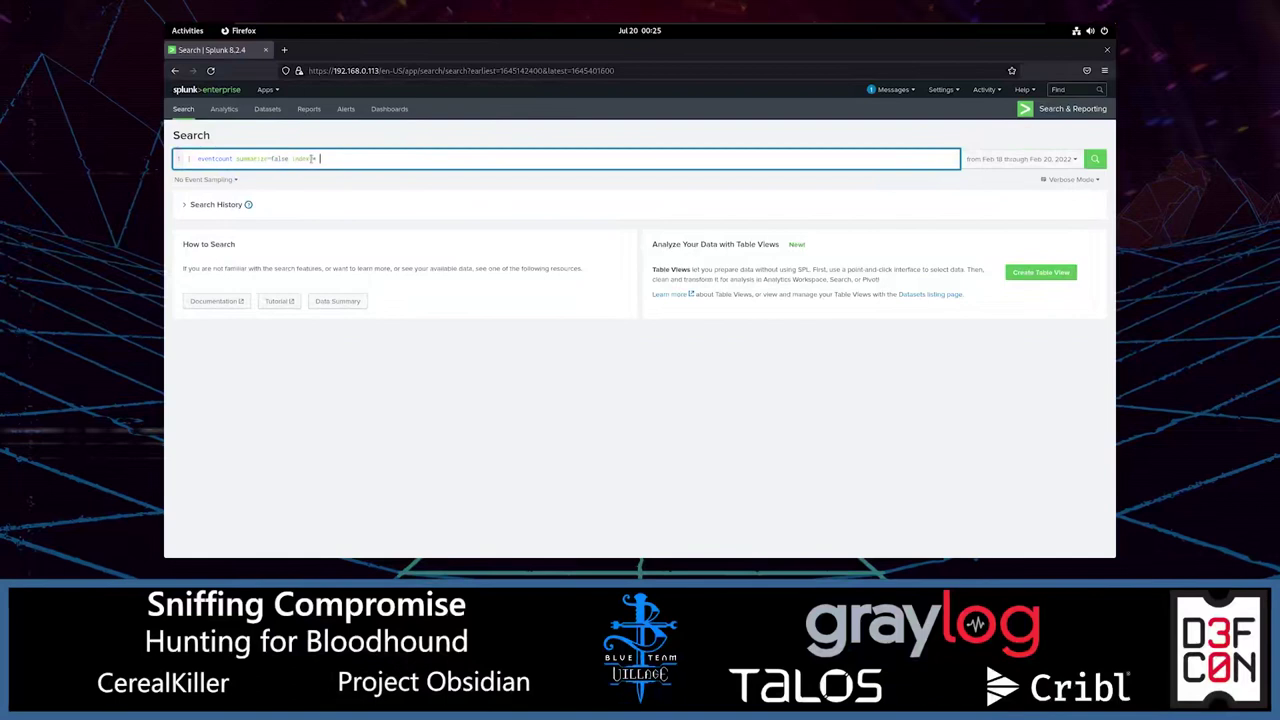
key(shift+Return)
text(| )
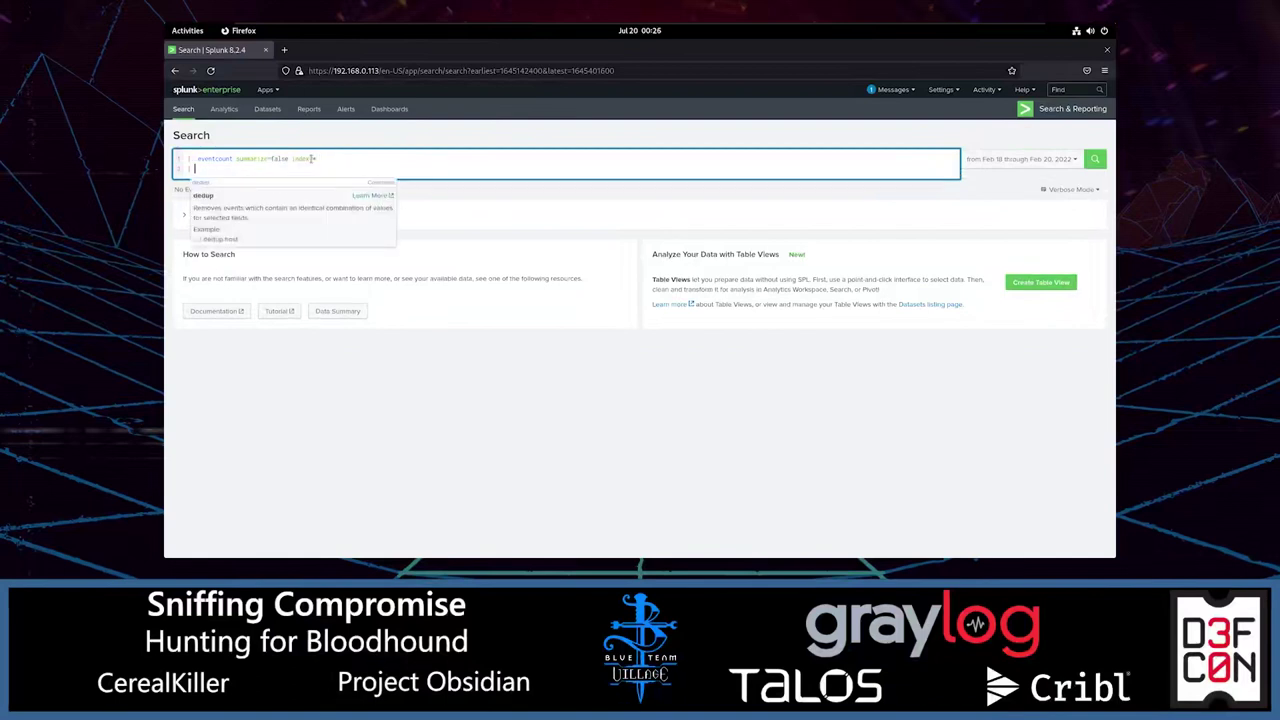
text(d)
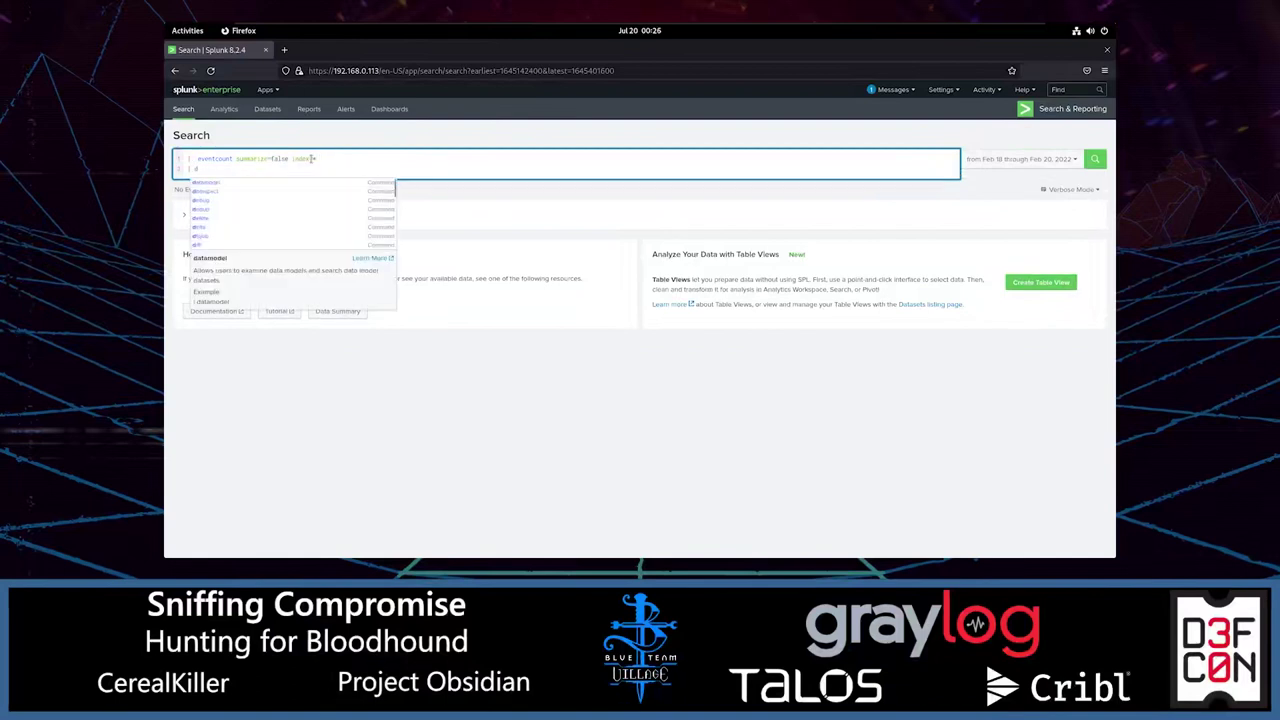
text(e)
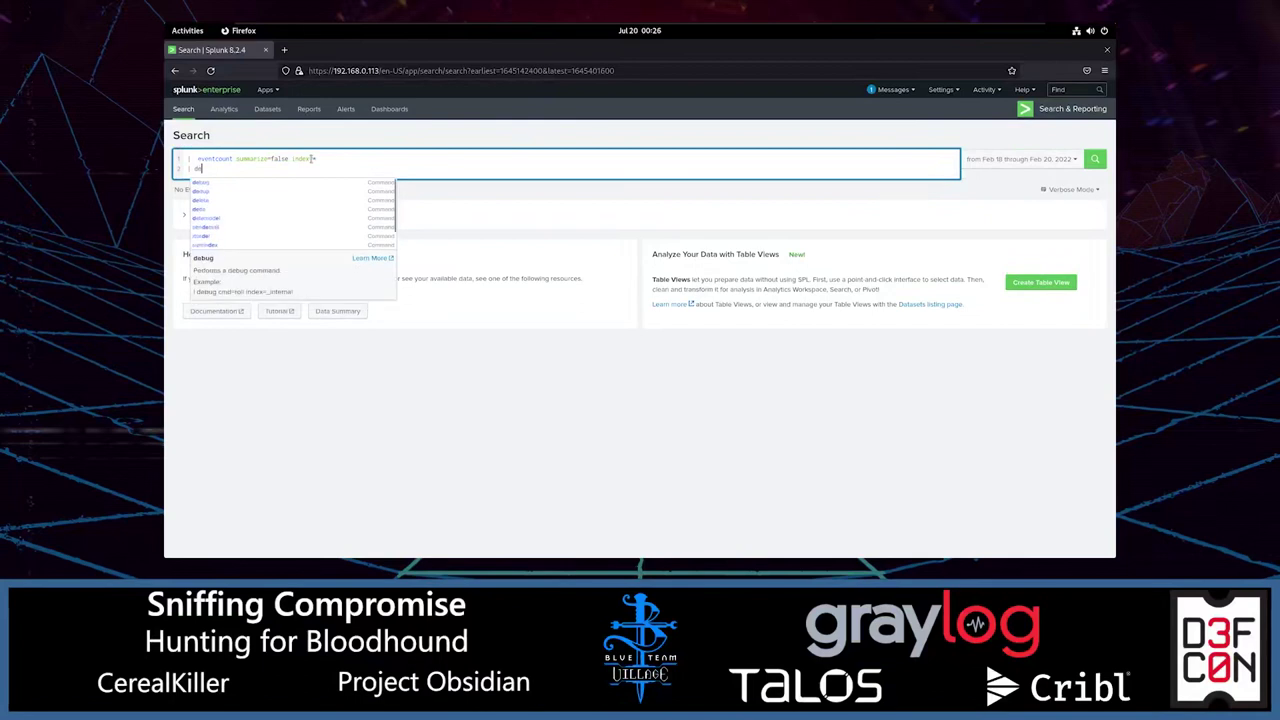
text(dup i)
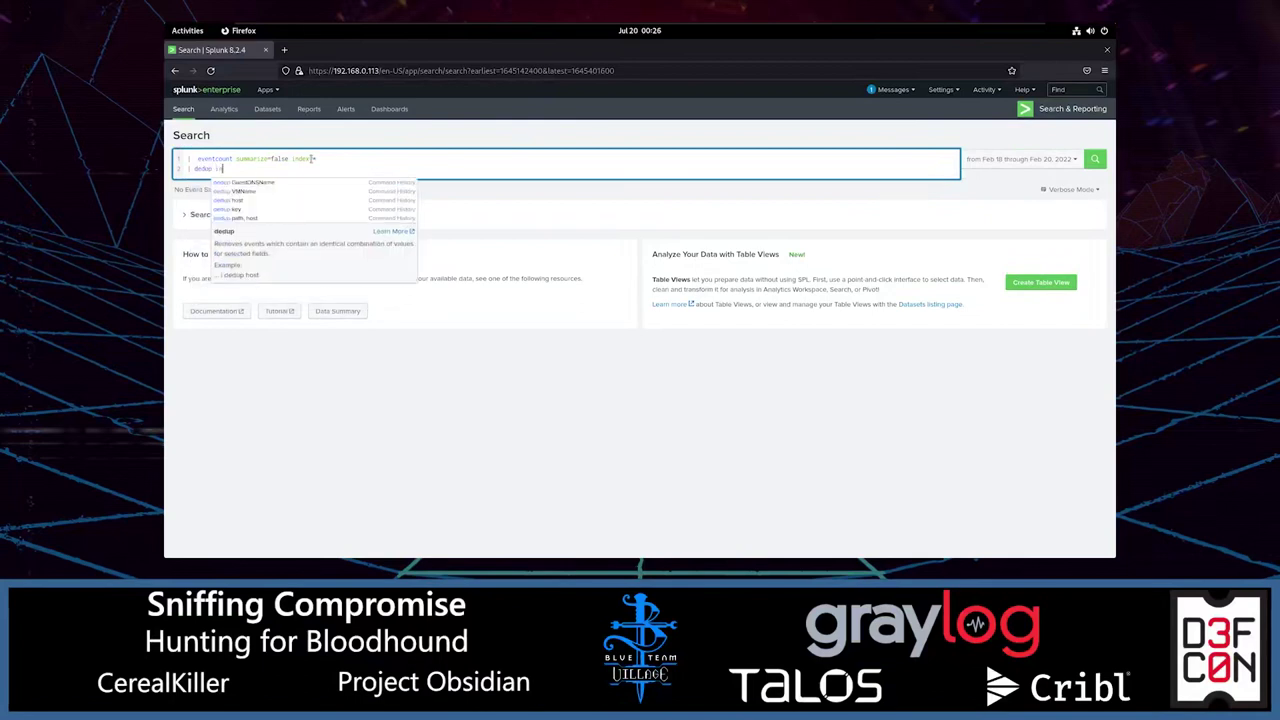
text(ndex)
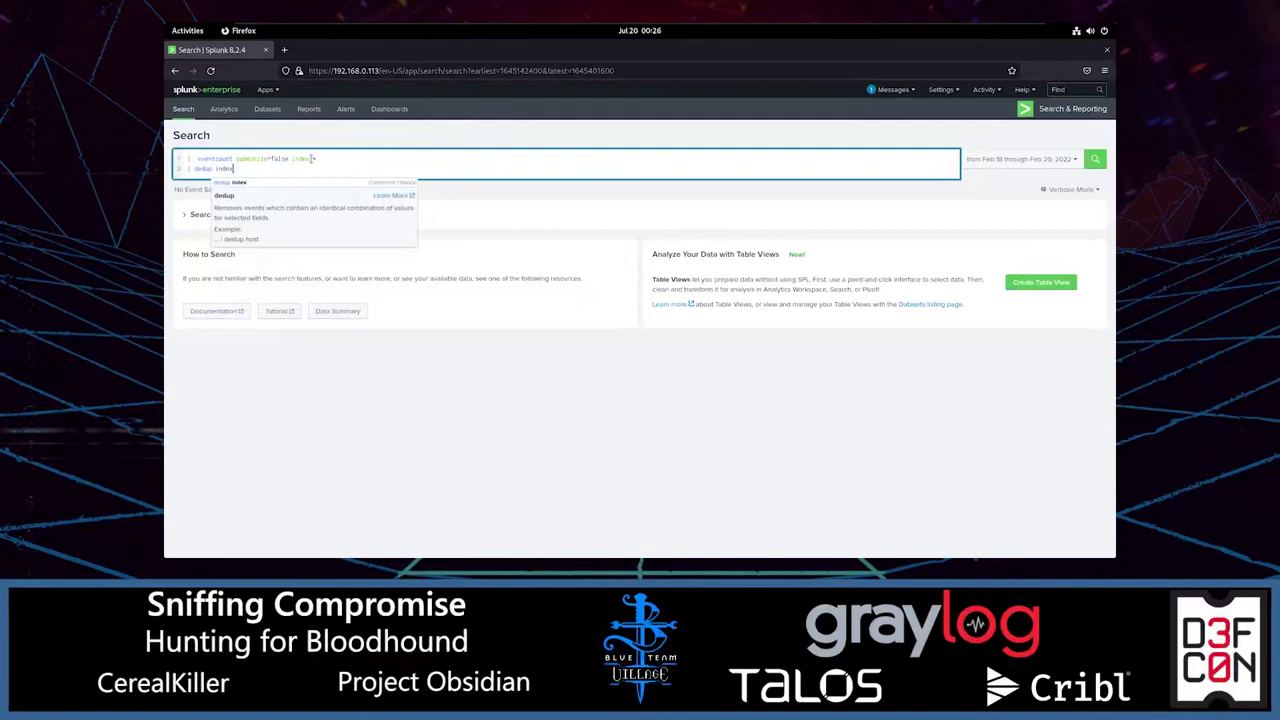
key(shift+Return)
text(| )
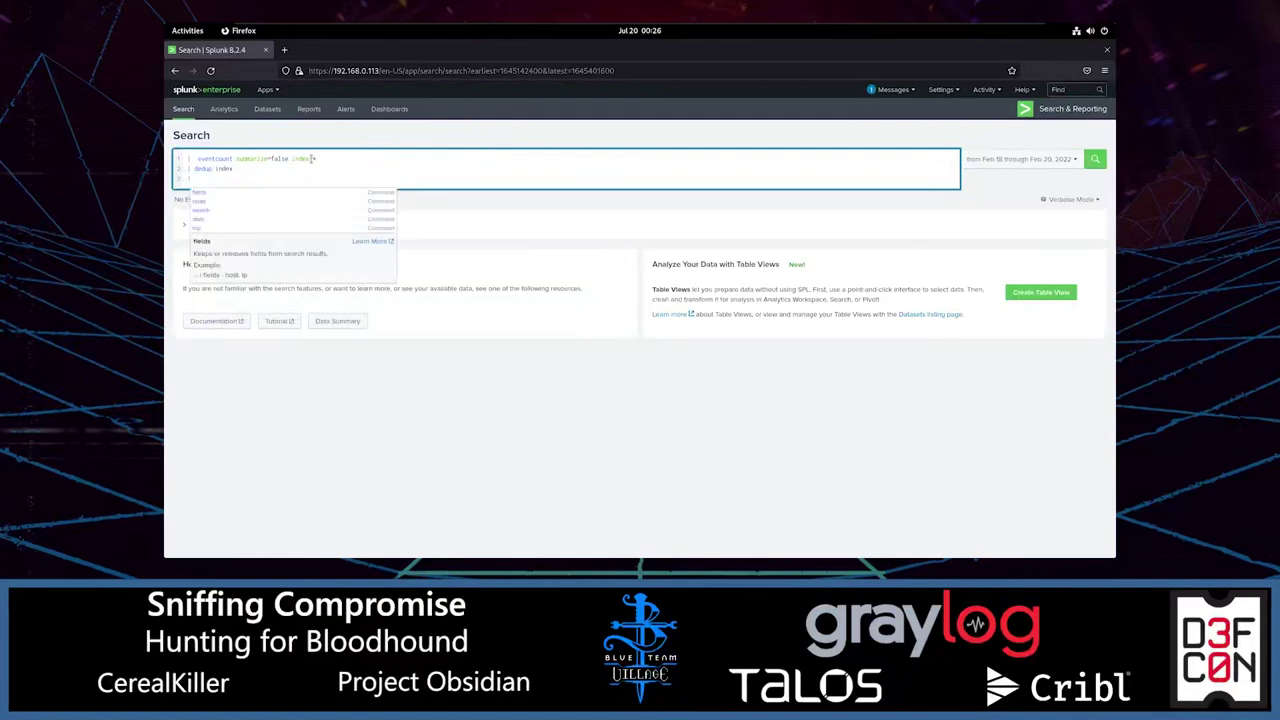
text(fi)
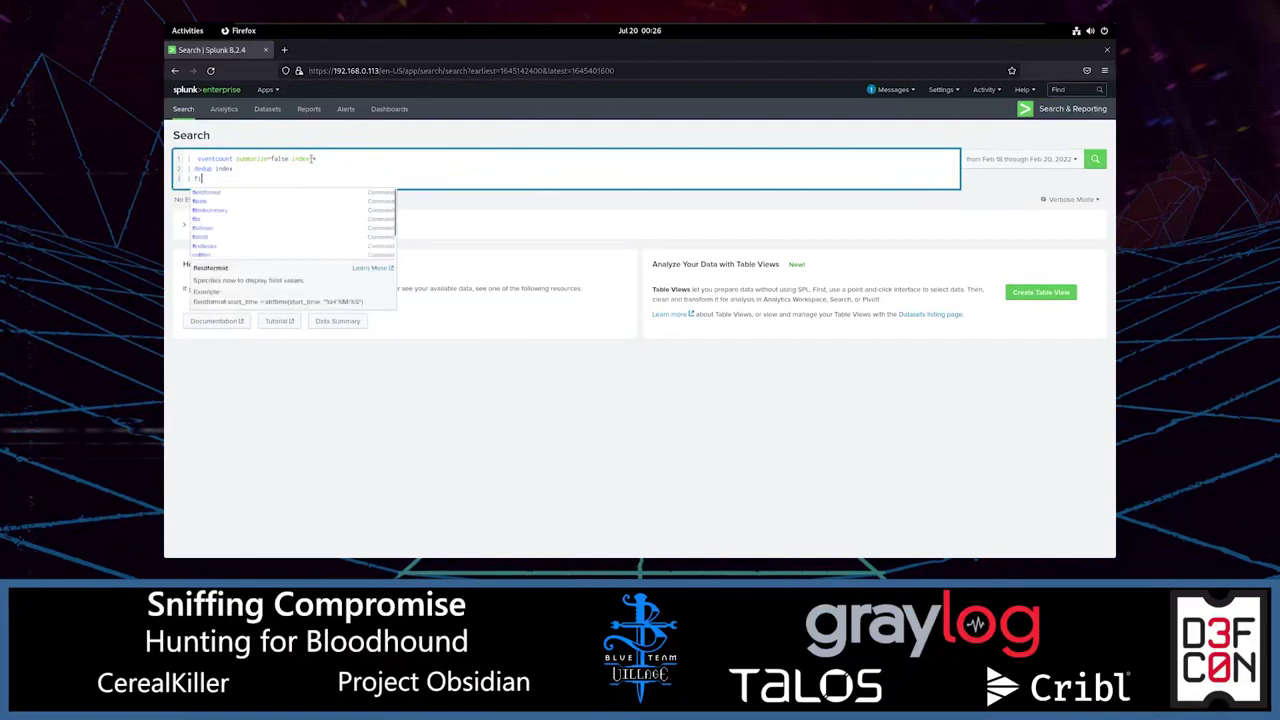
text(eld)
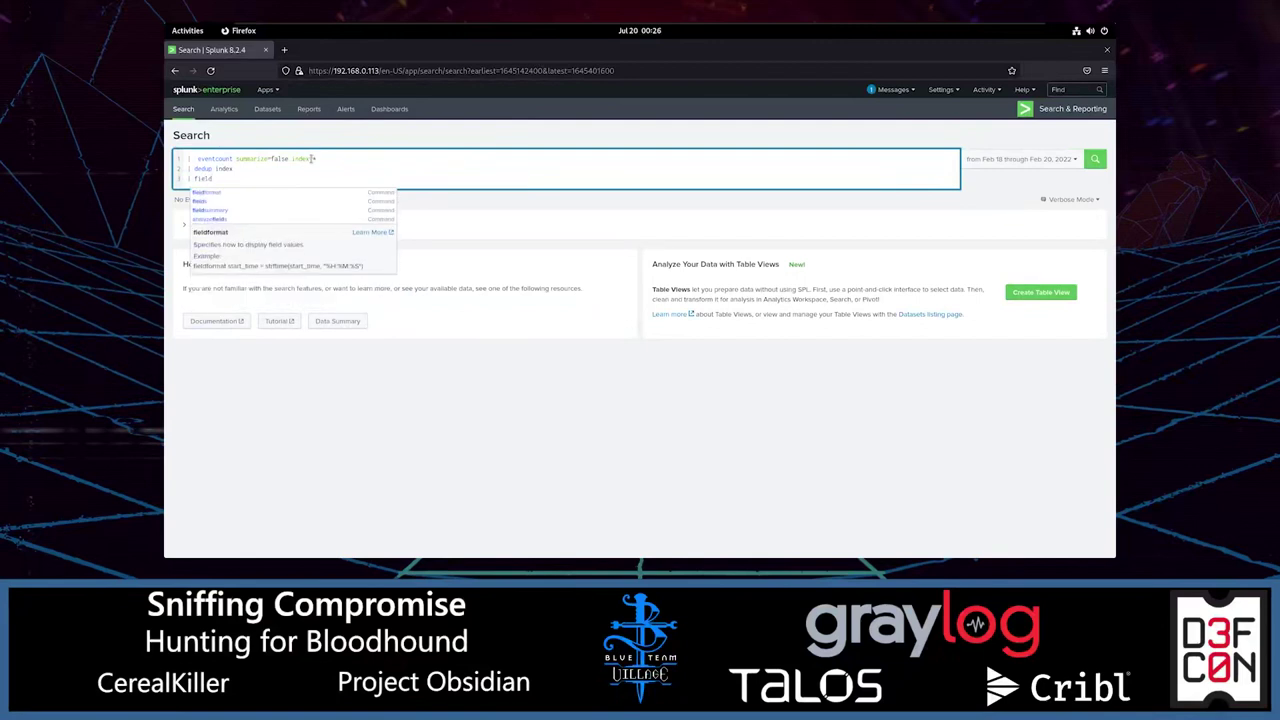
text(s in)
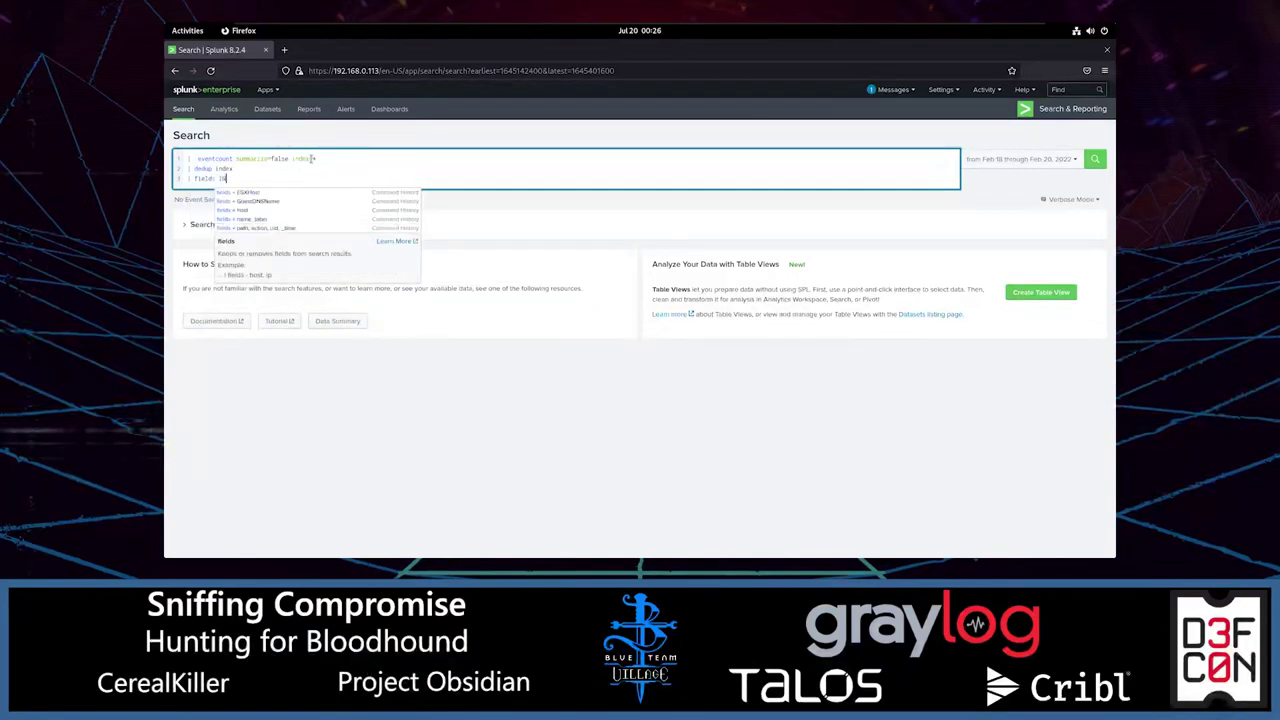
text(dex)
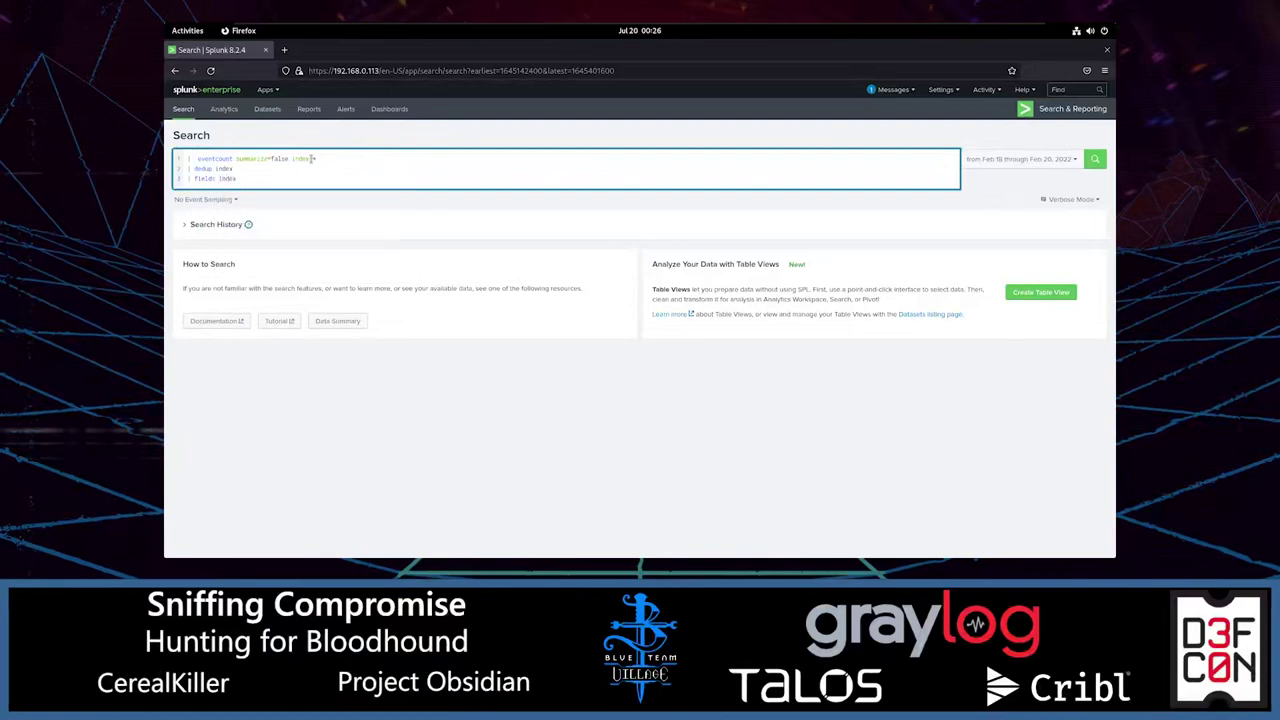
key(Return)
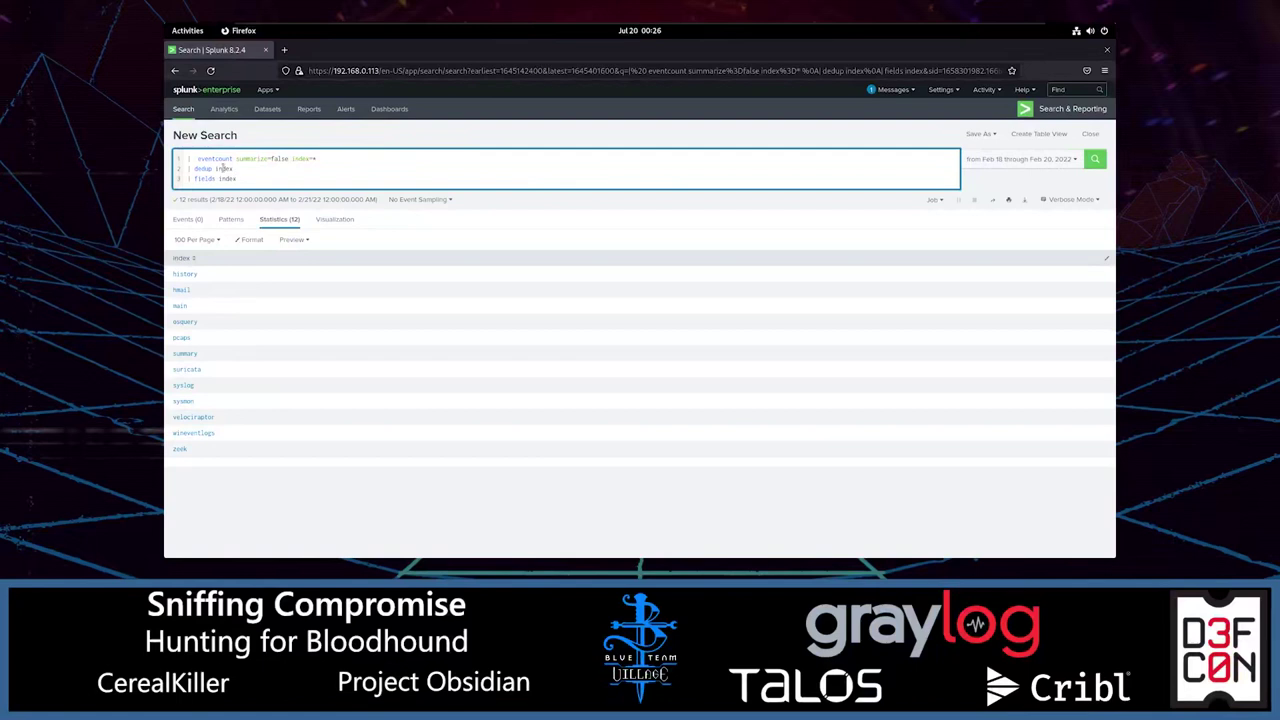
Replace the query with 'bloodhound' and run it, returning one PowerShell event.
key(ctrl+a)
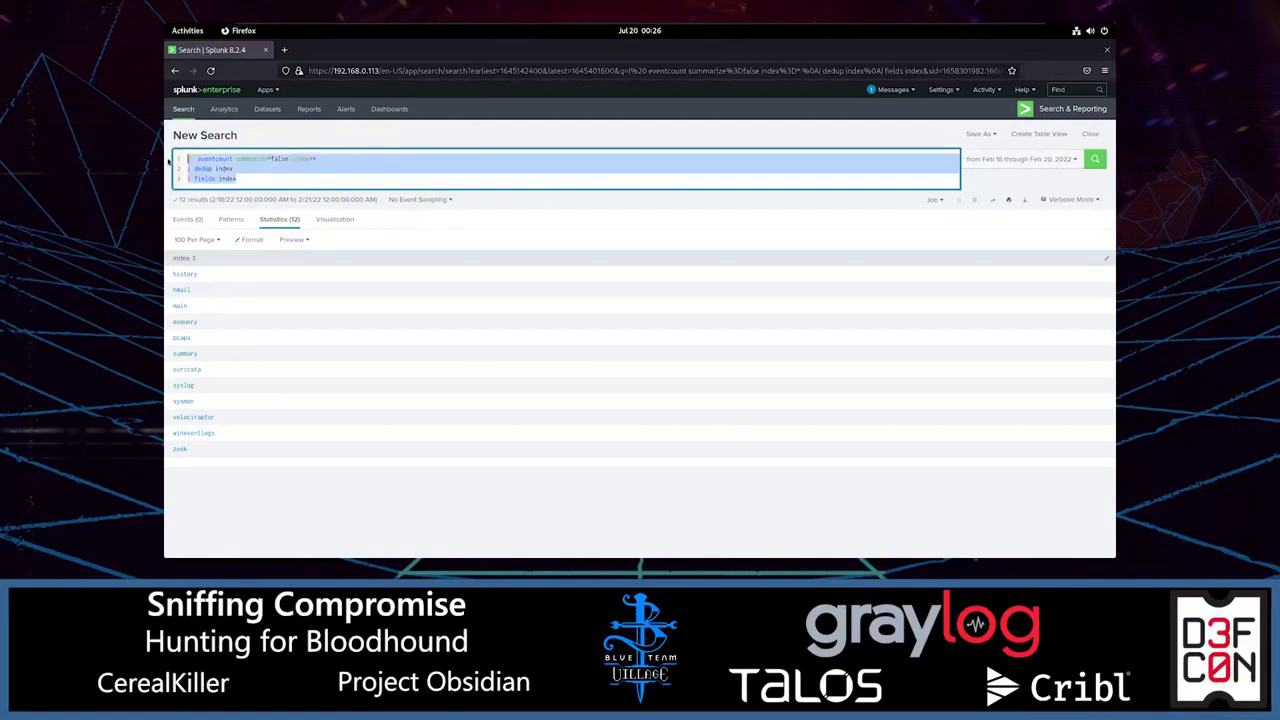
key(BackSpace)
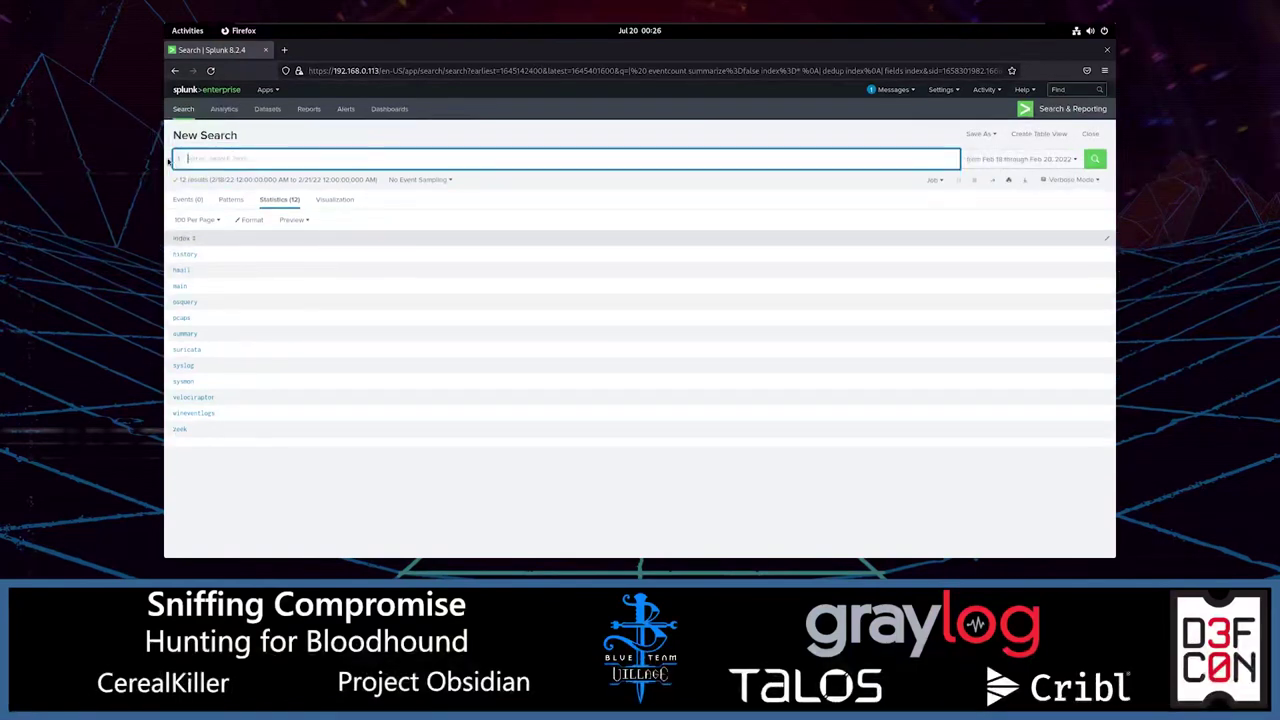
text(bloodhound)
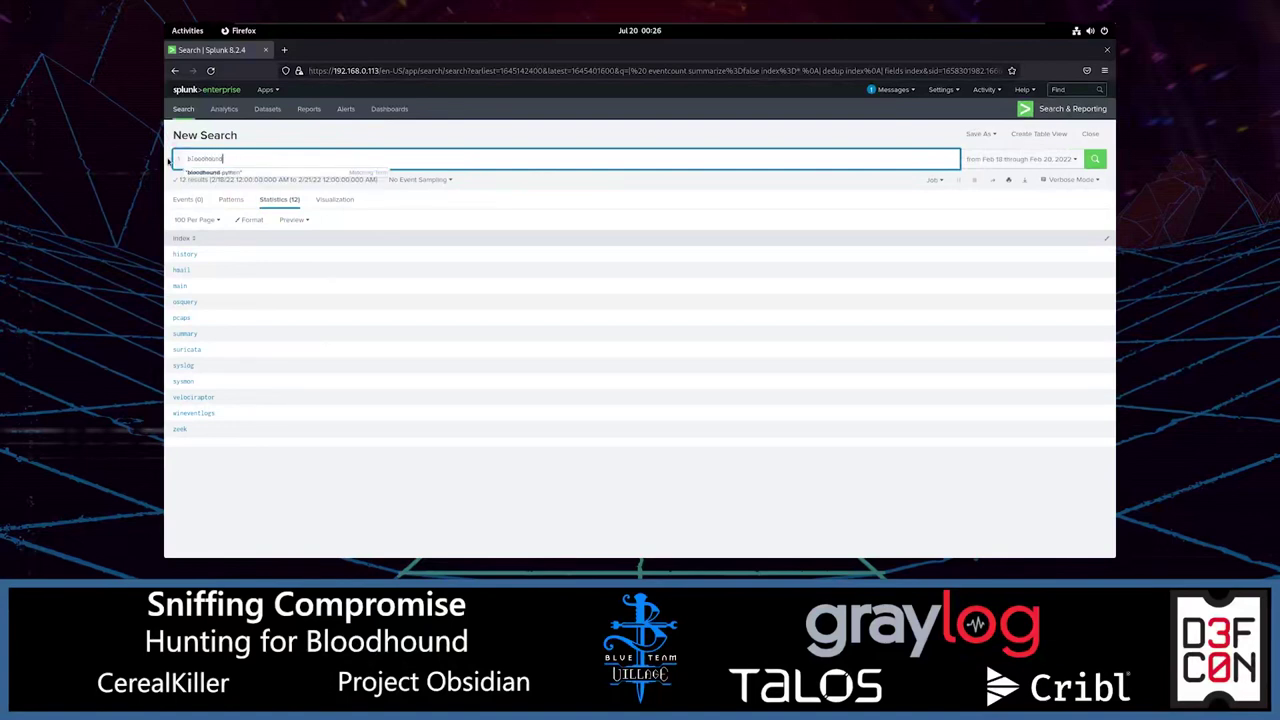
key(Return)
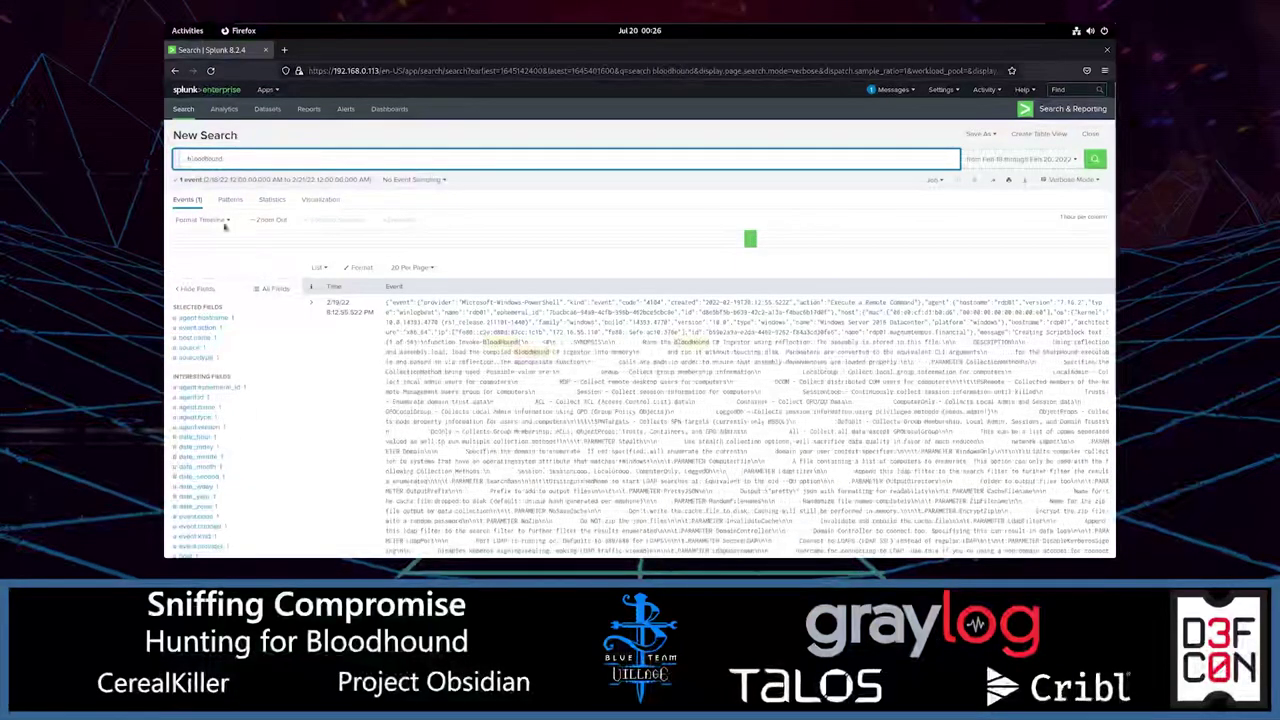
Select the bloodhound event's text and switch to a blank Visual Studio Code file.
mouse_move(748, 245)
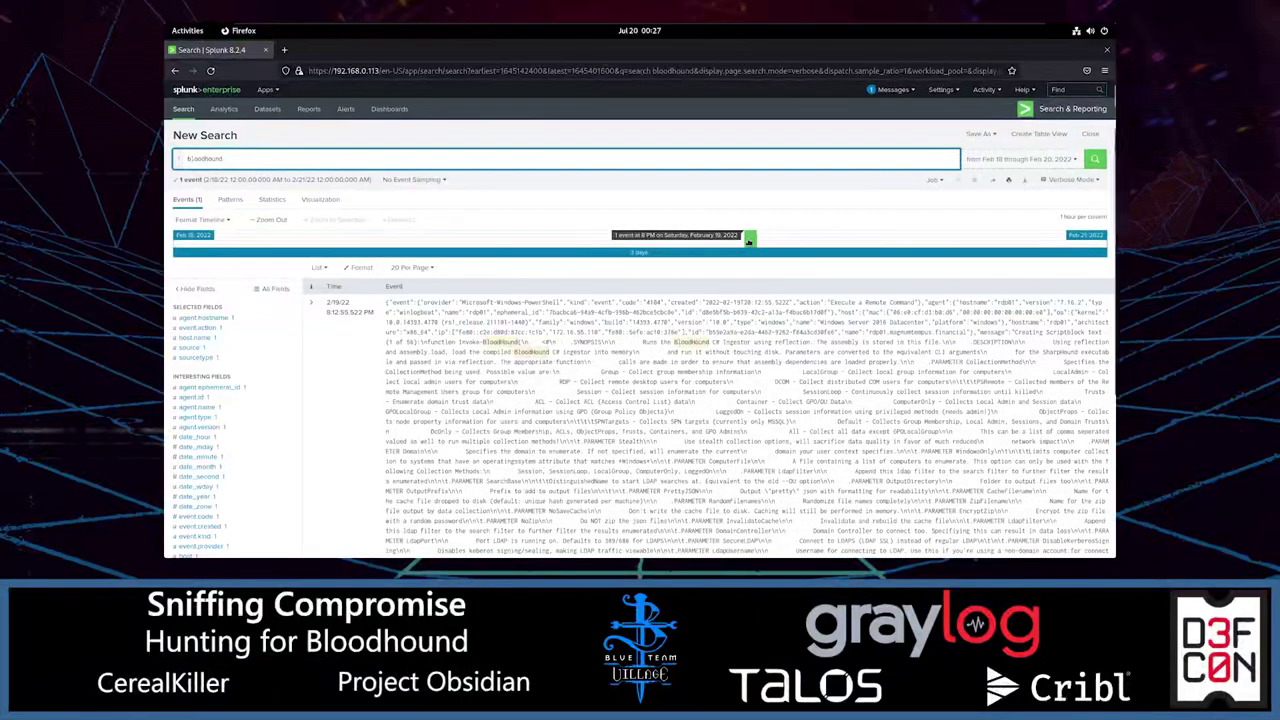
scroll(461, 205, down, 2)
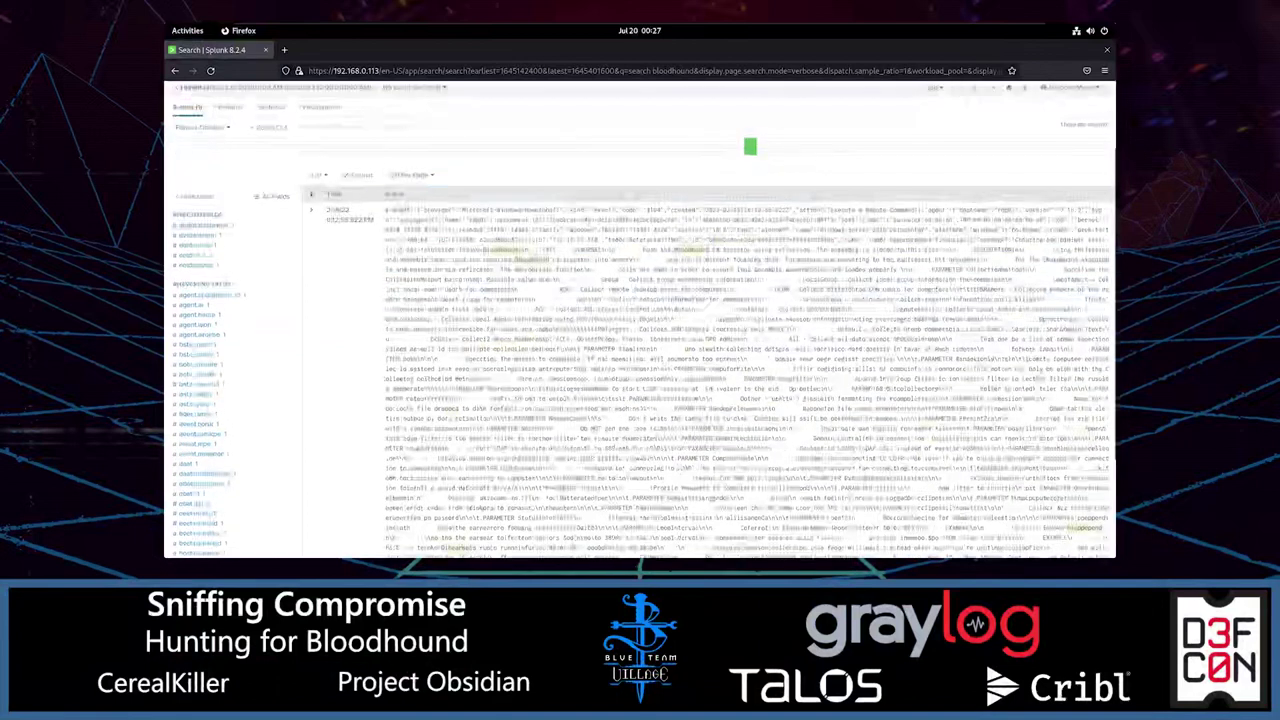
drag(386, 213, 950, 548)
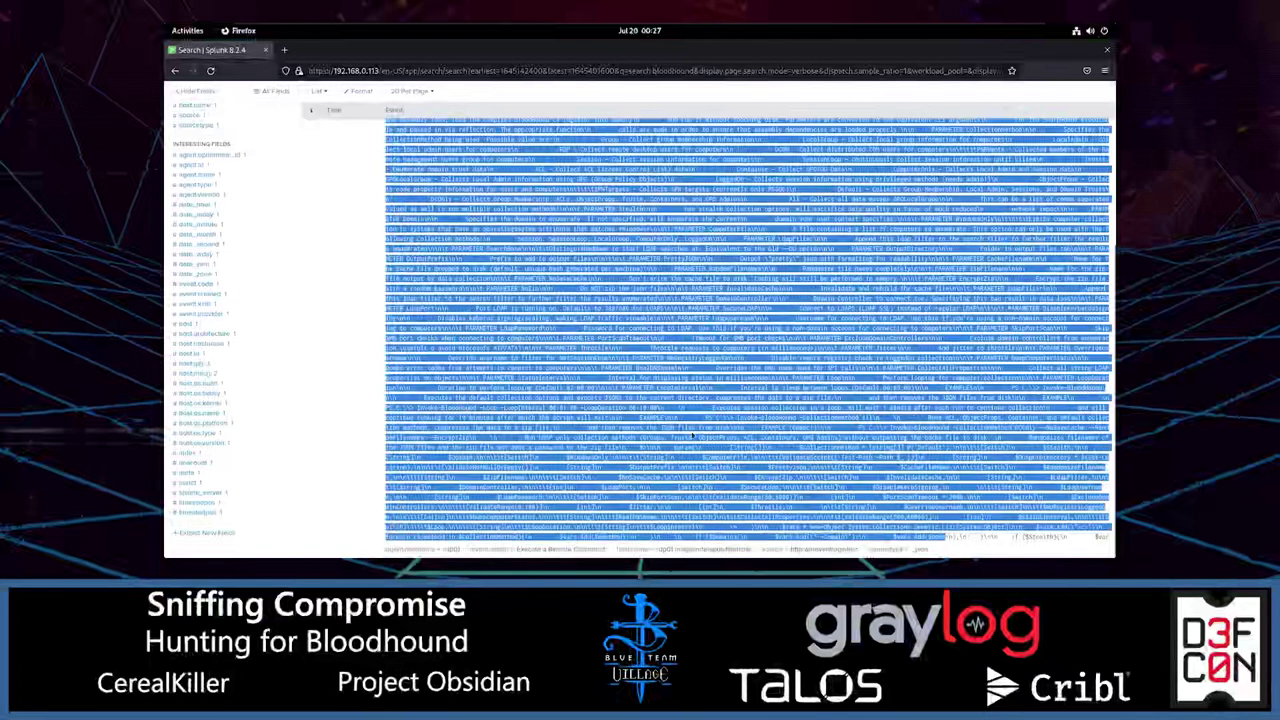
scroll(950, 548, up, 5)
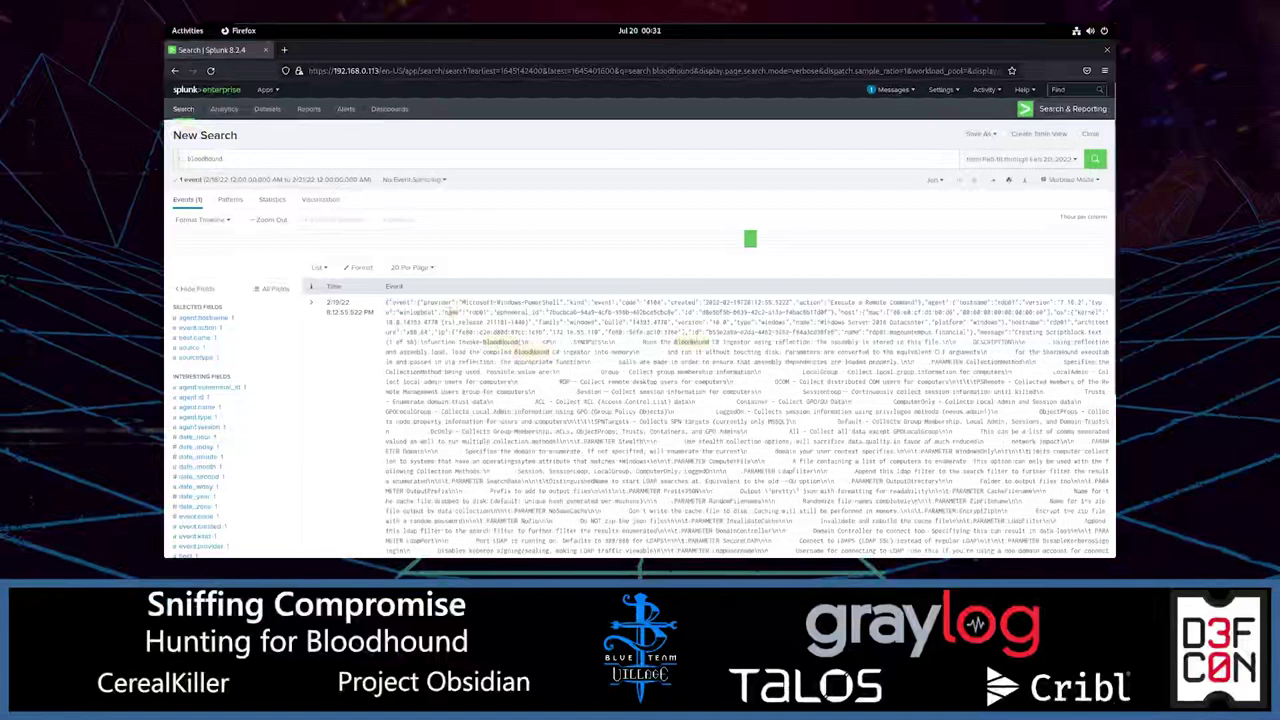
scroll(640, 400, down, 4)
scroll(640, 400, up, 4)
key(alt+Tab)
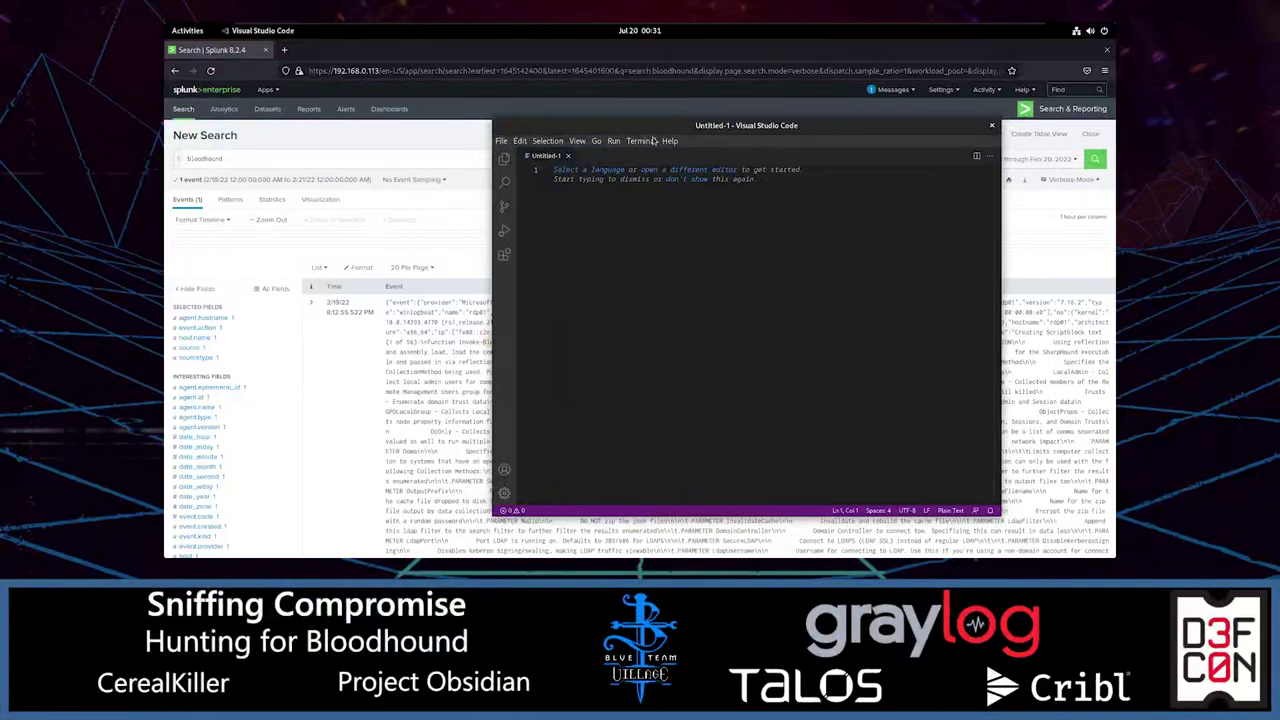
Write a '# BloodHound Hunting' heading and a "Running Query 'BloodHound" line.
drag(652, 130, 704, 126)
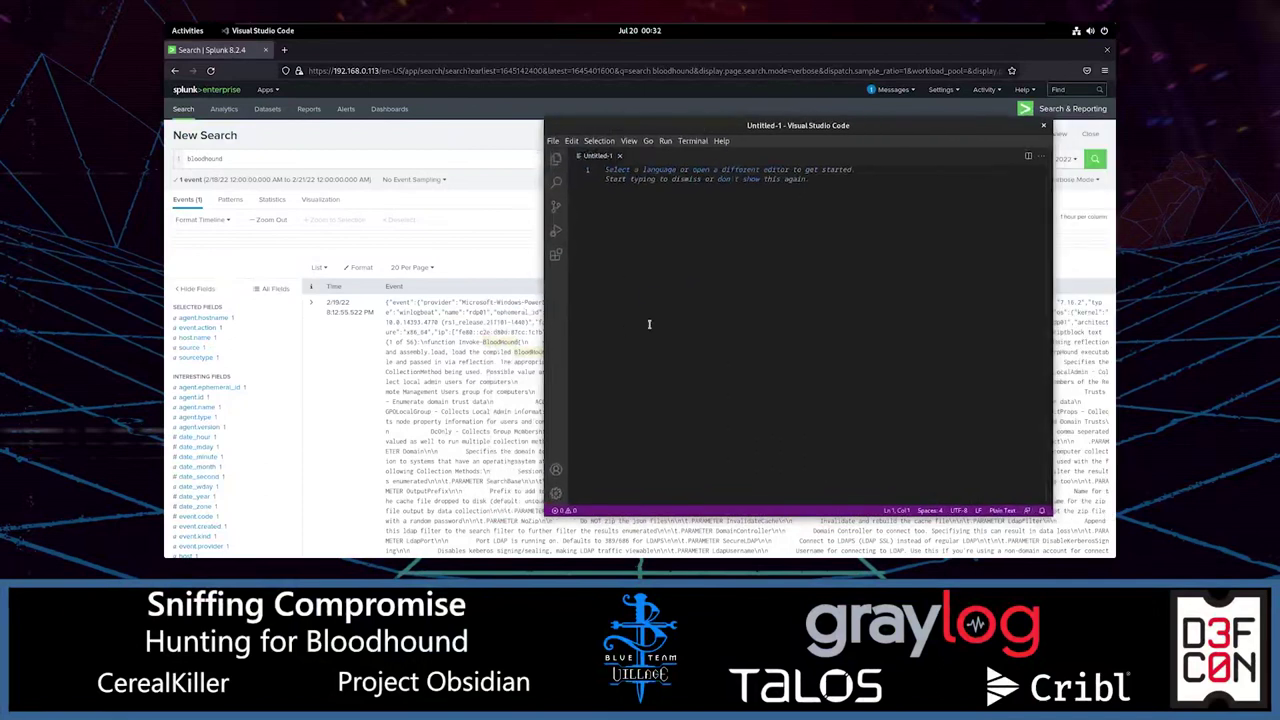
text(#)
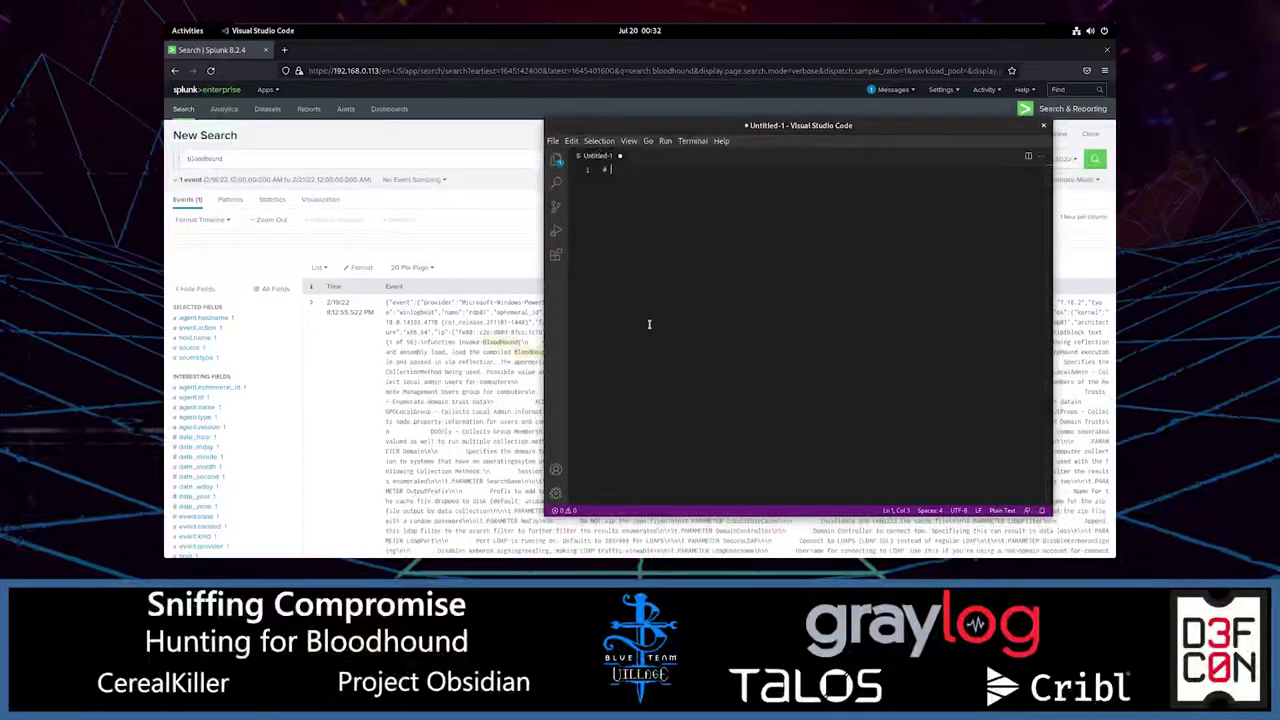
text(!Blood)
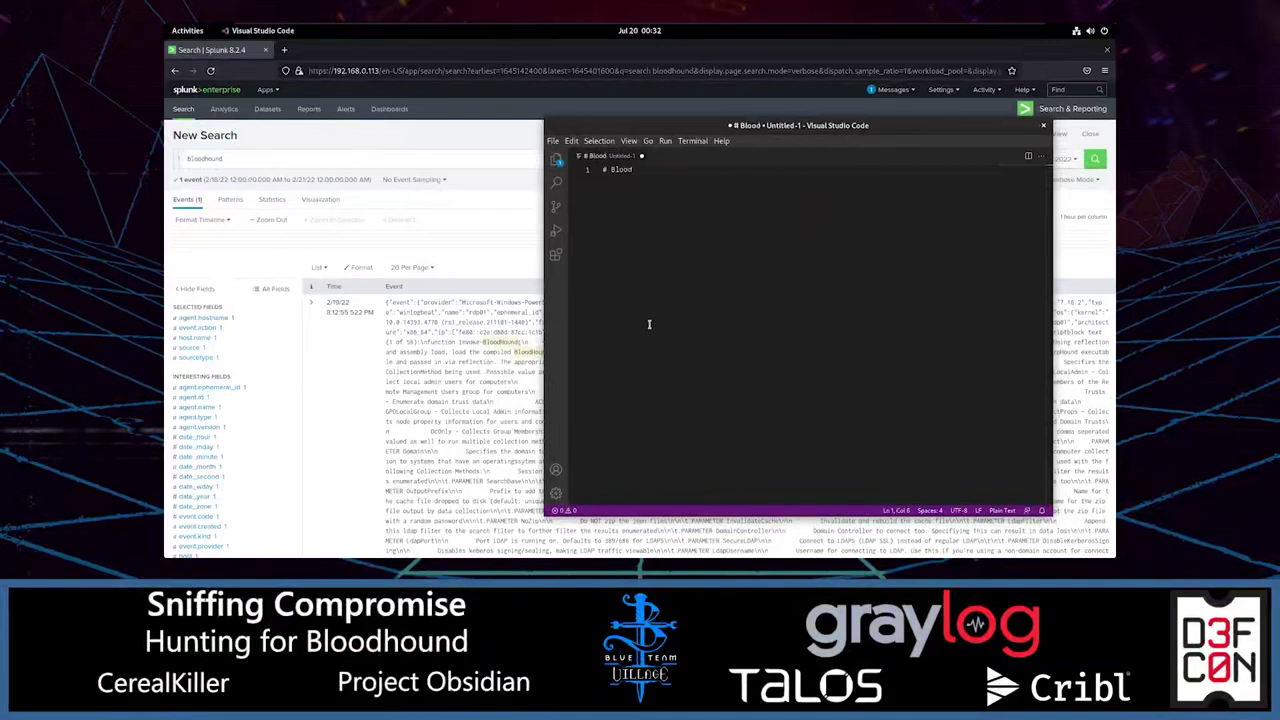
text(Hound Hu)
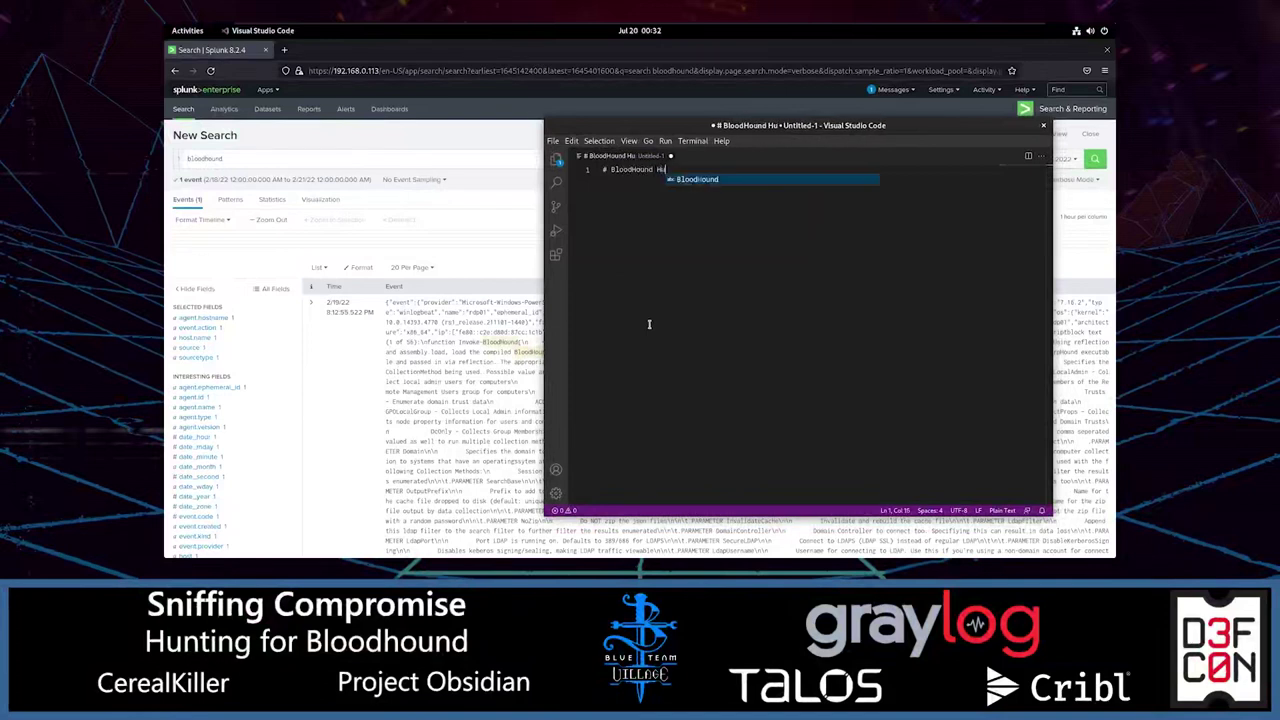
text(nting)
key(Return)
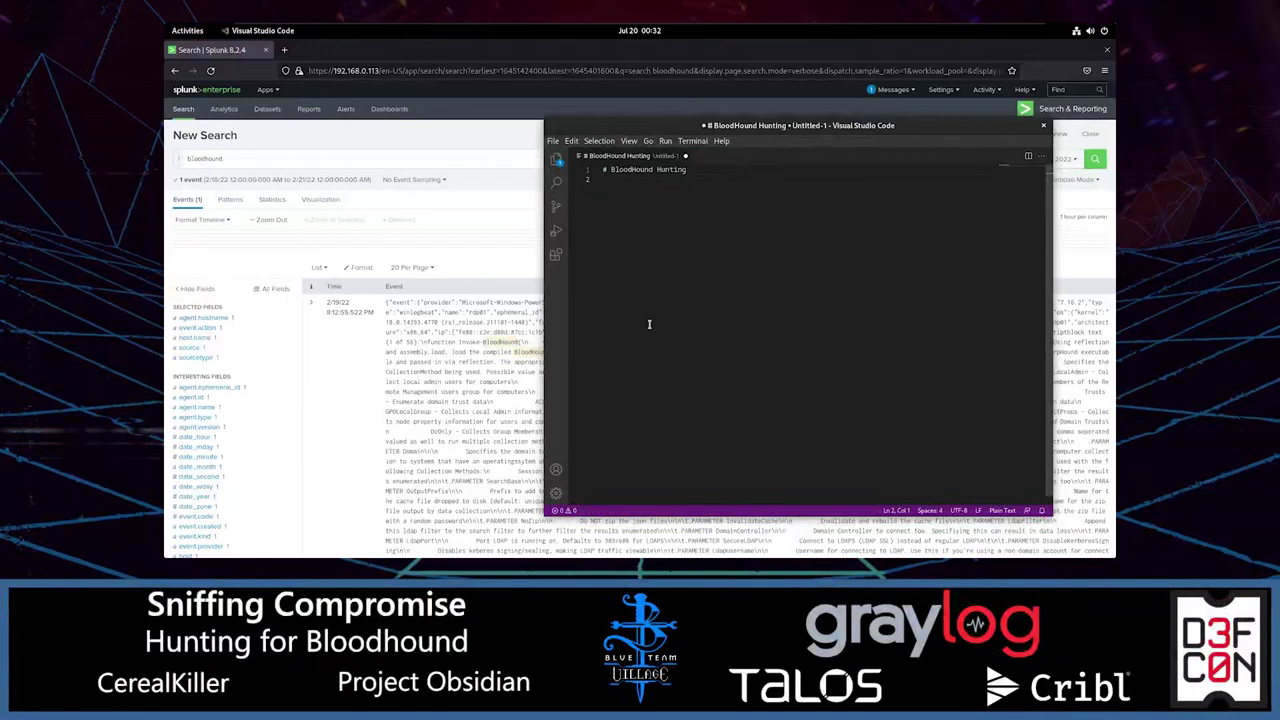
key(alt+Tab)
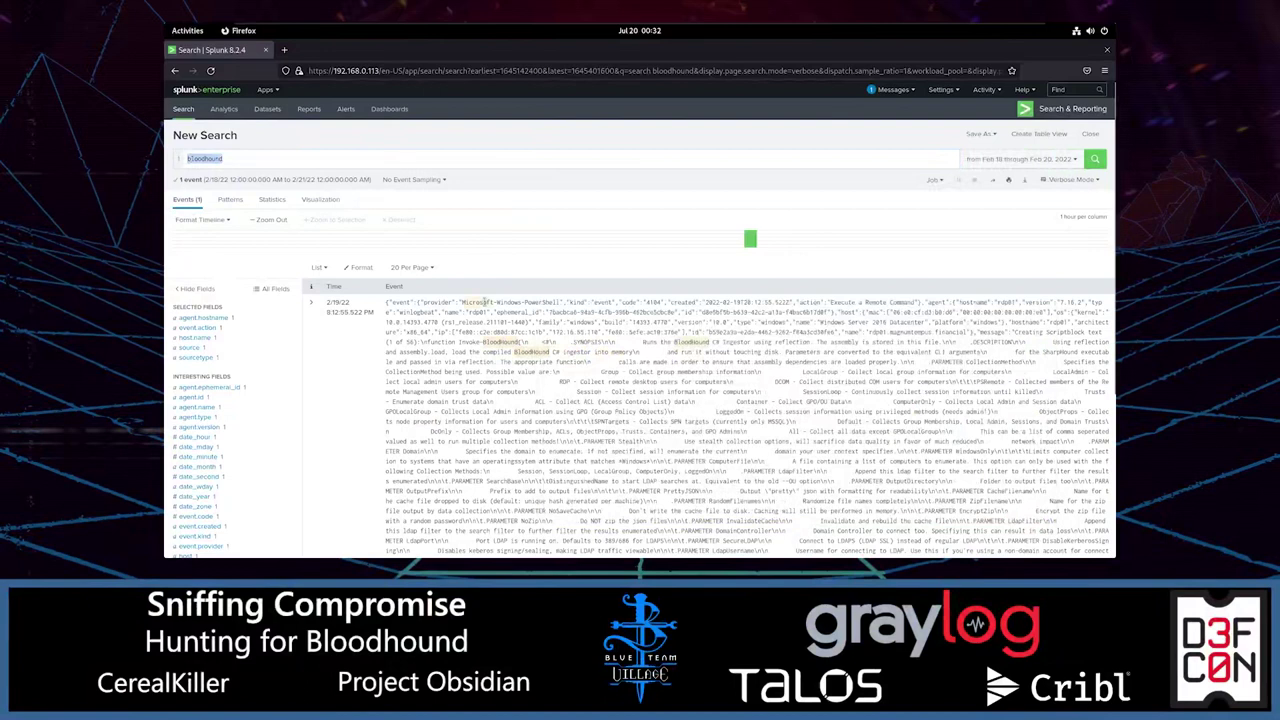
key(alt+Tab)
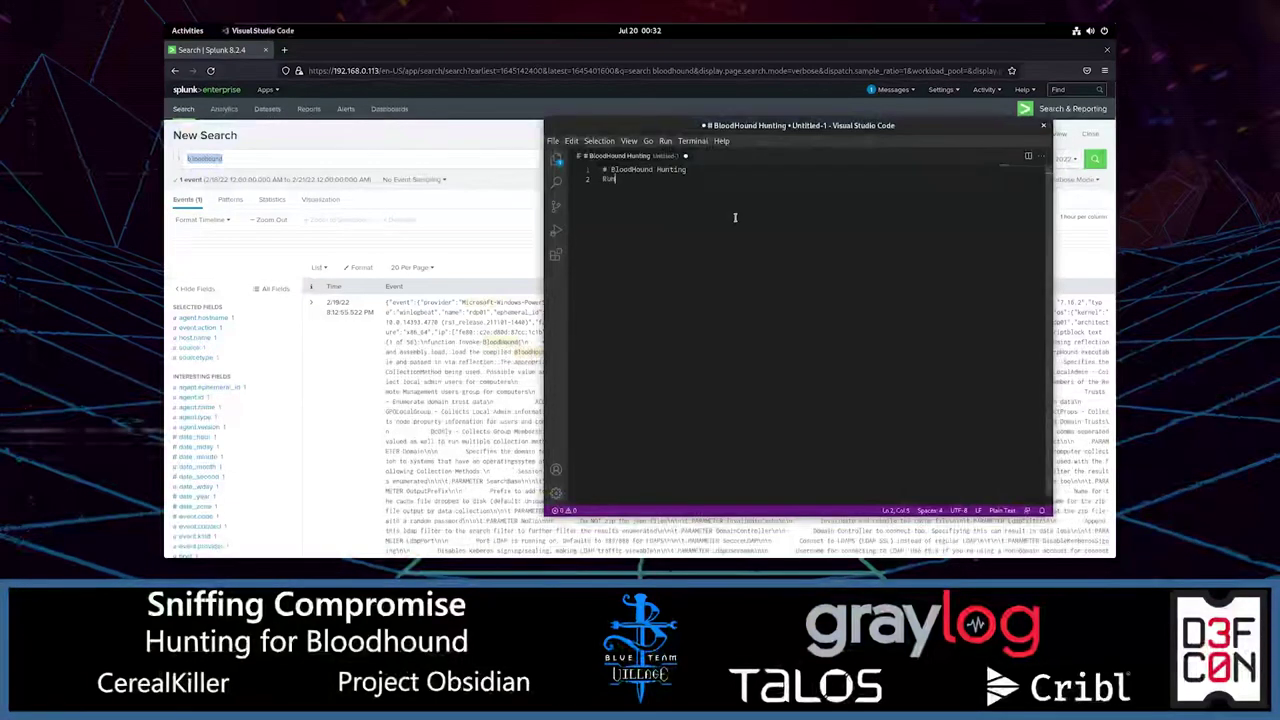
text(Running Query )
text( 'BloodHound)
key(Return)
Note the unparsed-document result and the hostname, pasting host.name rdp01.magnumtempus.financial.
text(Gives)
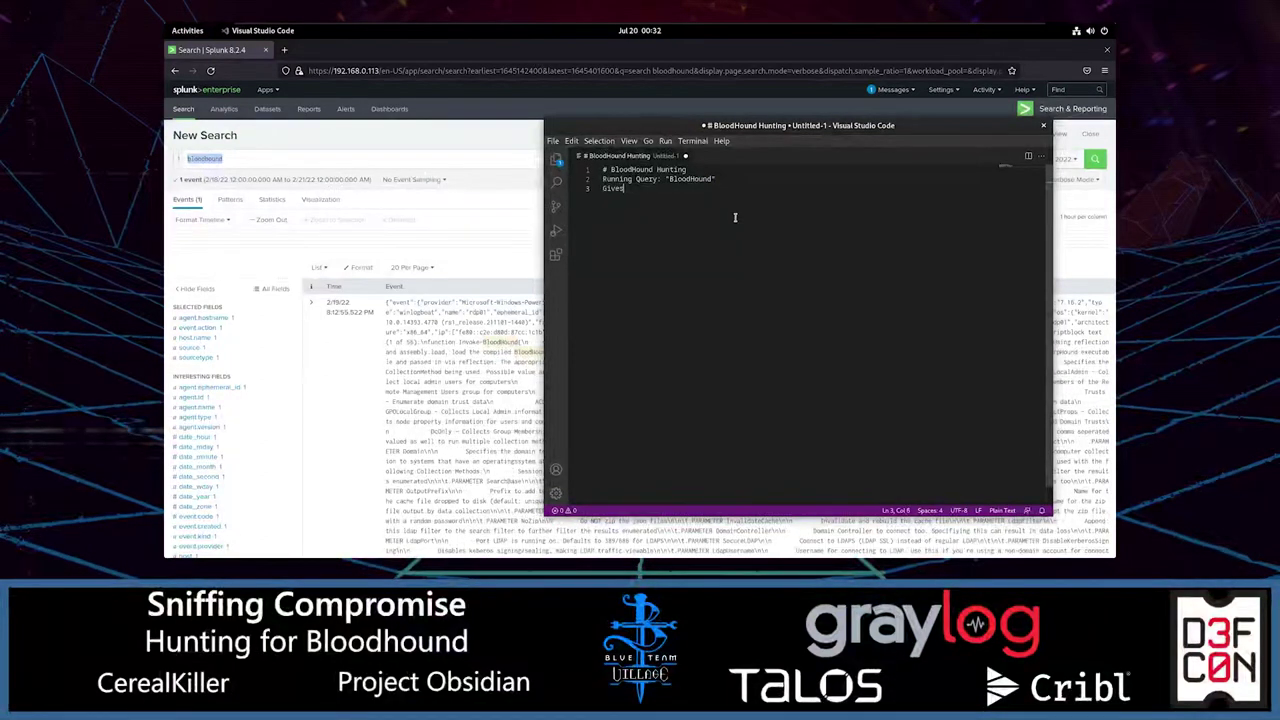
key(BackSpace)
key(BackSpace)
key(BackSpace)
key(BackSpace)
text(Resusult is an unparsed document)
click(497, 407)
scroll(497, 407, down, 5)
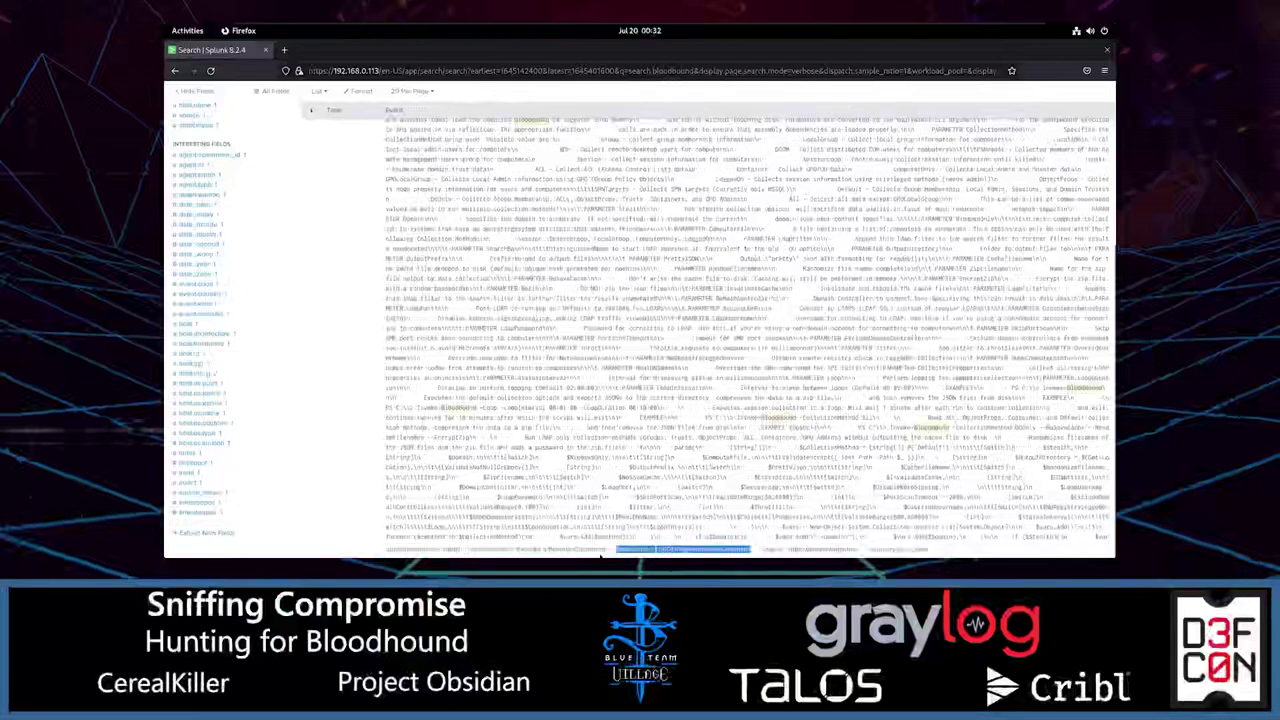
key(alt+Tab)
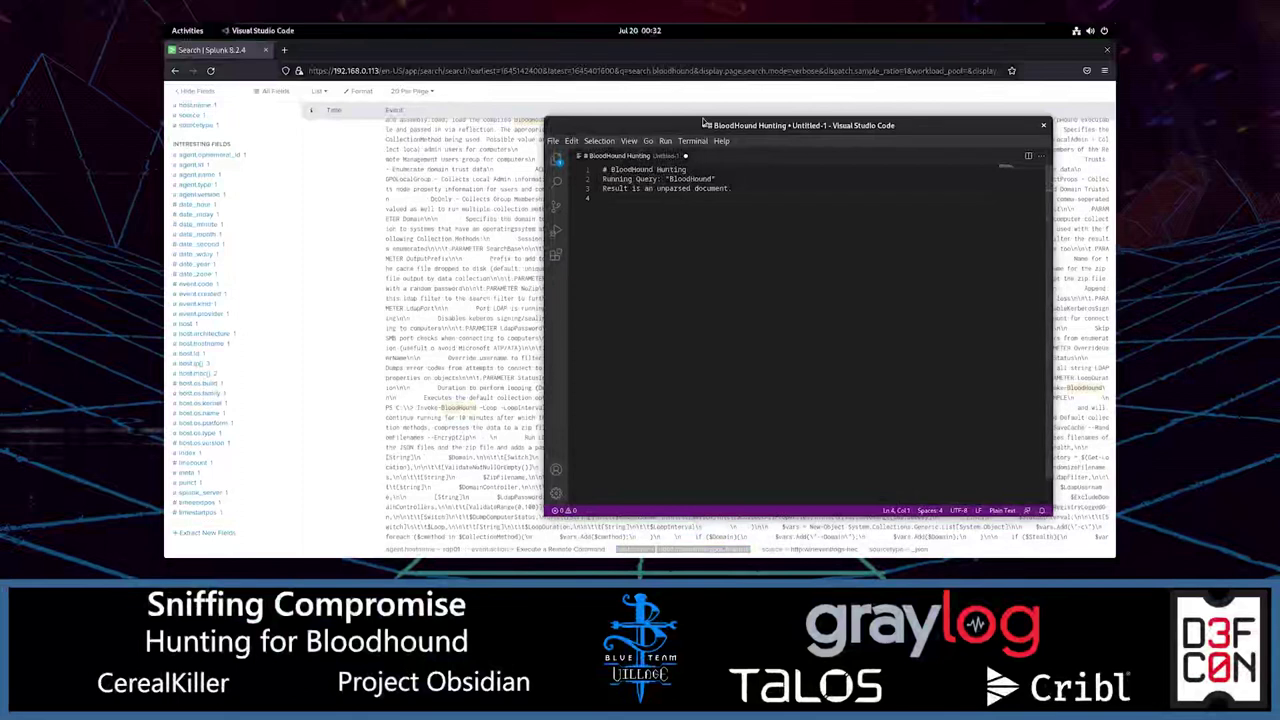
key(Return)
text(We do get a hos)
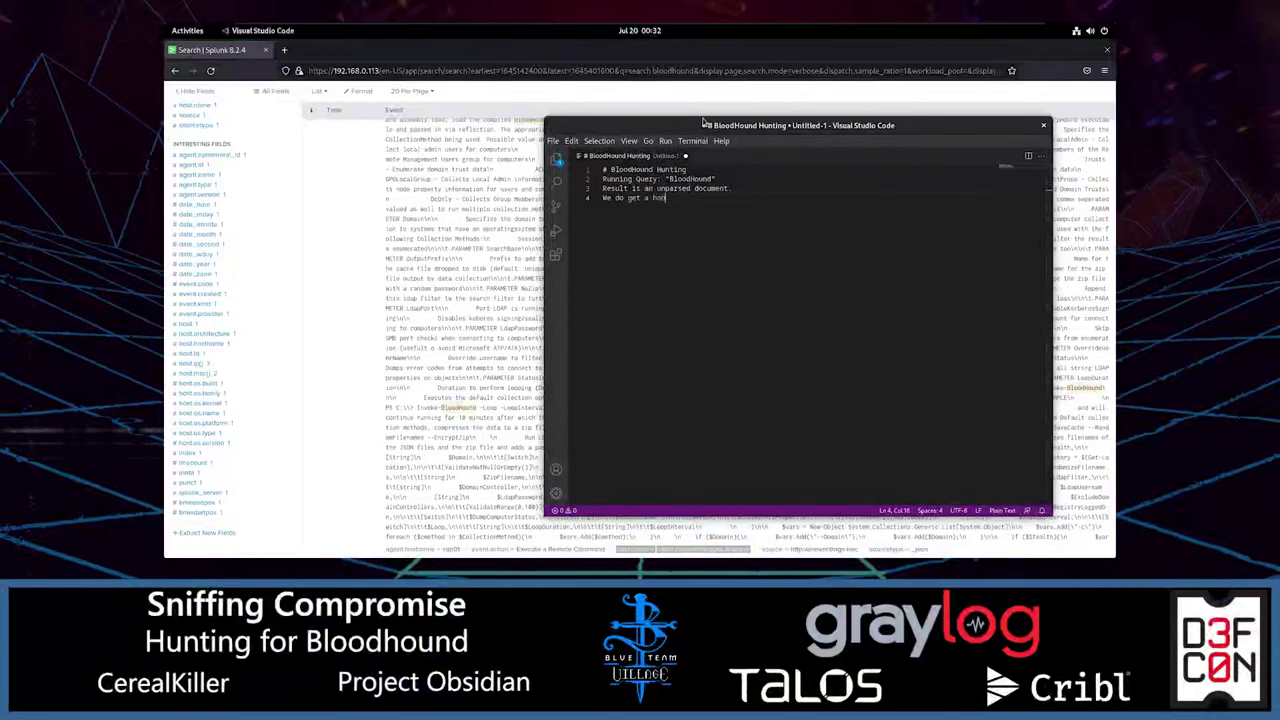
text(tname.)
key(Return)
text(host.name = rzp01.magnumtempus.financial)
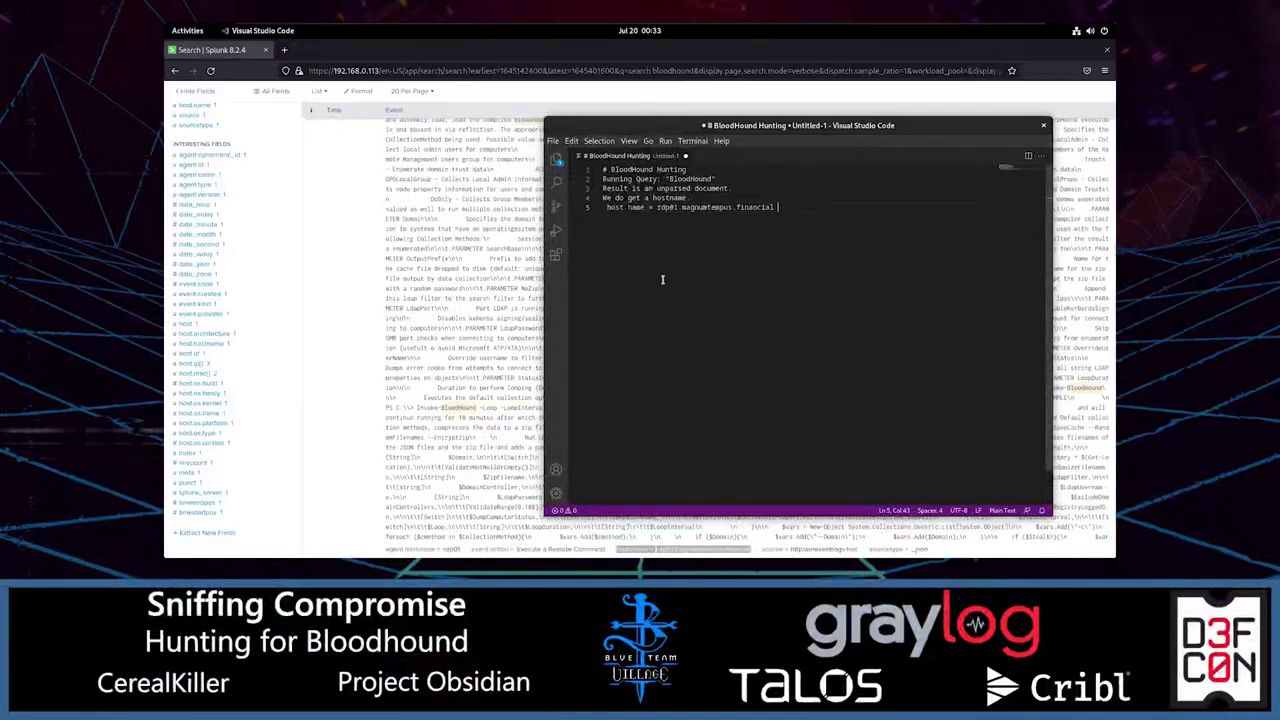
Erase the 'bloodhound' text so the Splunk search box is empty.
click(358, 234)
scroll(358, 234, up, 5)
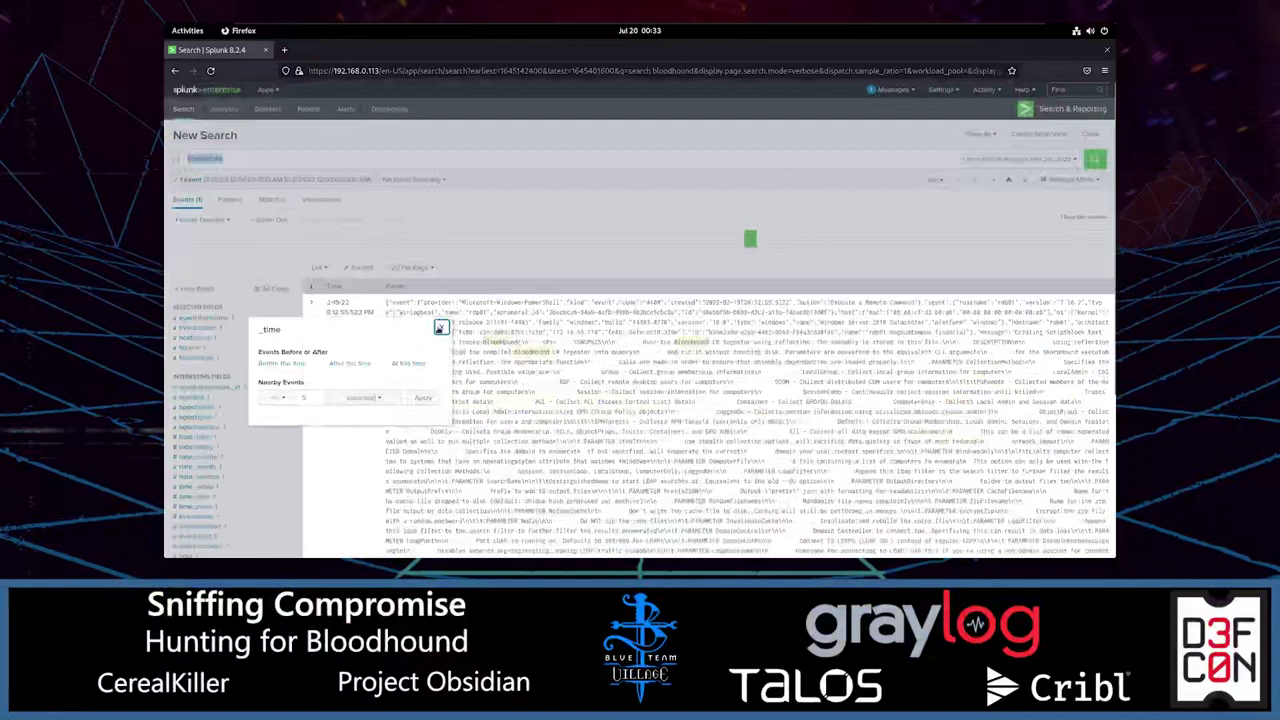
click(242, 160)
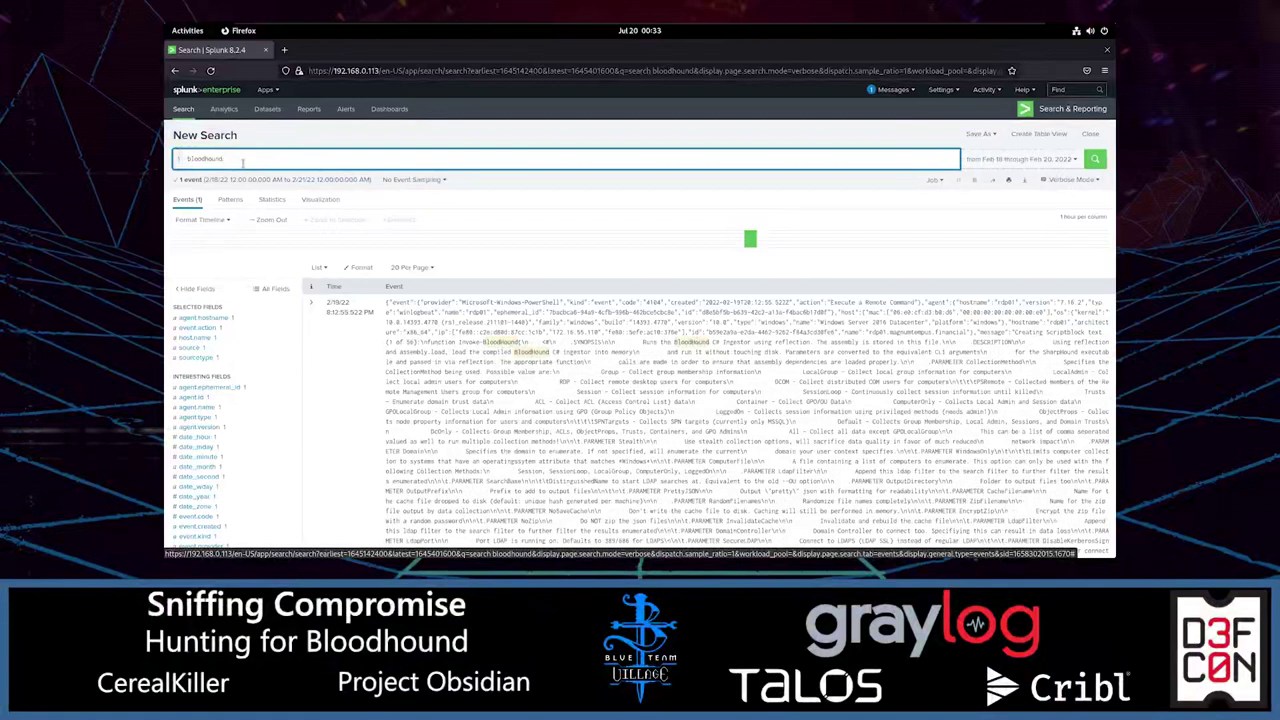
key(BackSpace)
key(BackSpace)
key(BackSpace)
key(BackSpace)
key(BackSpace)
key(BackSpace)
key(BackSpace)
key(BackSpace)
key(BackSpace)
key(BackSpace)
text(a)
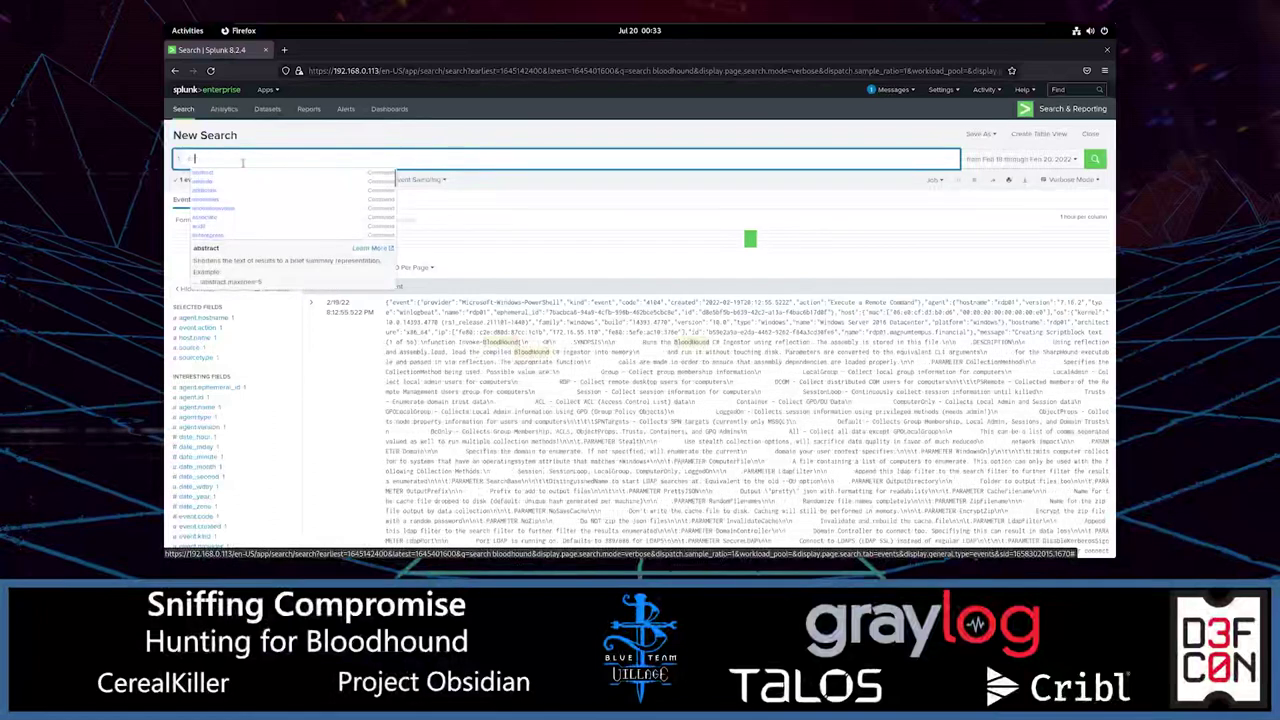
key(BackSpace)
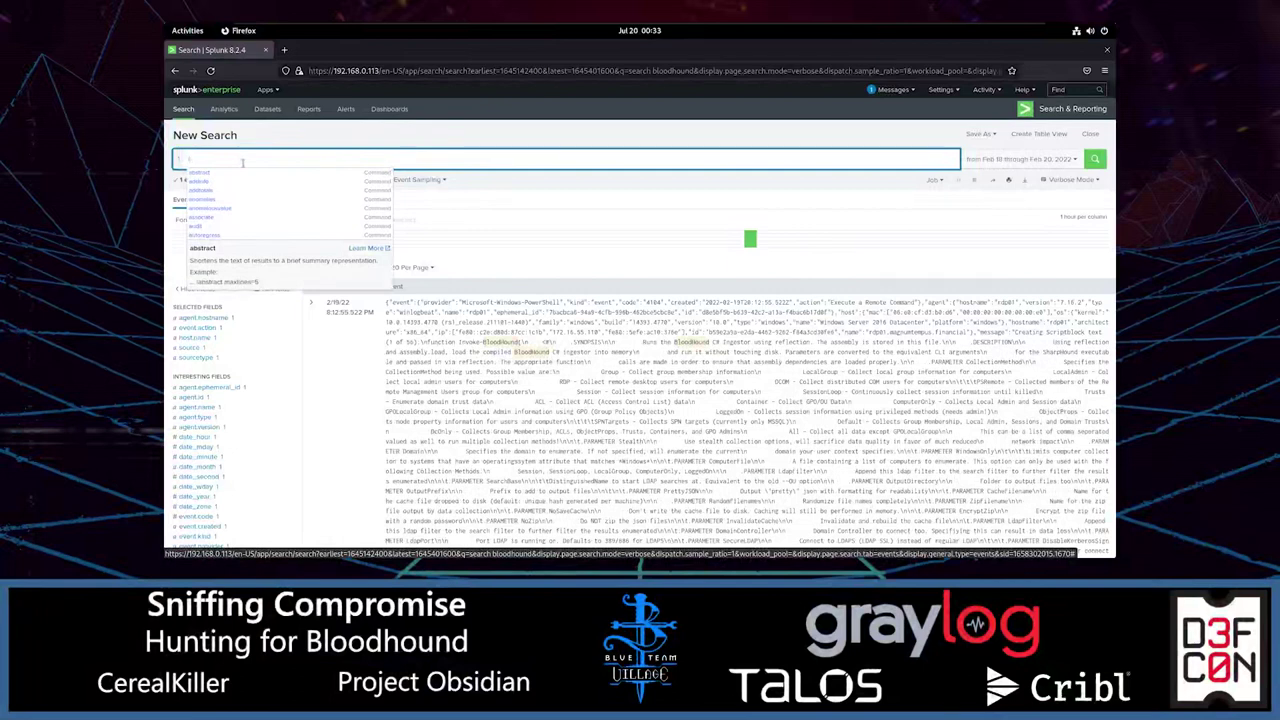
key(BackSpace)
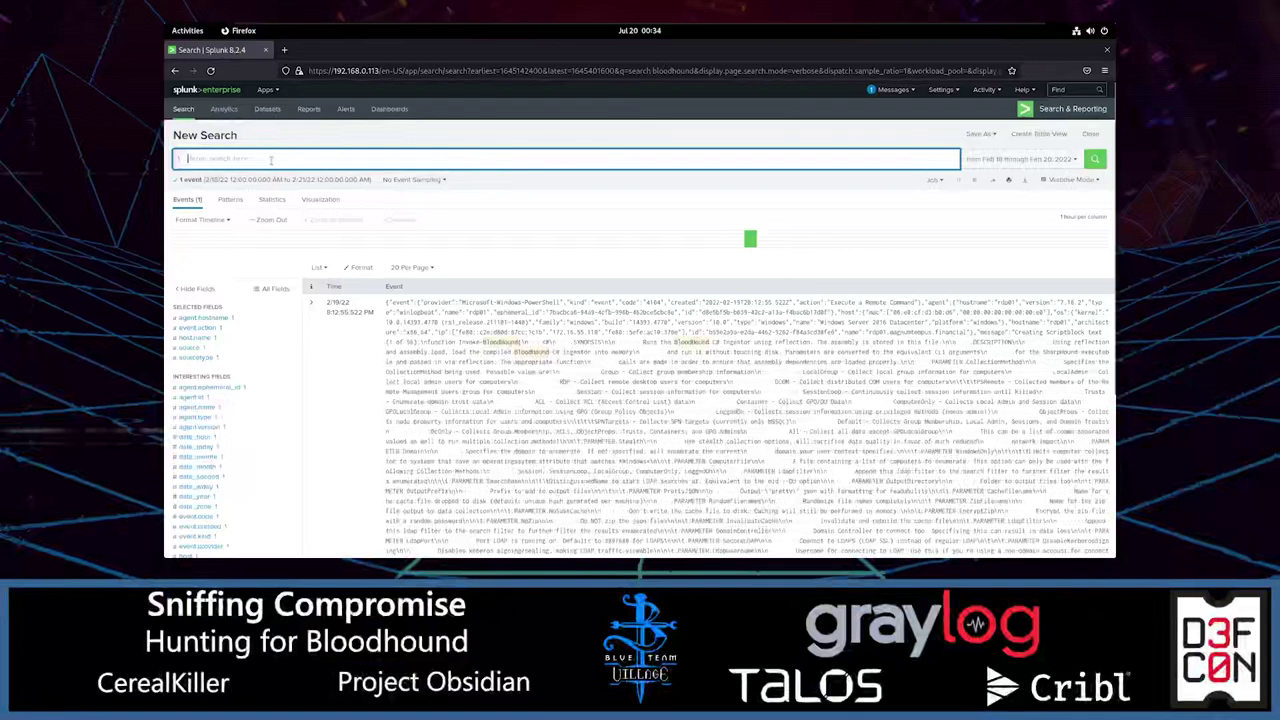
Search index IN (wineventlogs, sysmon), also trying index=sysmon OR index=wineventlogs.
text(index=winlogbeat, lsass)
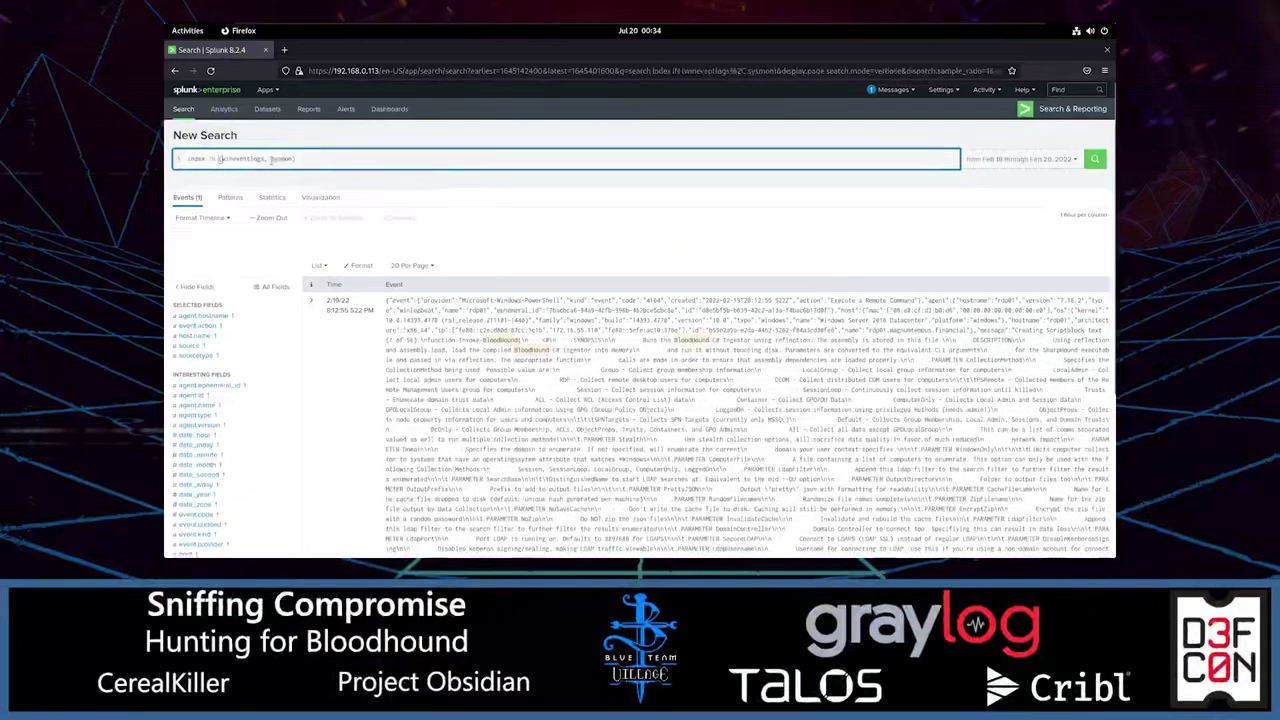
key(Return)
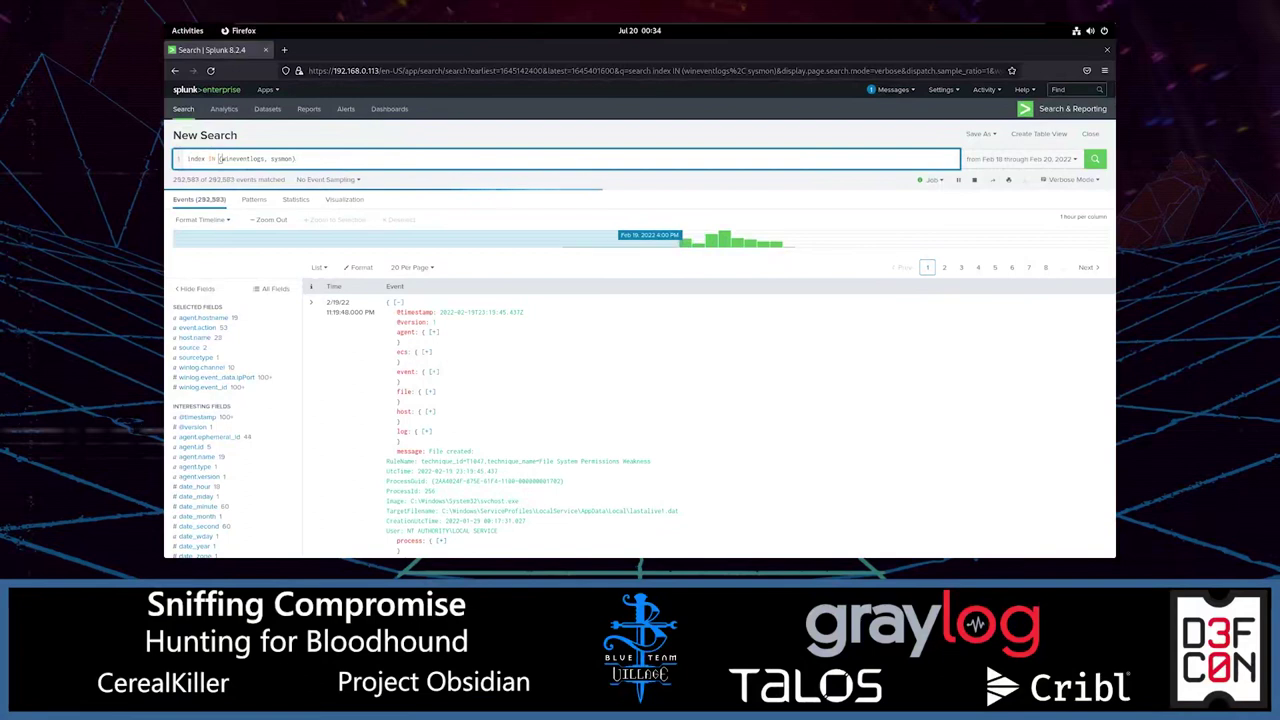
drag(347, 157, 206, 157)
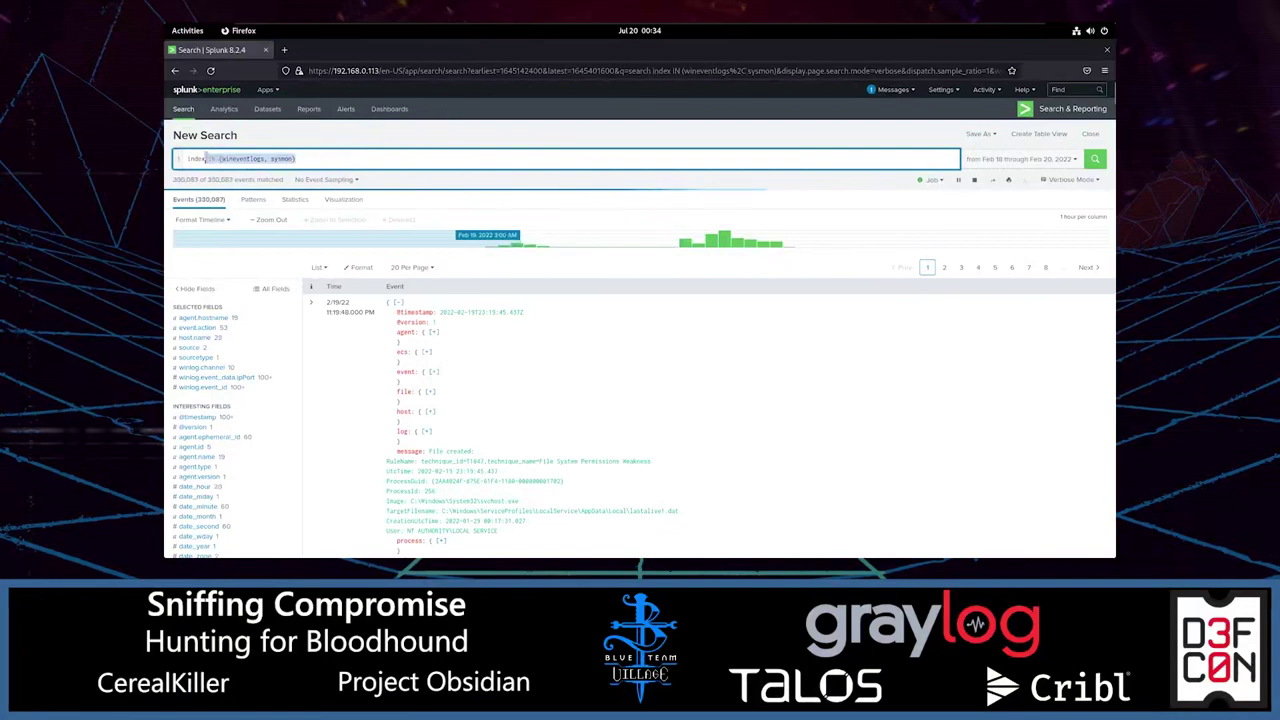
key(BackSpace)
key(BackSpace)
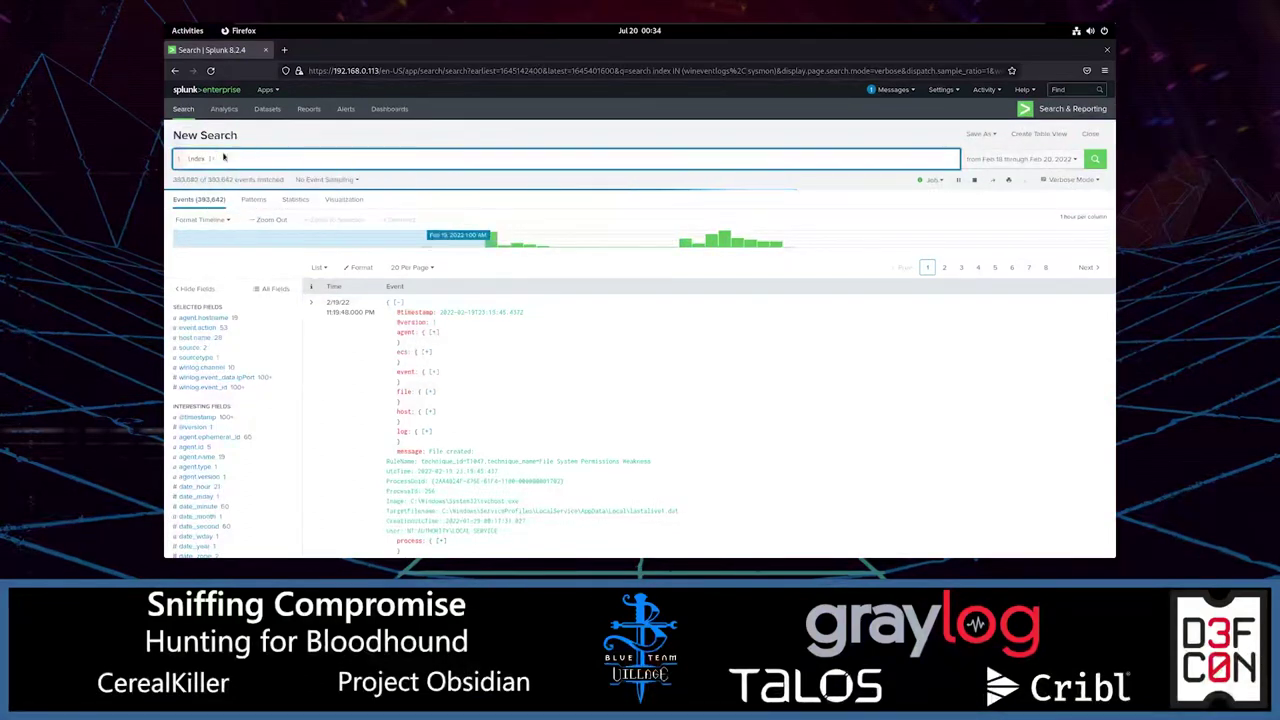
text(=)
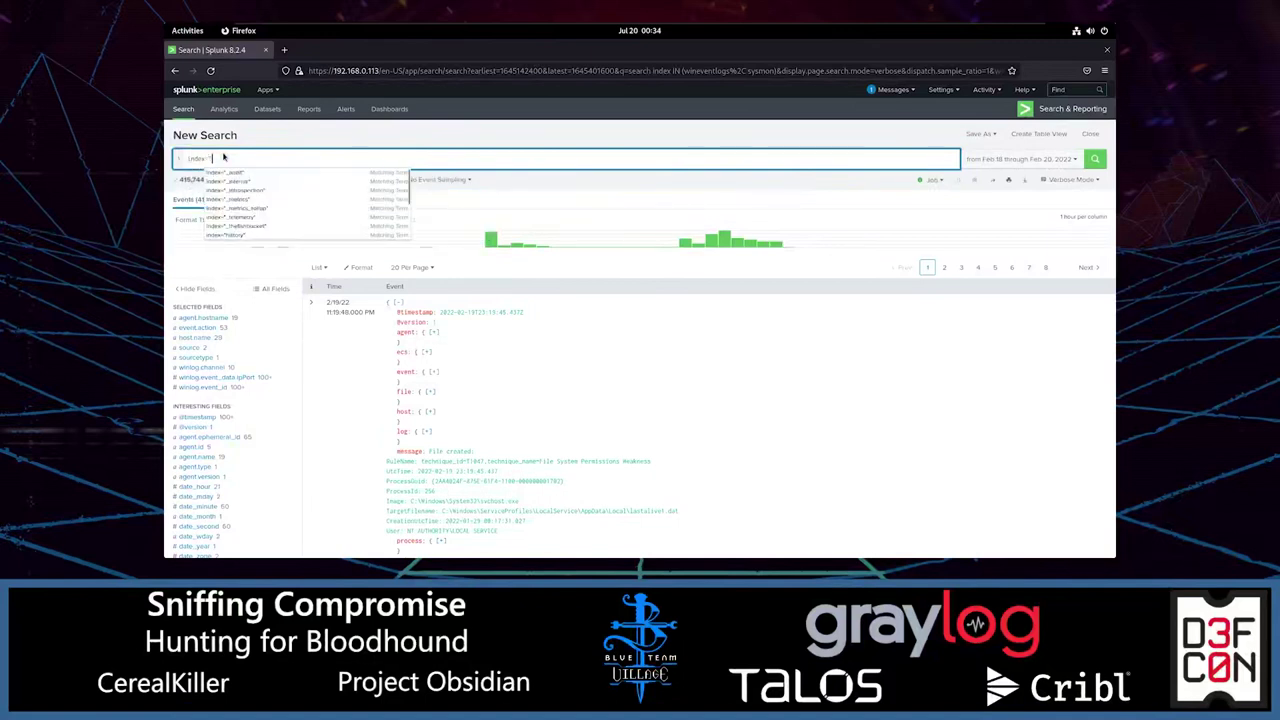
text(sysmon)
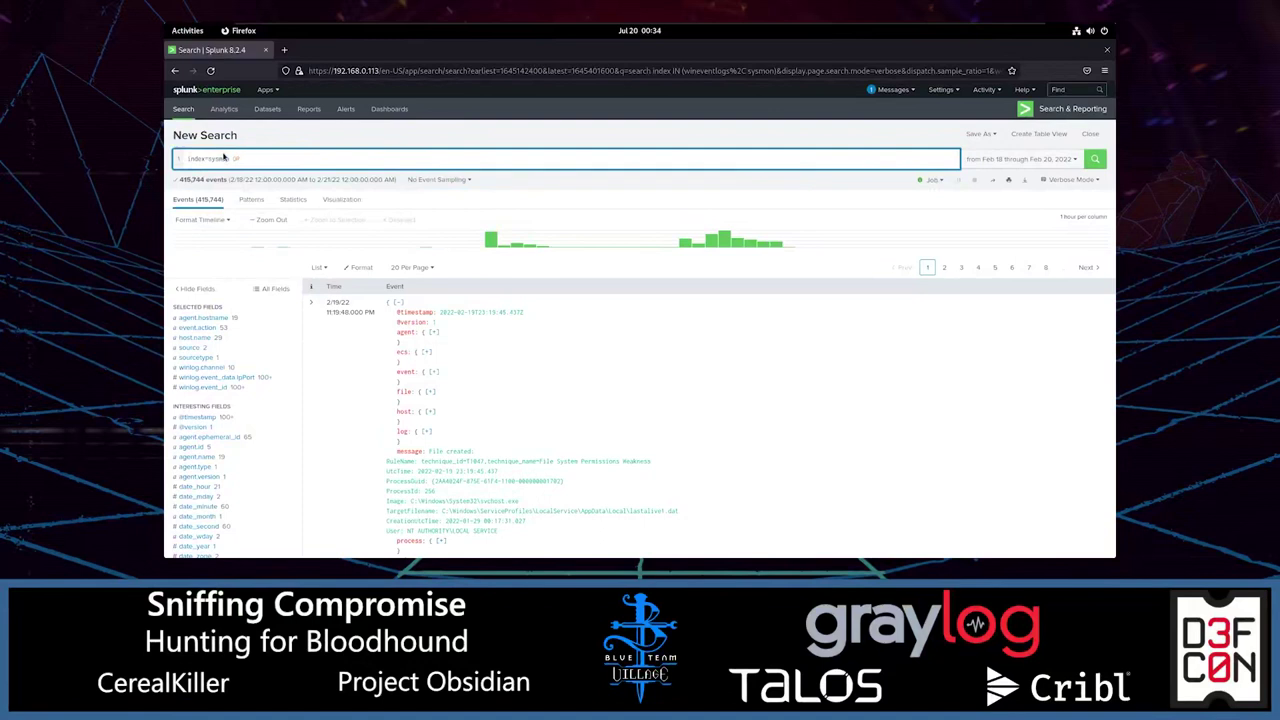
text( OR index=wi)
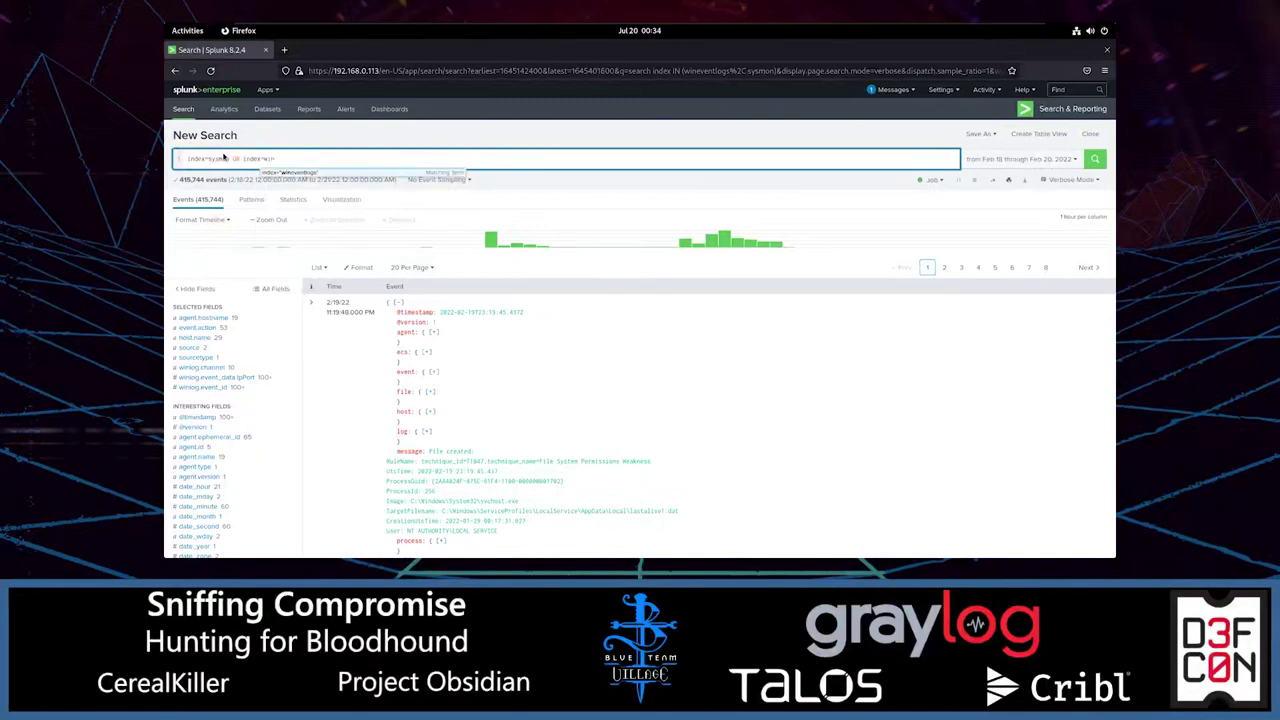
key(Down)
key(Return)
key(Return)
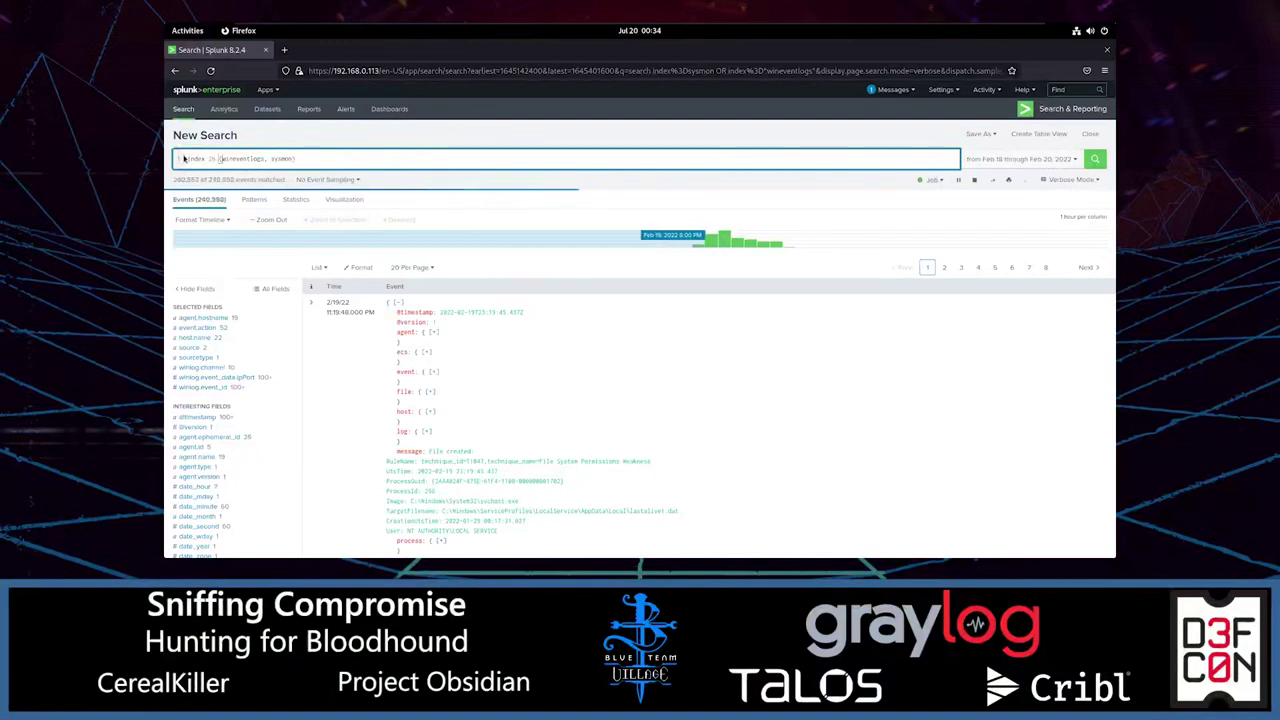
key(Return)
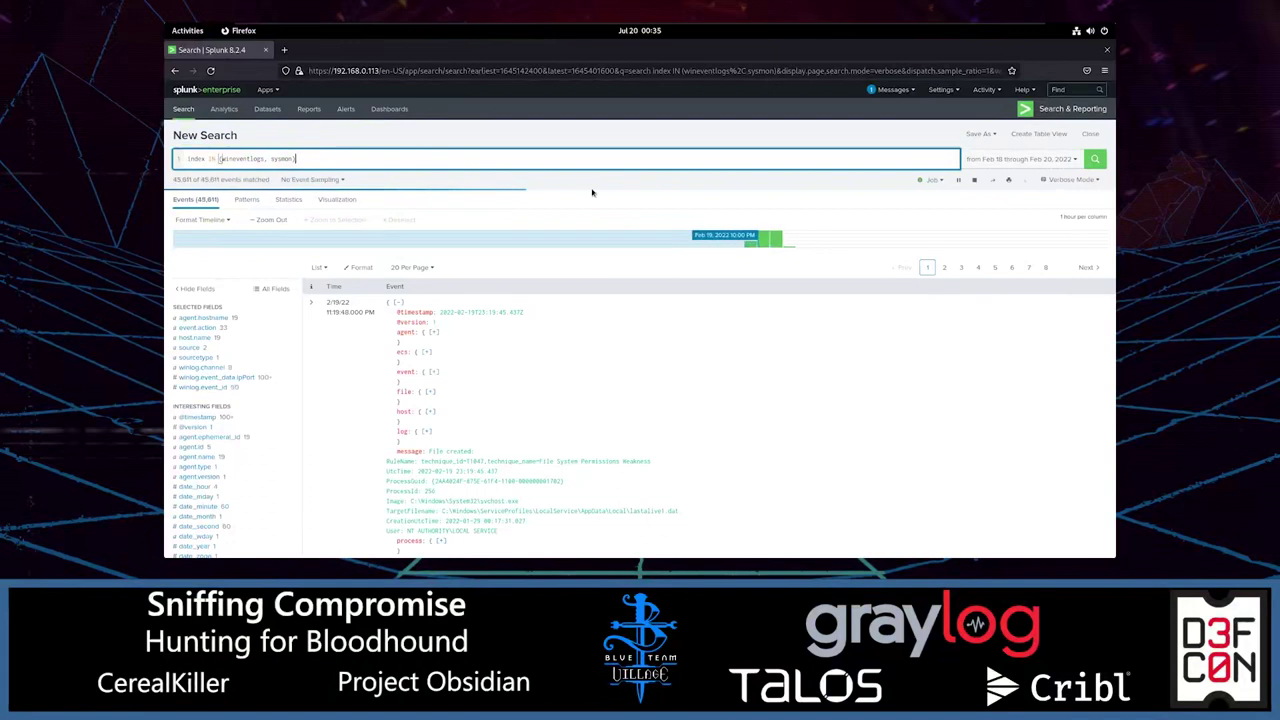
scroll(594, 274, down, 4)
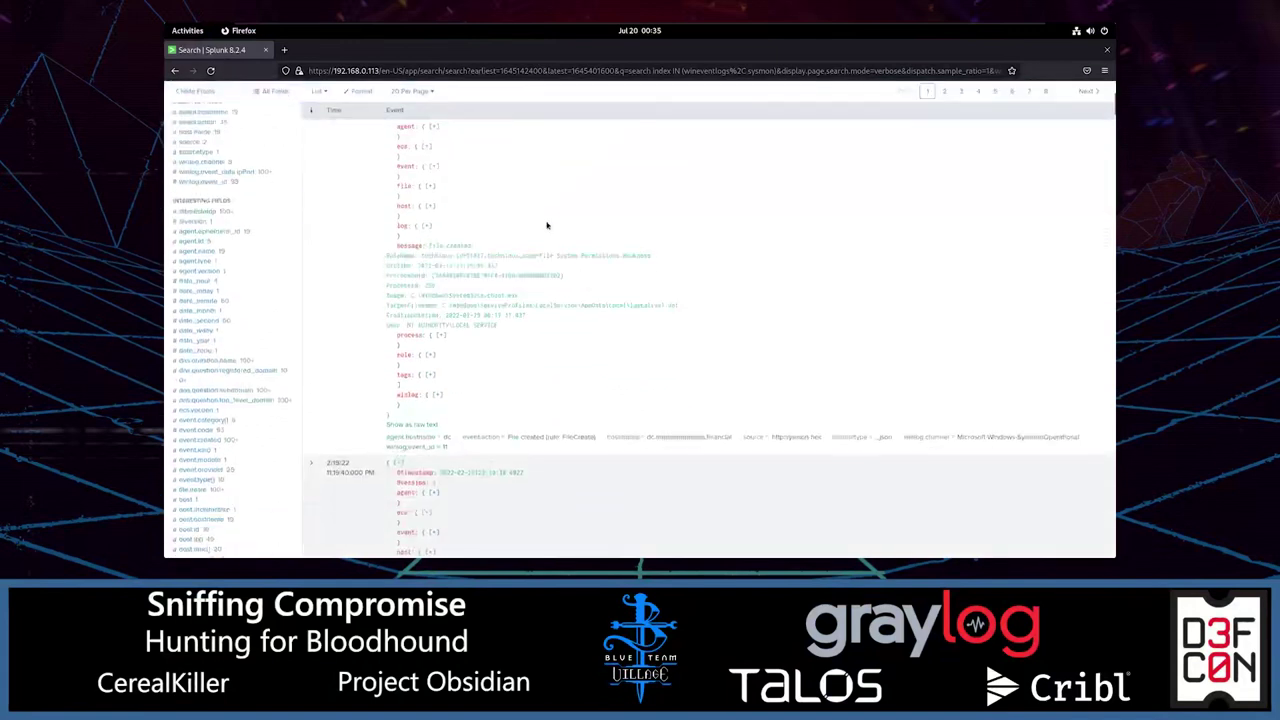
drag(486, 253, 447, 219)
click(431, 183)
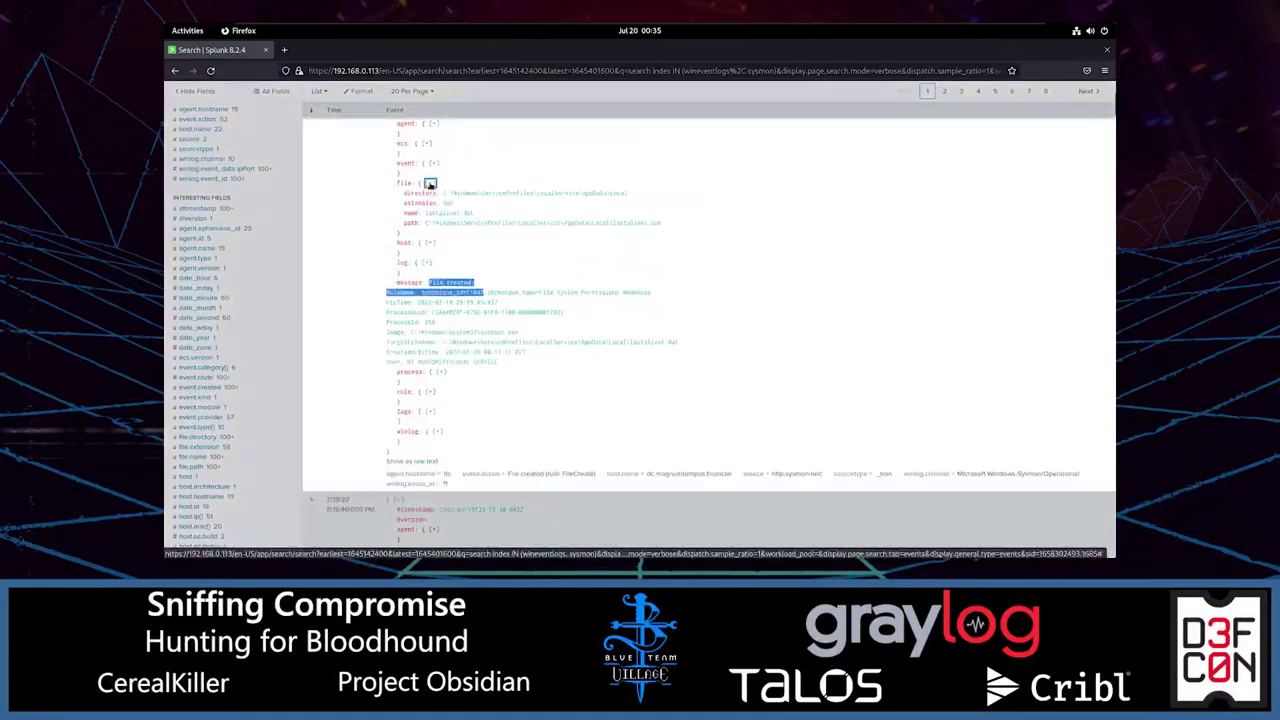
drag(402, 193, 662, 224)
click(418, 211)
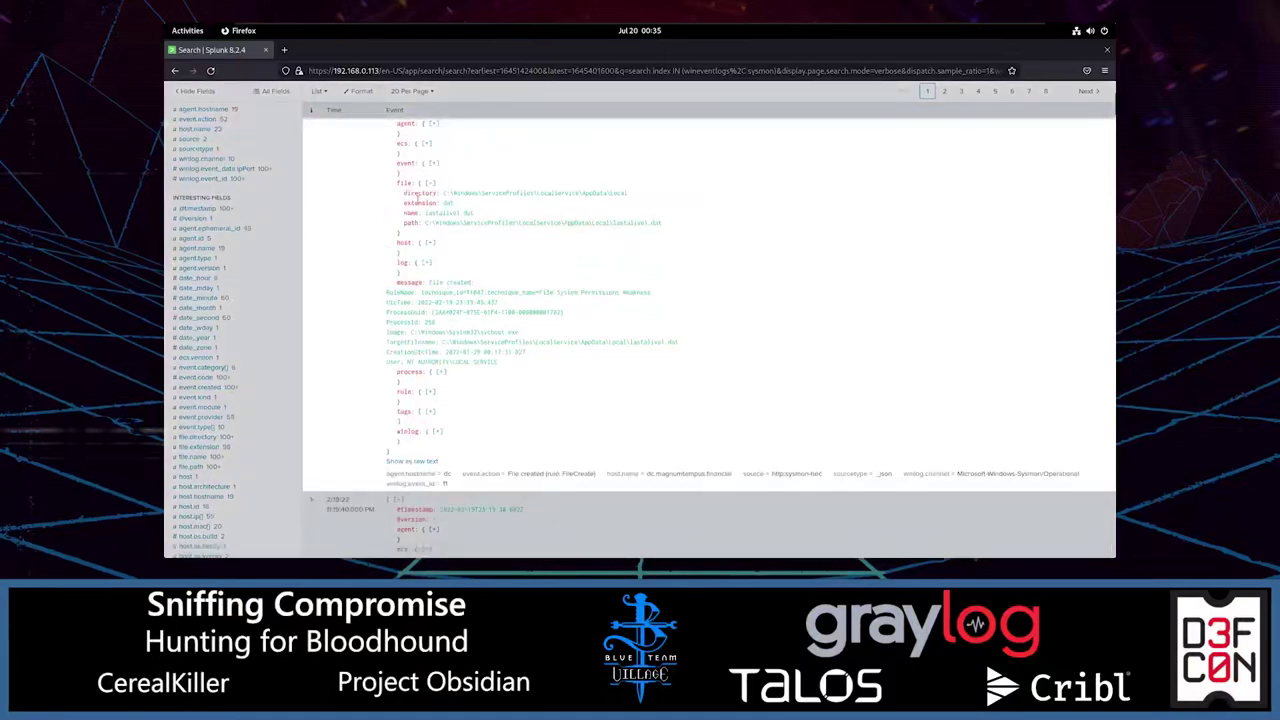
scroll(438, 233, down, 3)
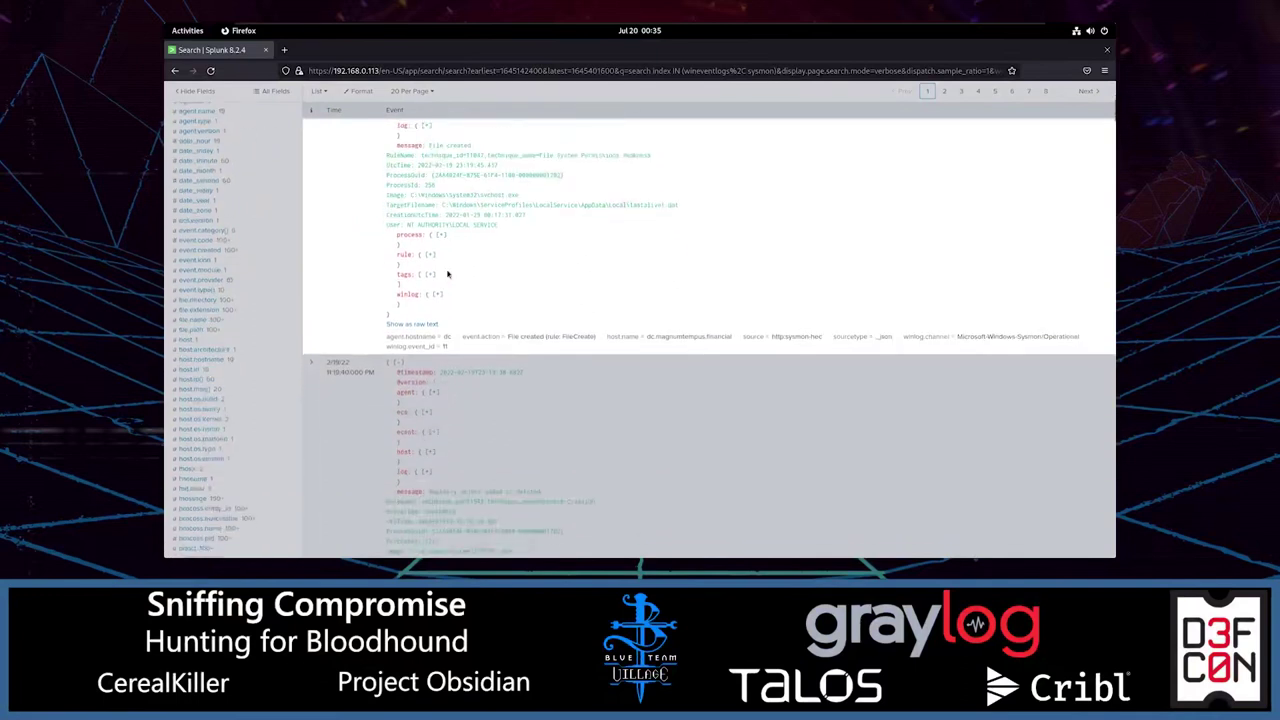
scroll(557, 372, down, 2)
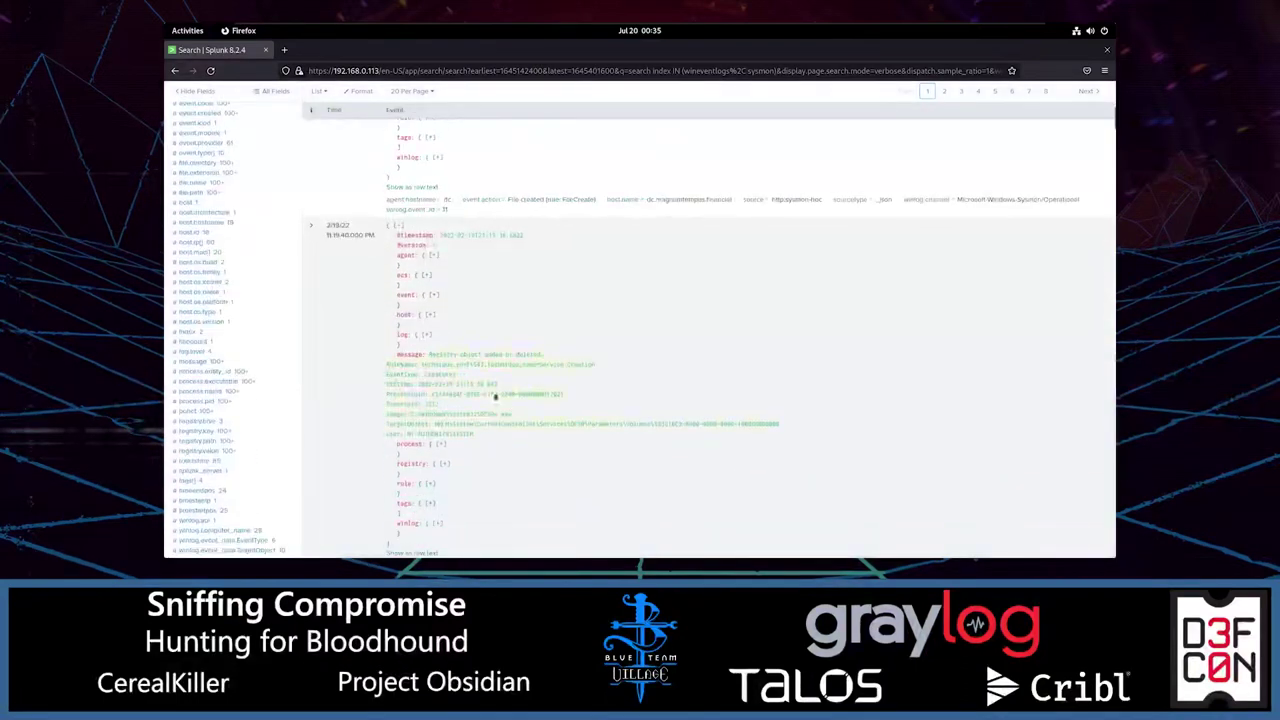
scroll(500, 397, down, 5)
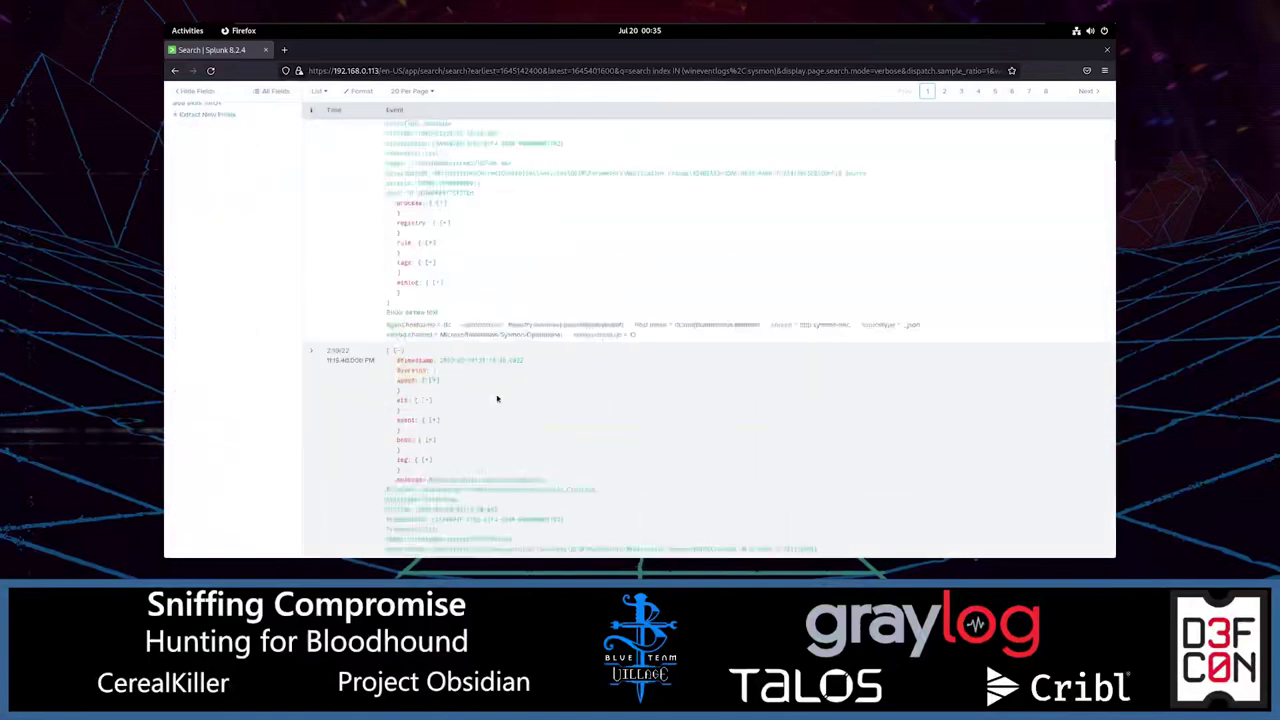
scroll(502, 390, down, 5)
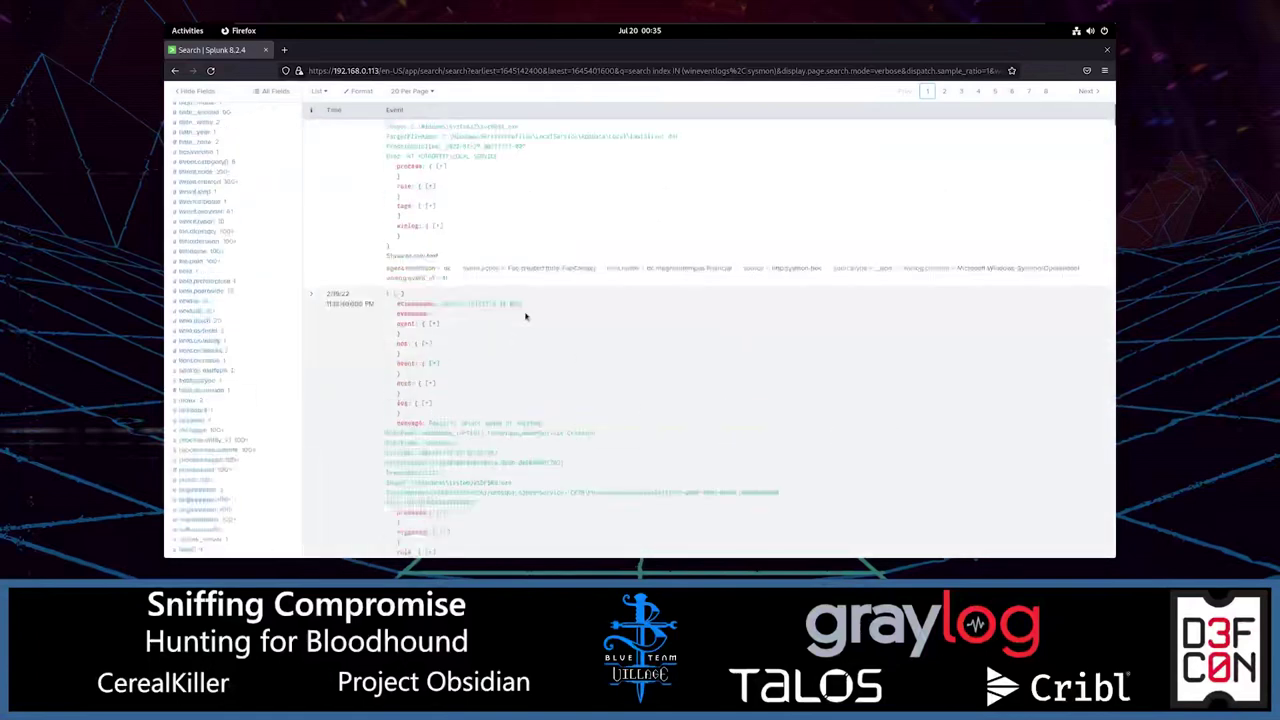
scroll(583, 351, up, 15)
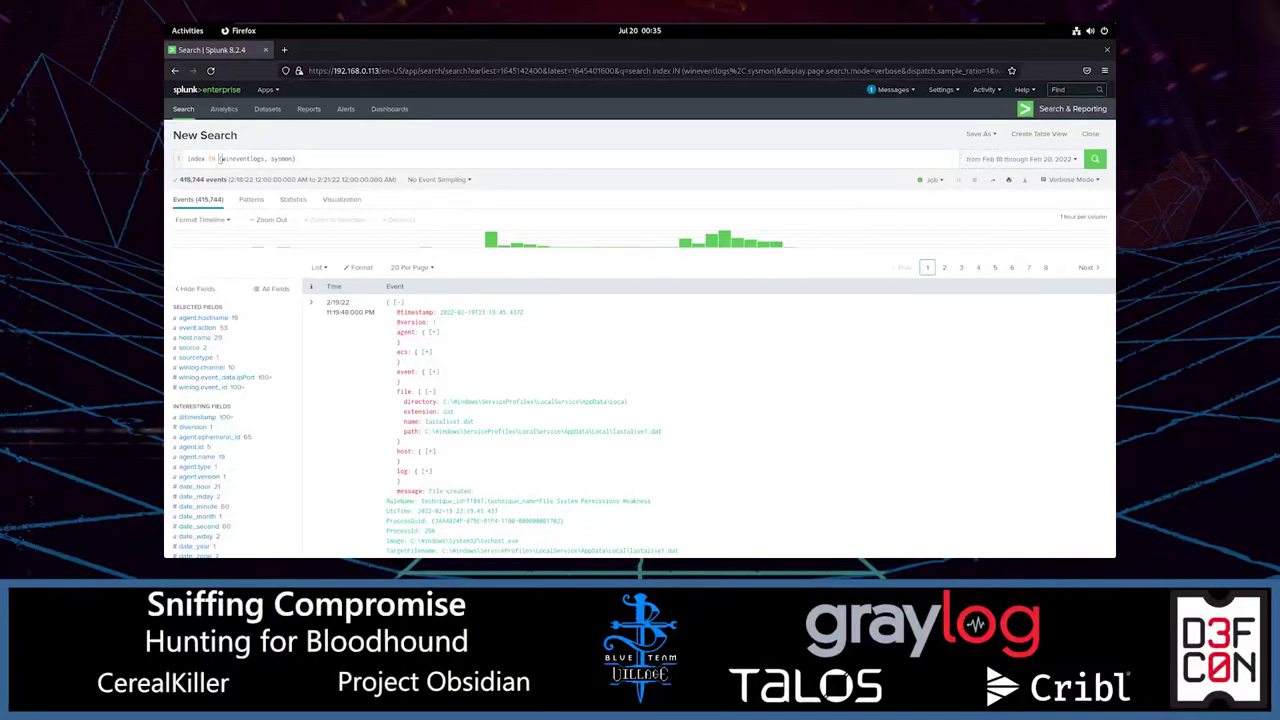
Append '| stats count by winlog.event_id' and review the 202-row event ID count table.
click(219, 158)
key(ctrl+a)
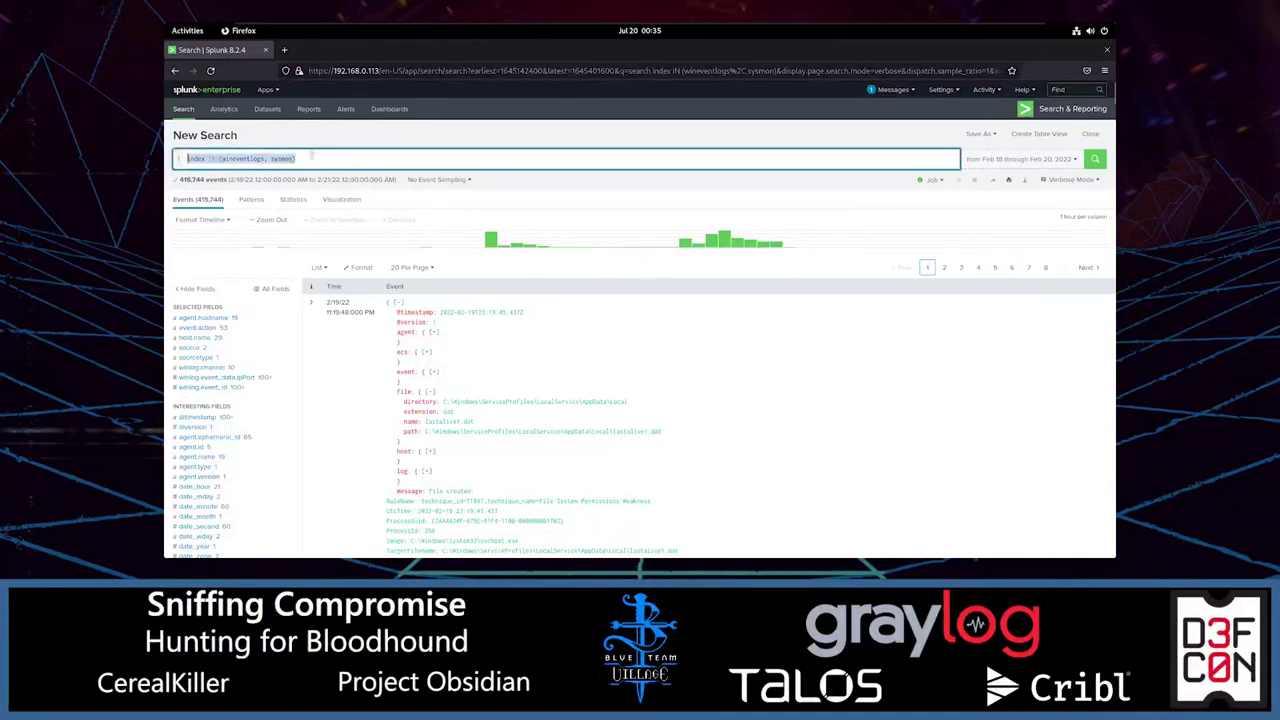
click(311, 157)
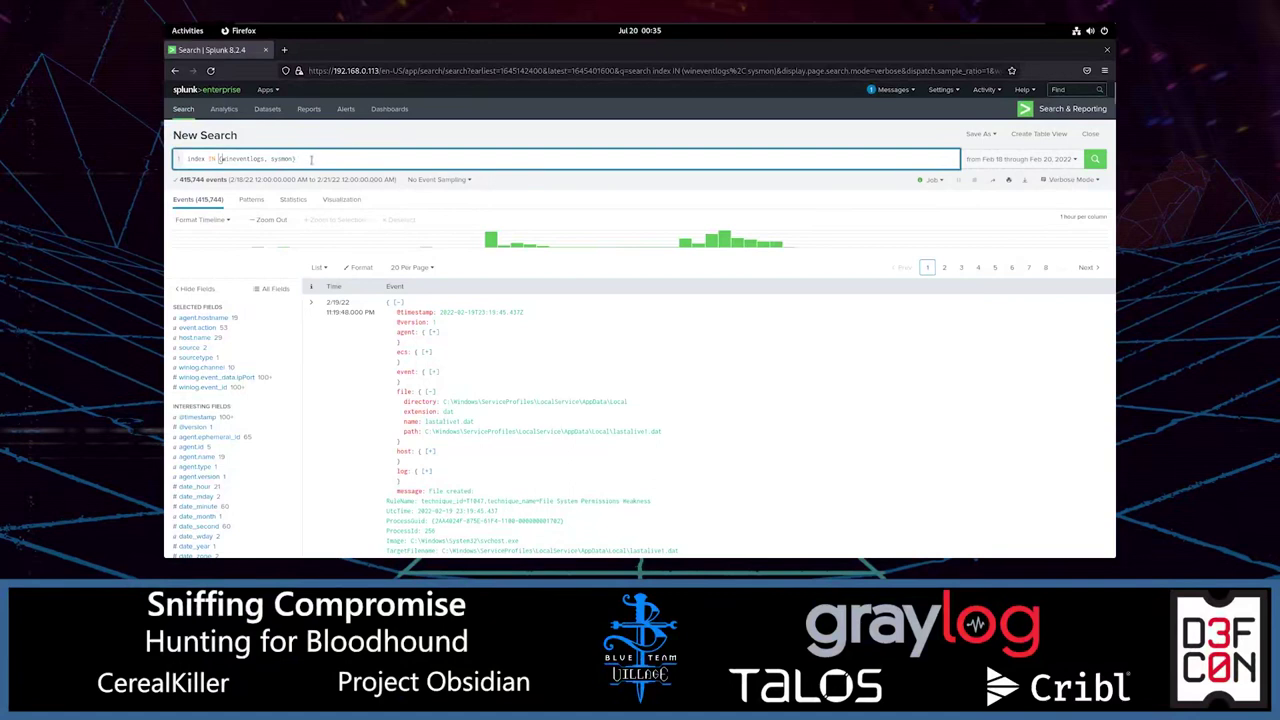
key(shift+Return)
text(| stats)
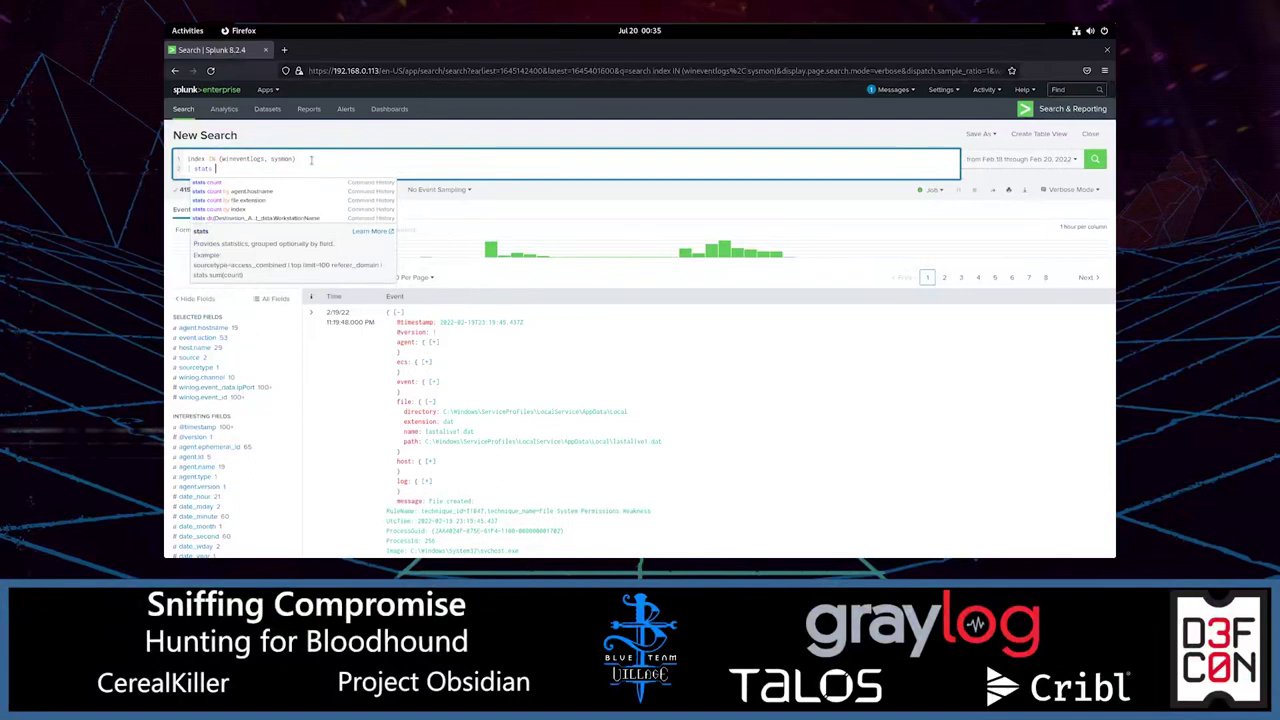
text( count by)
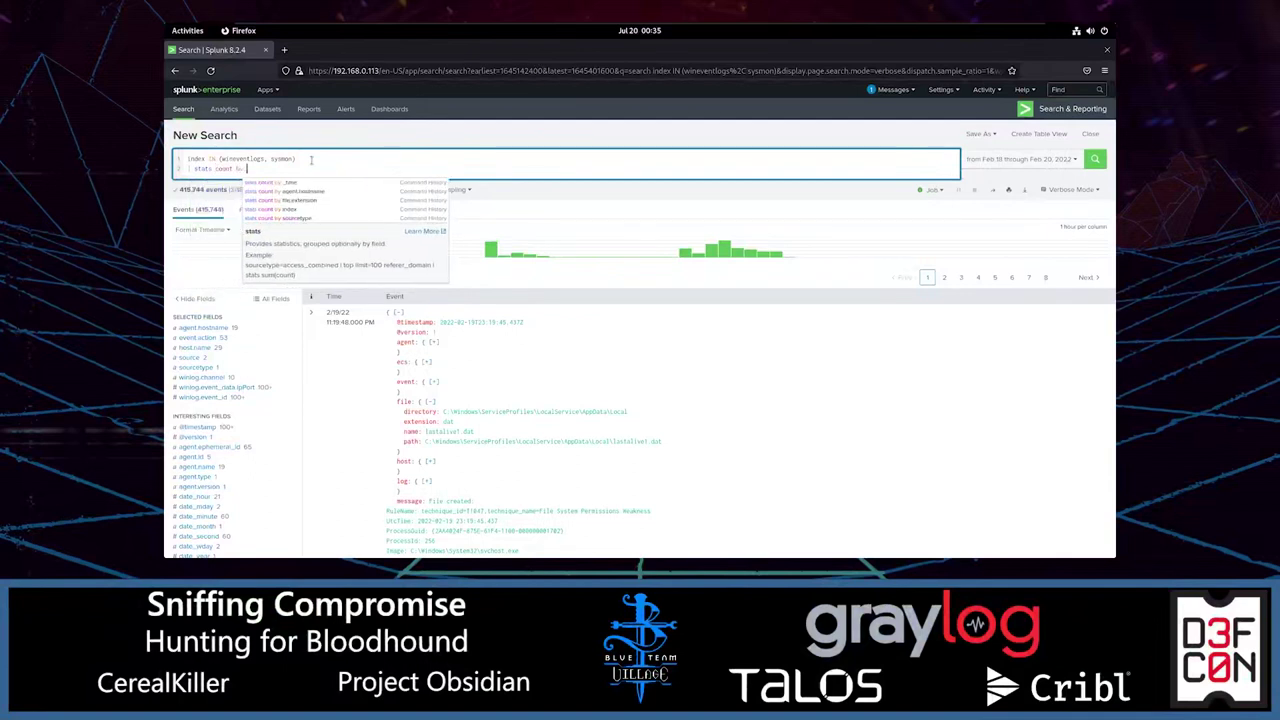
text( winlog)
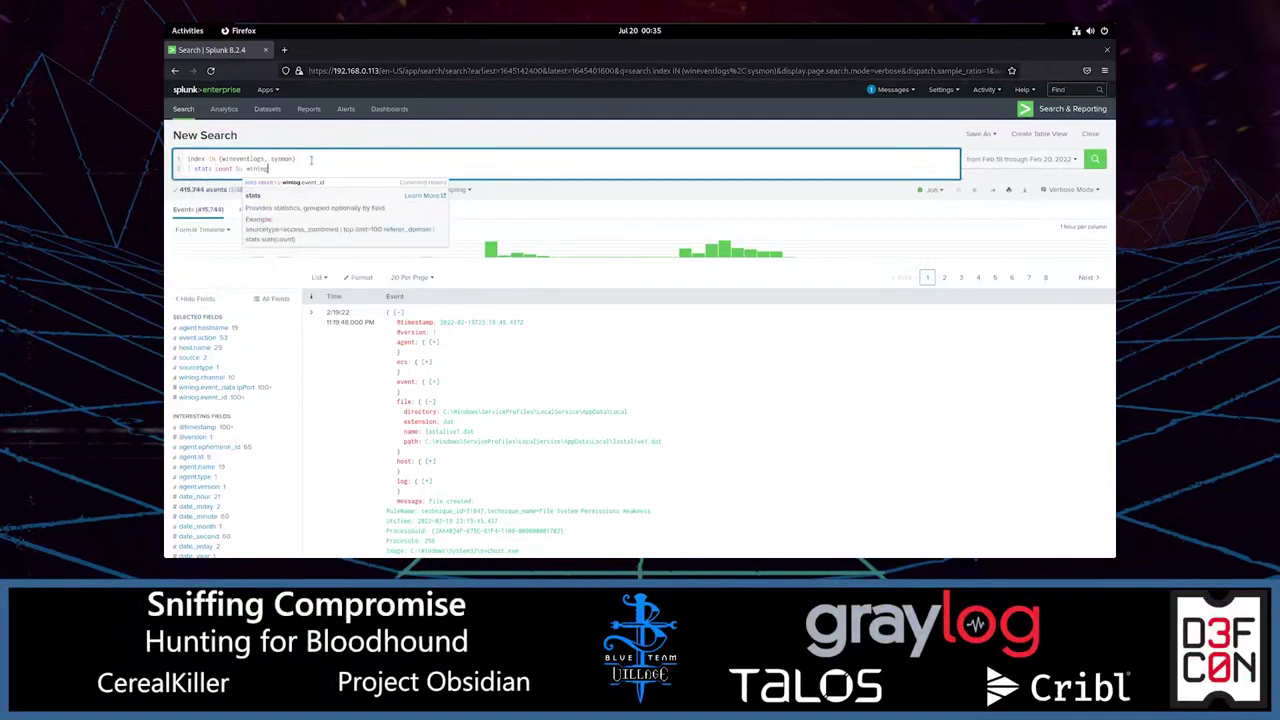
text(.event_id)
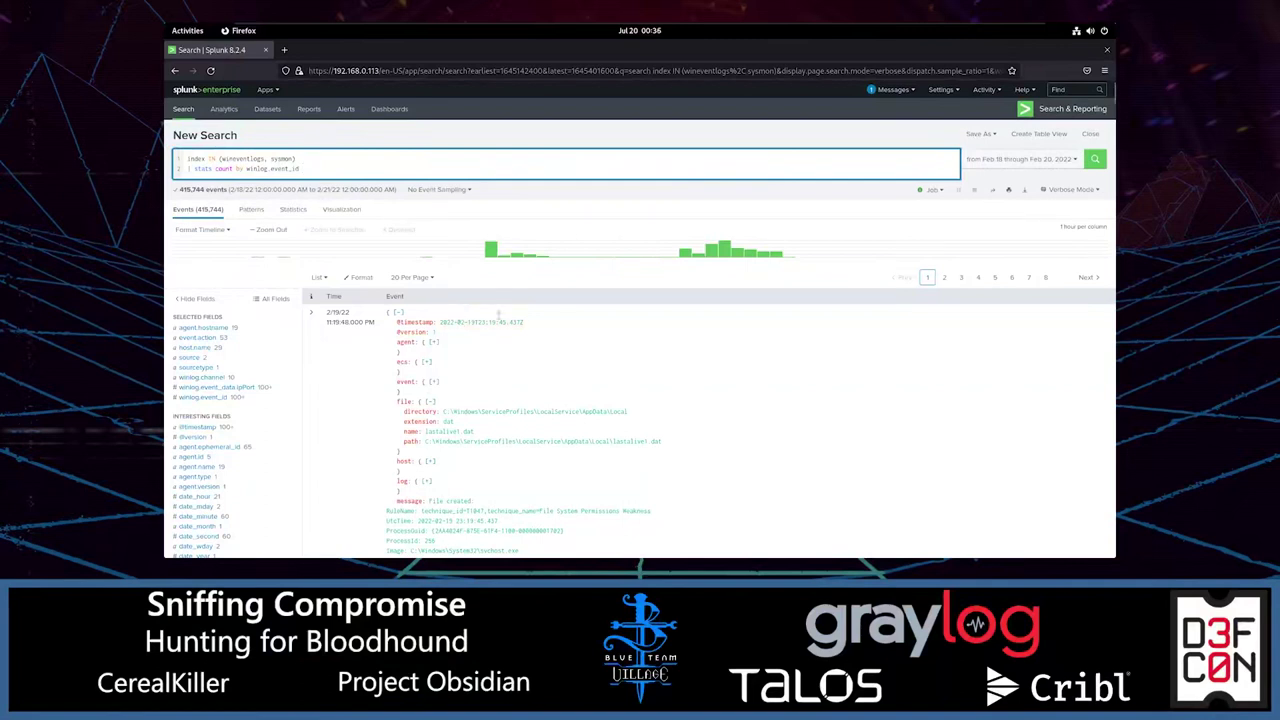
key(Return)
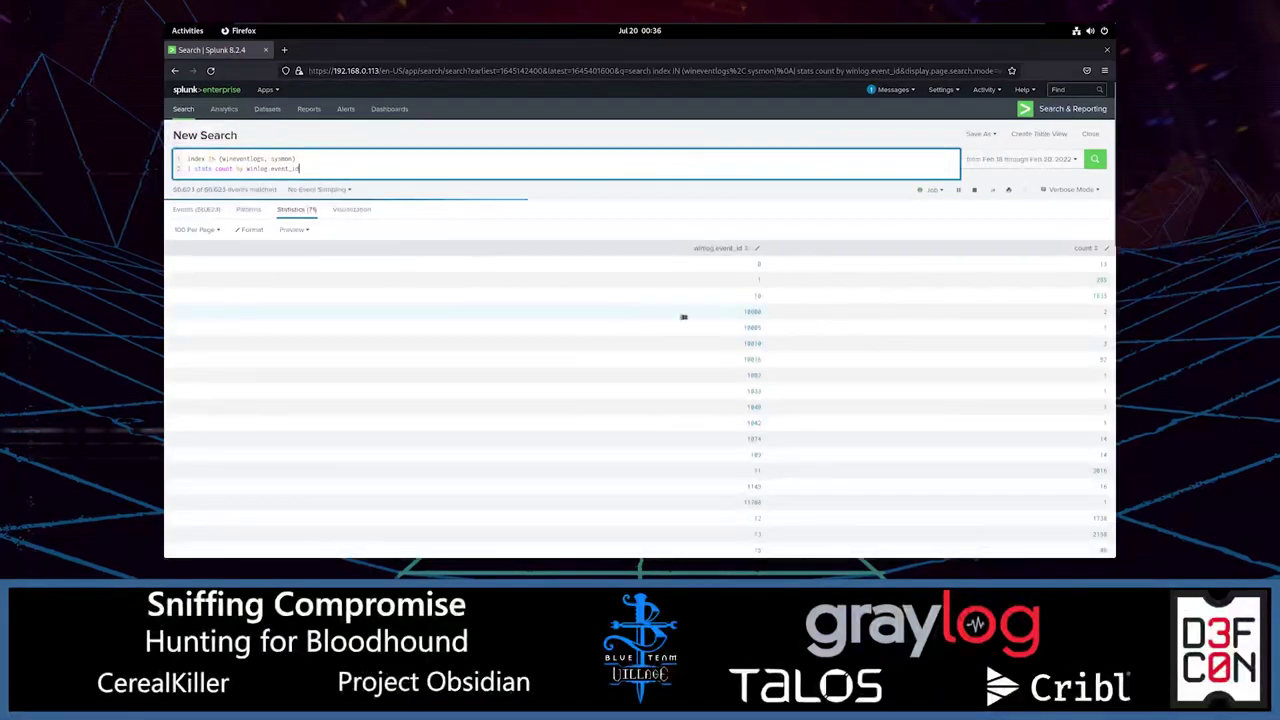
scroll(690, 328, down, 3)
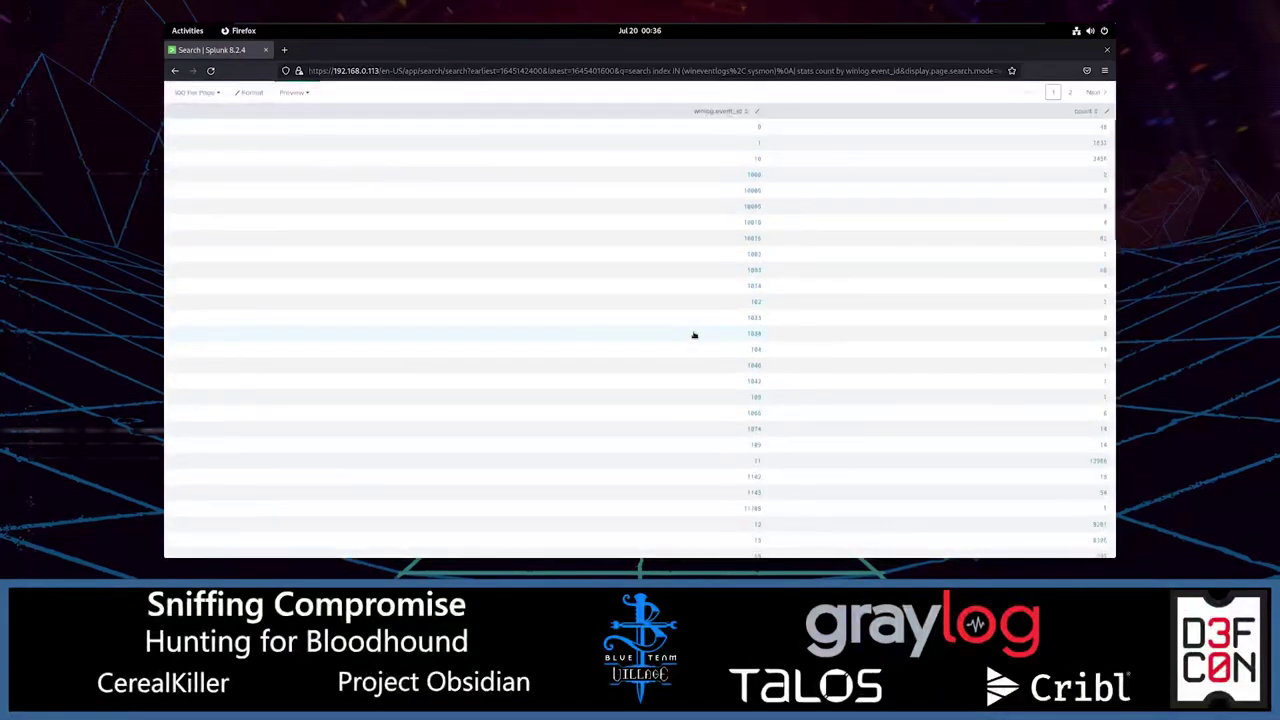
scroll(694, 337, up, 3)
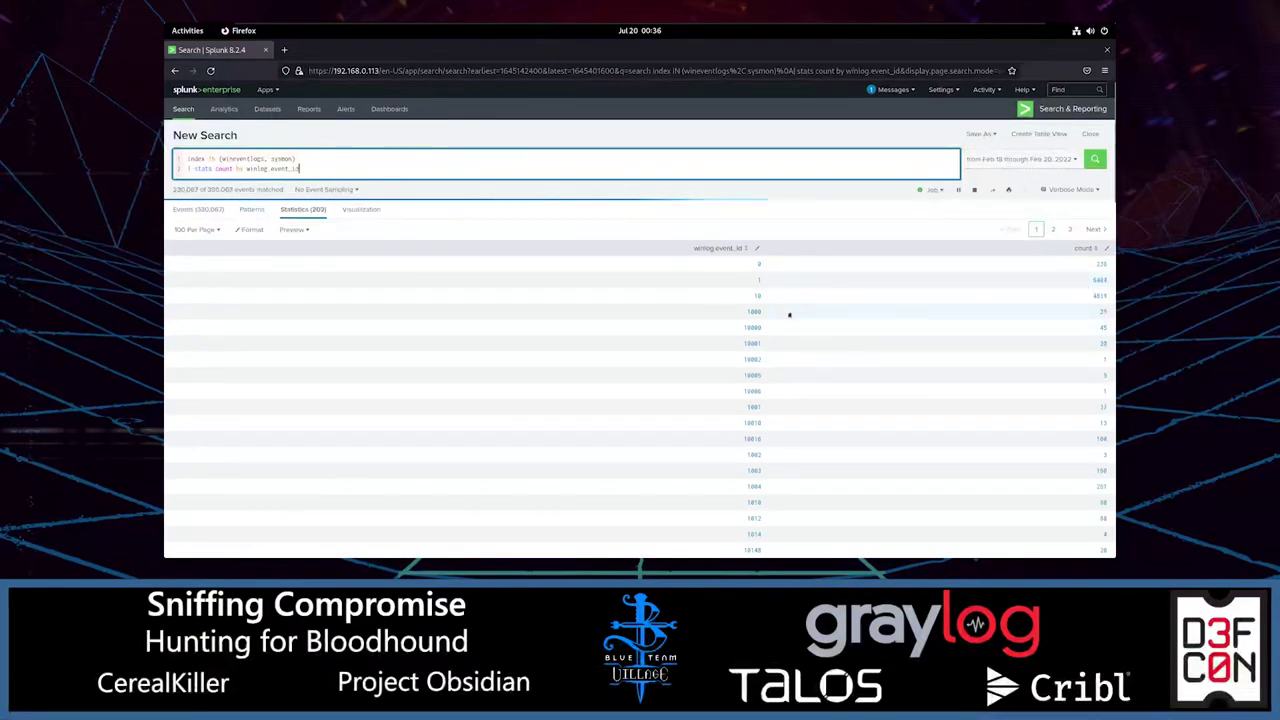
scroll(788, 314, down, 1)
scroll(788, 314, down, 5)
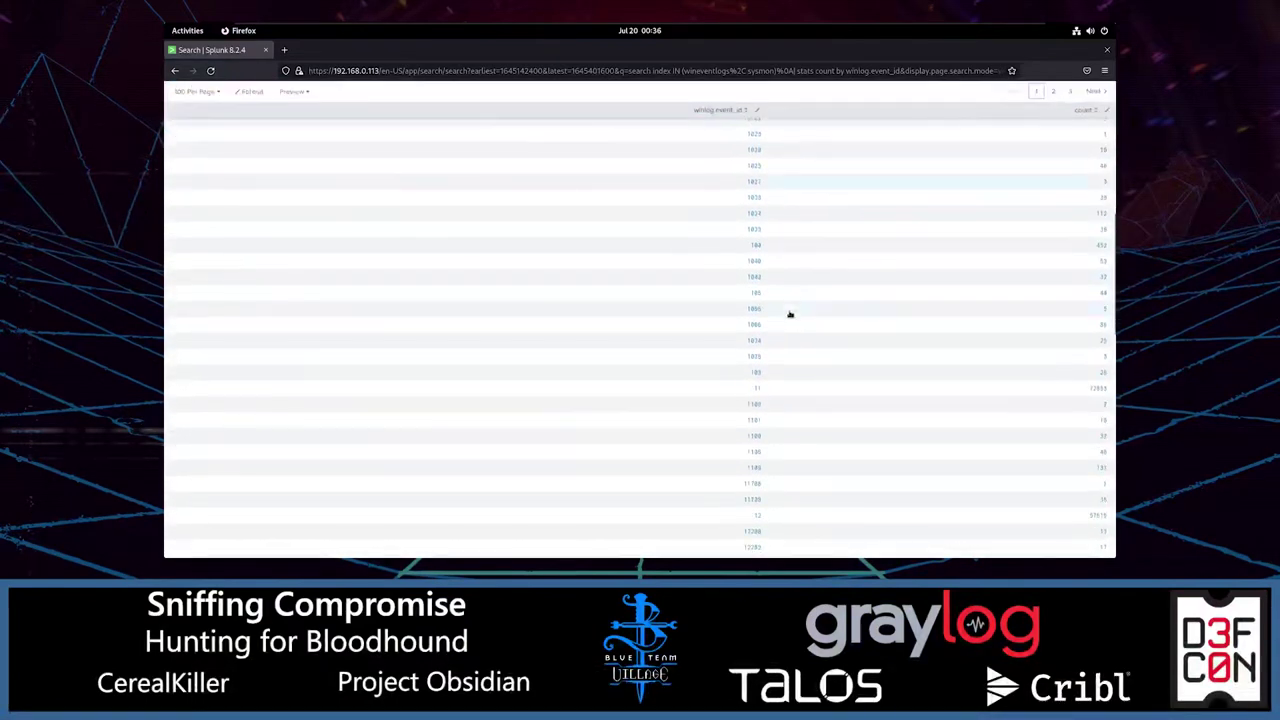
scroll(789, 314, up, 6)
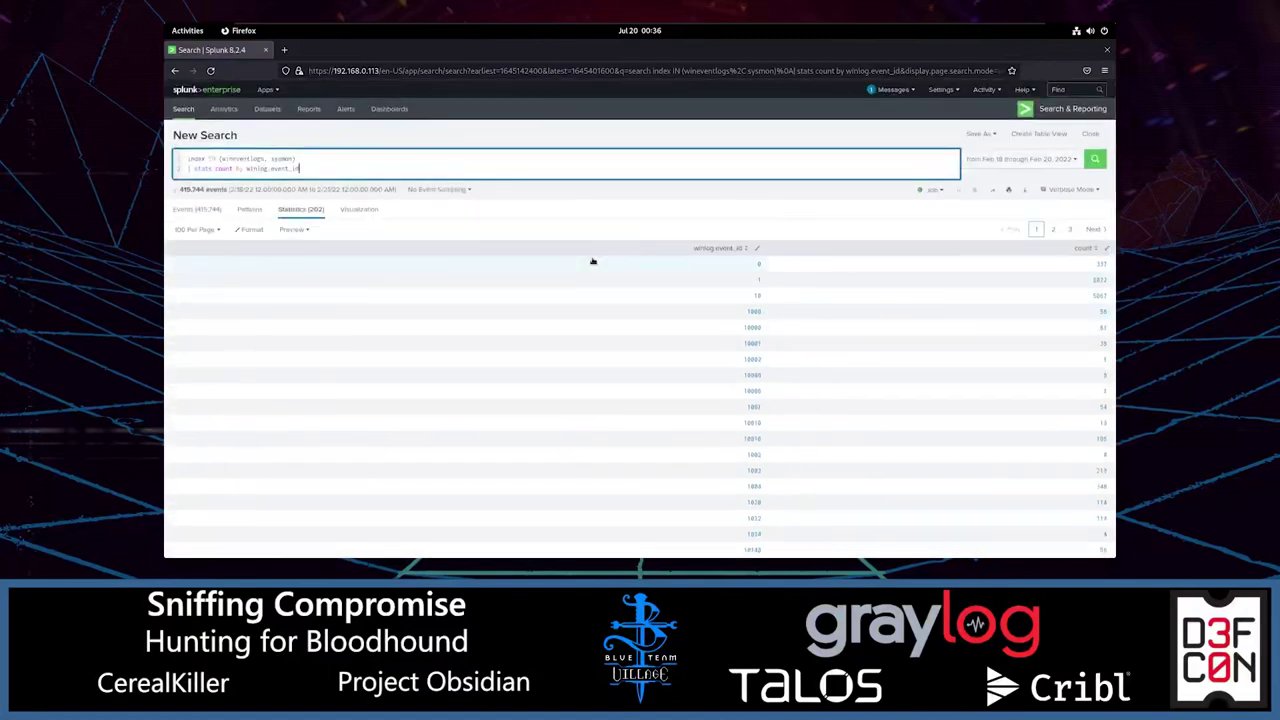
scroll(680, 249, down, 4)
scroll(646, 283, down, 2)
scroll(609, 332, down, 4)
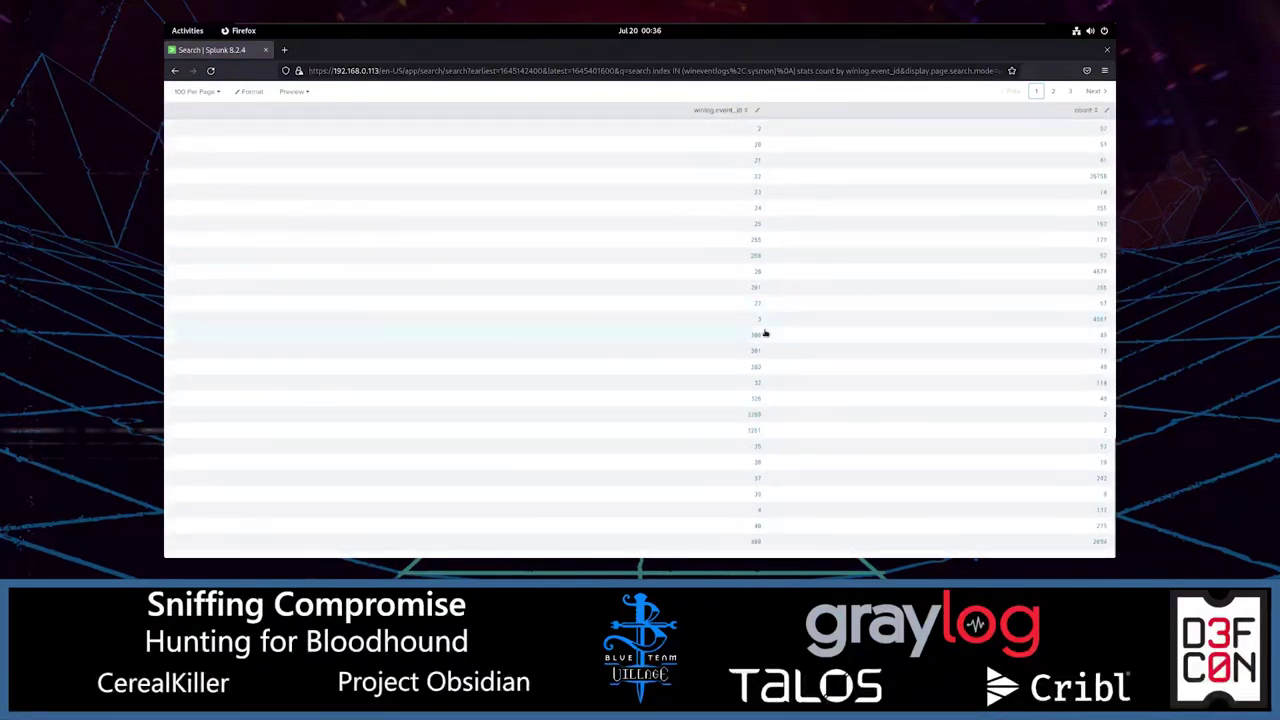
scroll(745, 318, up, 10)
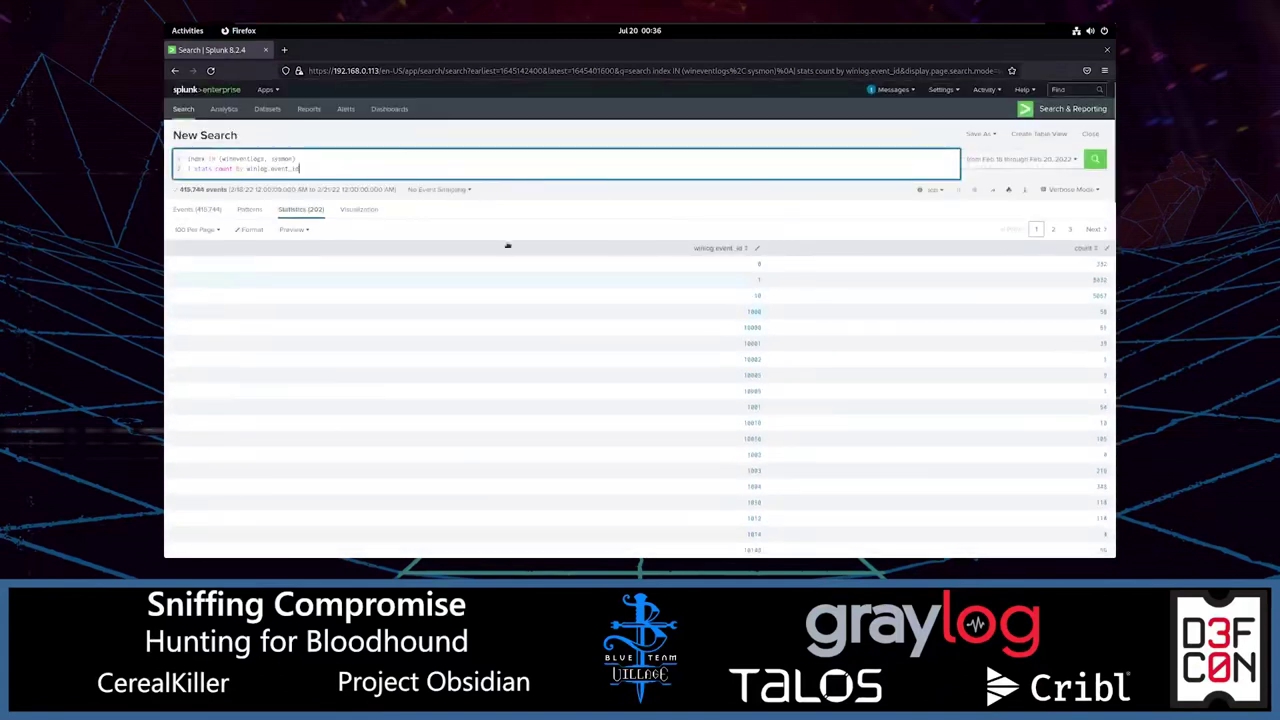
Search 'sysmon file create event id' in a new tab and open the Event ID 11 FileCreate page.
click(284, 49)
text(sysmon)
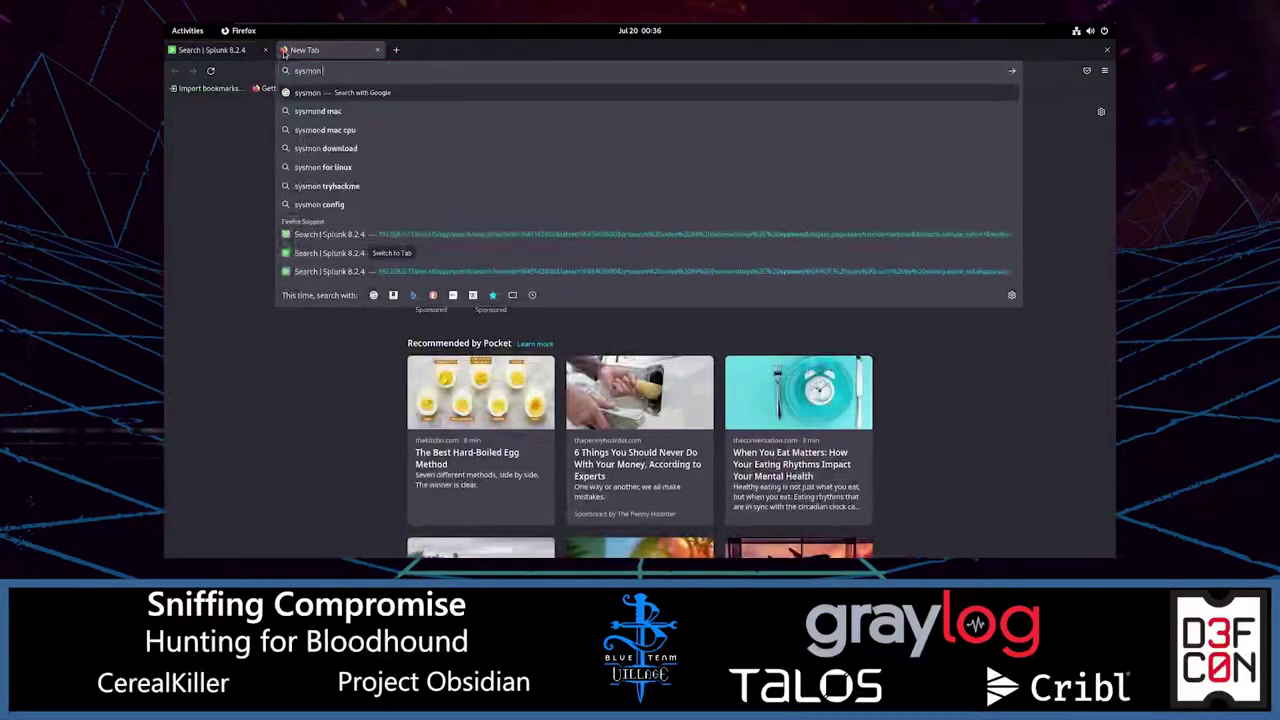
text( file create )
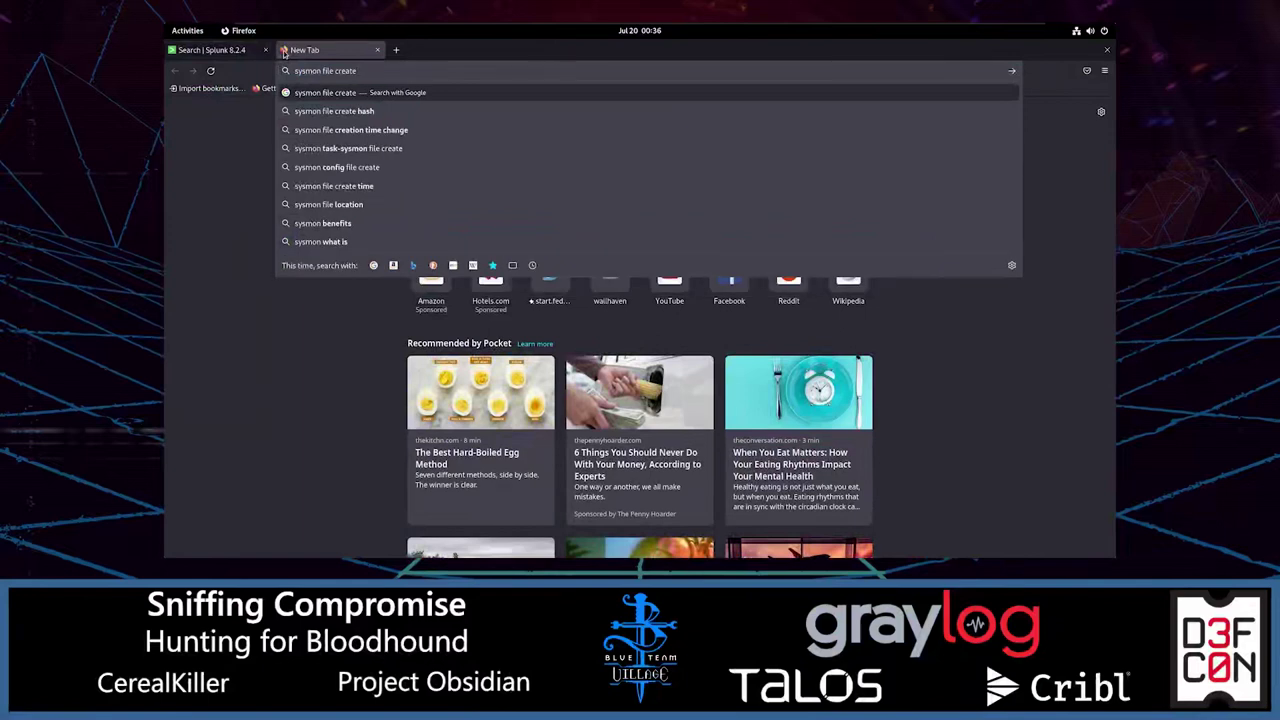
text(evne)
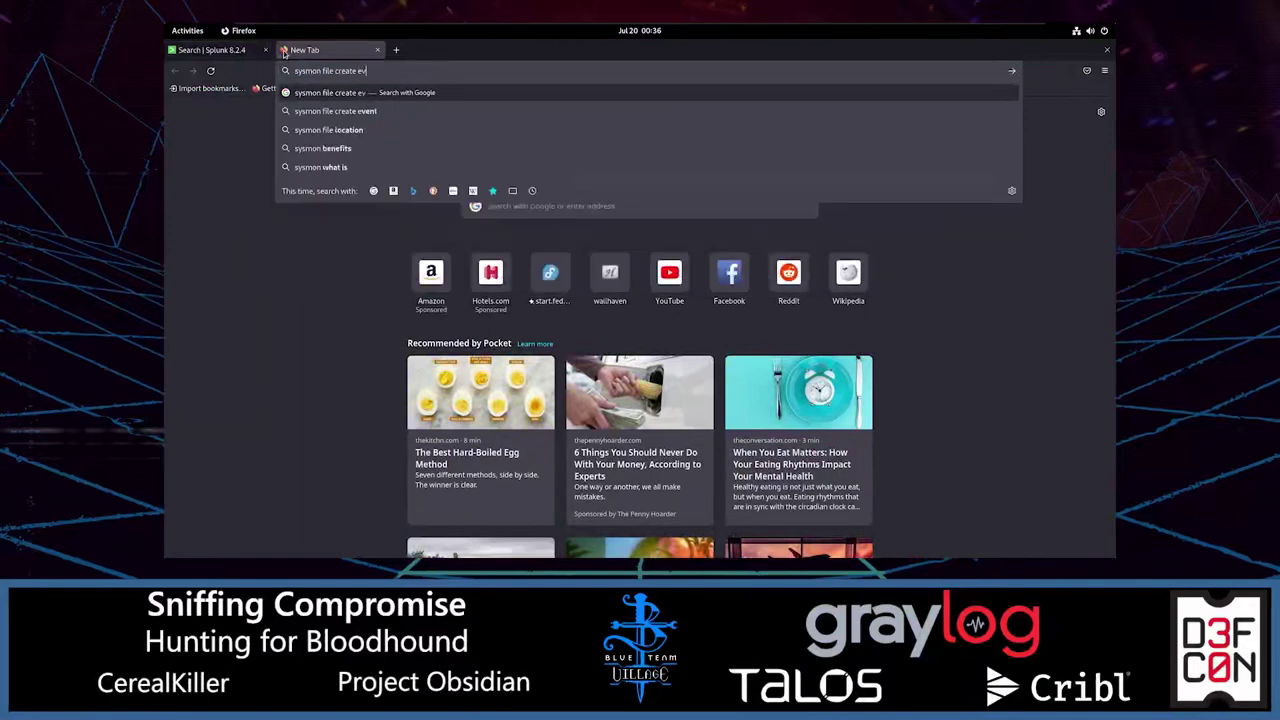
key(BackSpace)
key(BackSpace)
text(nt id)
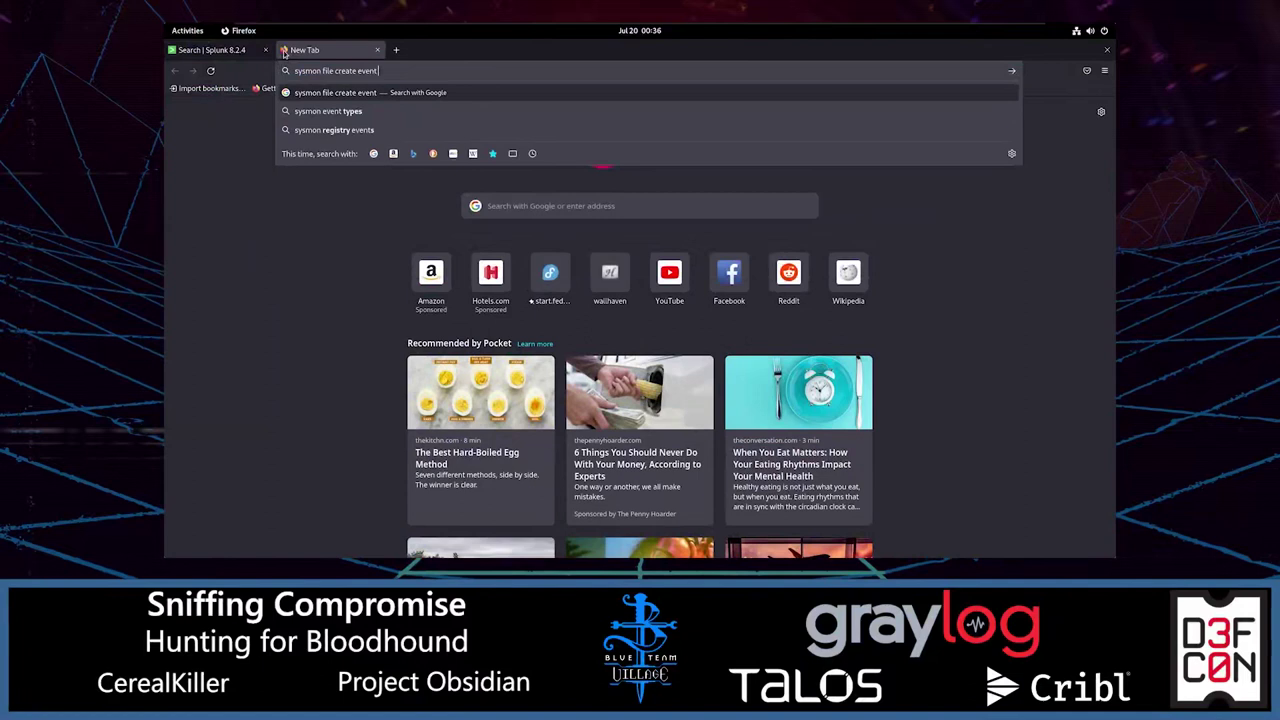
key(Return)
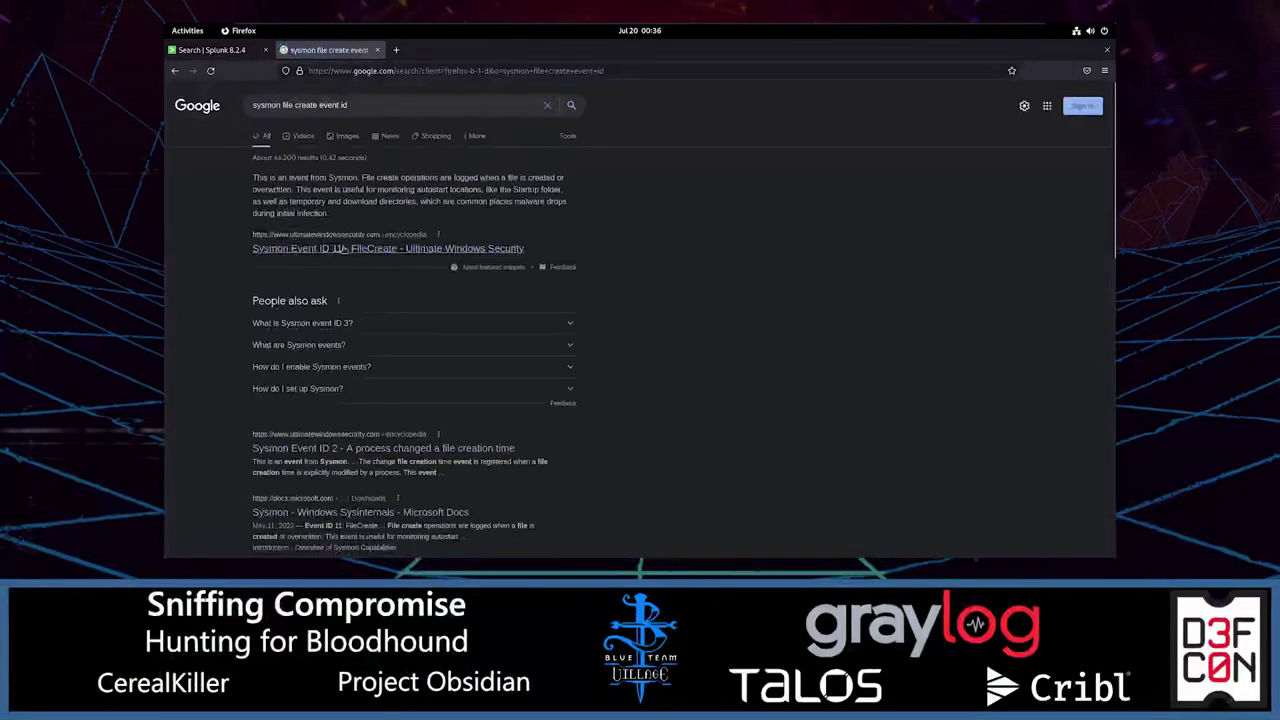
click(390, 248)
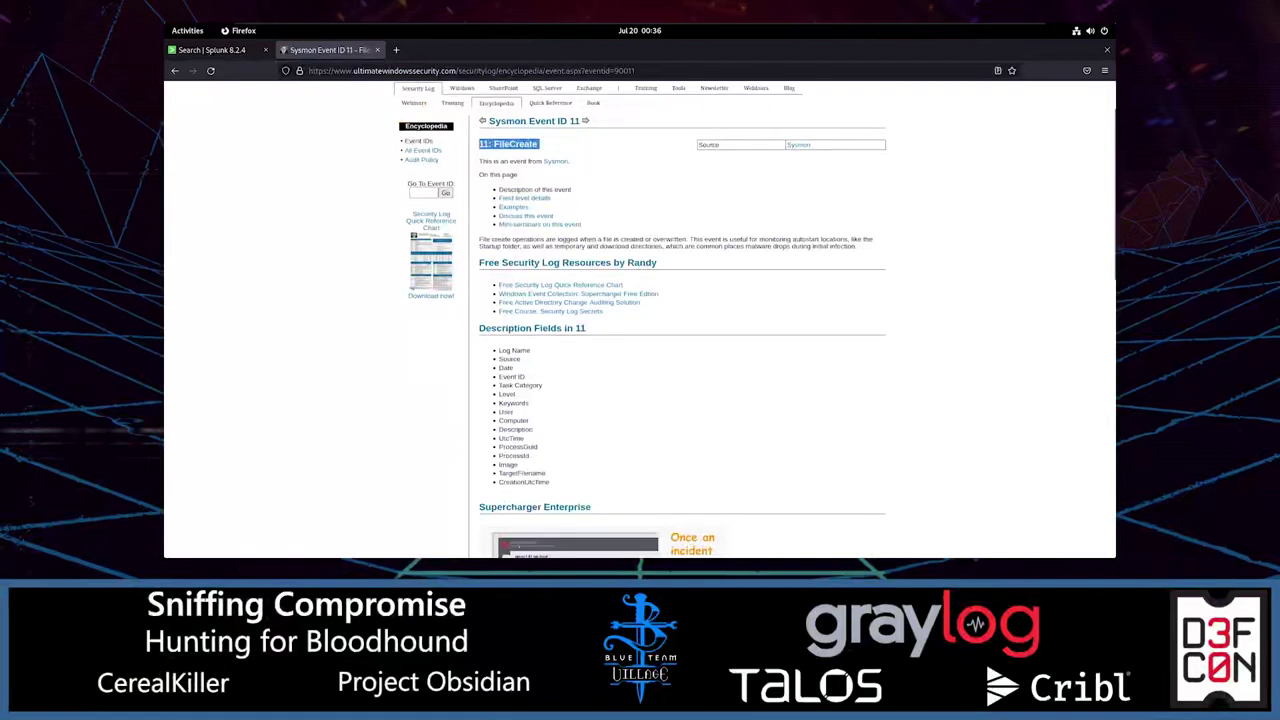
scroll(537, 160, down, 5)
scroll(529, 193, down, 3)
scroll(529, 193, up, 10)
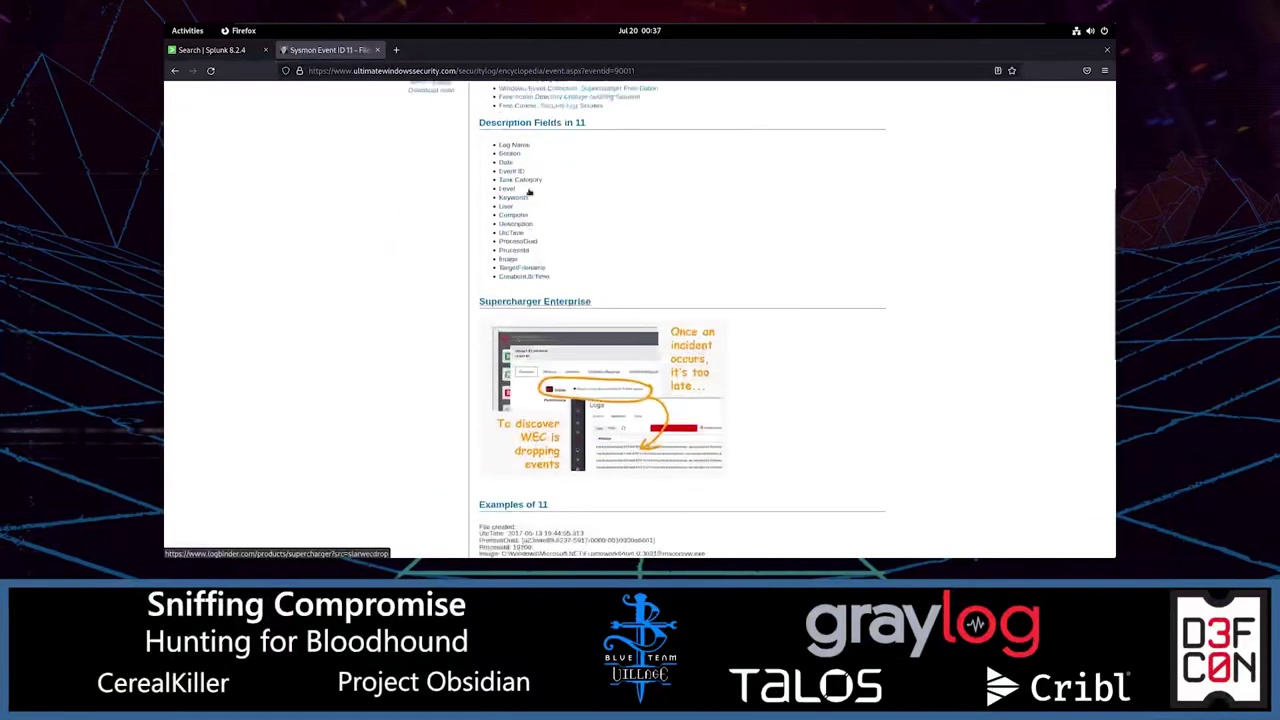
click(210, 49)
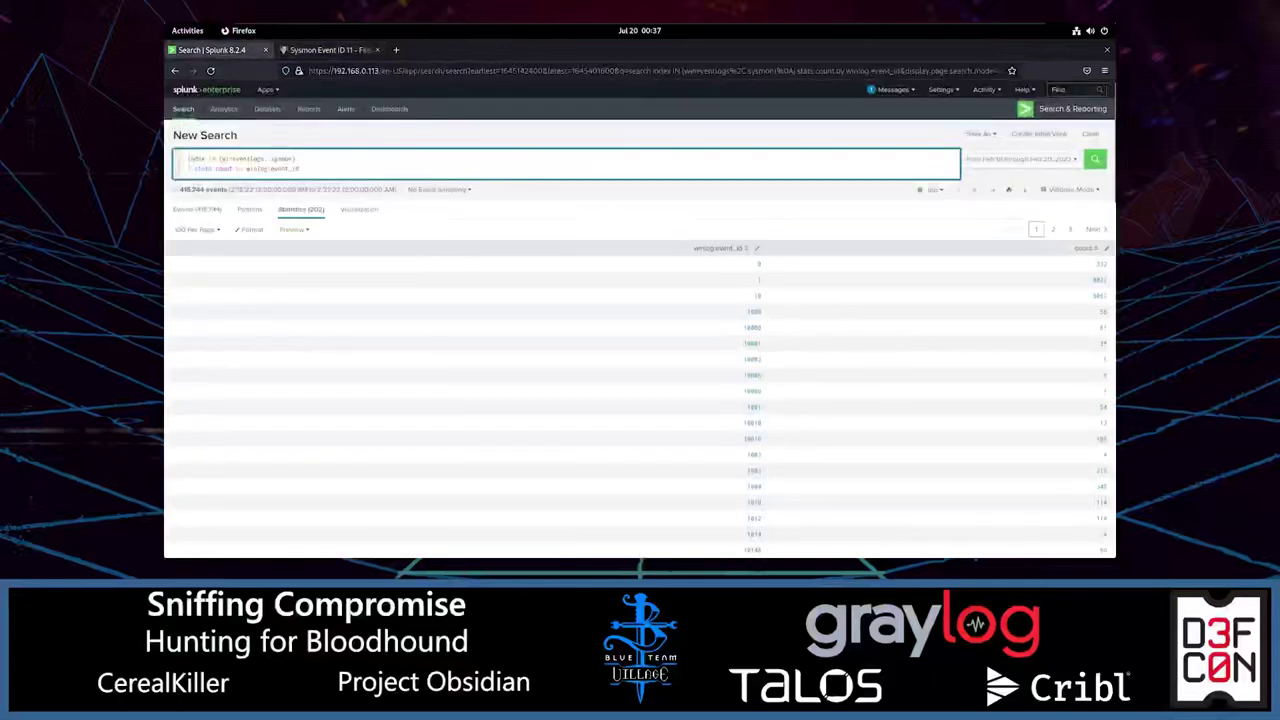
Filter the both-index search to winlog.event_id=11 and run it.
click(316, 158)
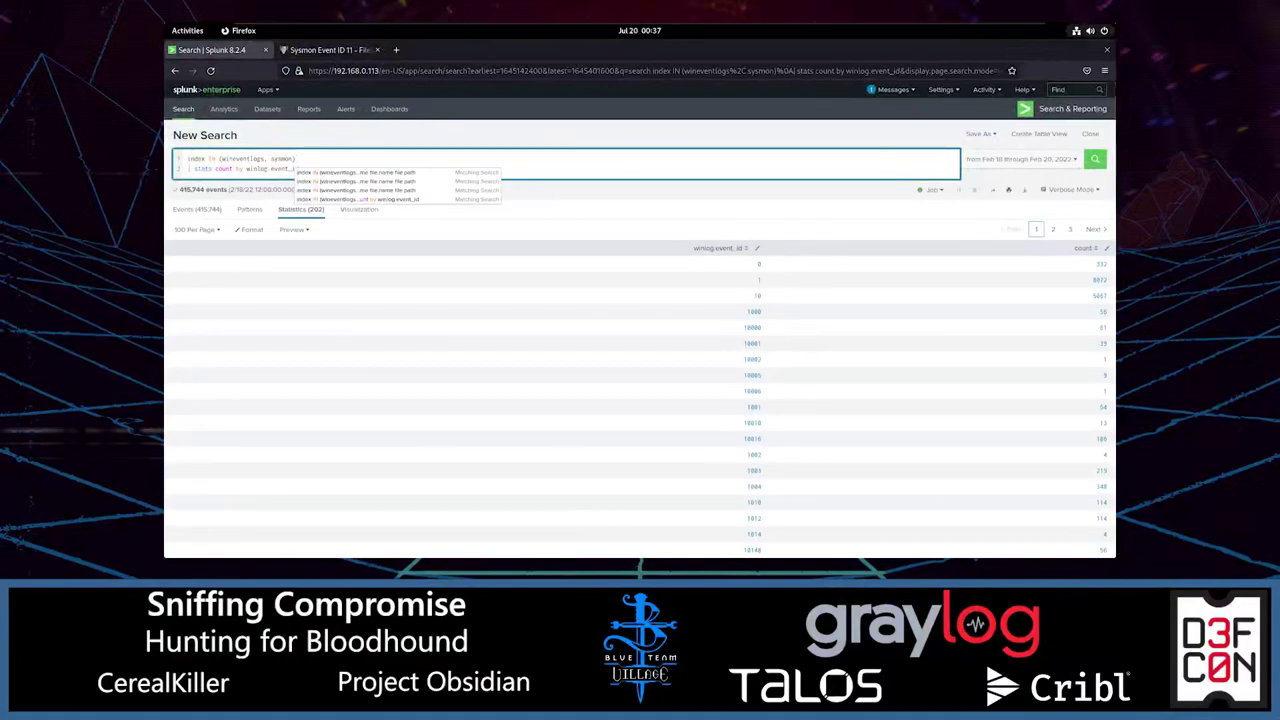
click(321, 167)
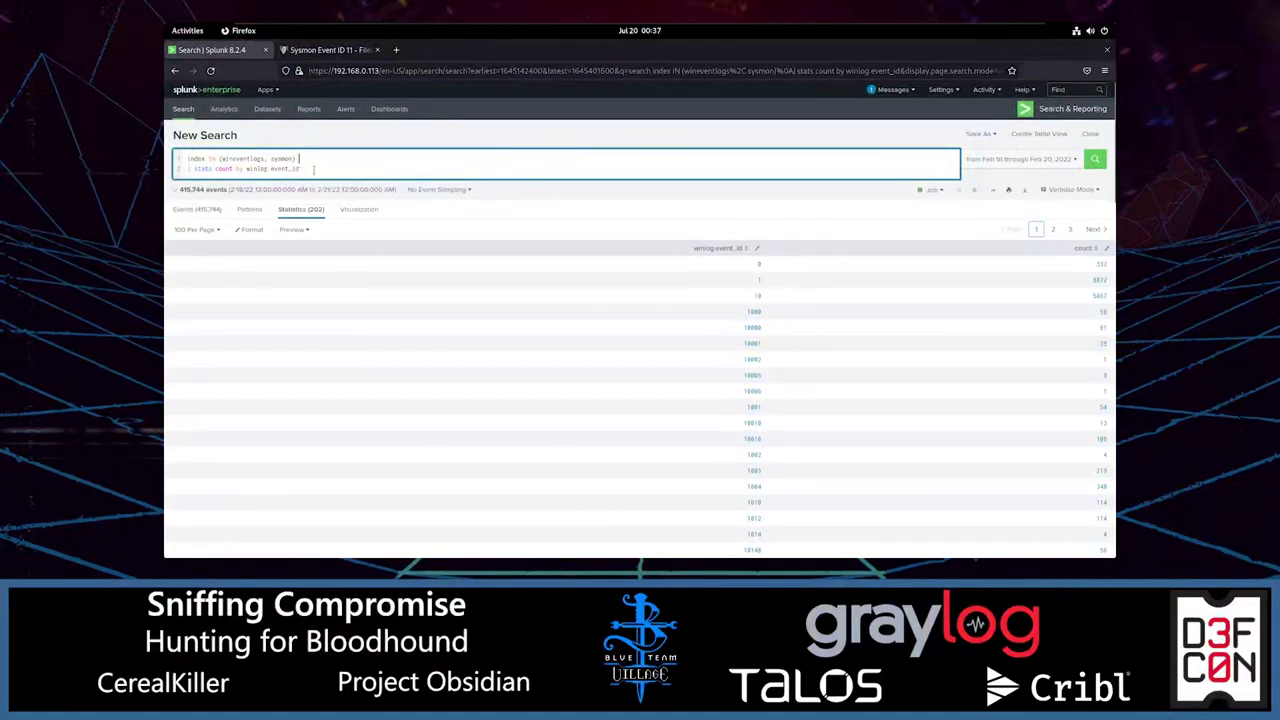
key(ctrl+a)
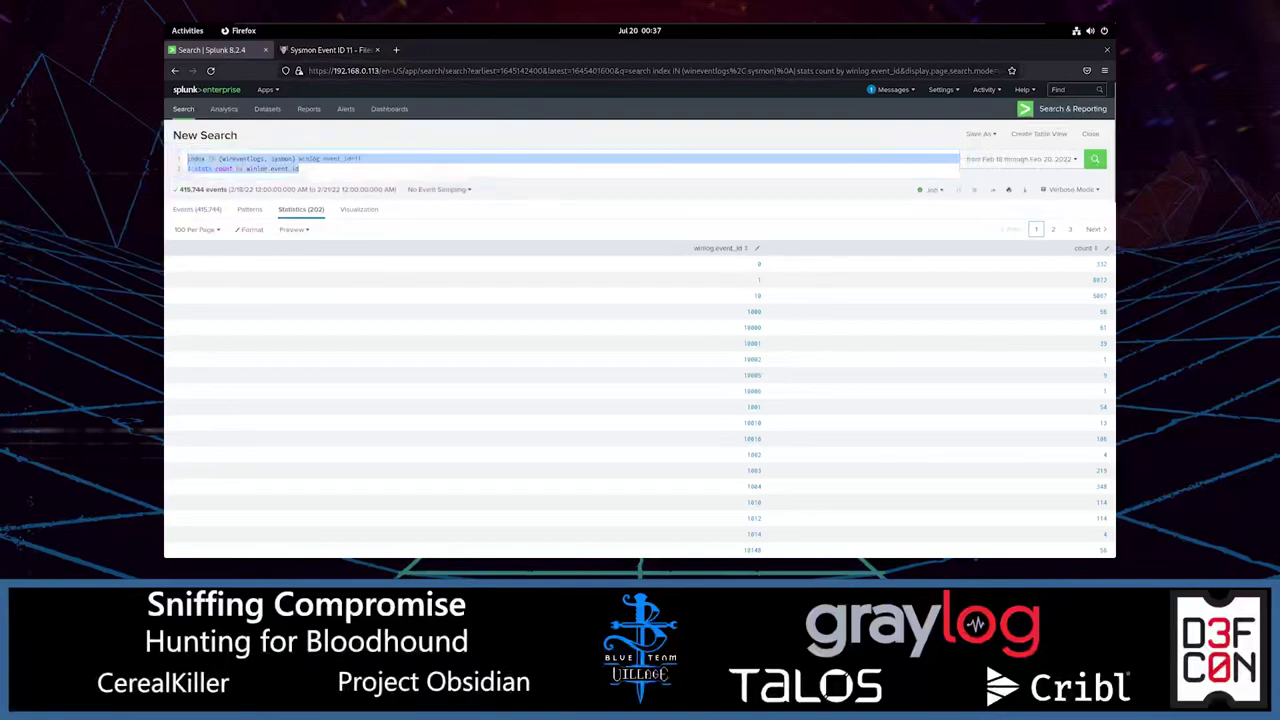
click(311, 158)
drag(299, 158, 376, 163)
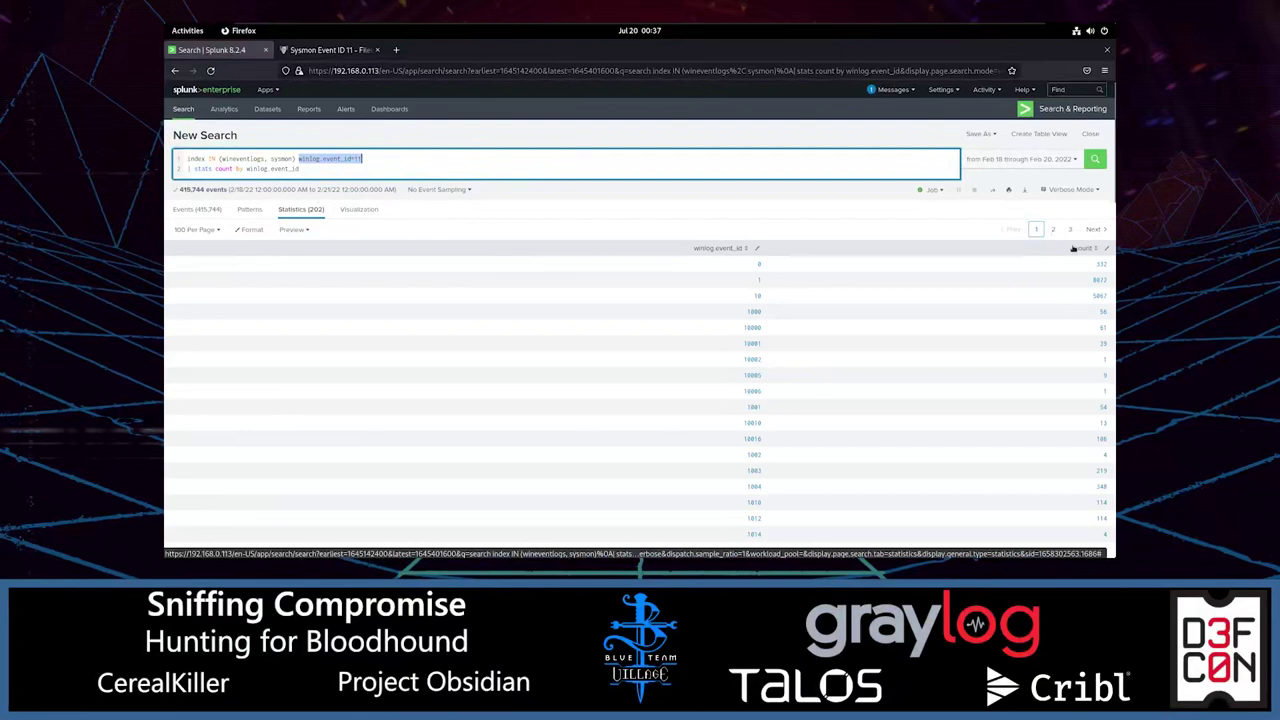
click(1093, 161)
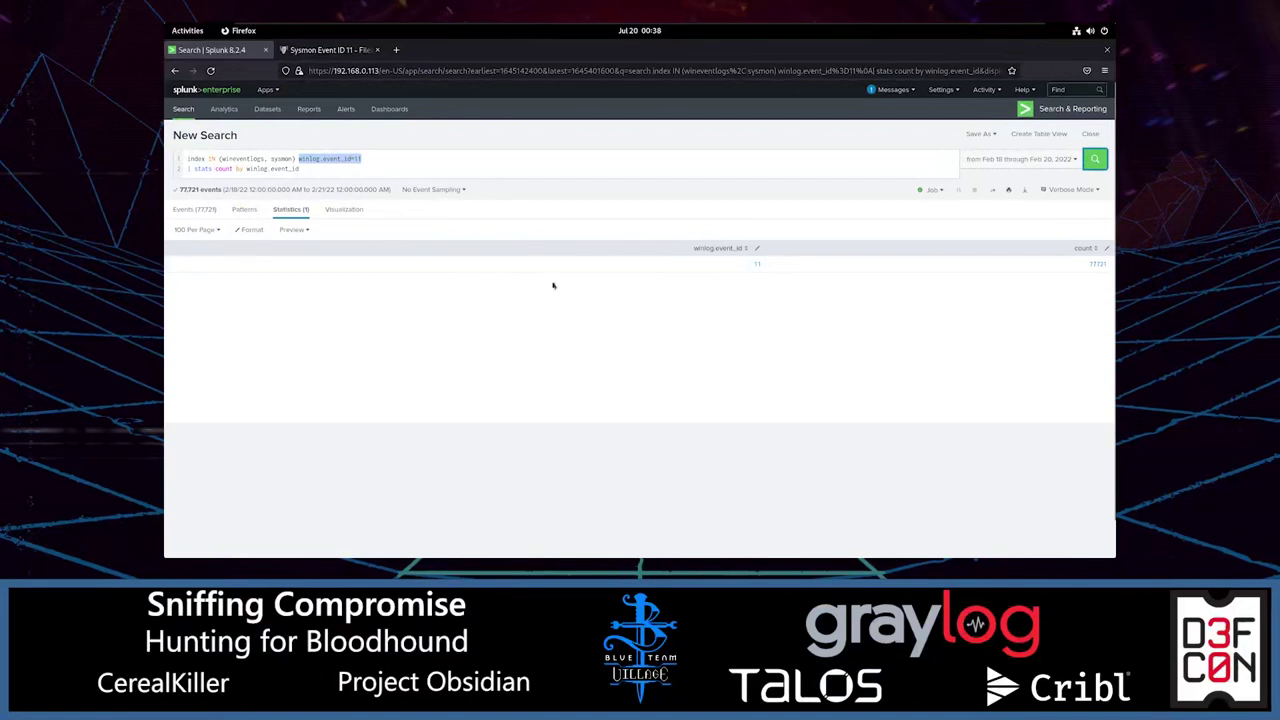
Browse the 77,721 File created events and expand the second event's file details.
click(205, 210)
scroll(530, 320, down, 3)
scroll(530, 320, down, 2)
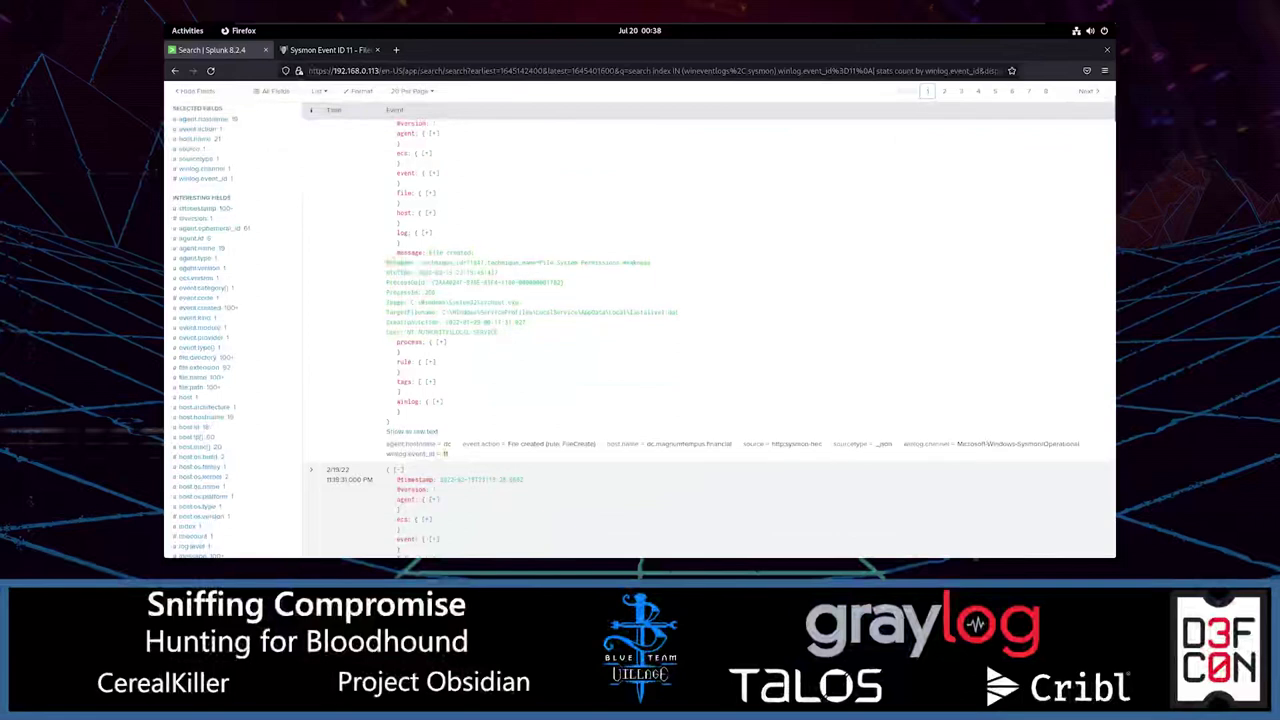
scroll(428, 290, down, 6)
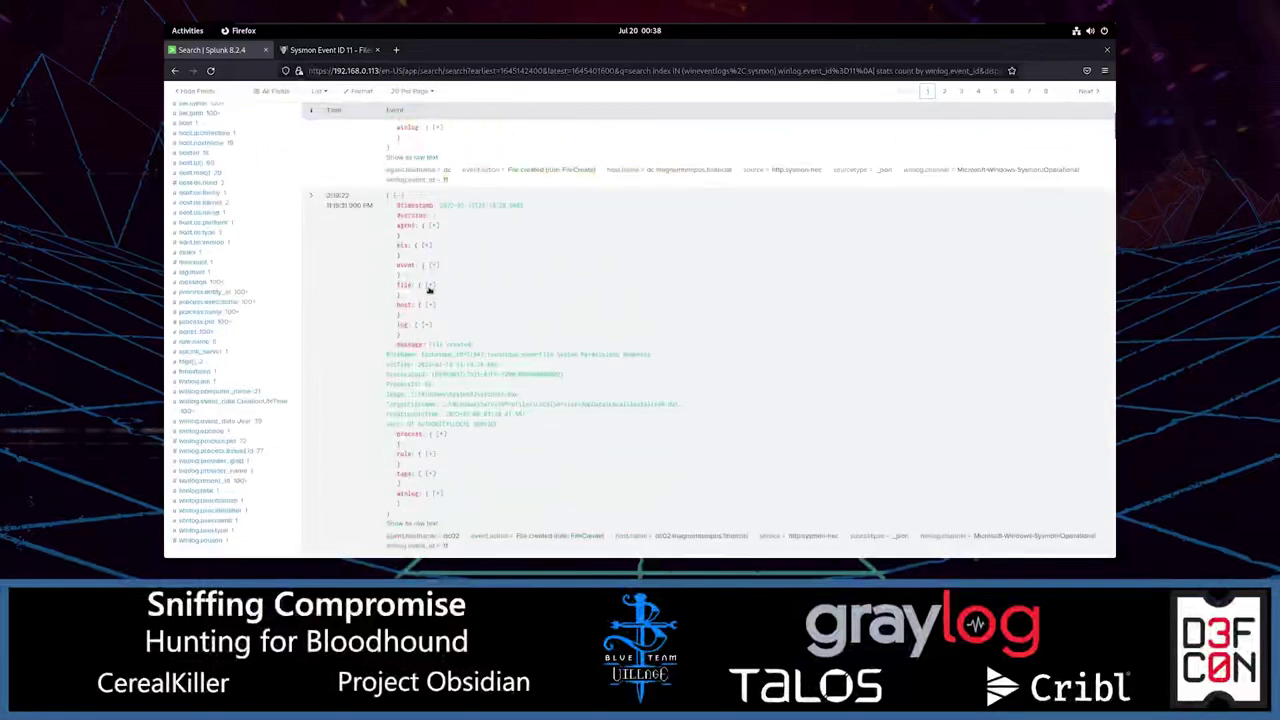
click(429, 286)
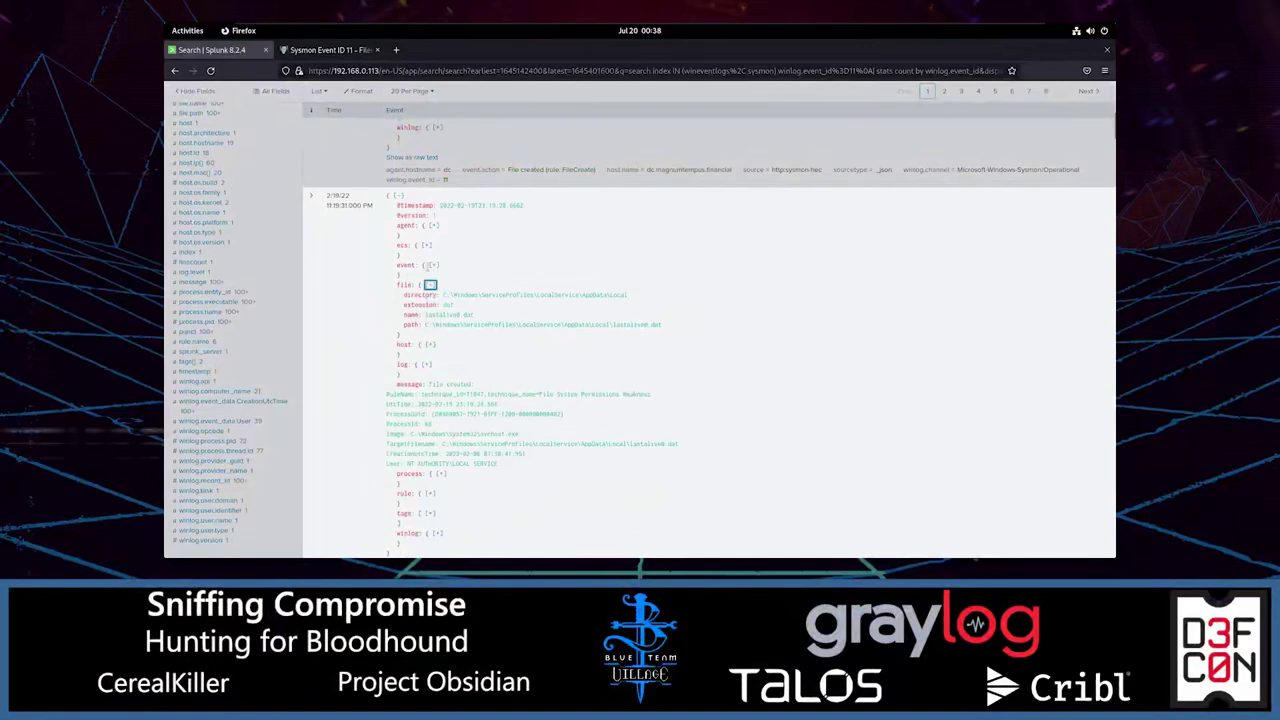
scroll(430, 285, down, 3)
scroll(465, 293, up, 10)
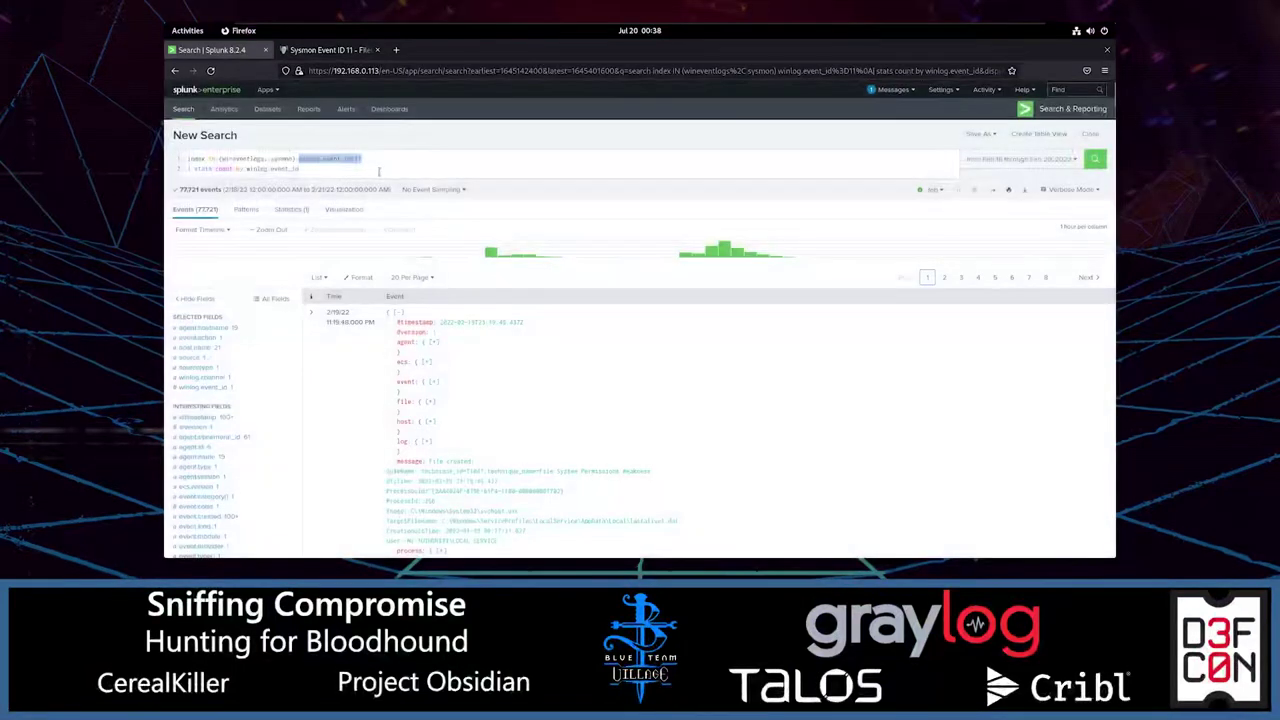
click(379, 176)
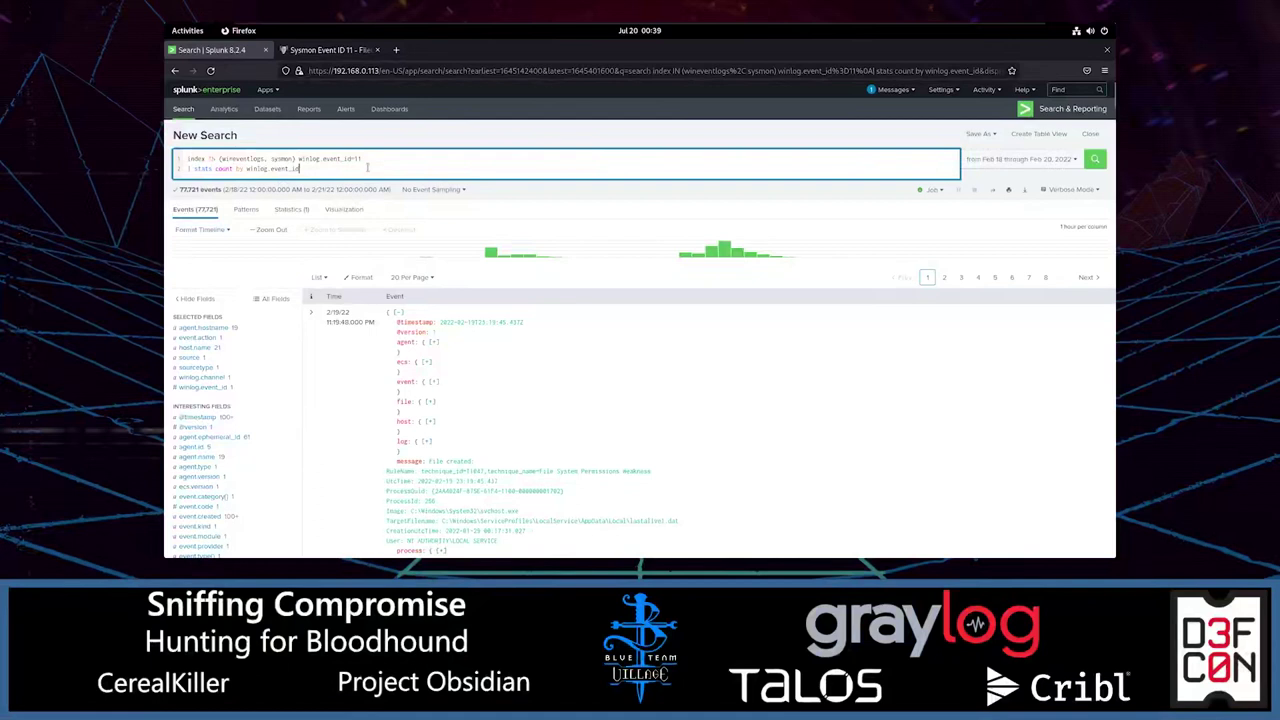
Replace the stats clause with '| table host.name file.name file.path' and run the search.
key(BackSpace)
key(BackSpace)
key(BackSpace)
key(BackSpace)
key(BackSpace)
key(BackSpace)
key(BackSpace)
key(BackSpace)
key(BackSpace)
key(BackSpace)
key(BackSpace)
key(BackSpace)
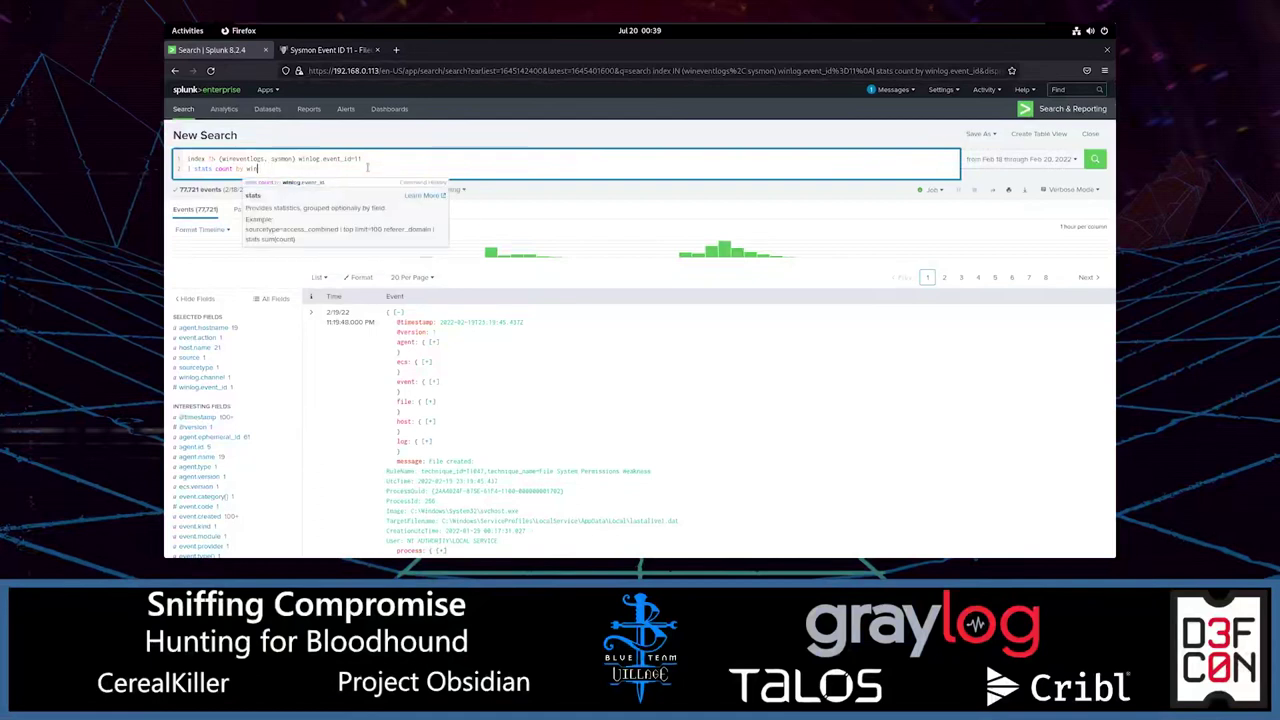
key(BackSpace)
key(BackSpace)
key(BackSpace)
key(BackSpace)
key(BackSpace)
key(BackSpace)
key(BackSpace)
key(BackSpace)
key(BackSpace)
key(BackSpace)
key(BackSpace)
key(BackSpace)
key(BackSpace)
key(BackSpace)
key(BackSpace)
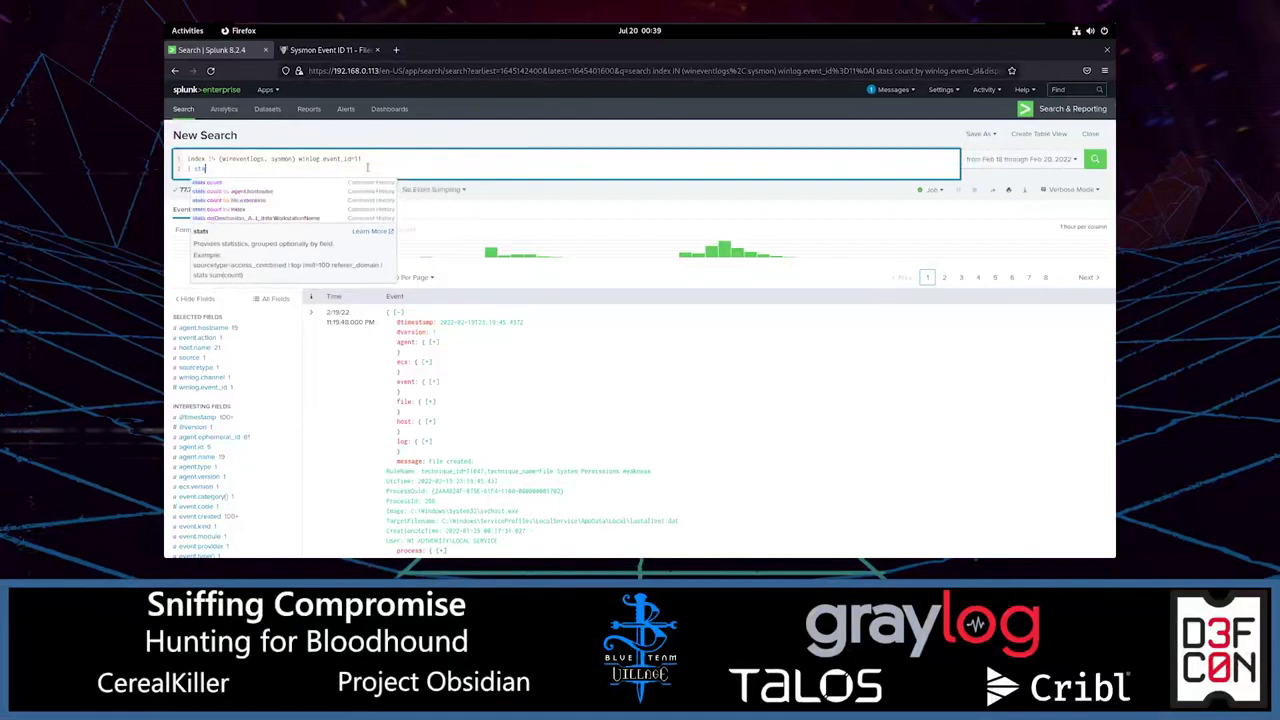
key(BackSpace)
key(BackSpace)
key(BackSpace)
text(table)
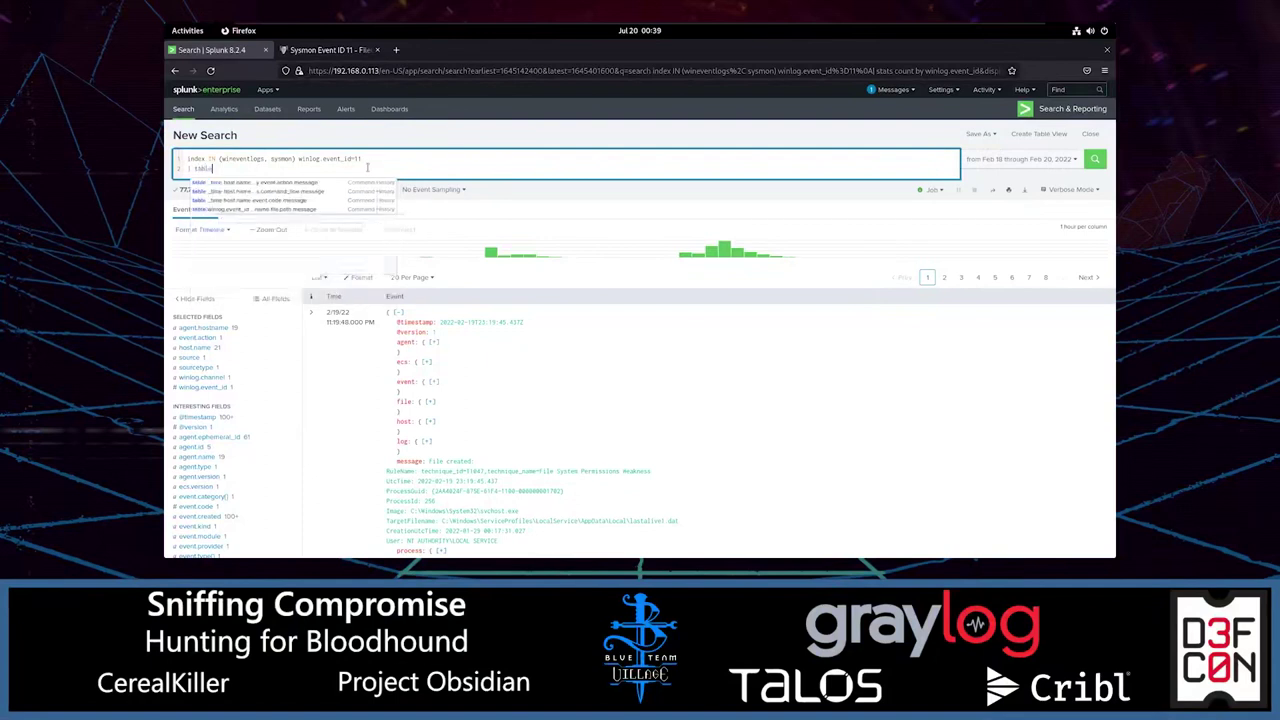
click(429, 401)
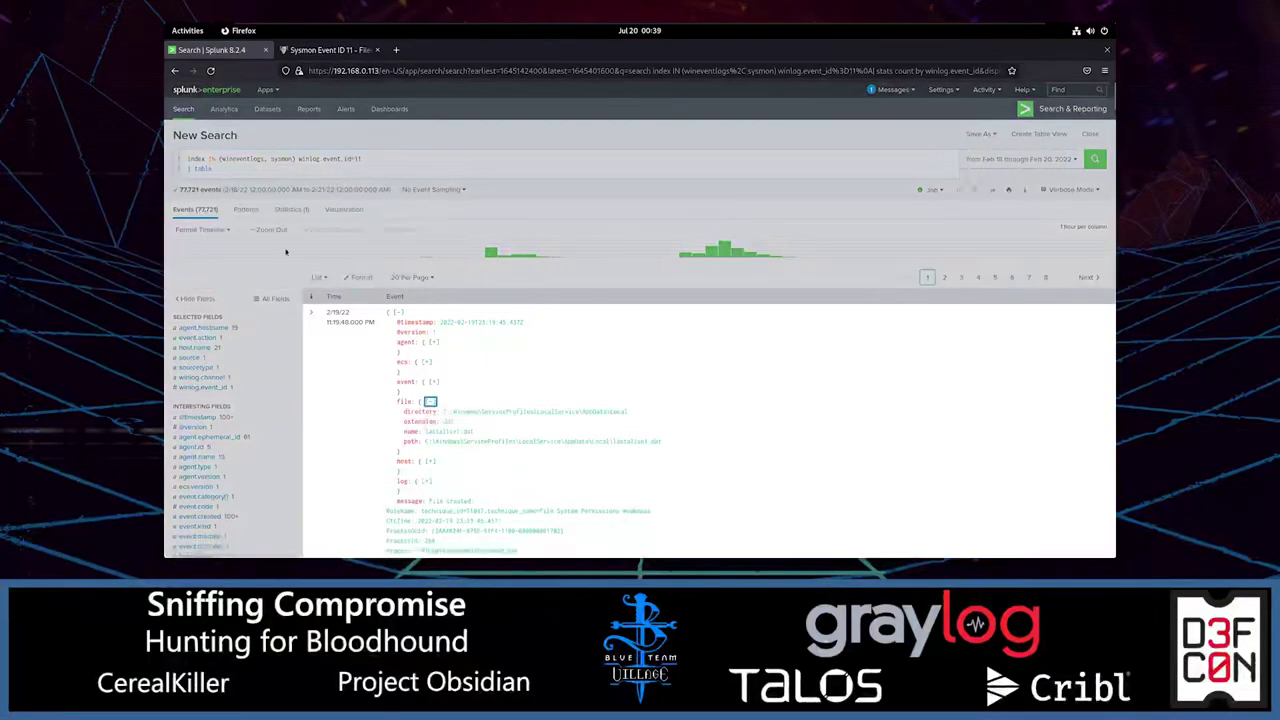
click(229, 170)
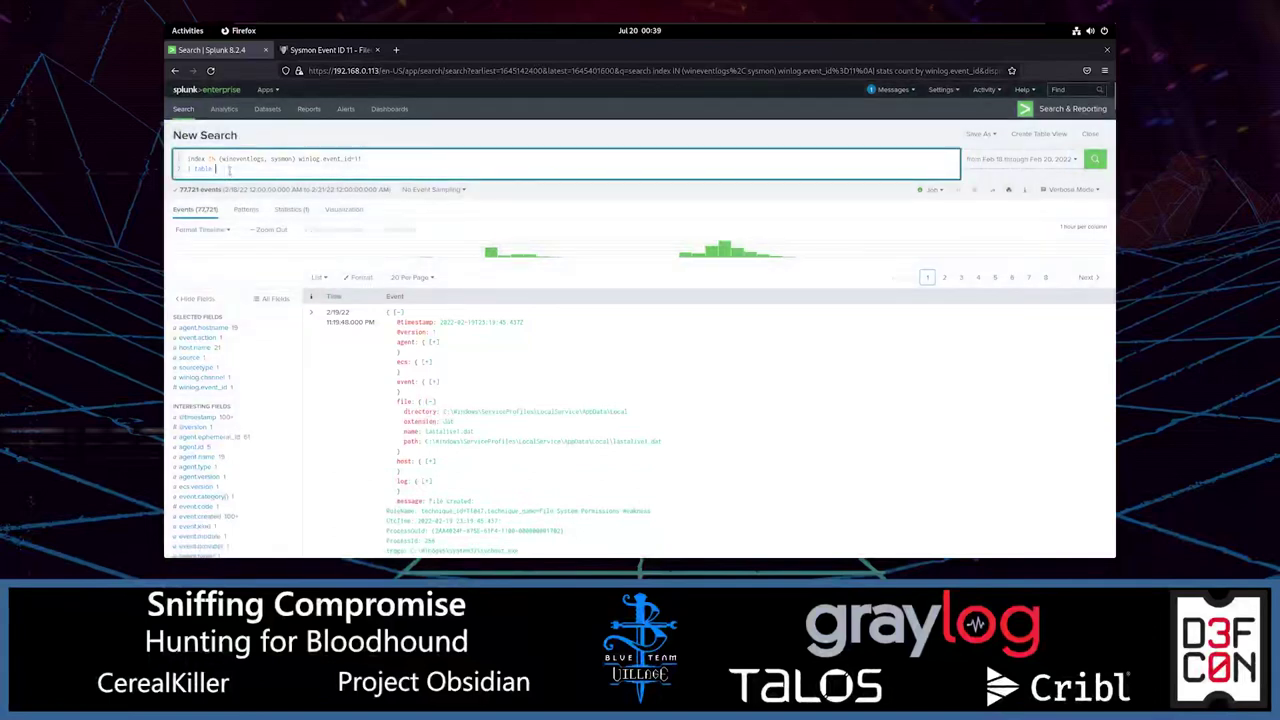
text(ho)
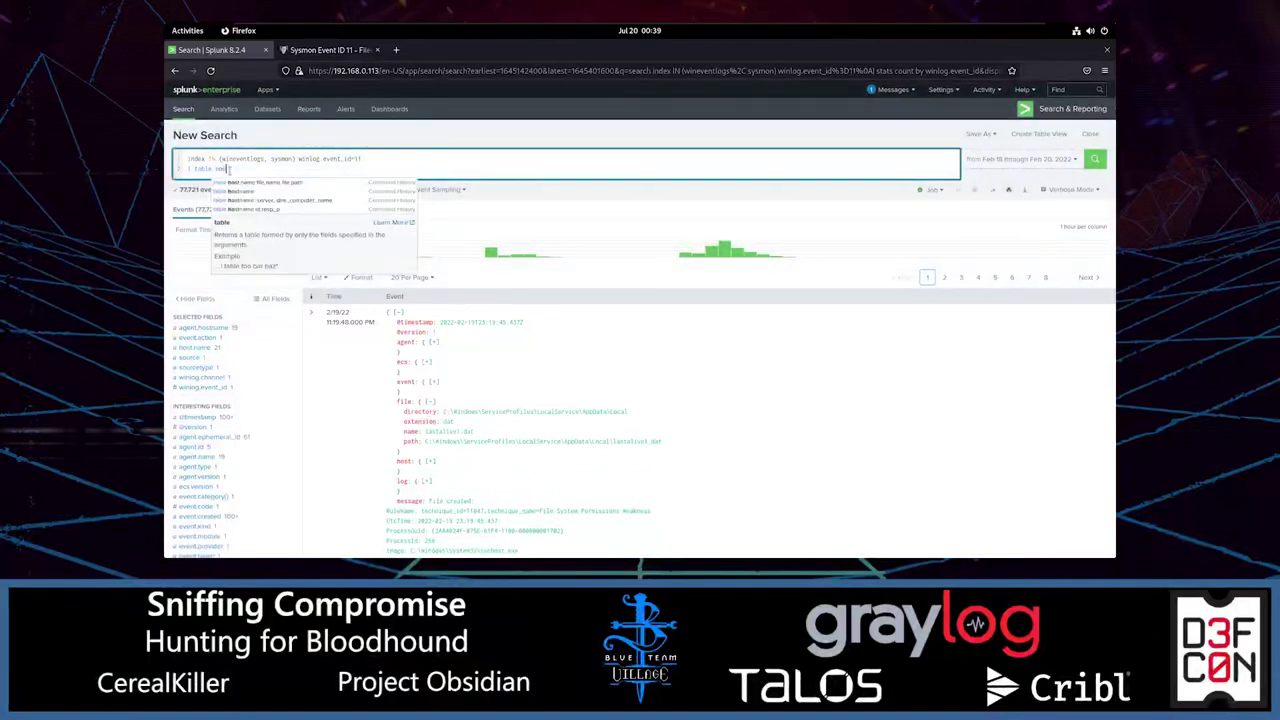
text(st.name)
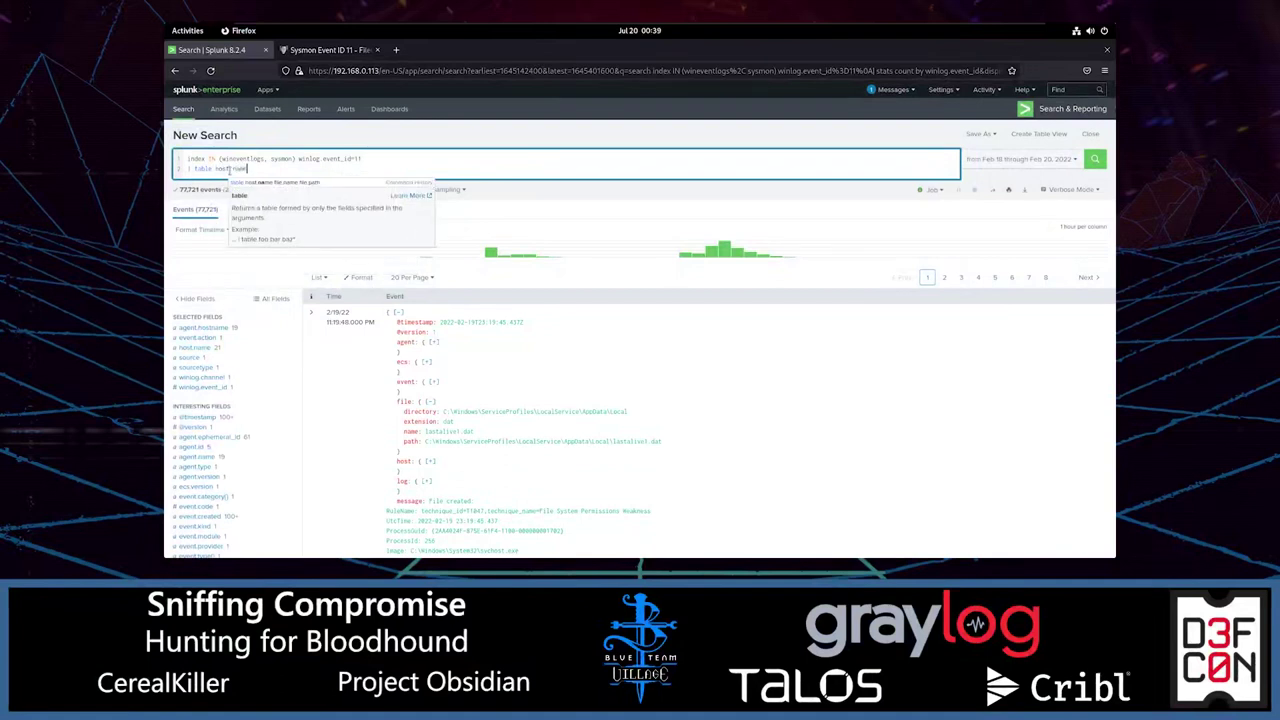
text( file.name file.path)
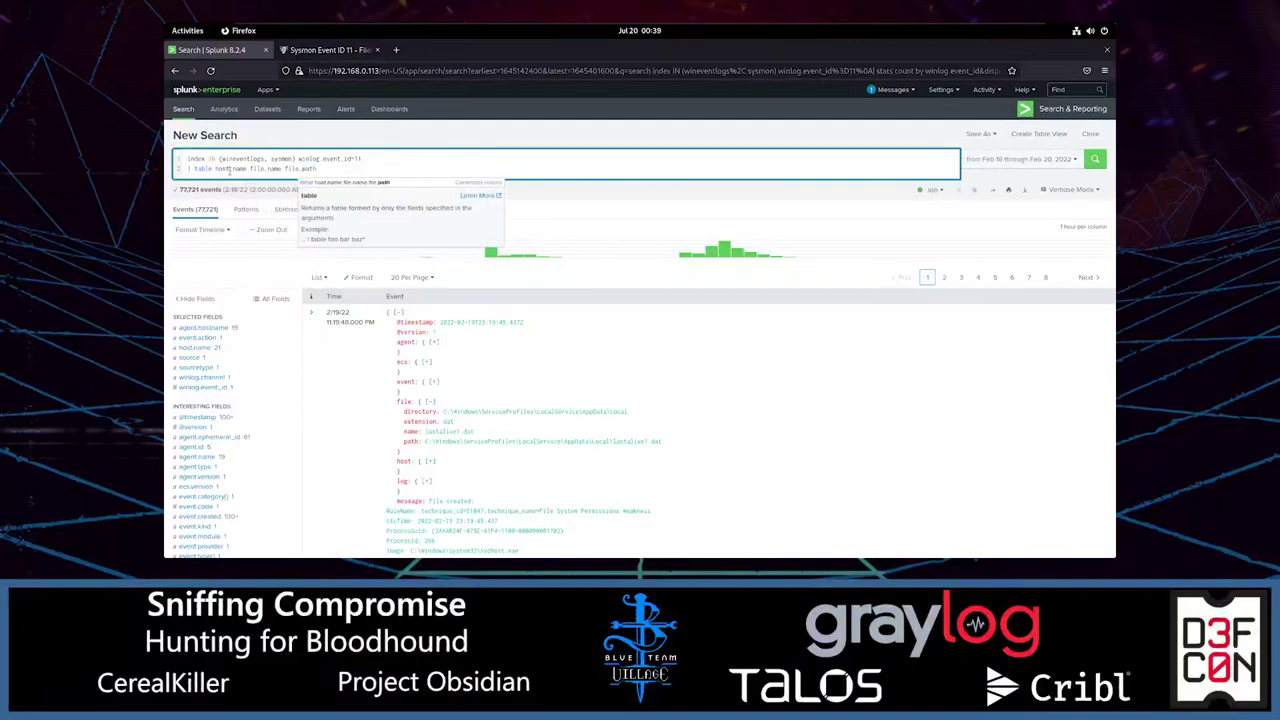
key(Return)
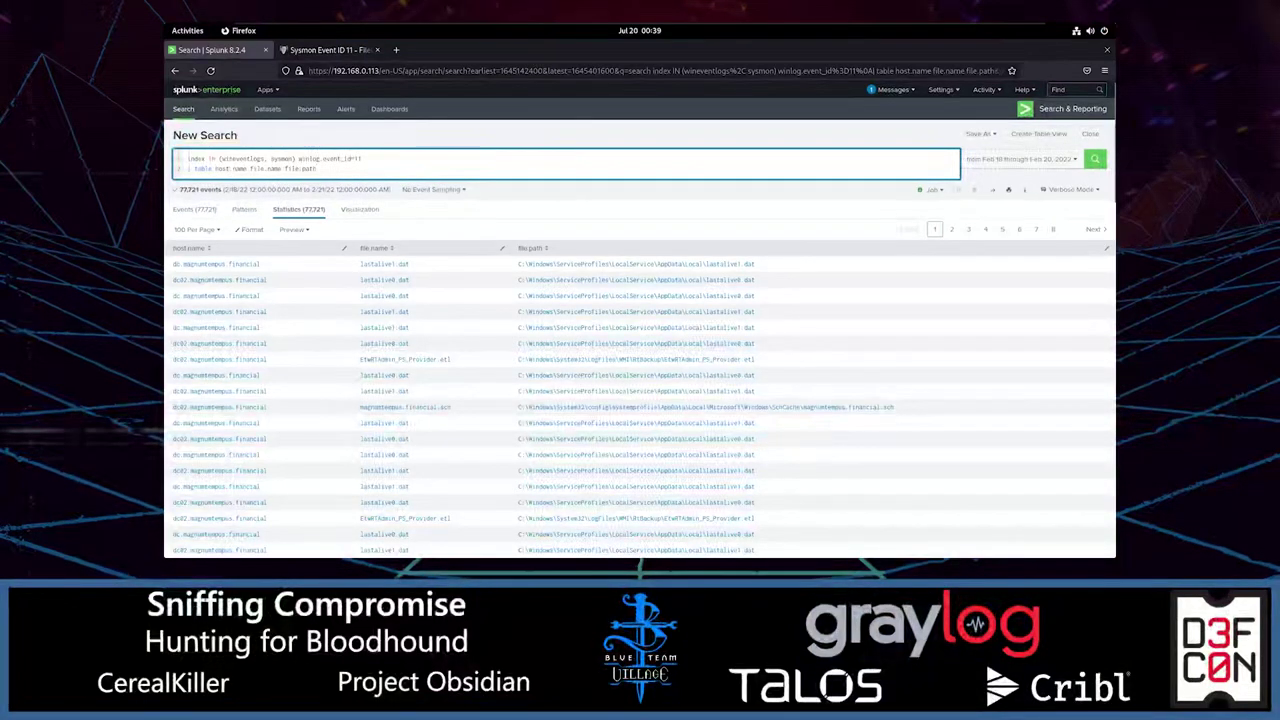
Scroll through the host, file name and file path Statistics table.
scroll(606, 369, down, 5)
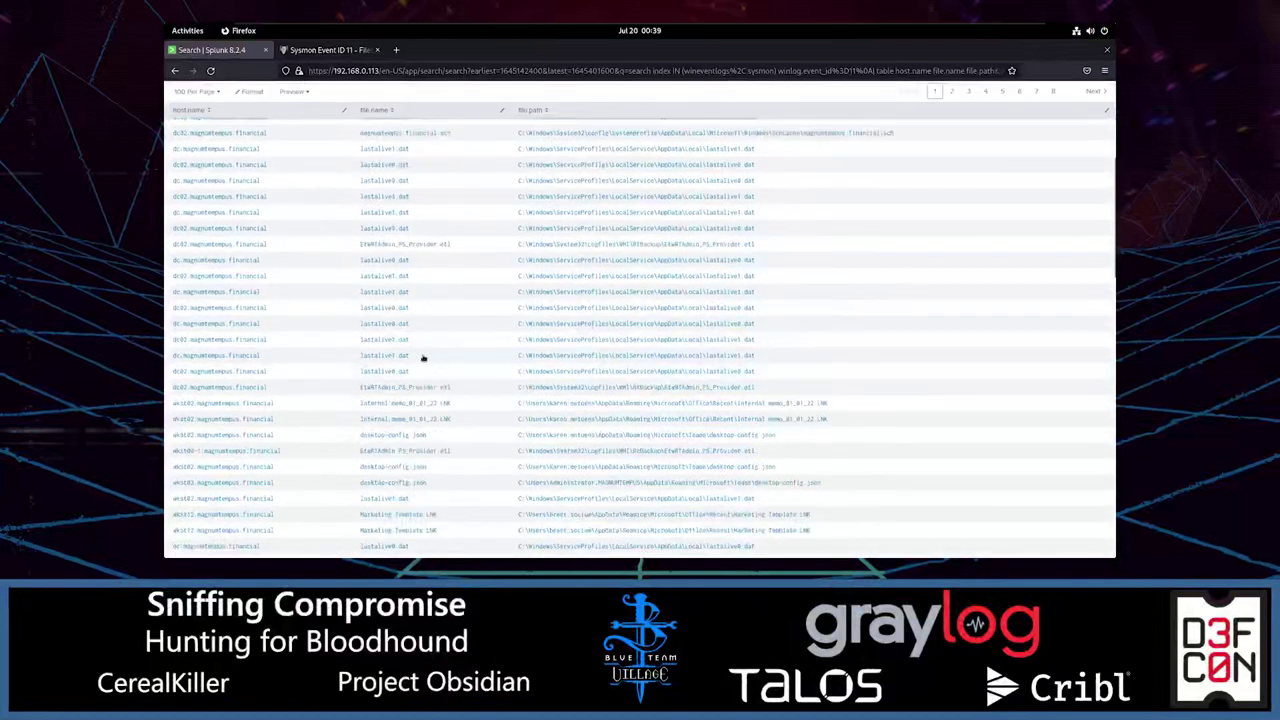
scroll(423, 357, down, 5)
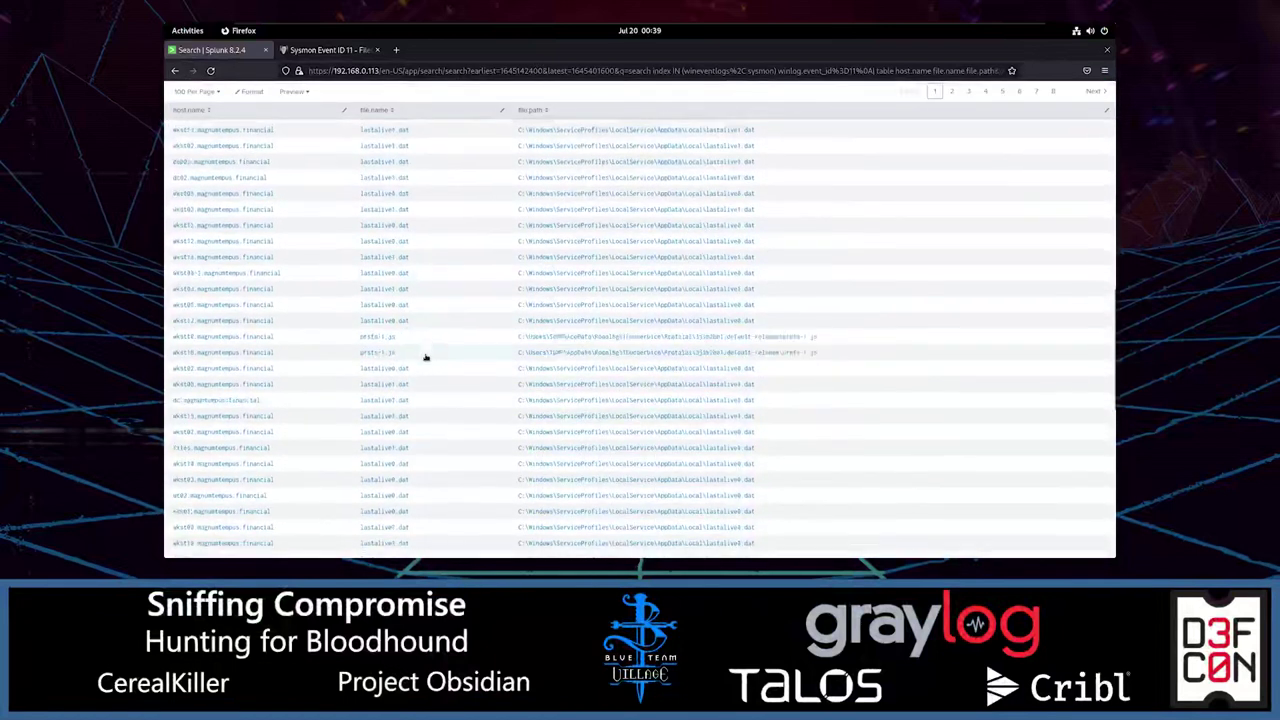
scroll(425, 357, down, 3)
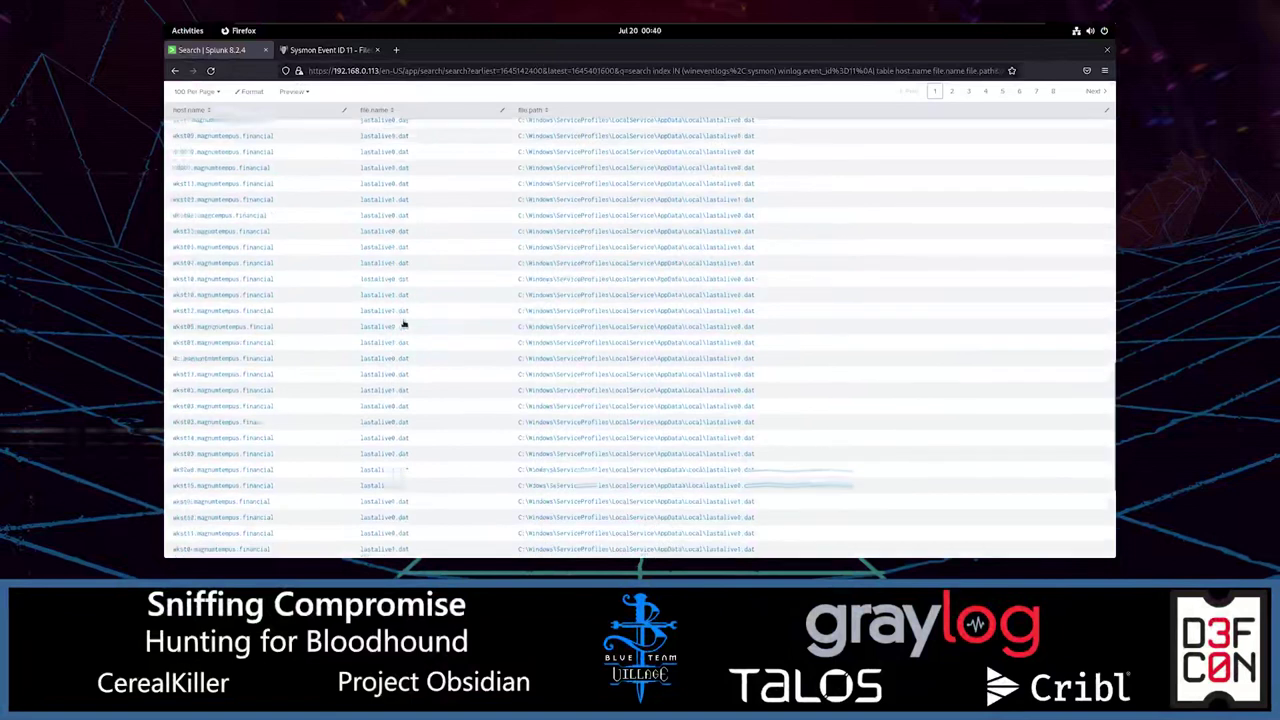
scroll(410, 315, down, 5)
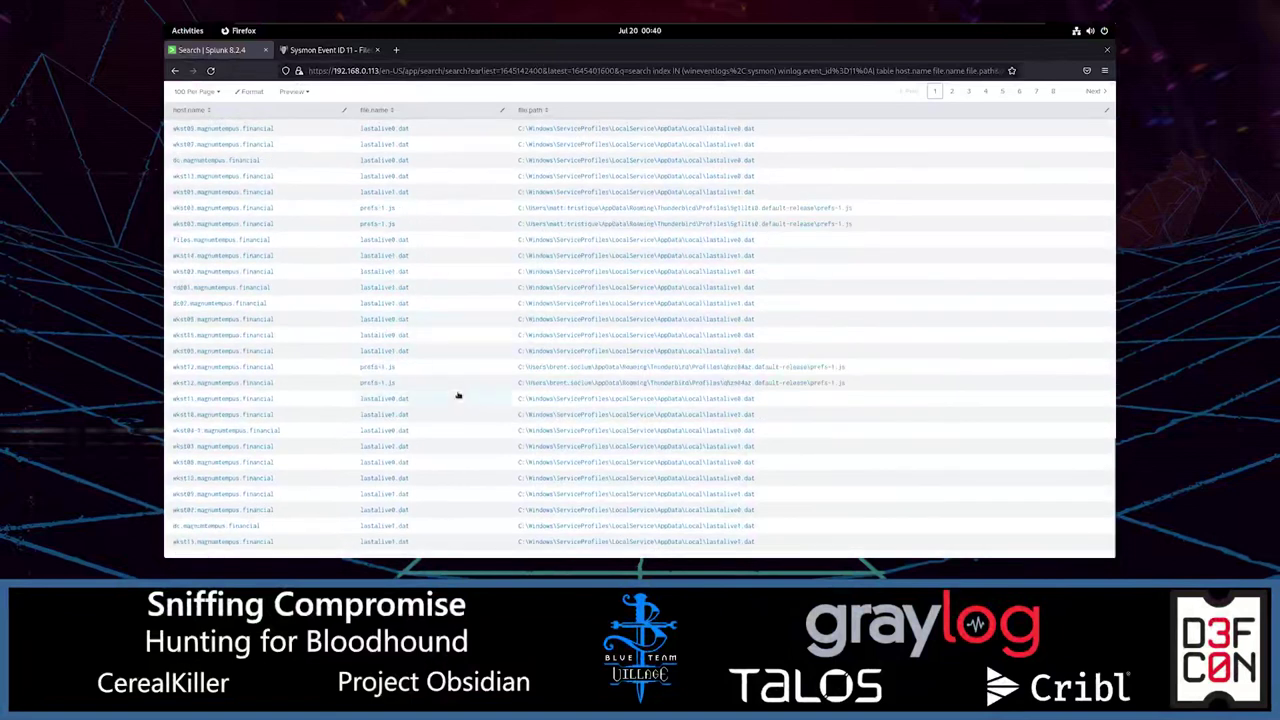
scroll(429, 366, up, 10)
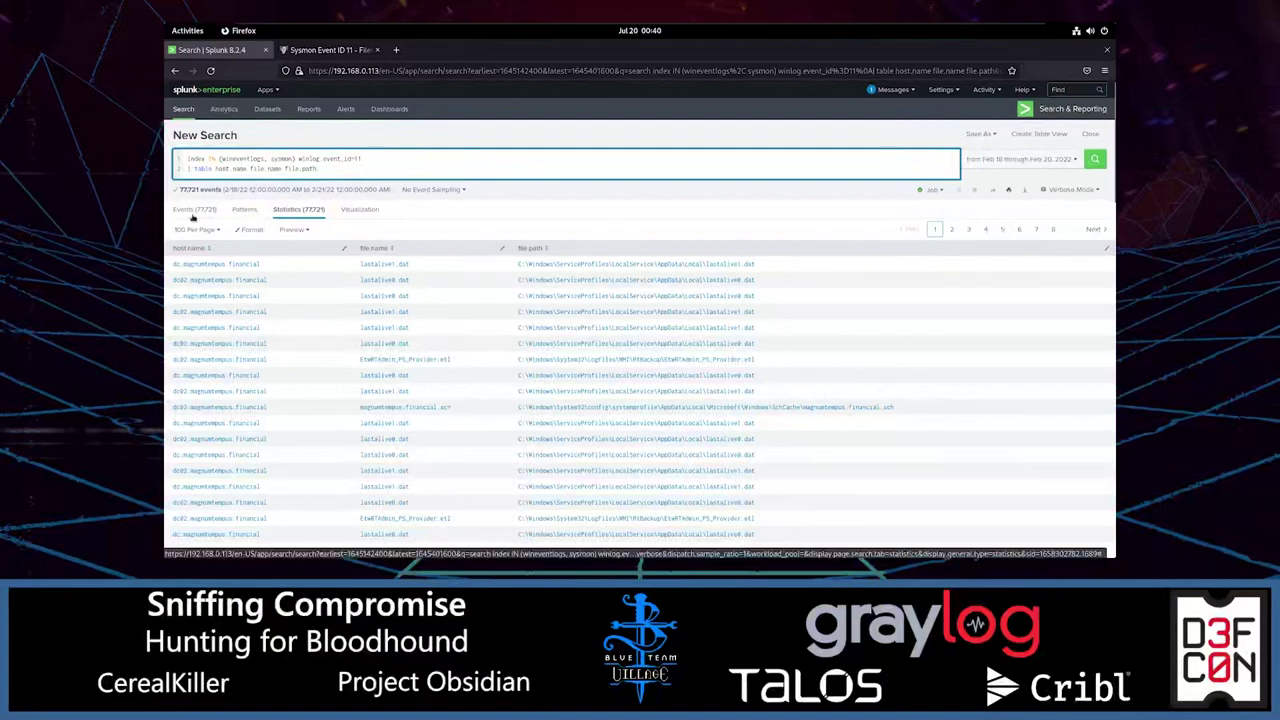
Go back to the raw events and expand the first event's file fields to mark its extension.
click(195, 210)
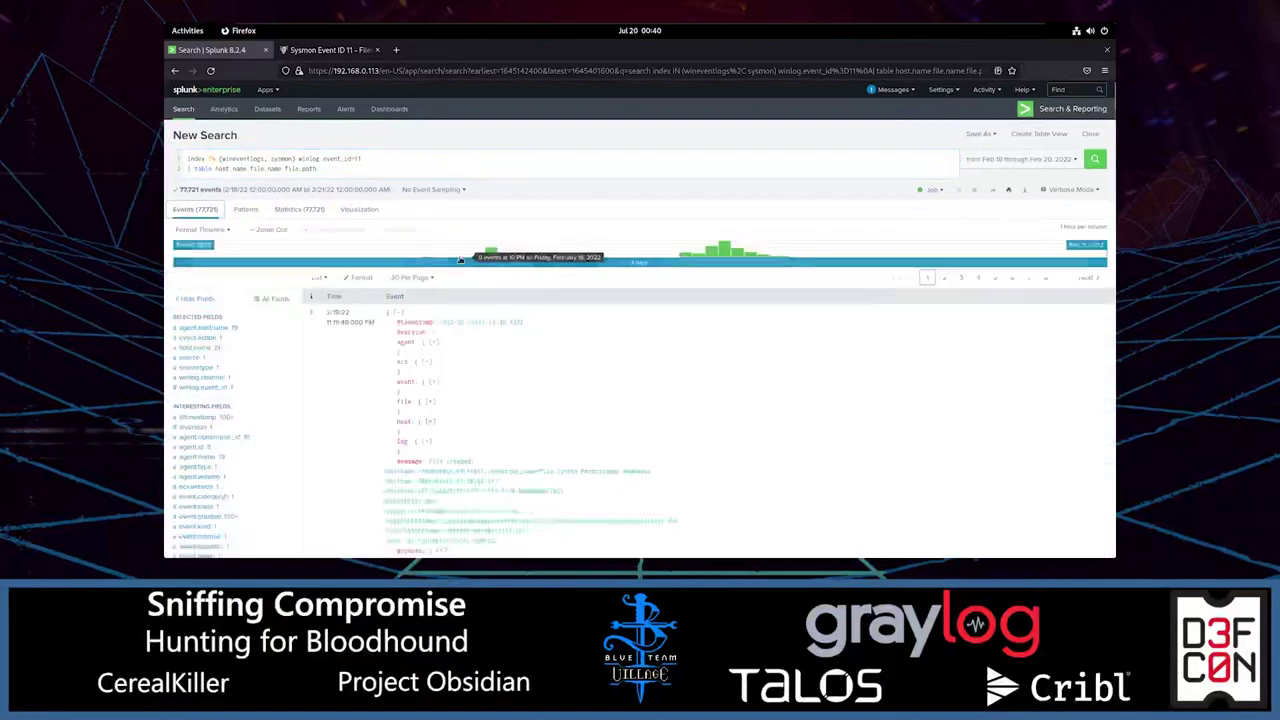
click(429, 402)
drag(455, 422, 403, 421)
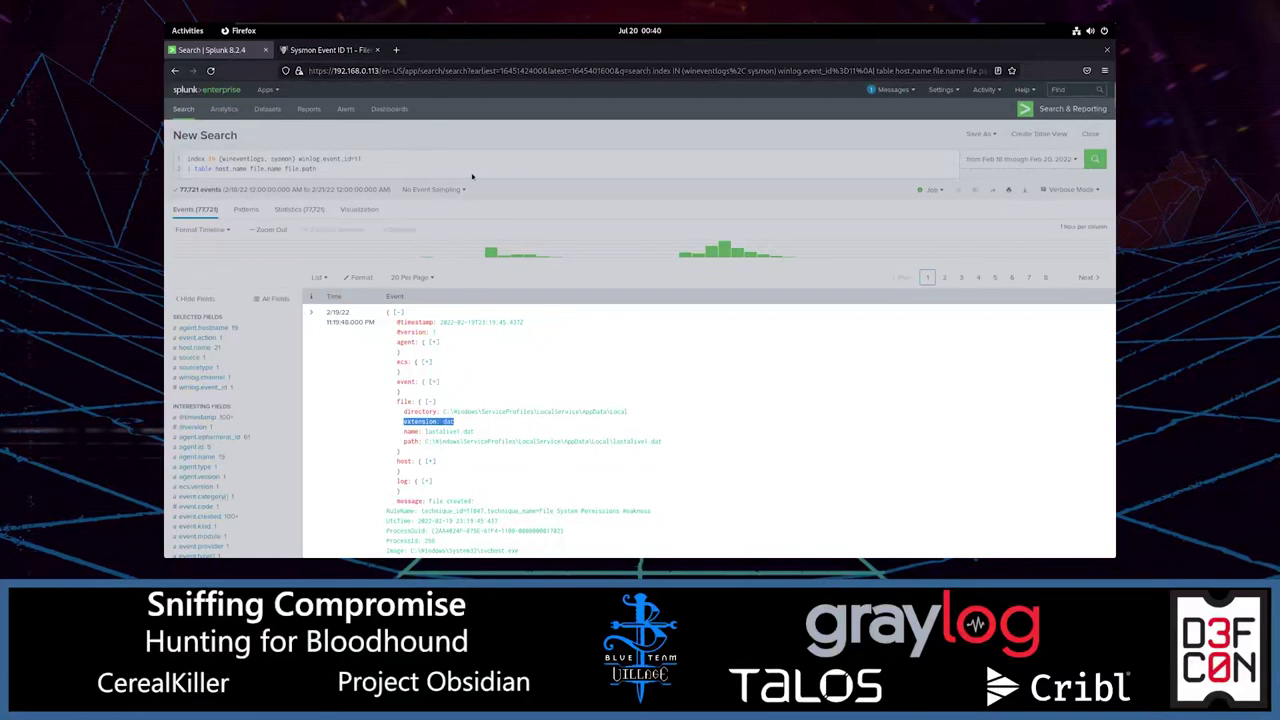
Add file.extension IN (exe, ps1) after the event ID filter, run it, and scroll the 4,614 results.
click(389, 163)
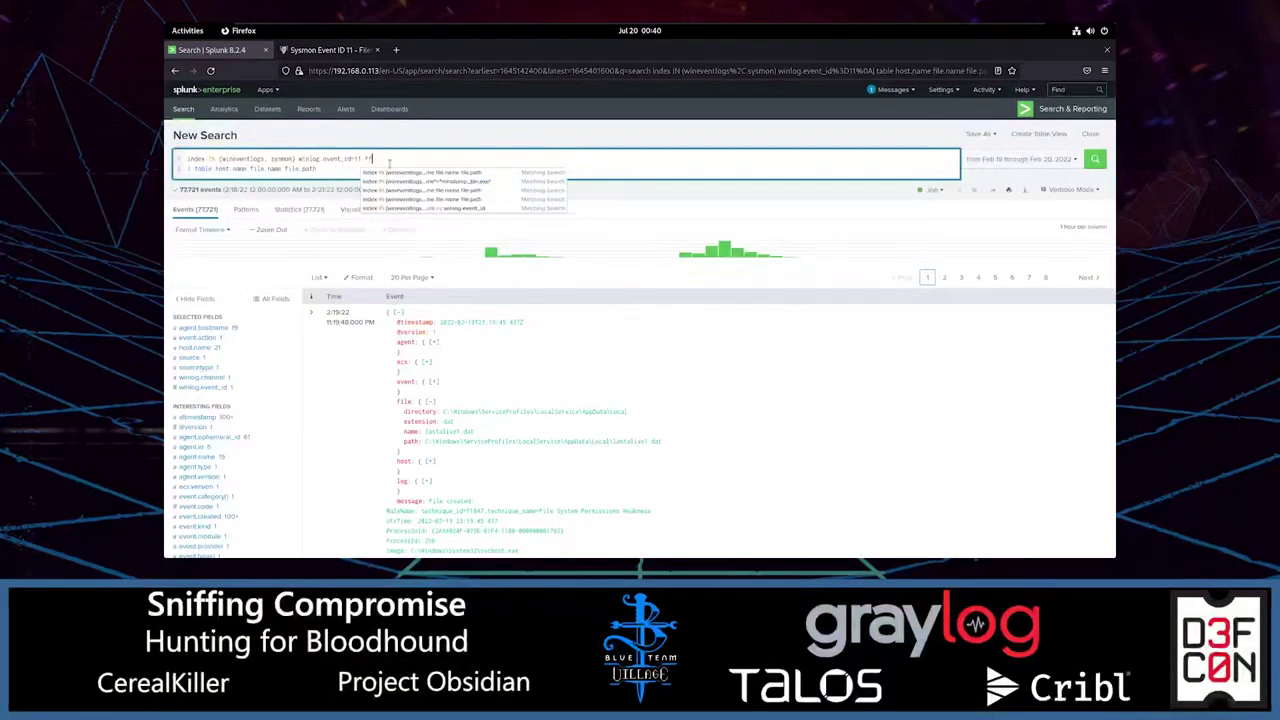
text(ile.extension)
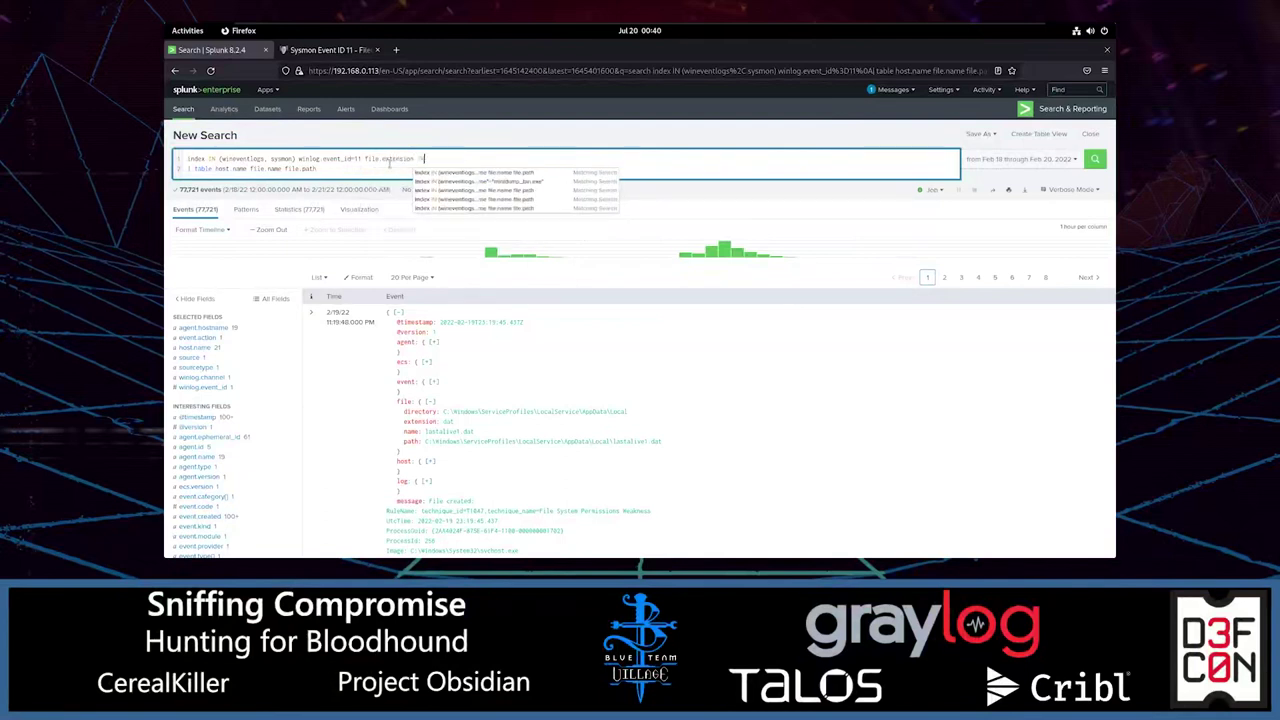
text( IN ()
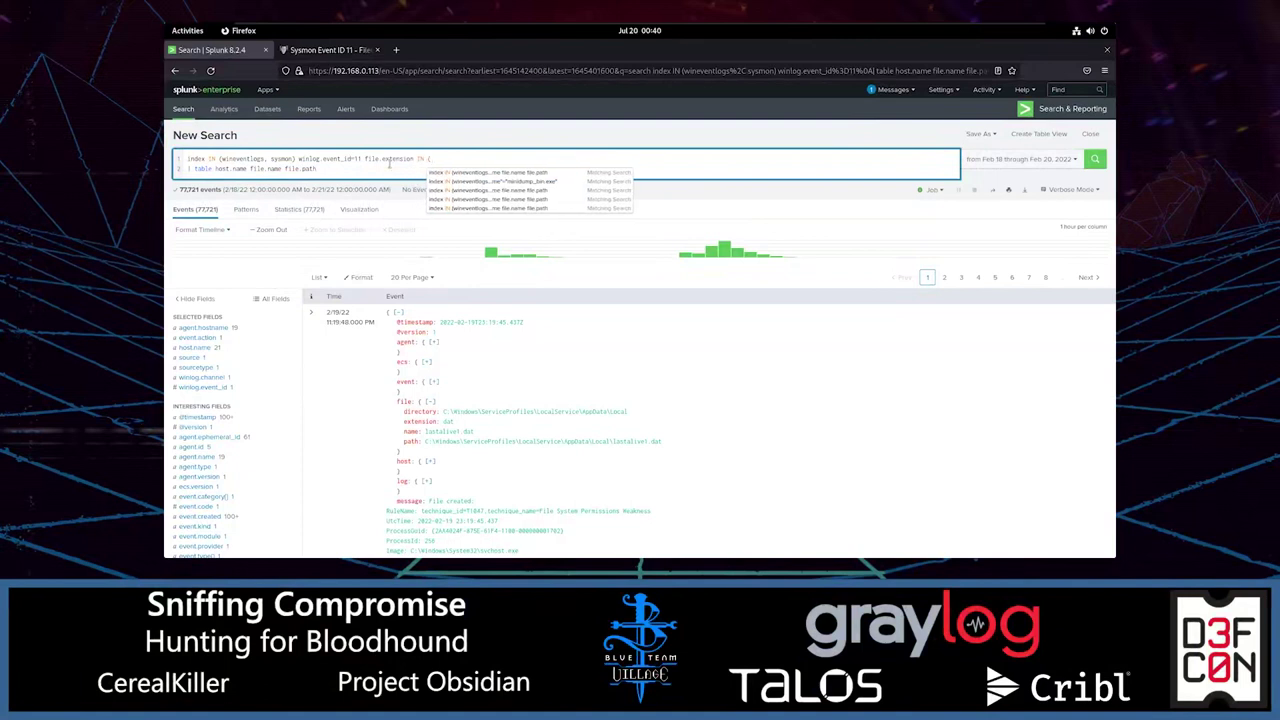
text(exe, )
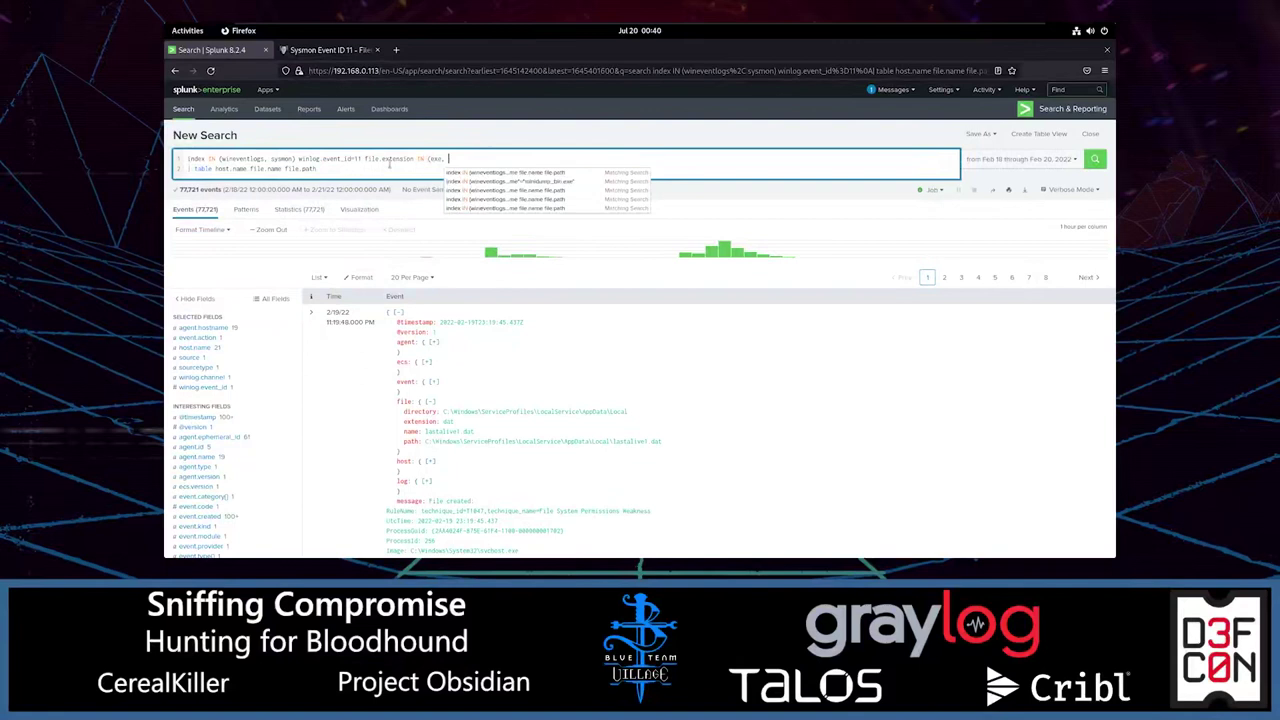
text(ps1))
key(Return)
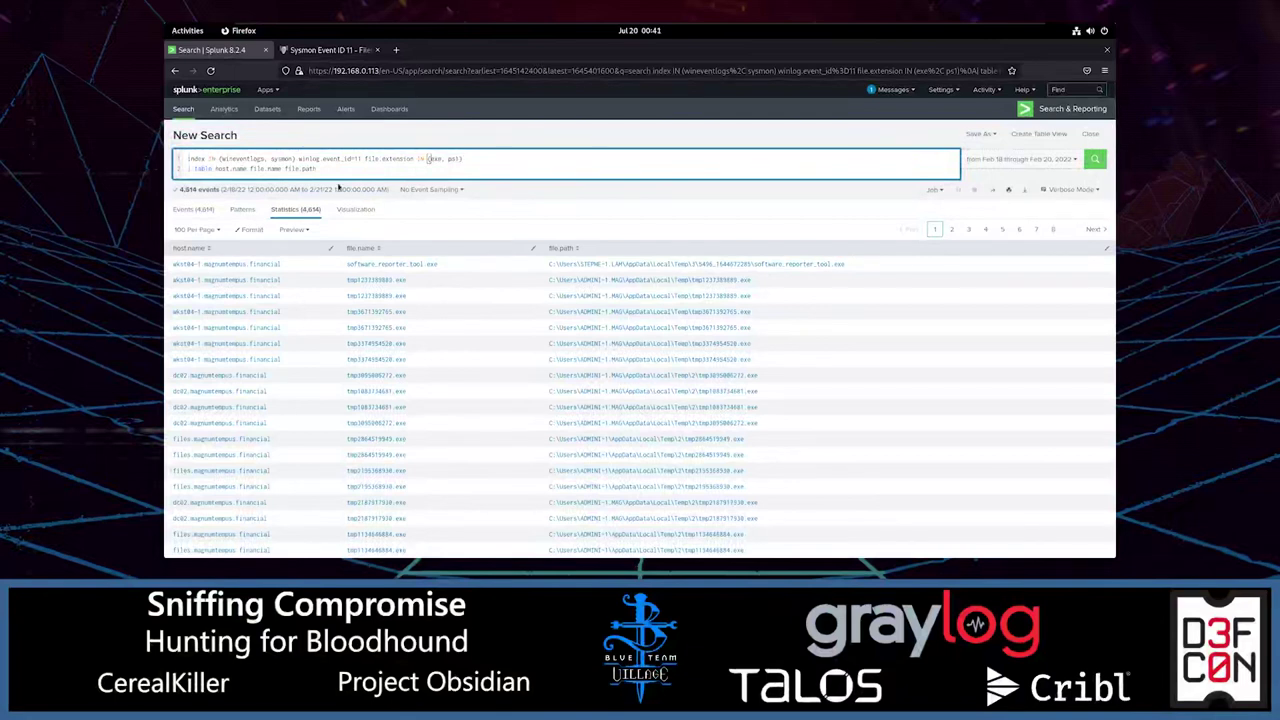
scroll(517, 271, down, 10)
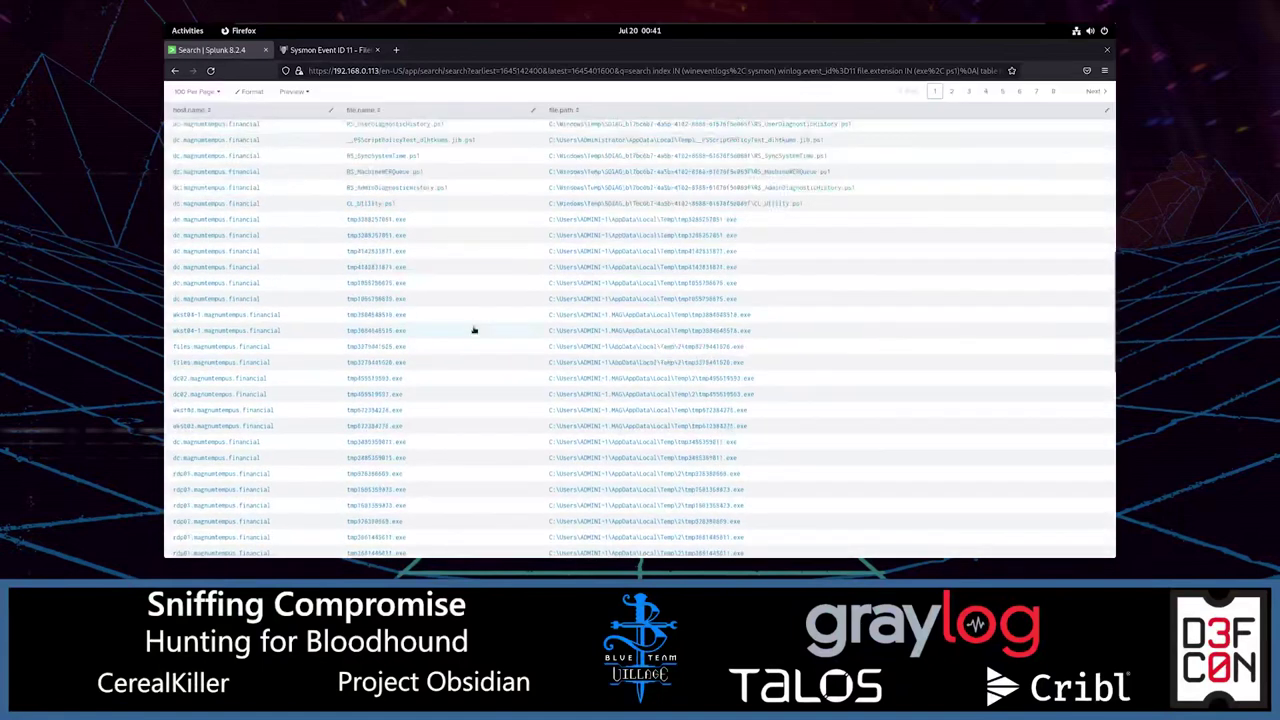
scroll(493, 336, down, 5)
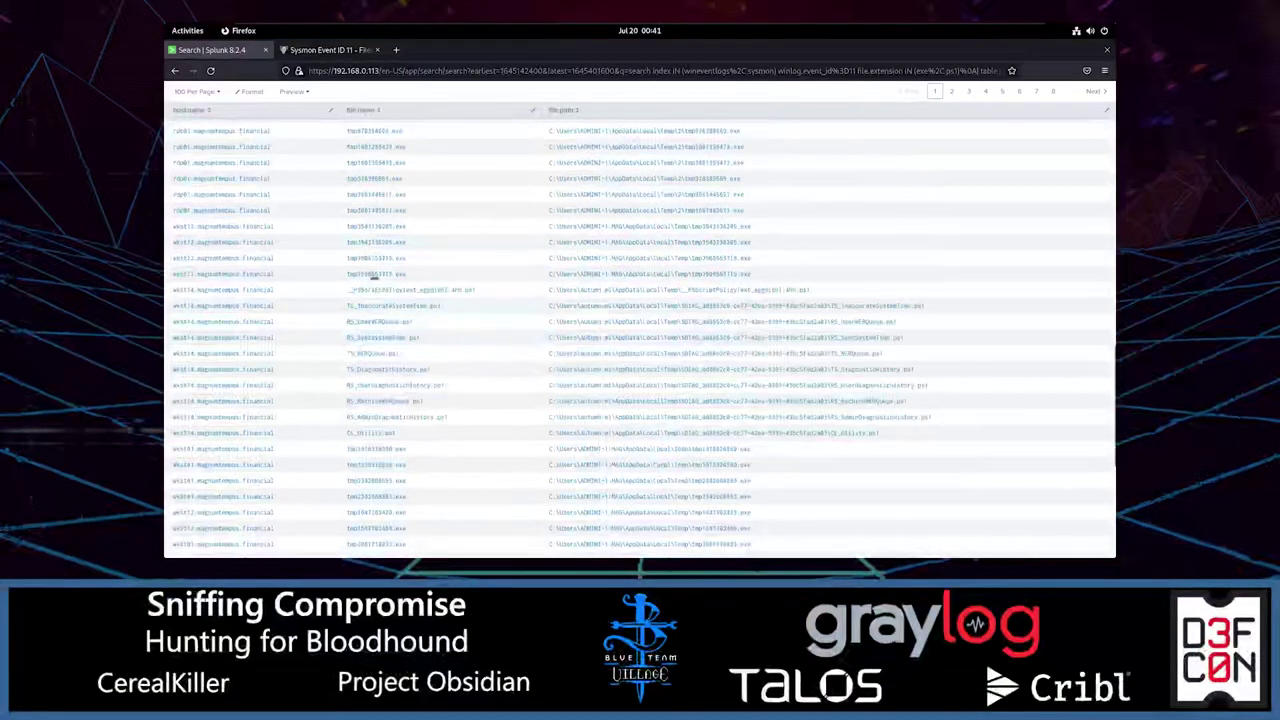
scroll(496, 302, down, 7)
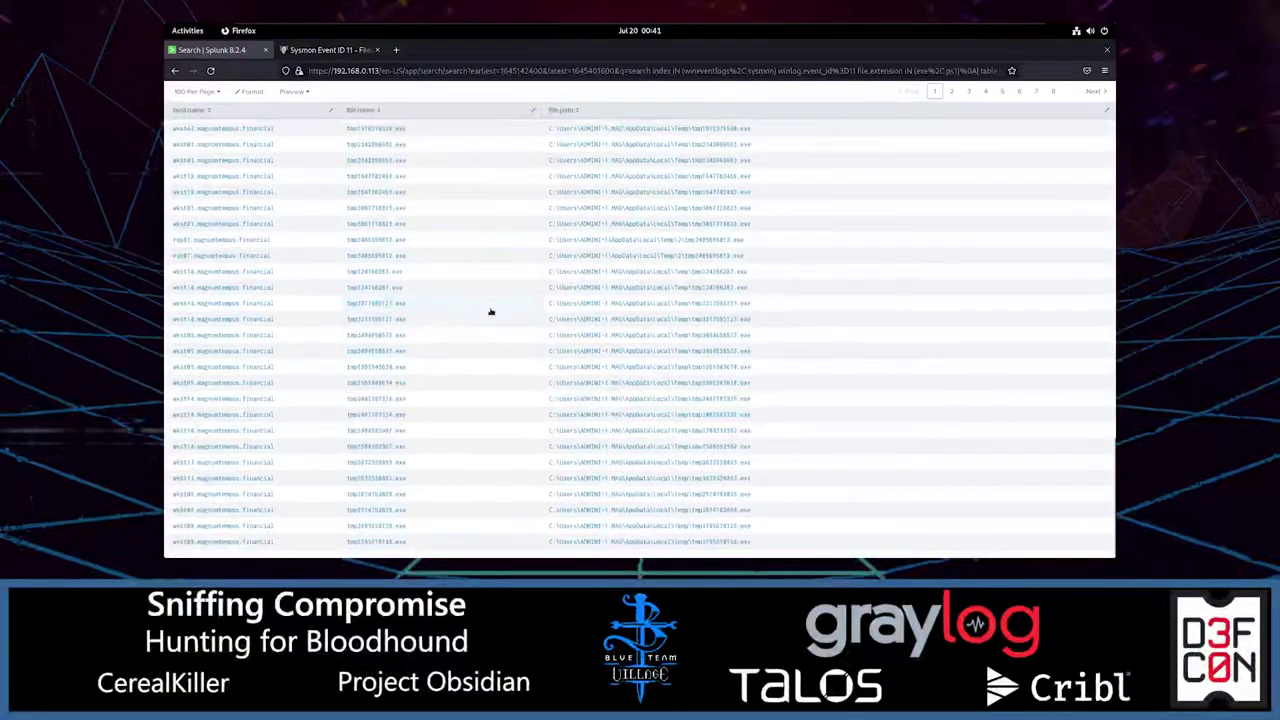
scroll(630, 345, down, 8)
scroll(630, 345, up, 15)
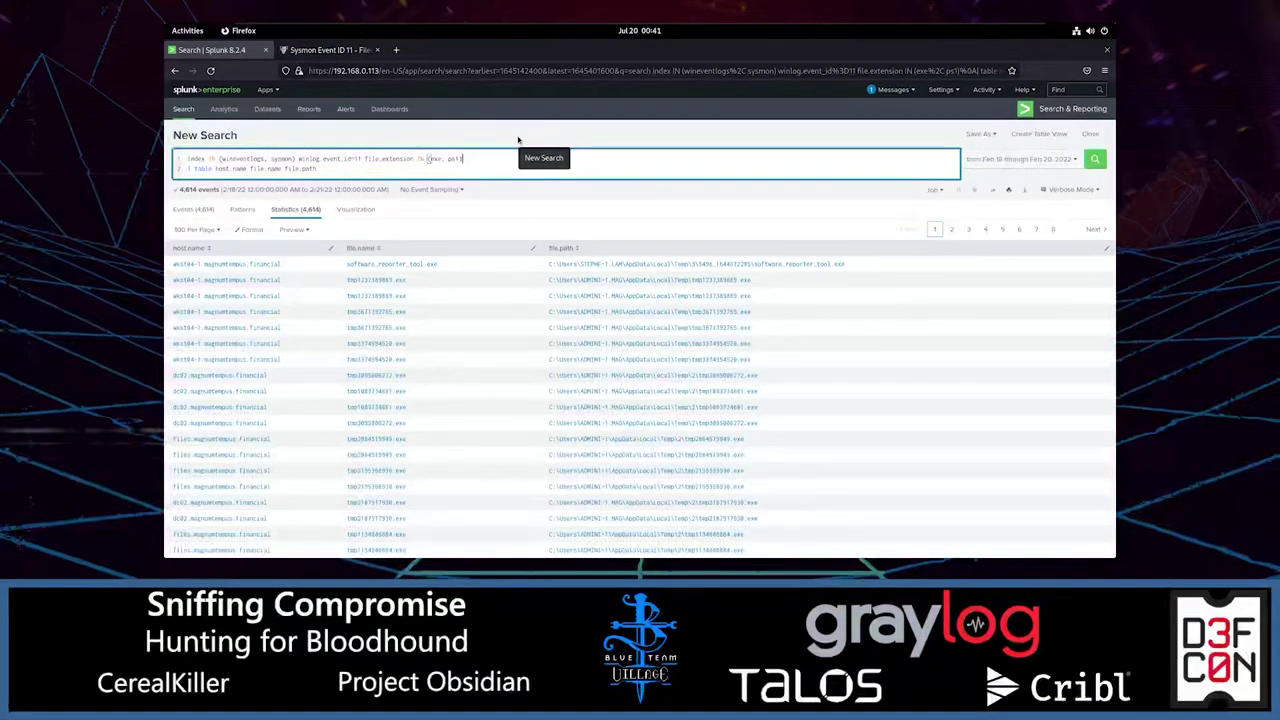
key(alt+Tab)
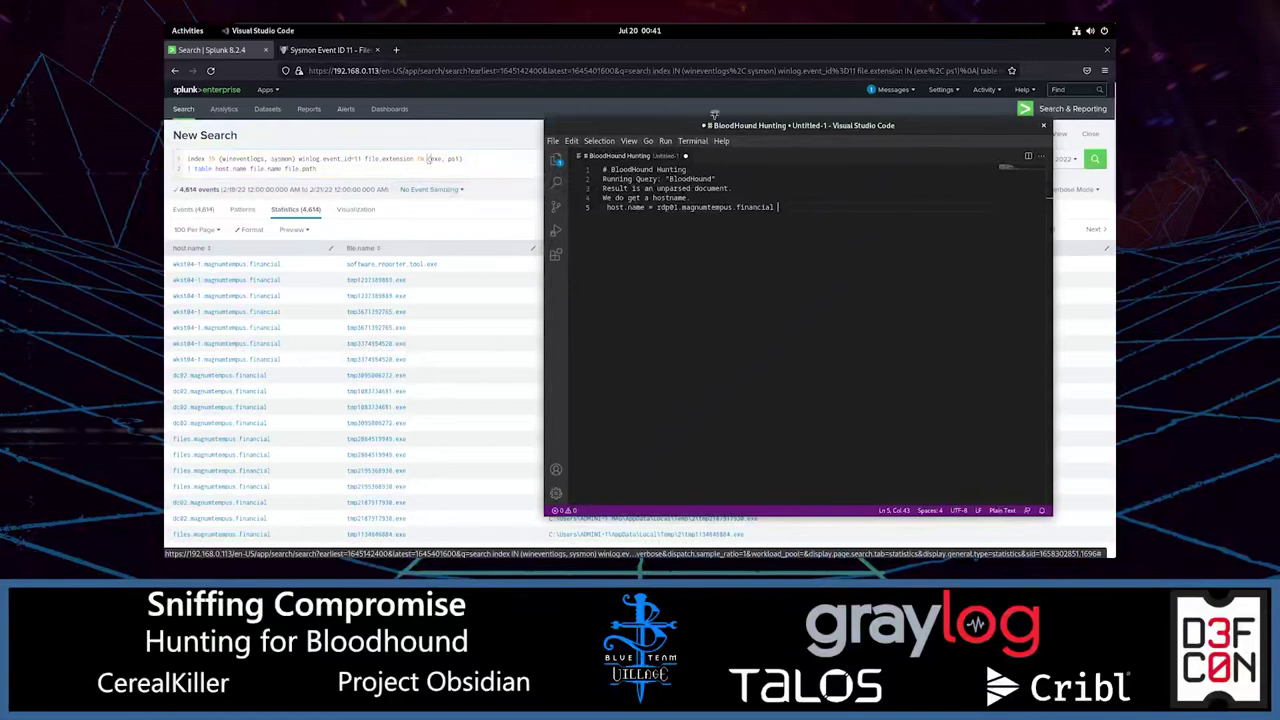
drag(731, 126, 775, 115)
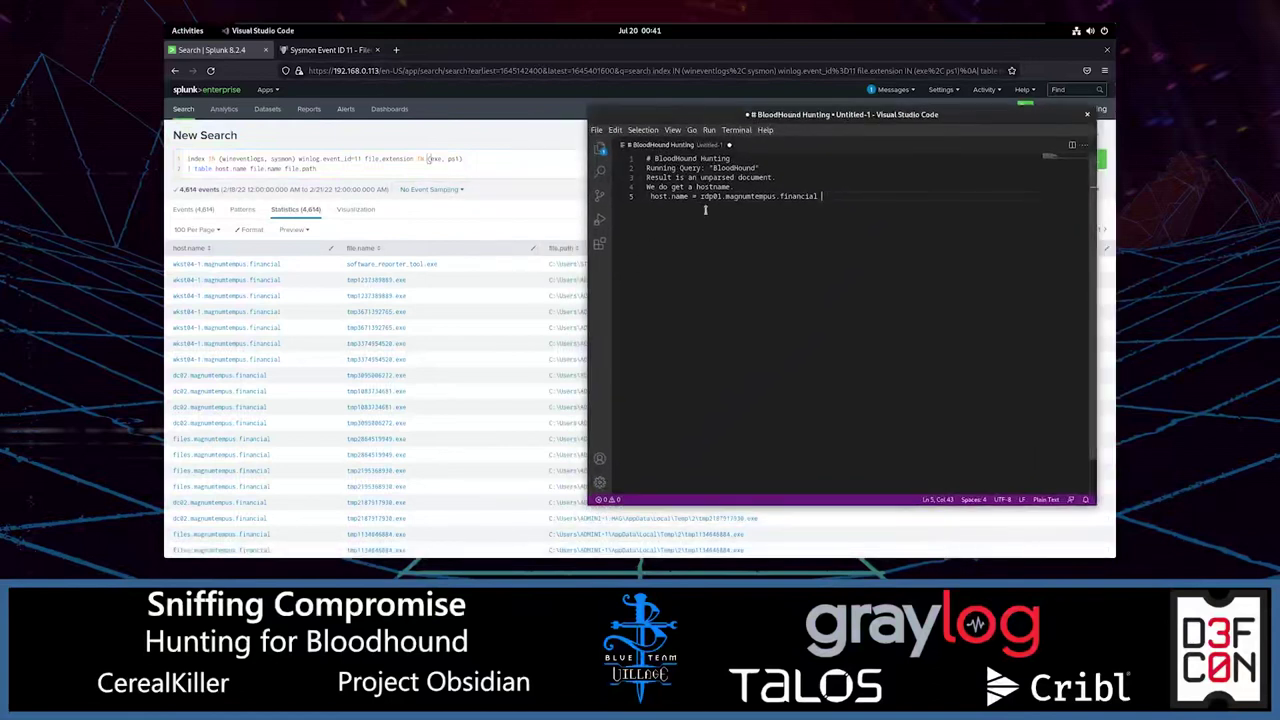
drag(697, 197, 646, 187)
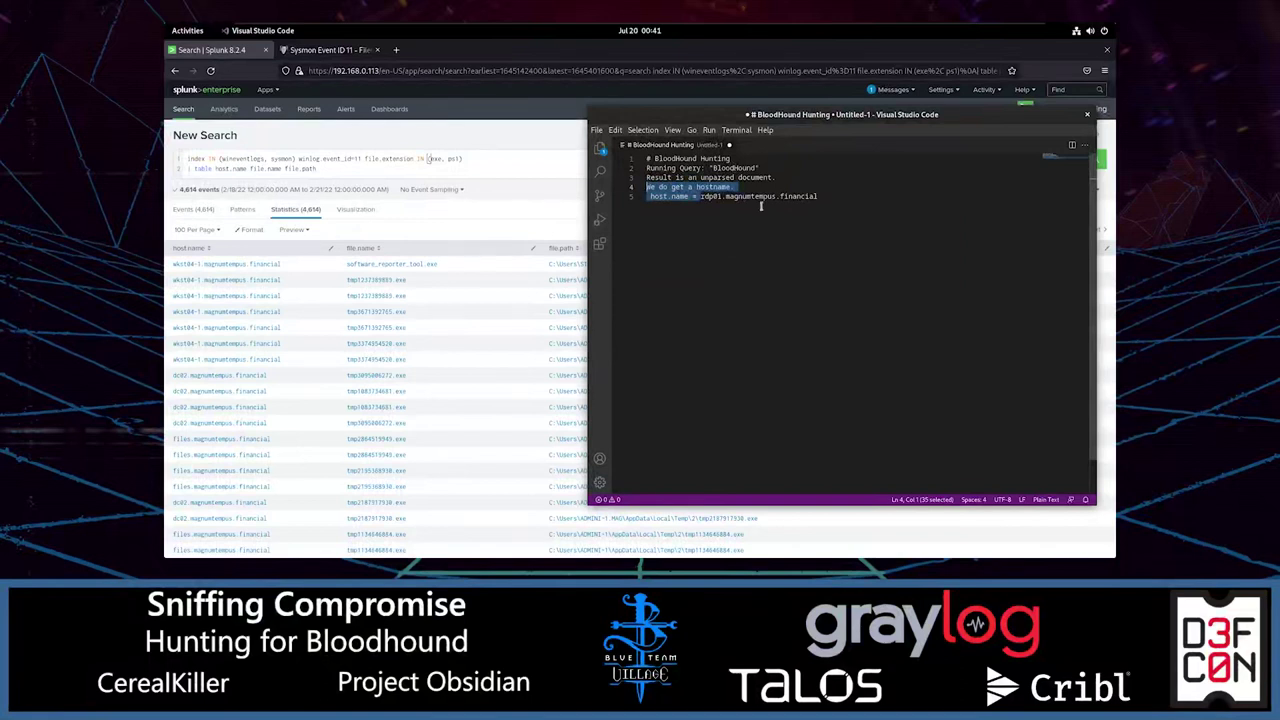
drag(805, 209, 652, 196)
click(818, 196)
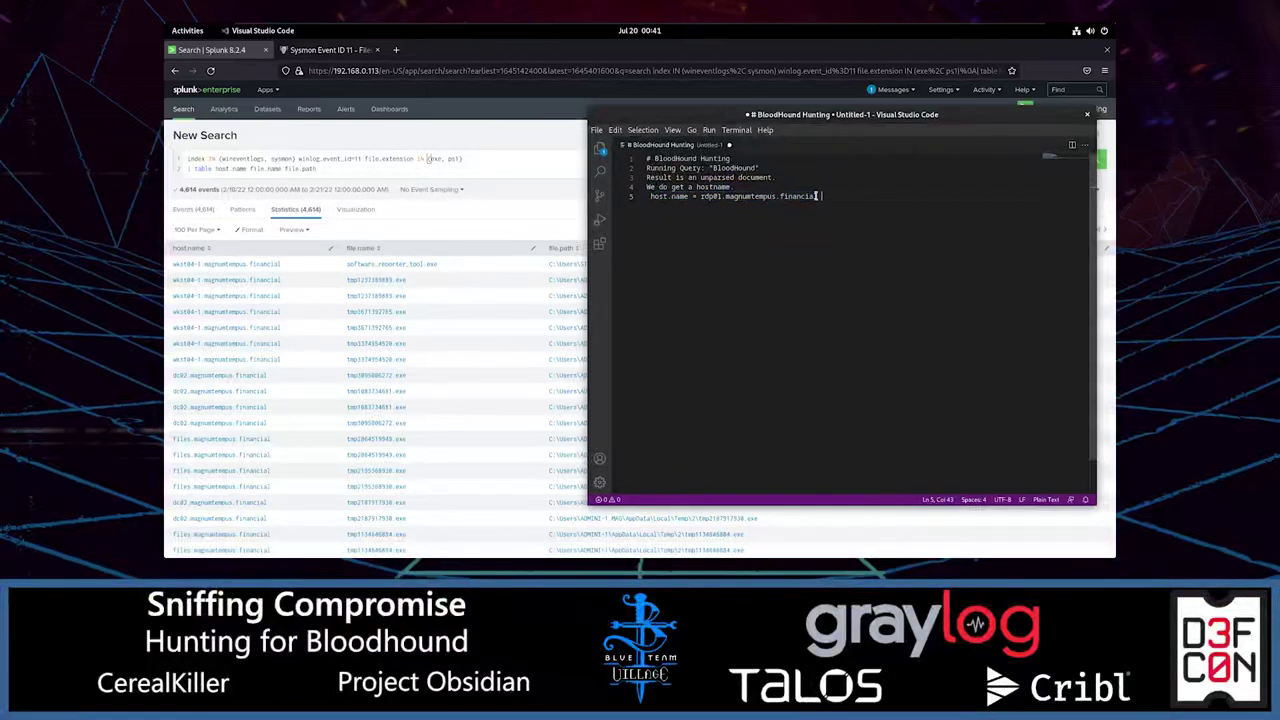
drag(811, 196, 652, 197)
key(ctrl+c)
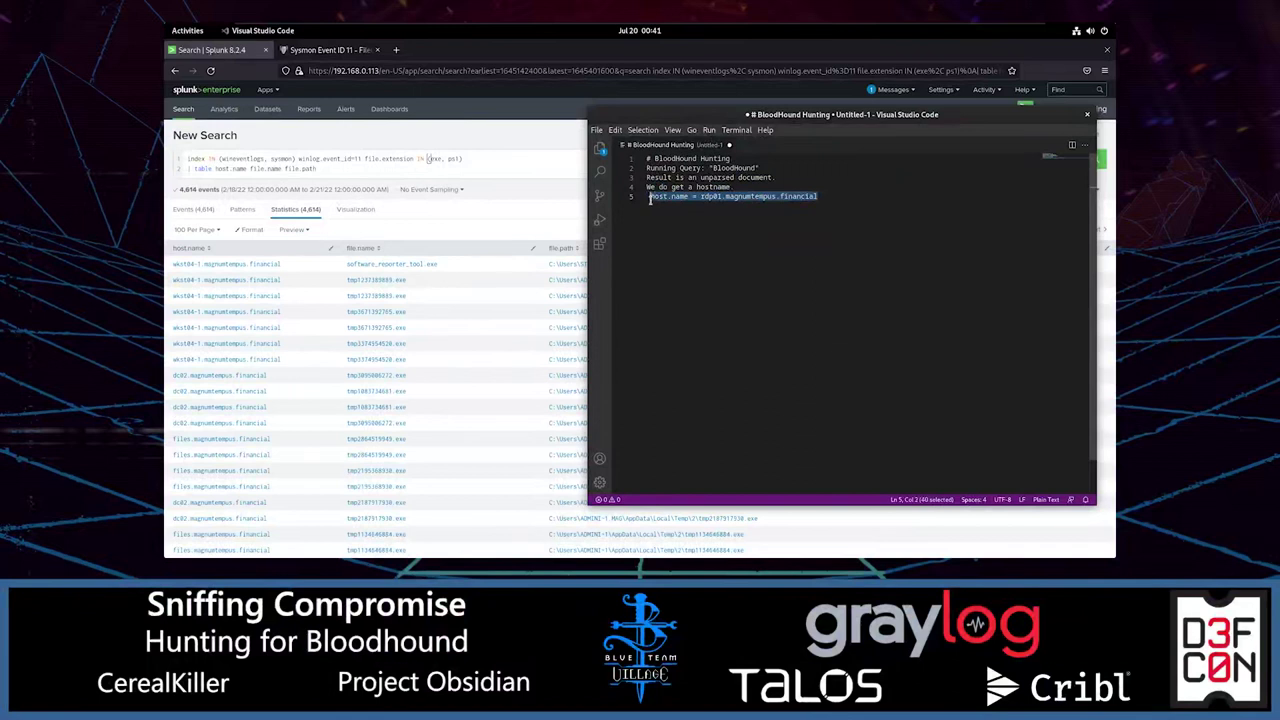
click(478, 160)
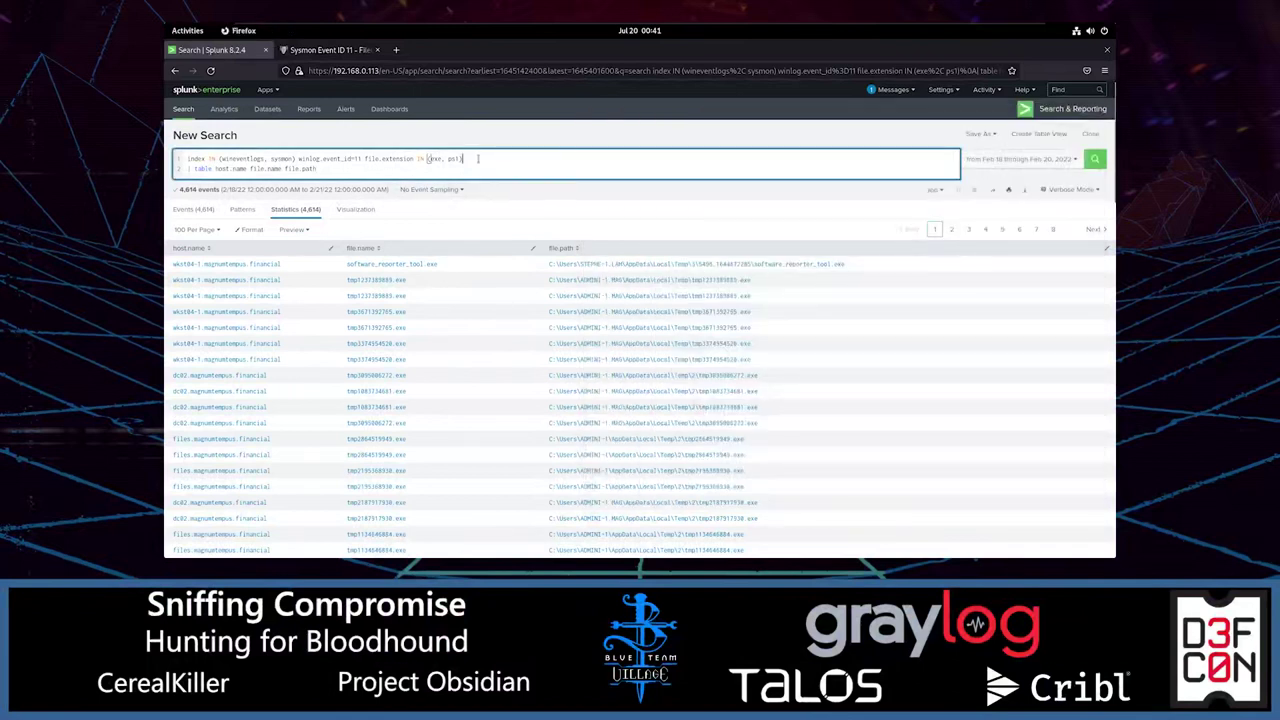
Paste a host.name=rdp01.magnumtempus.financial condition into the query and run it, leaving 729 events.
key(ctrl+v)
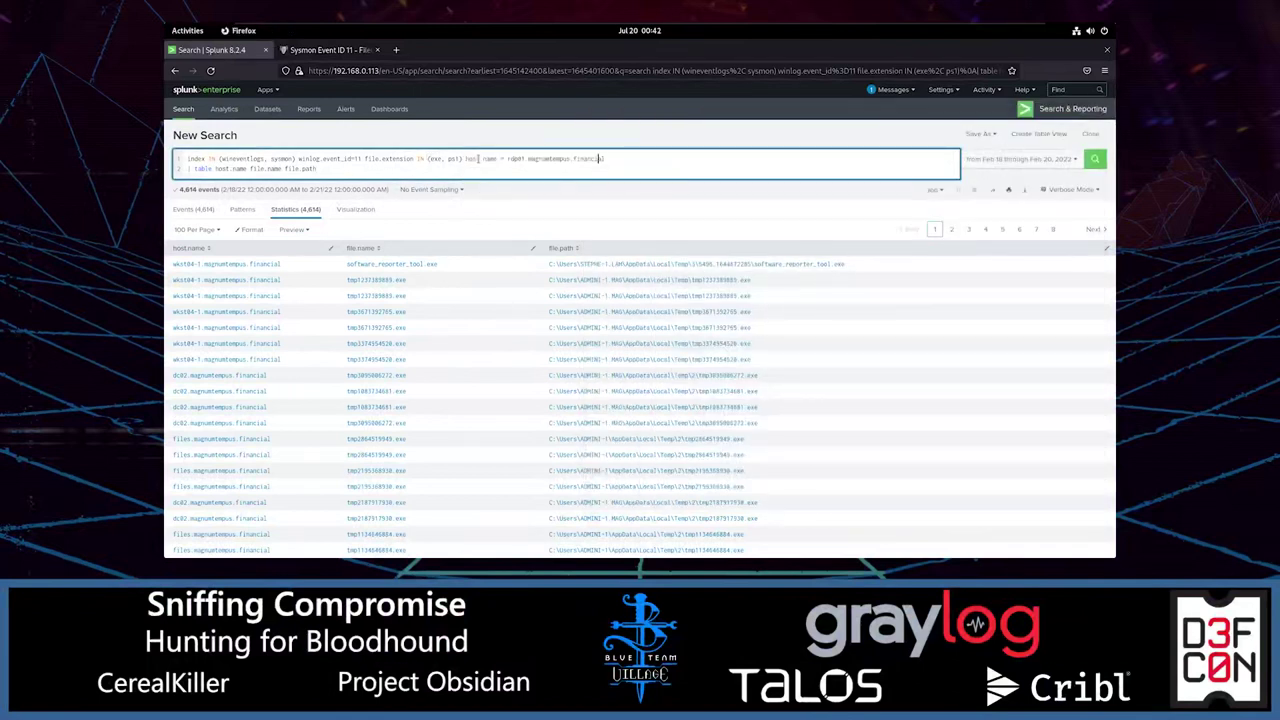
key(BackSpace)
key(BackSpace)
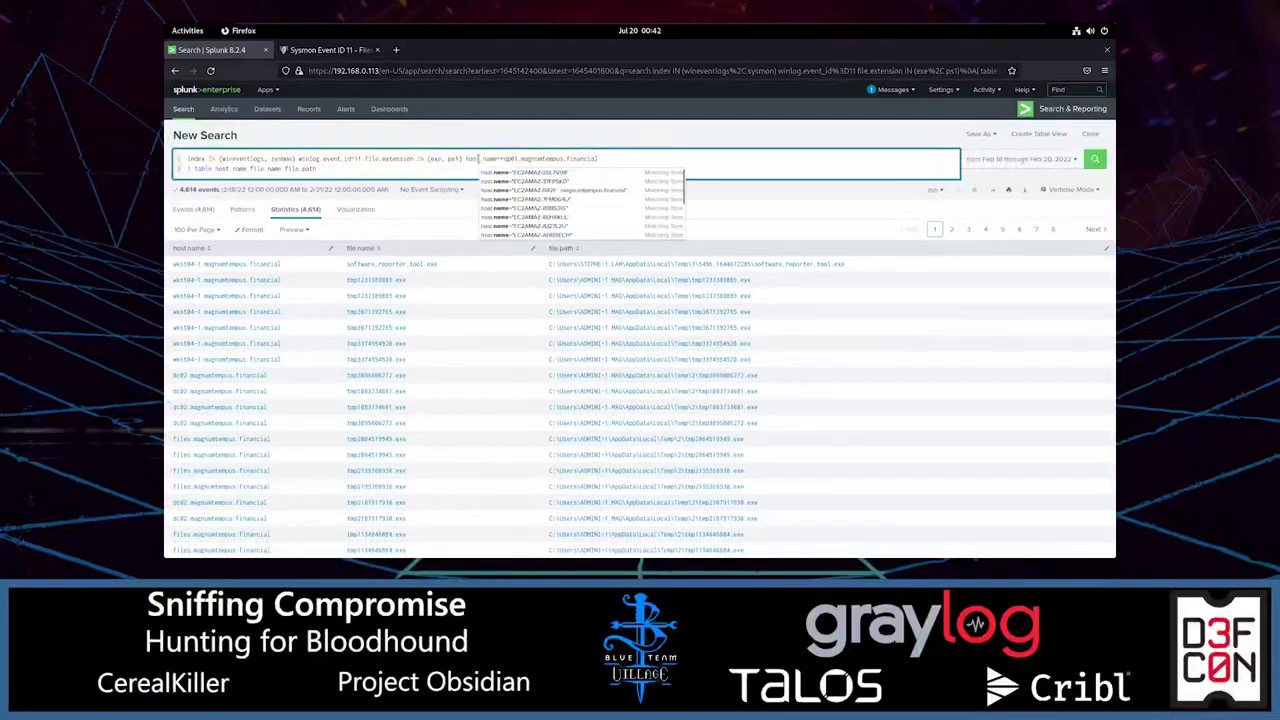
key(Return)
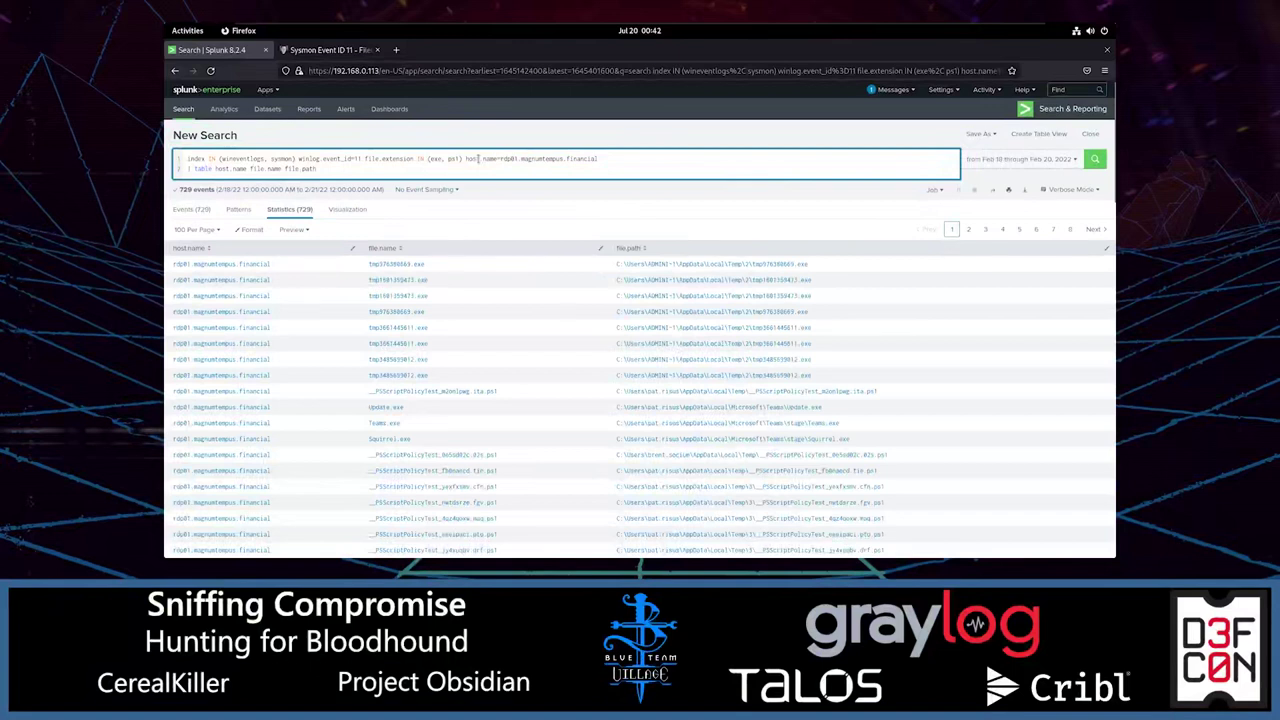
scroll(449, 386, down, 3)
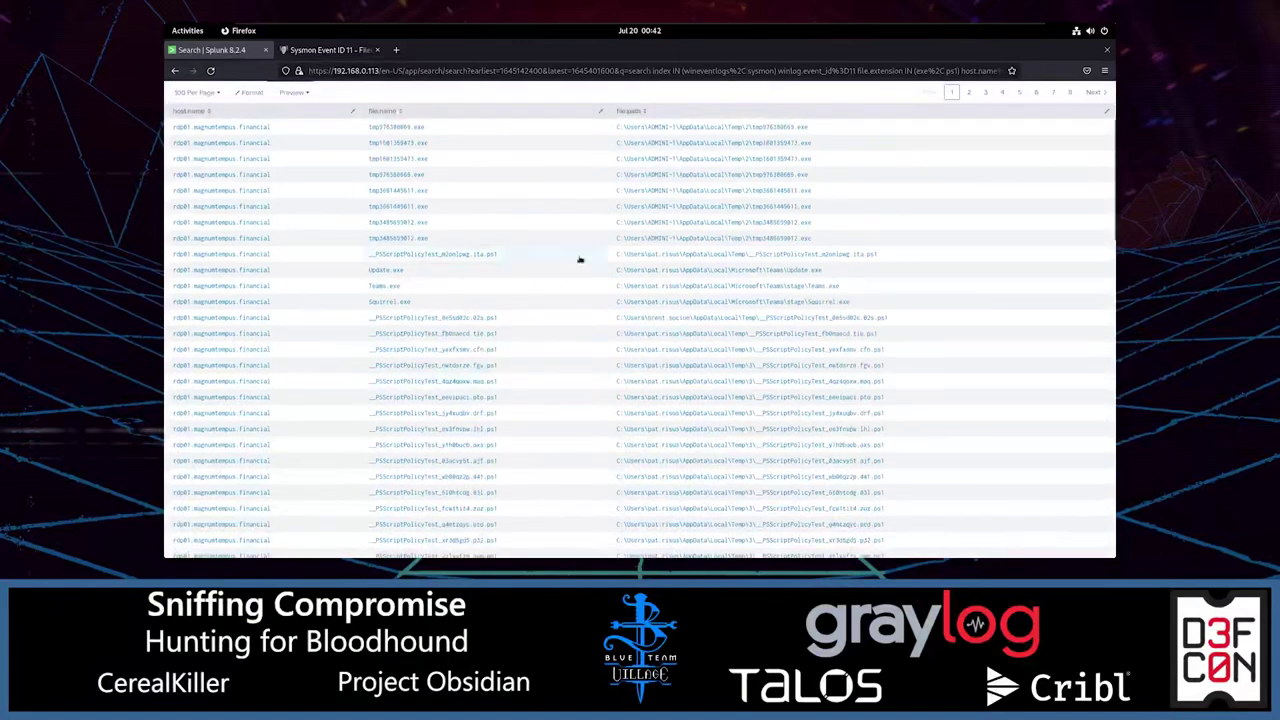
scroll(574, 265, down, 2)
scroll(514, 291, up, 5)
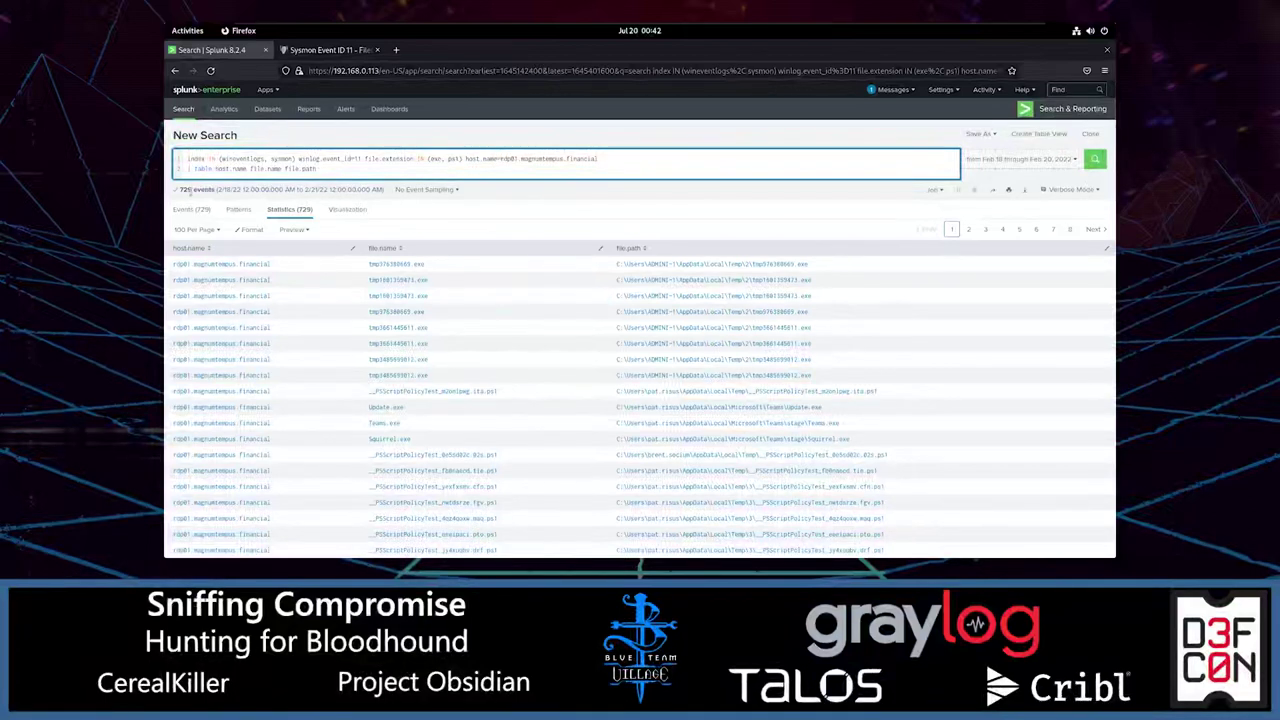
Browse the 729-event Statistics table through to results page 3.
scroll(466, 316, down, 8)
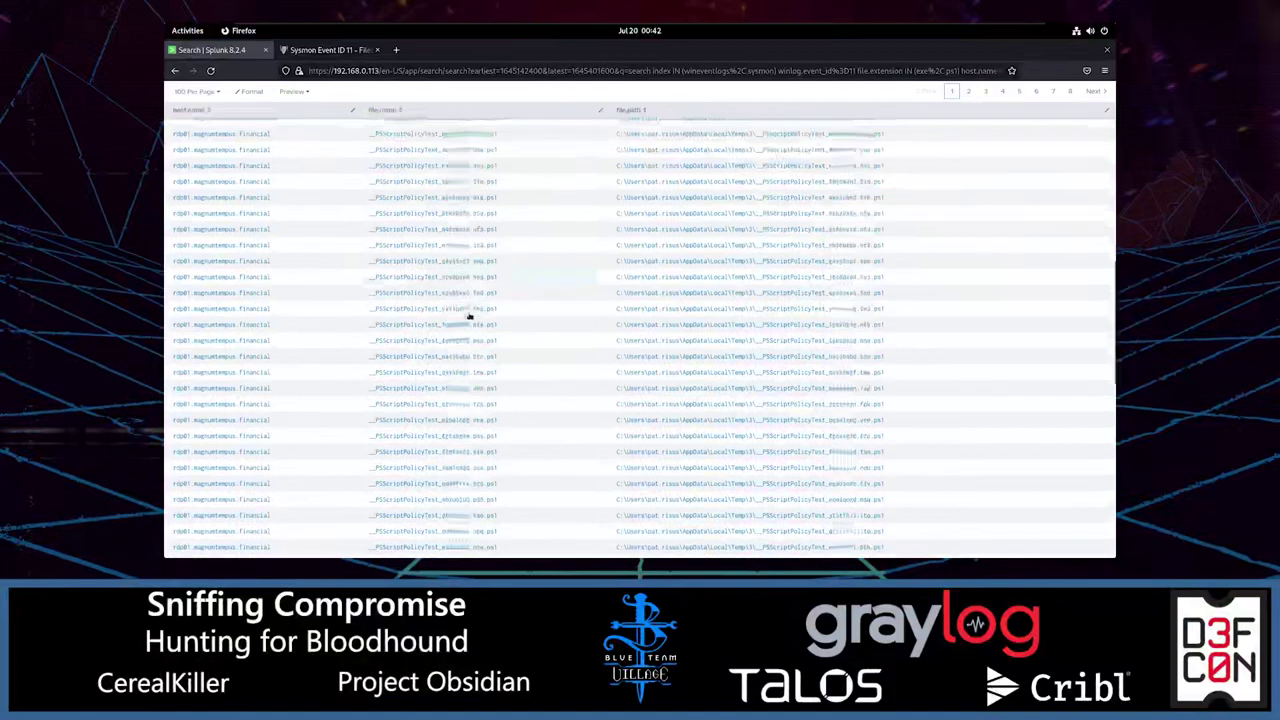
scroll(466, 316, down, 3)
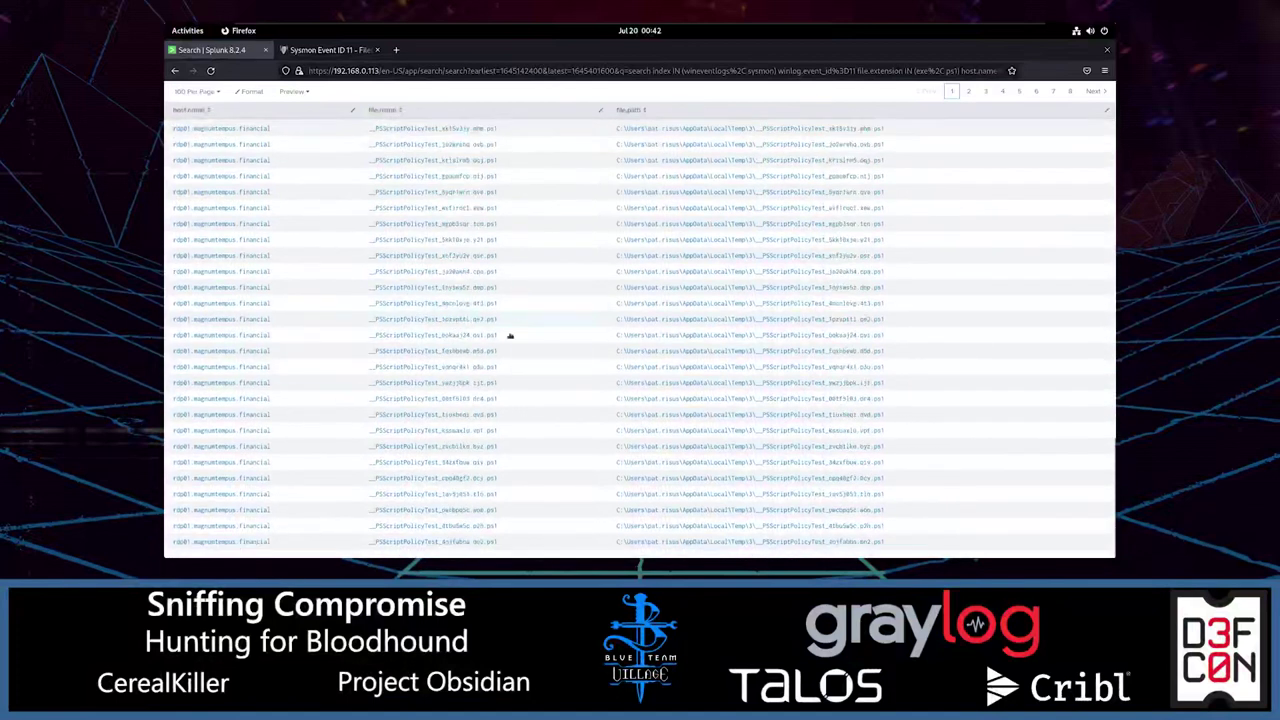
scroll(705, 360, up, 10)
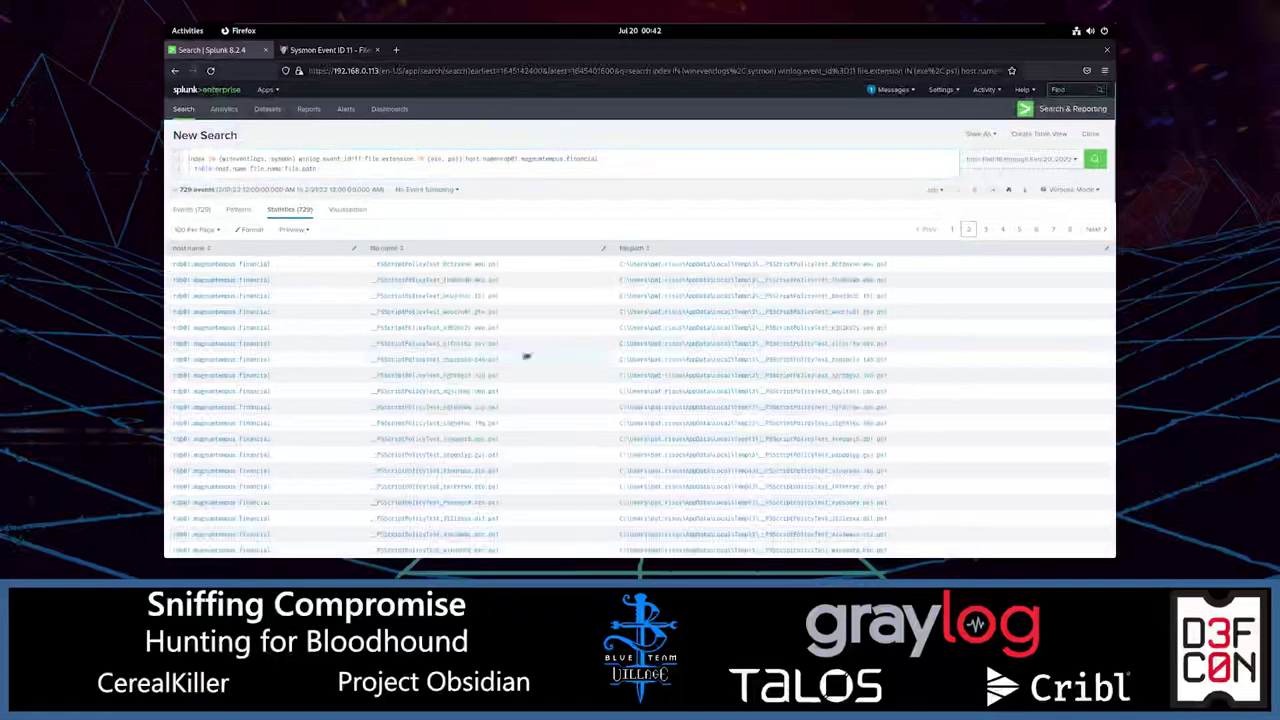
scroll(527, 356, down, 5)
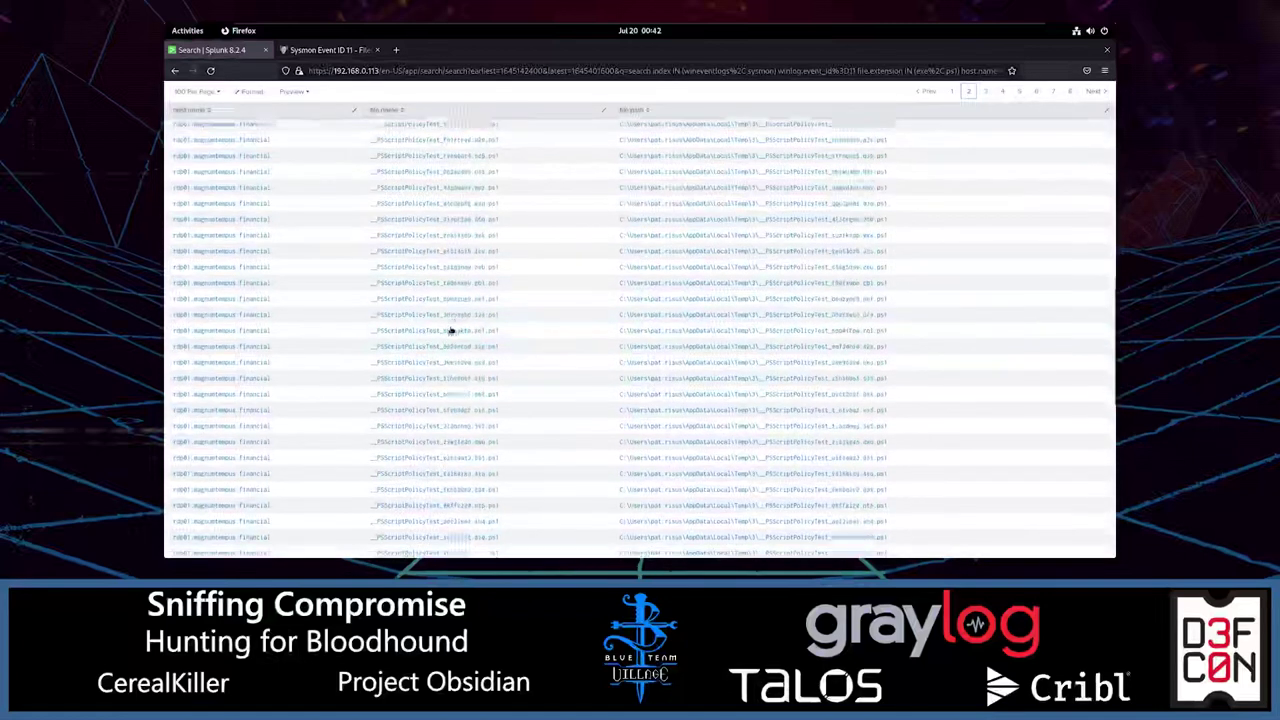
scroll(454, 327, down, 5)
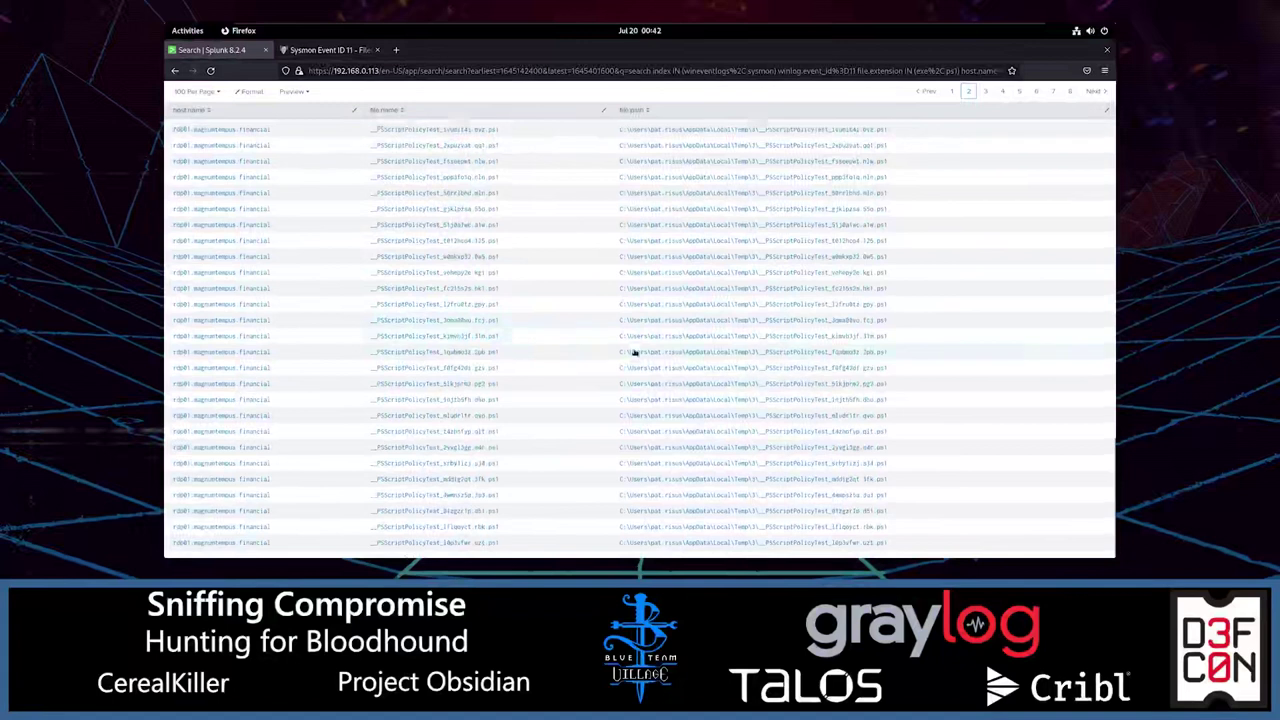
click(985, 92)
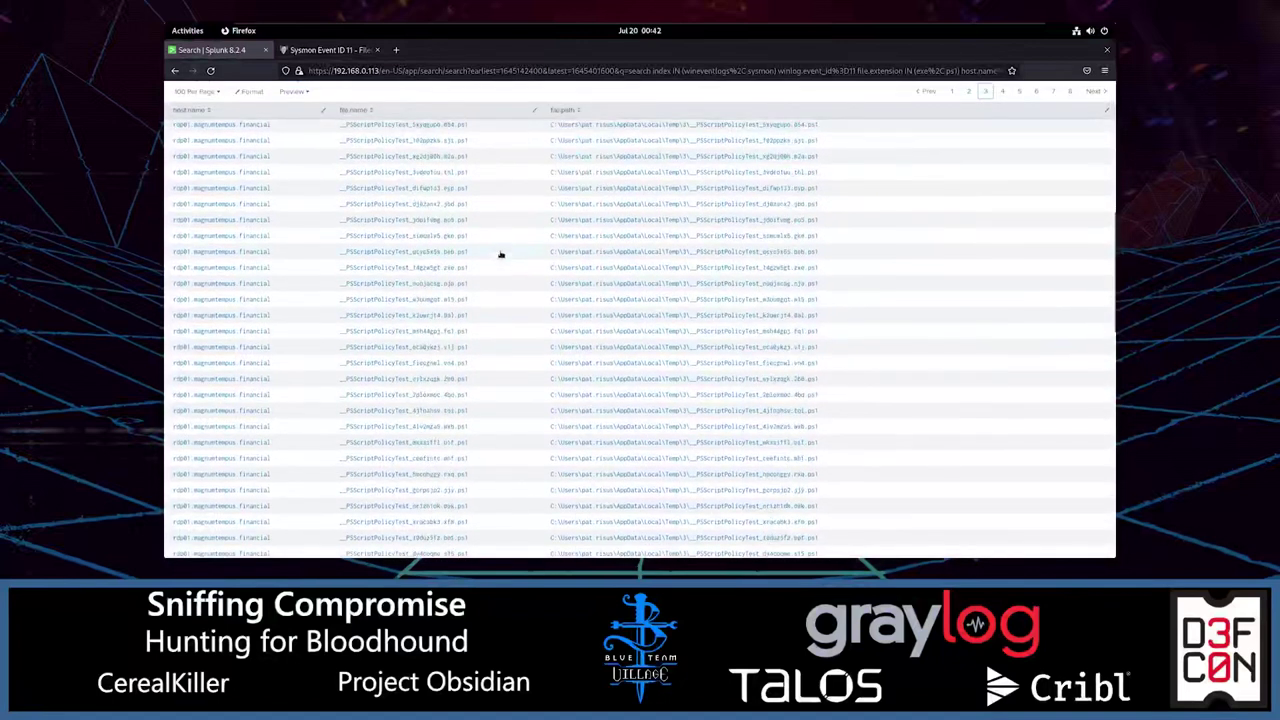
scroll(505, 253, down, 5)
scroll(501, 254, up, 10)
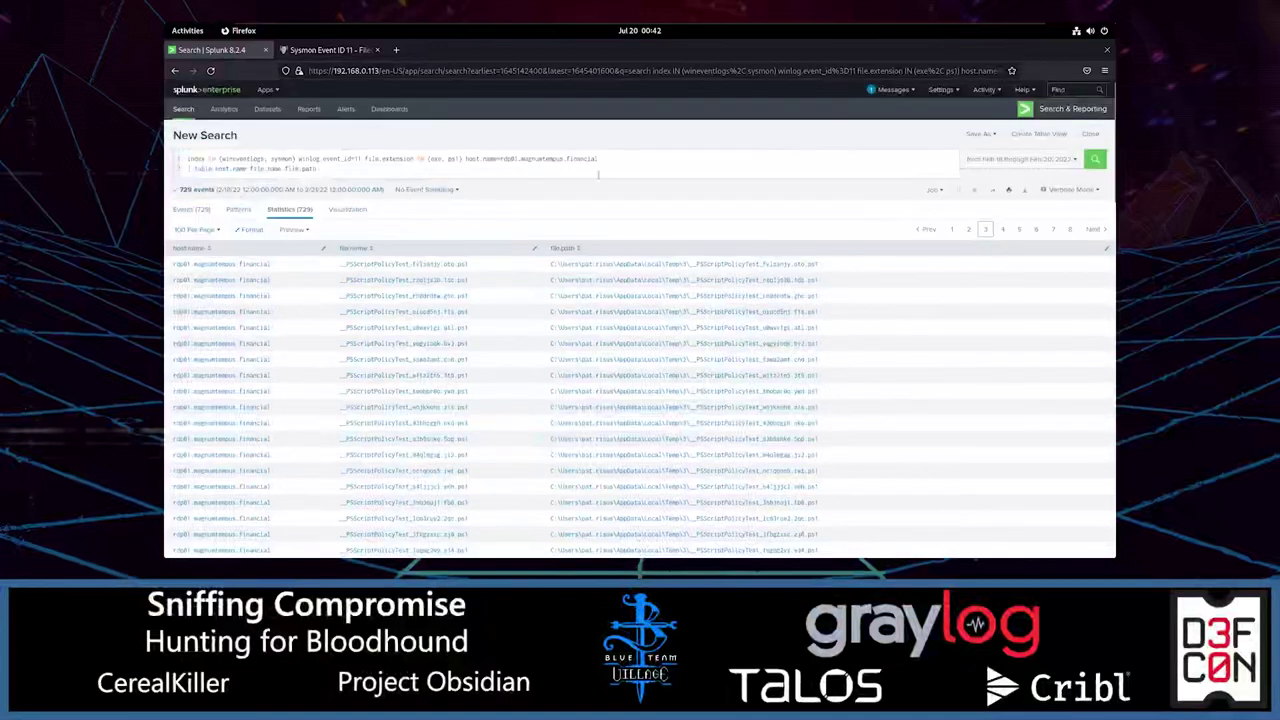
click(613, 166)
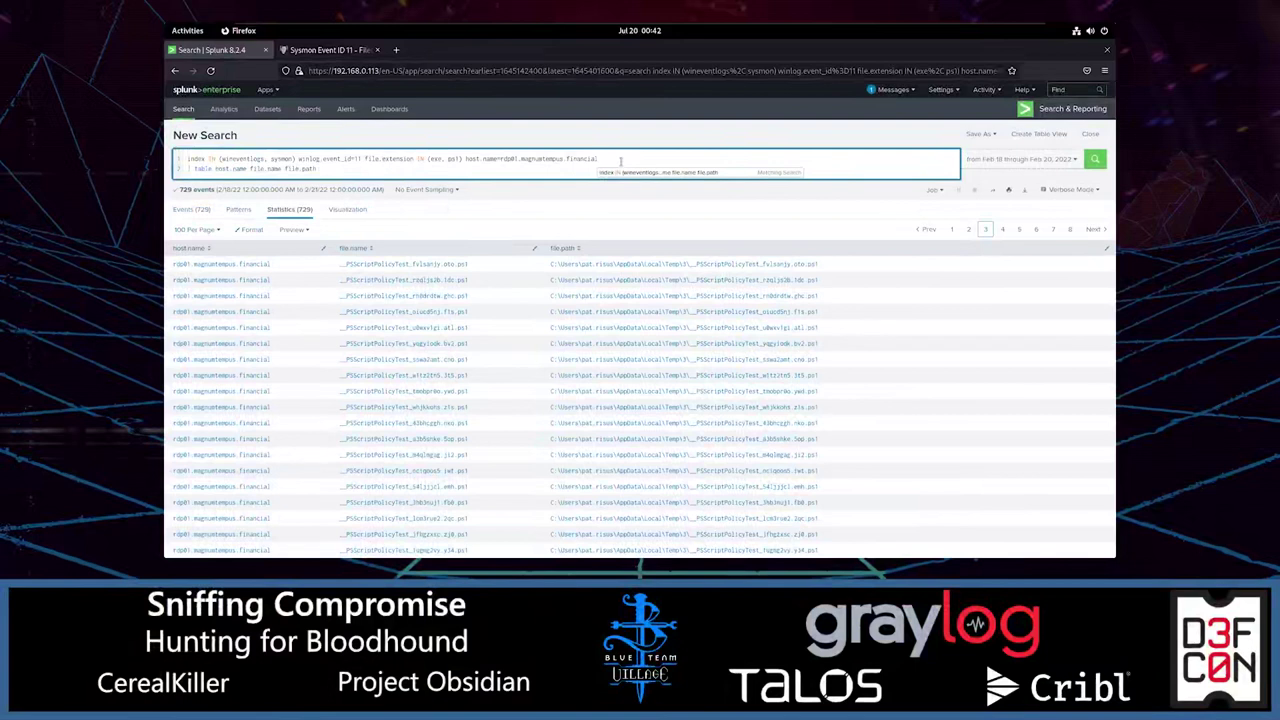
Append file.name="bloodhound.exe" to the rdp01 query and run it, getting 0 events.
text(file)
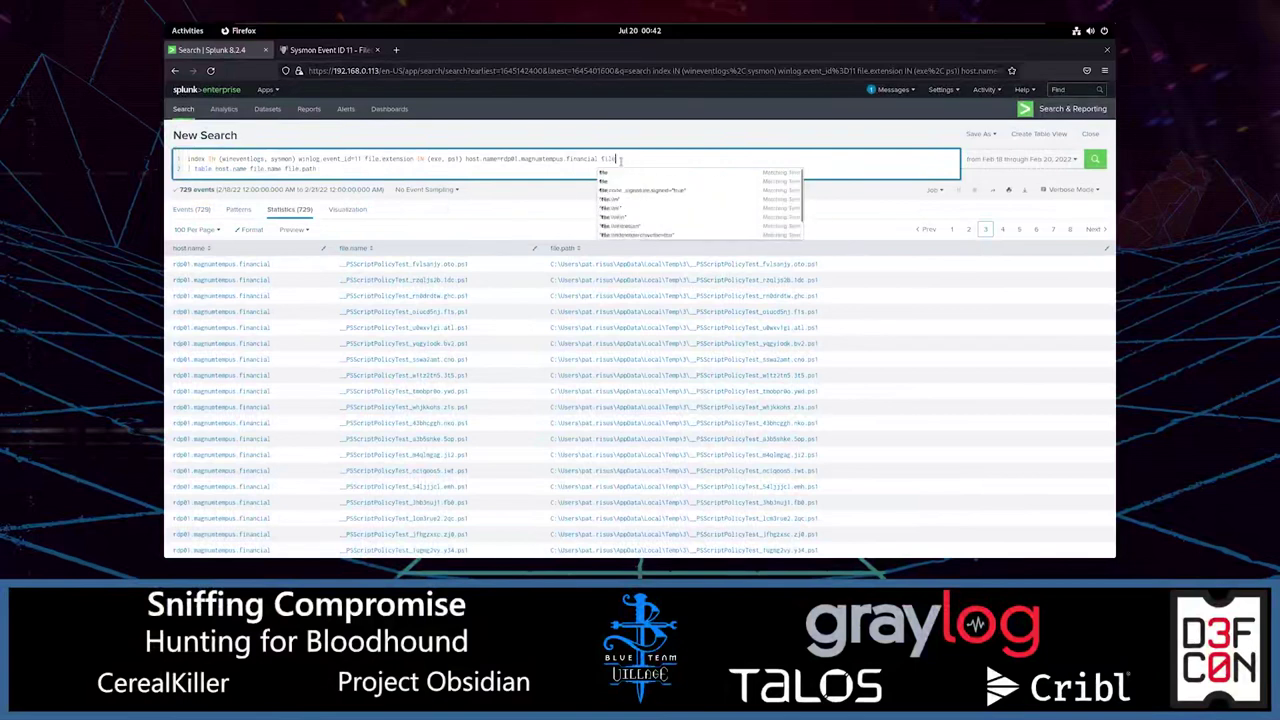
text(.name)
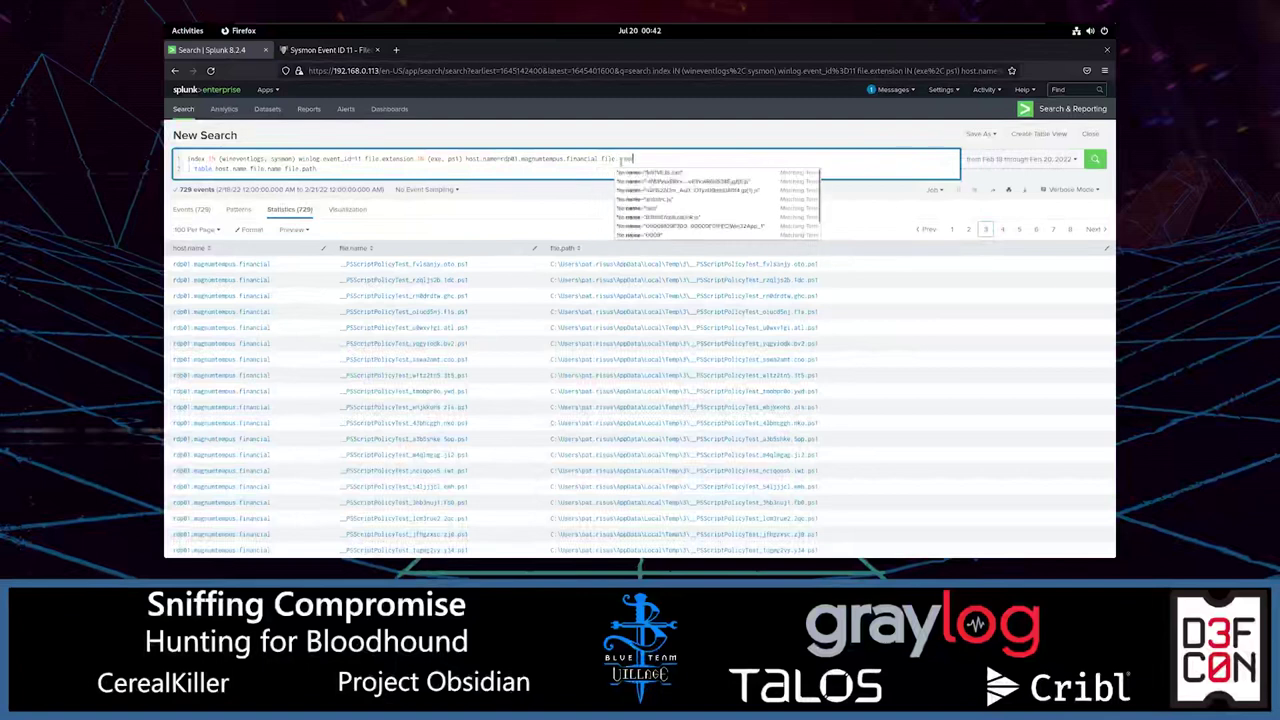
text(=)
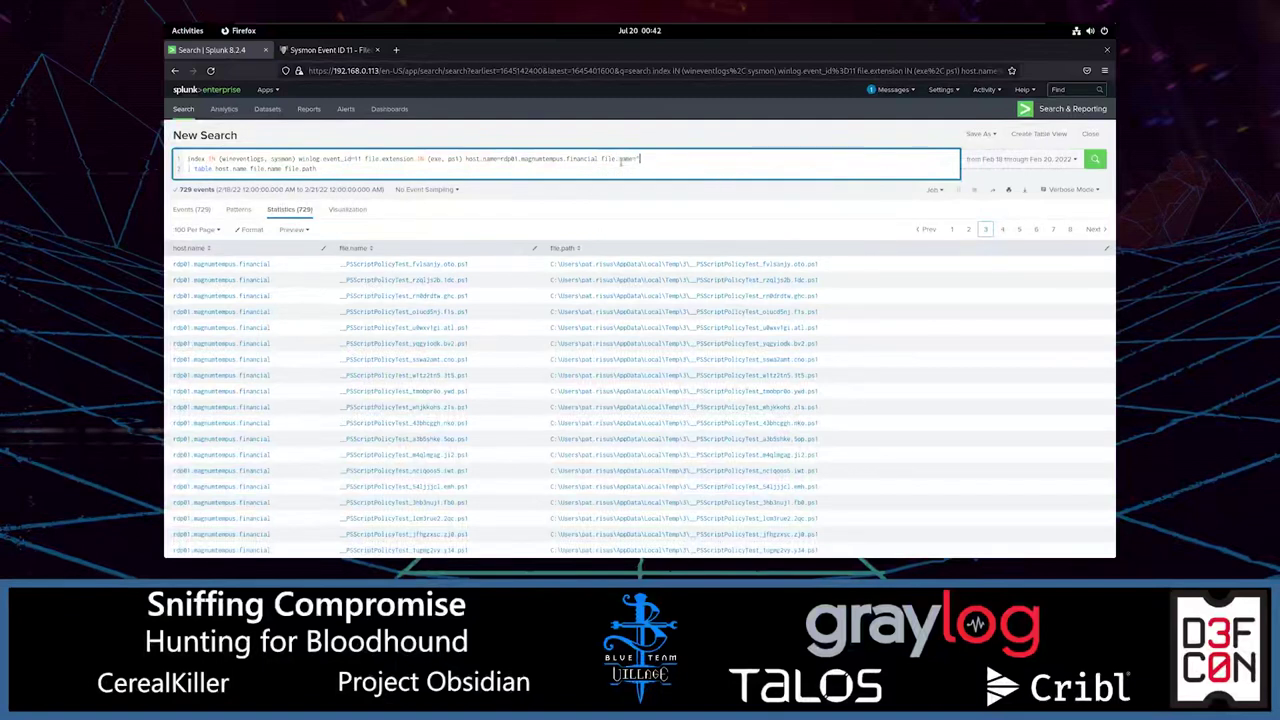
text("bloodhound.exe")
key(Return)
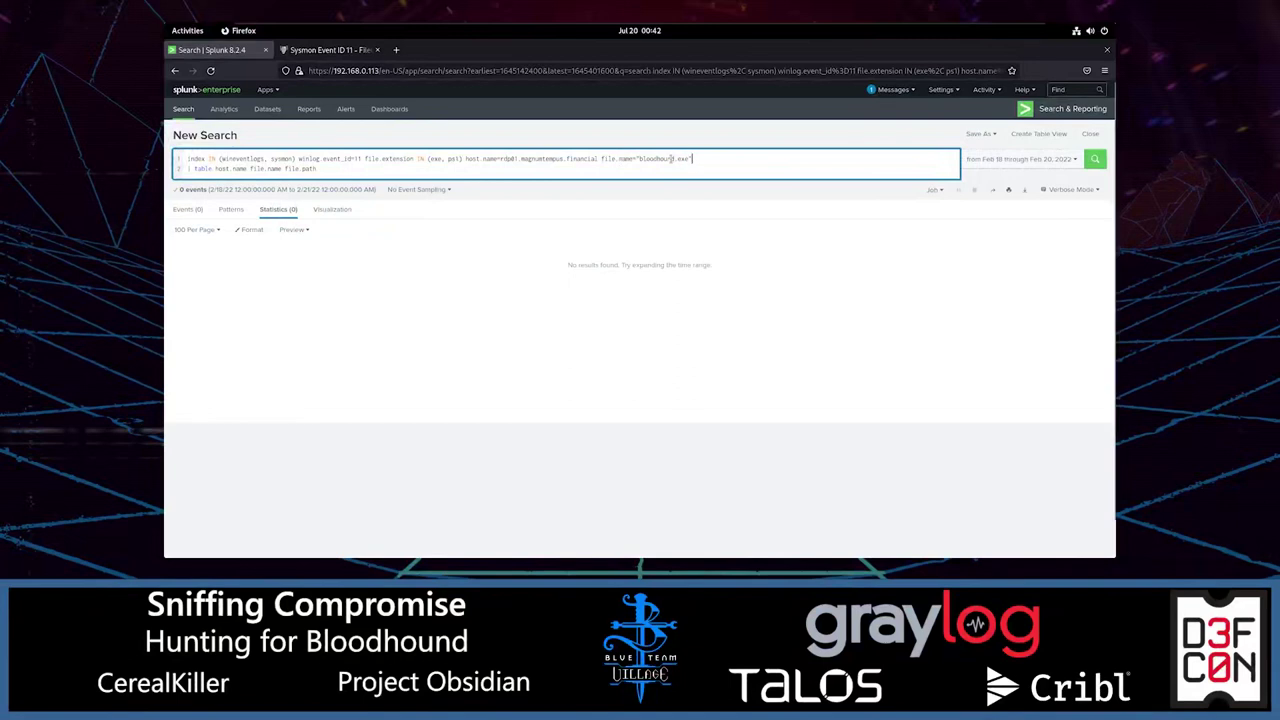
Search 'Bloodhound github' and copy the SharpHound.exe name from the BloodHound repository's Collectors folder.
click(393, 51)
text(Blood)
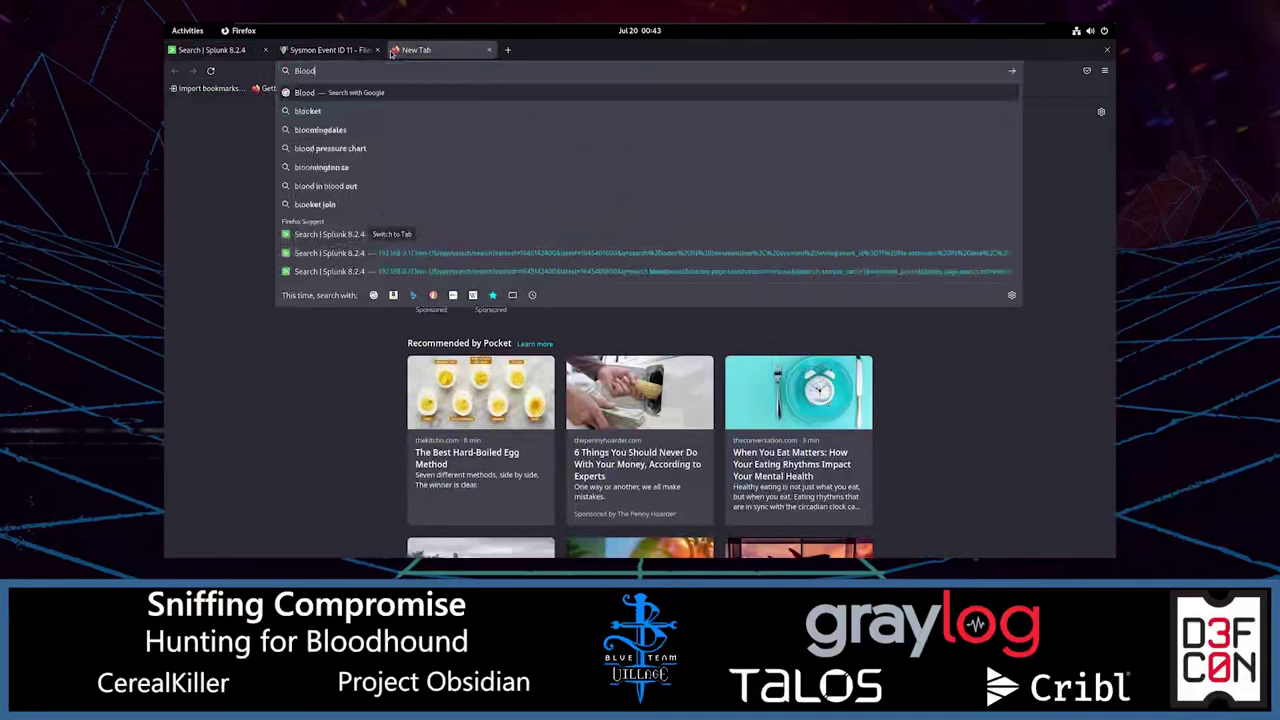
text(hound githu)
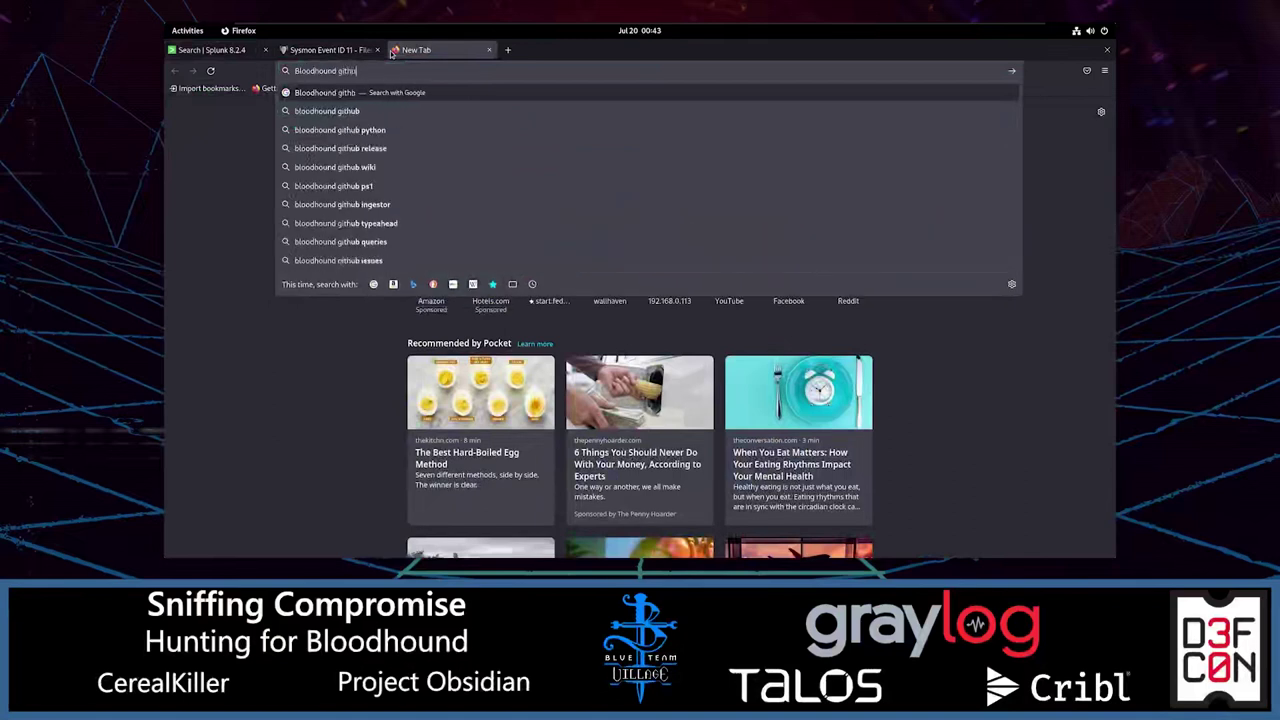
text(b)
key(Return)
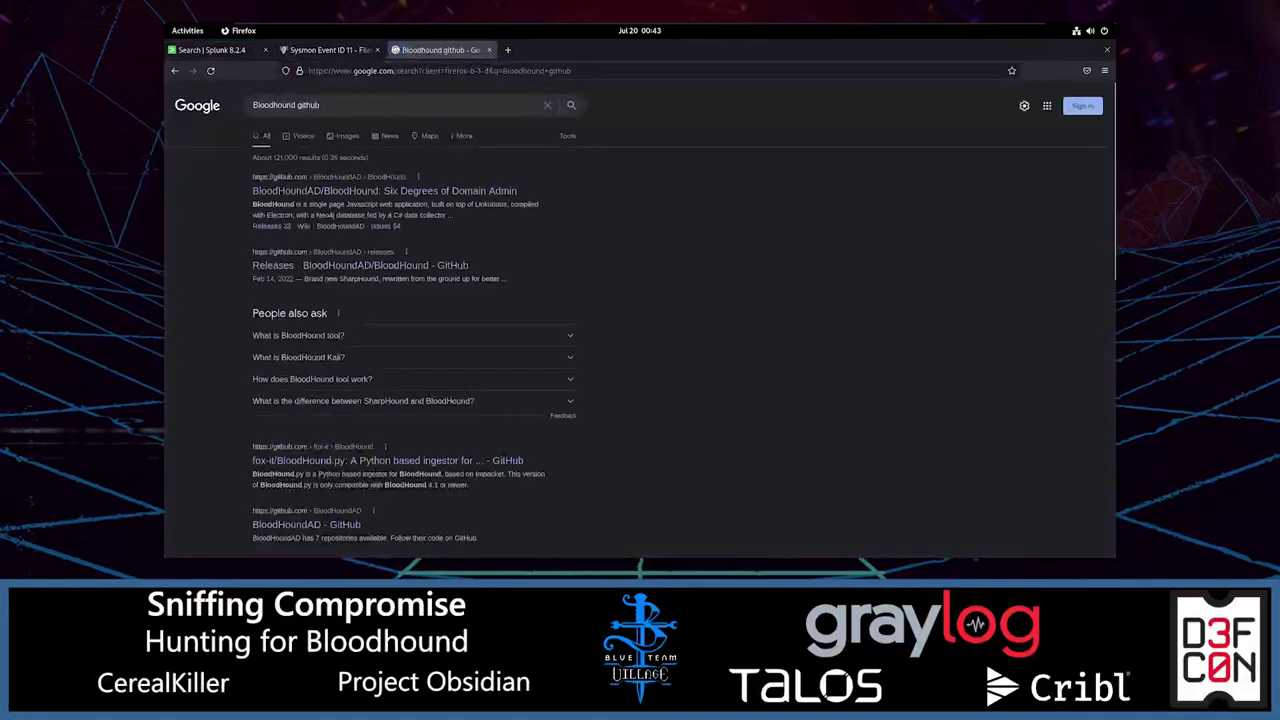
click(450, 192)
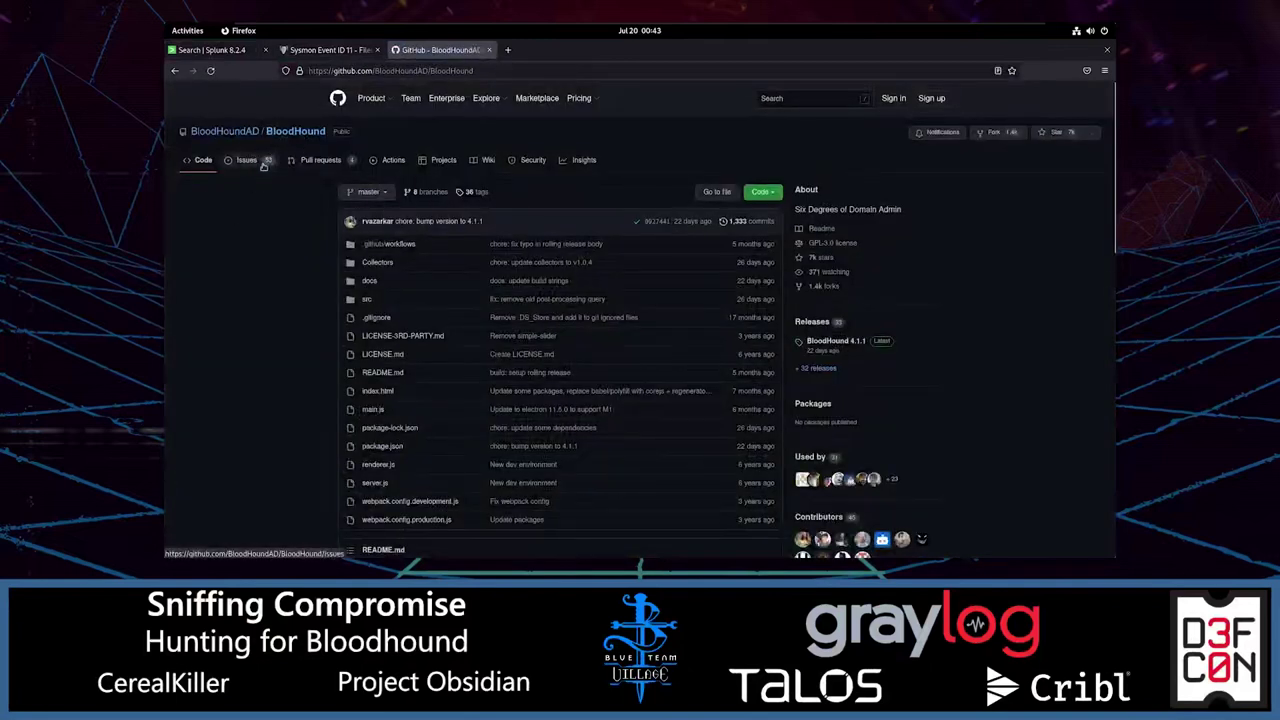
click(378, 262)
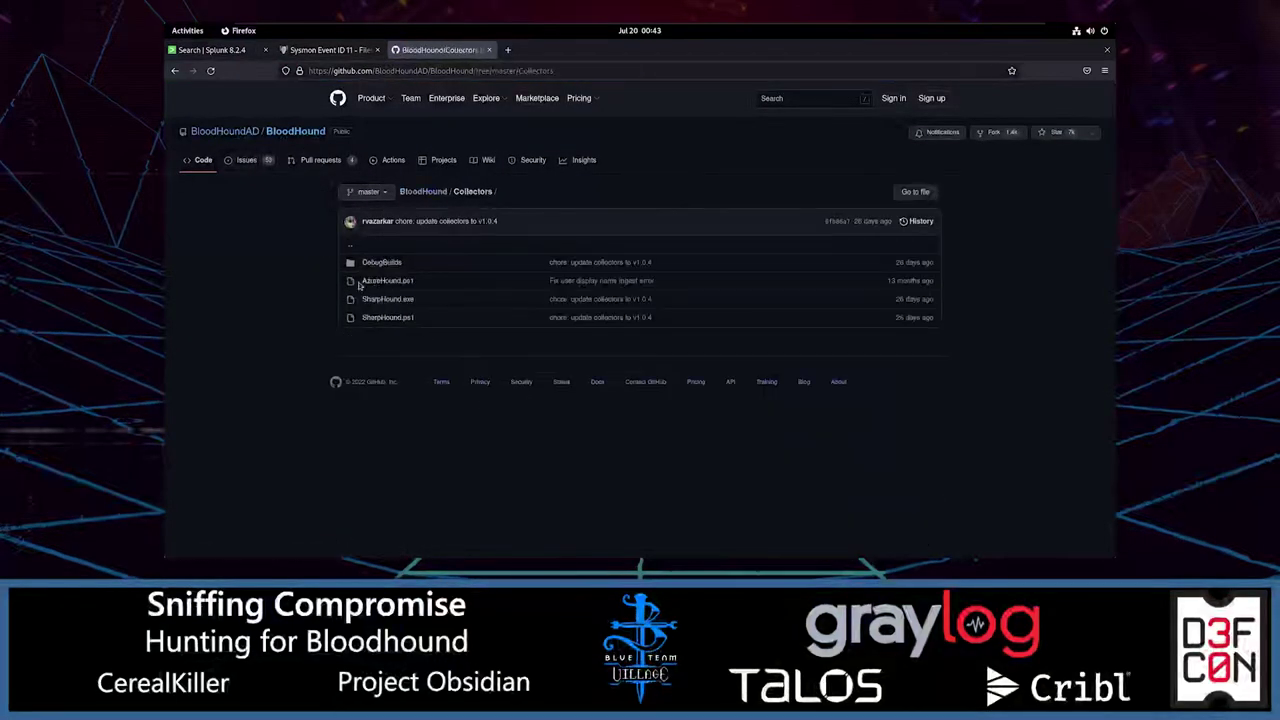
drag(434, 303, 341, 300)
key(ctrl+c)
key(ctrl+shift+Tab)
key(ctrl+shift+Tab)
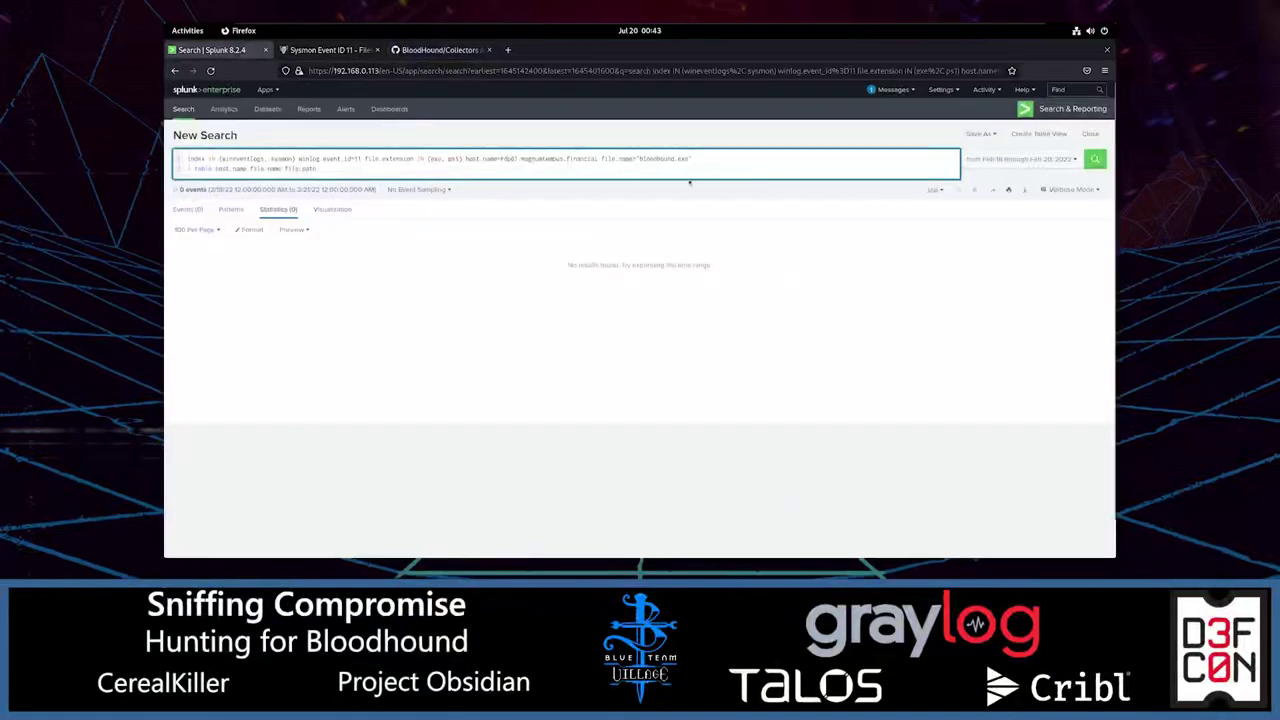
Swap bloodhound.exe for the pasted SharpHound name and search for SharpHound.ps1 on rdp01.
key(BackSpace)
key(BackSpace)
key(BackSpace)
key(BackSpace)
key(BackSpace)
key(BackSpace)
key(BackSpace)
key(BackSpace)
key(BackSpace)
key(BackSpace)
key(BackSpace)
key(BackSpace)
key(BackSpace)
key(ctrl+v)
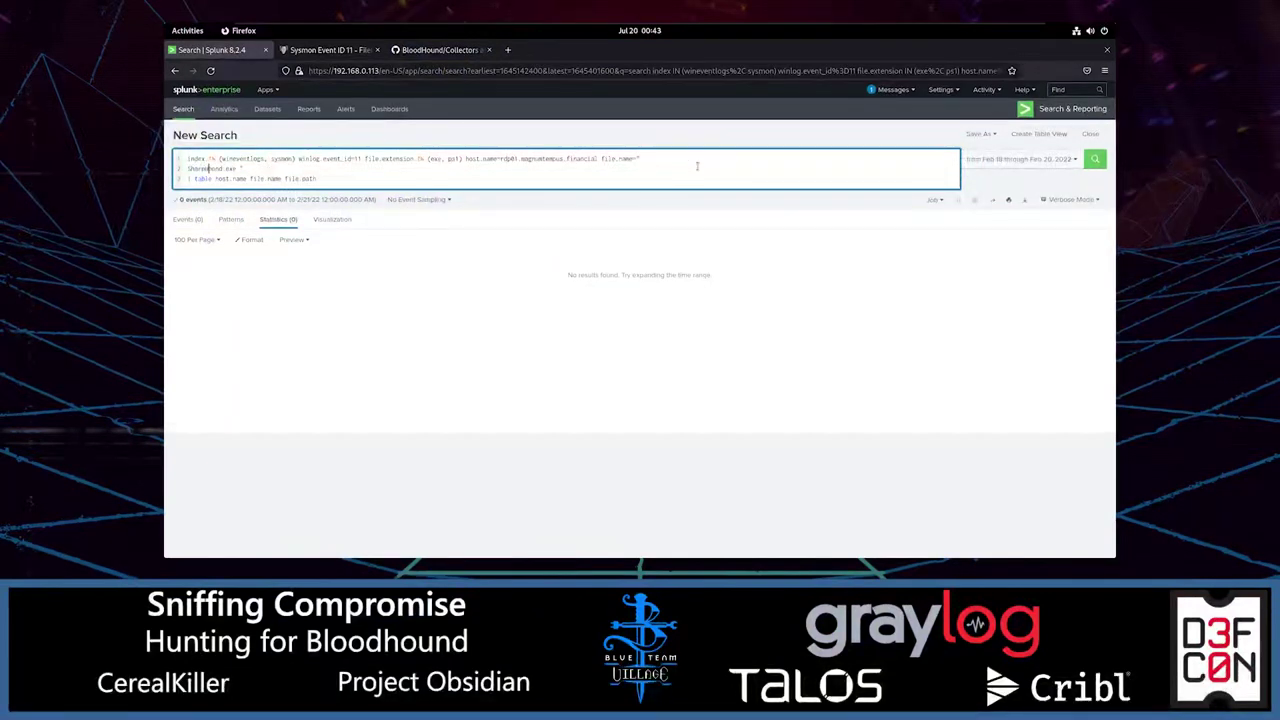
key(BackSpace)
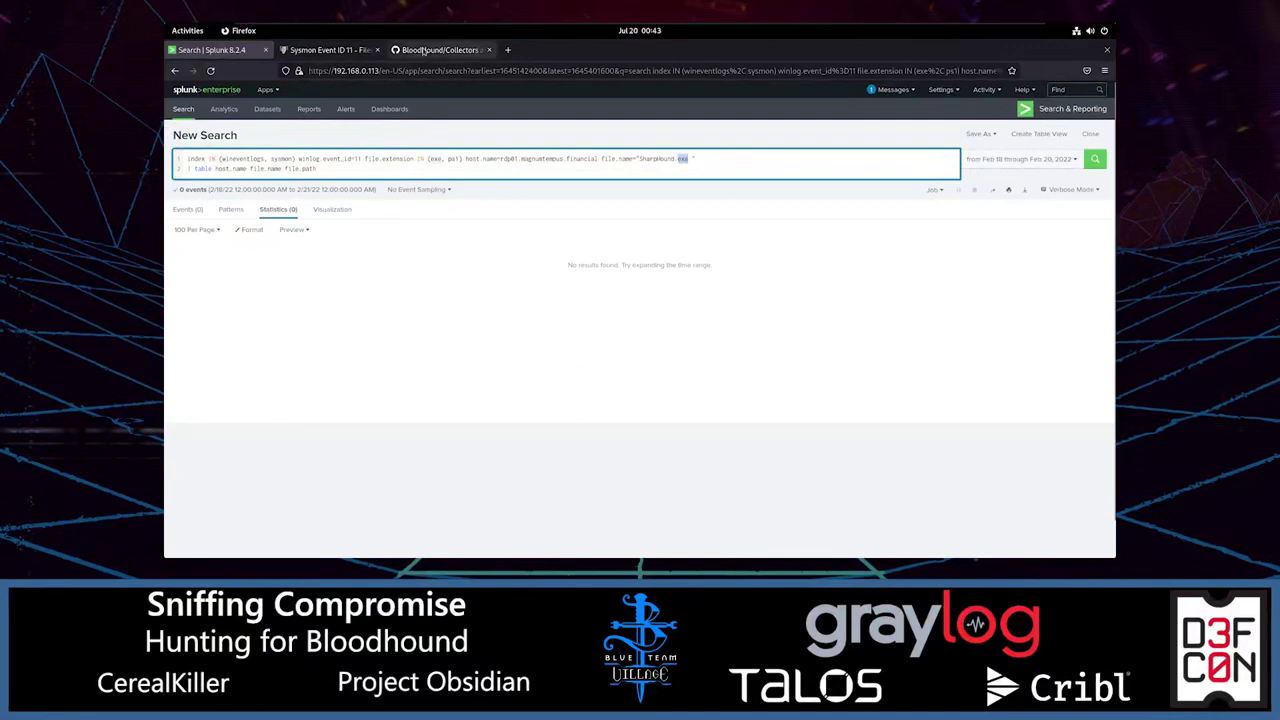
click(440, 50)
key(ctrl+Tab)
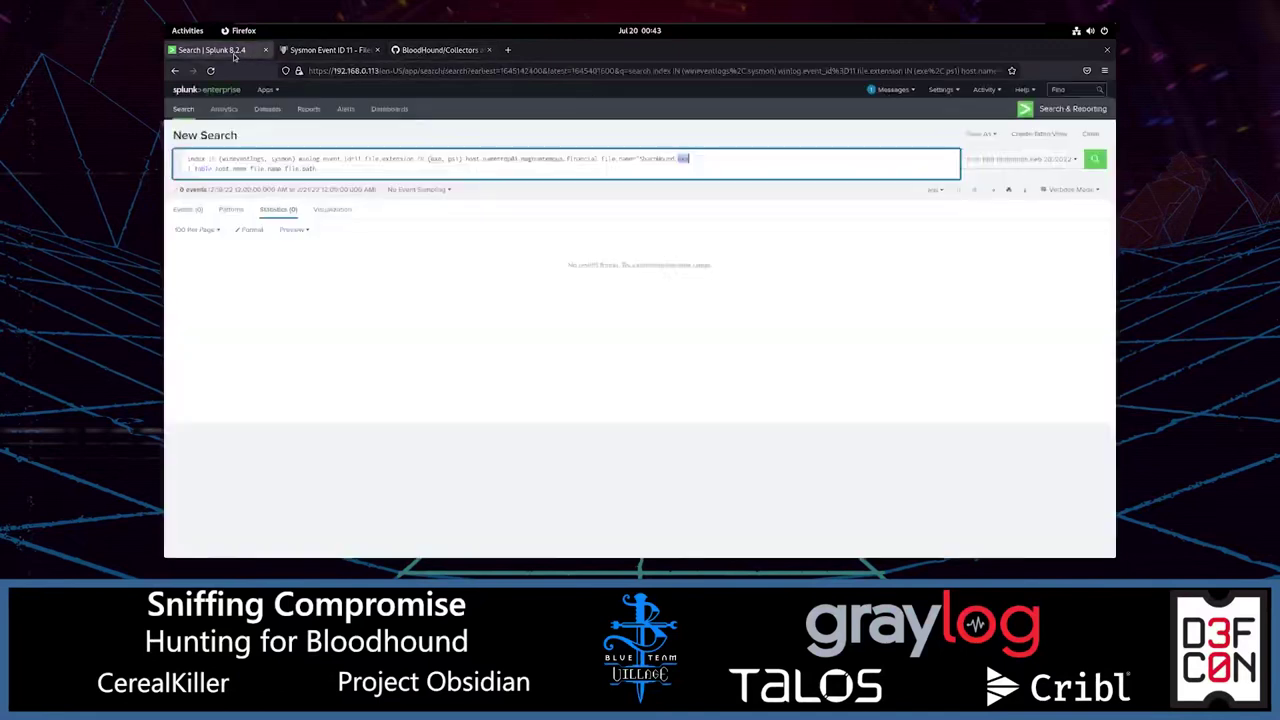
text(ps)
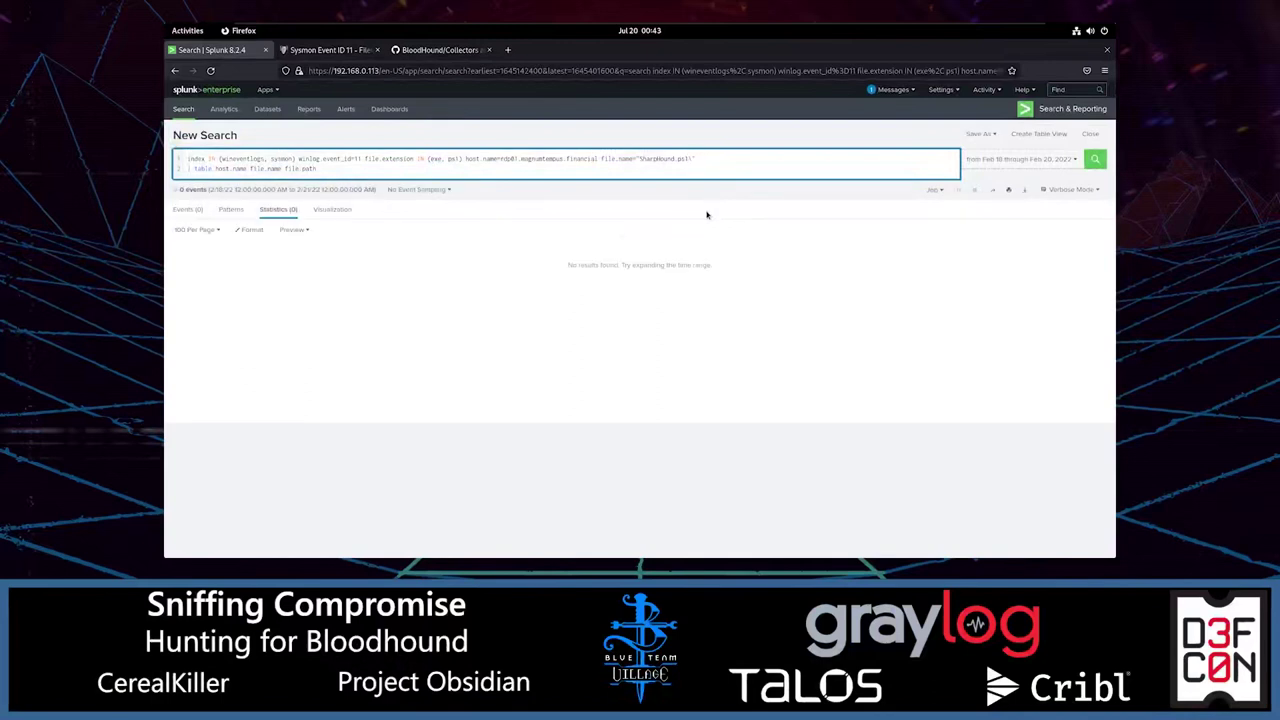
text(1)
key(Return)
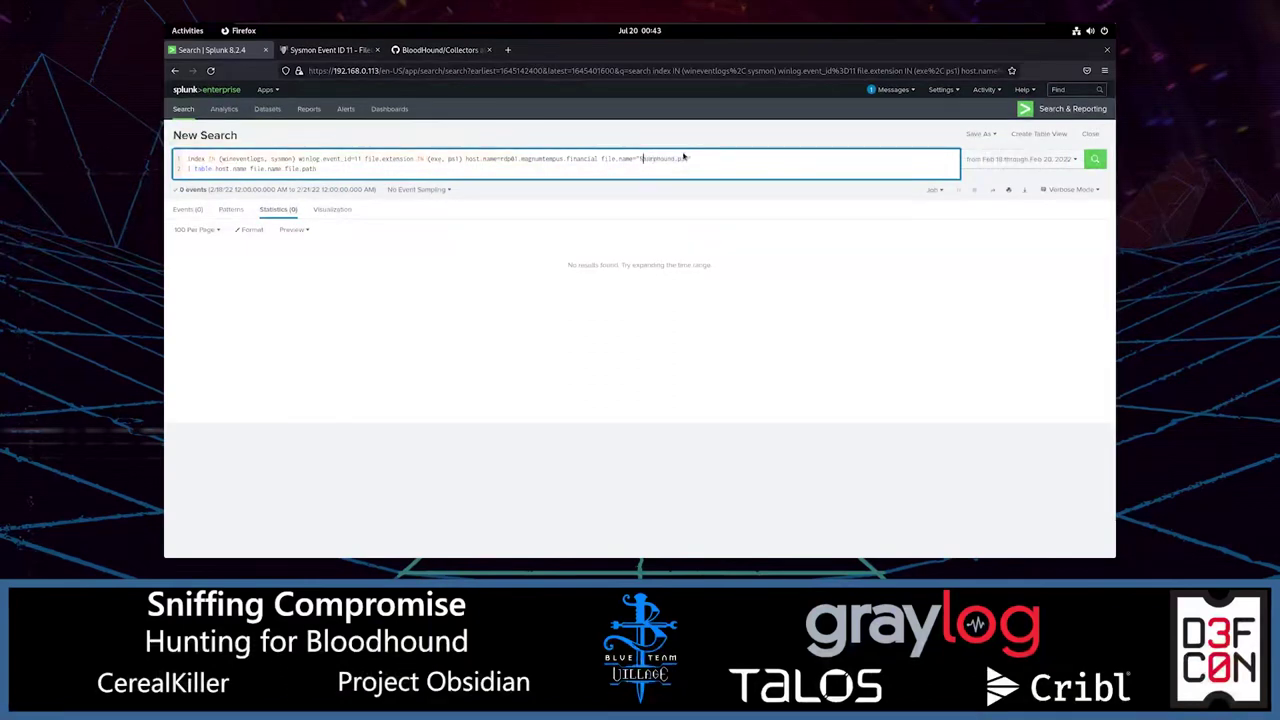
Retry with a wildcard and SharpHound.exe, then erase the file.name condition from the query.
text(*)
key(Return)
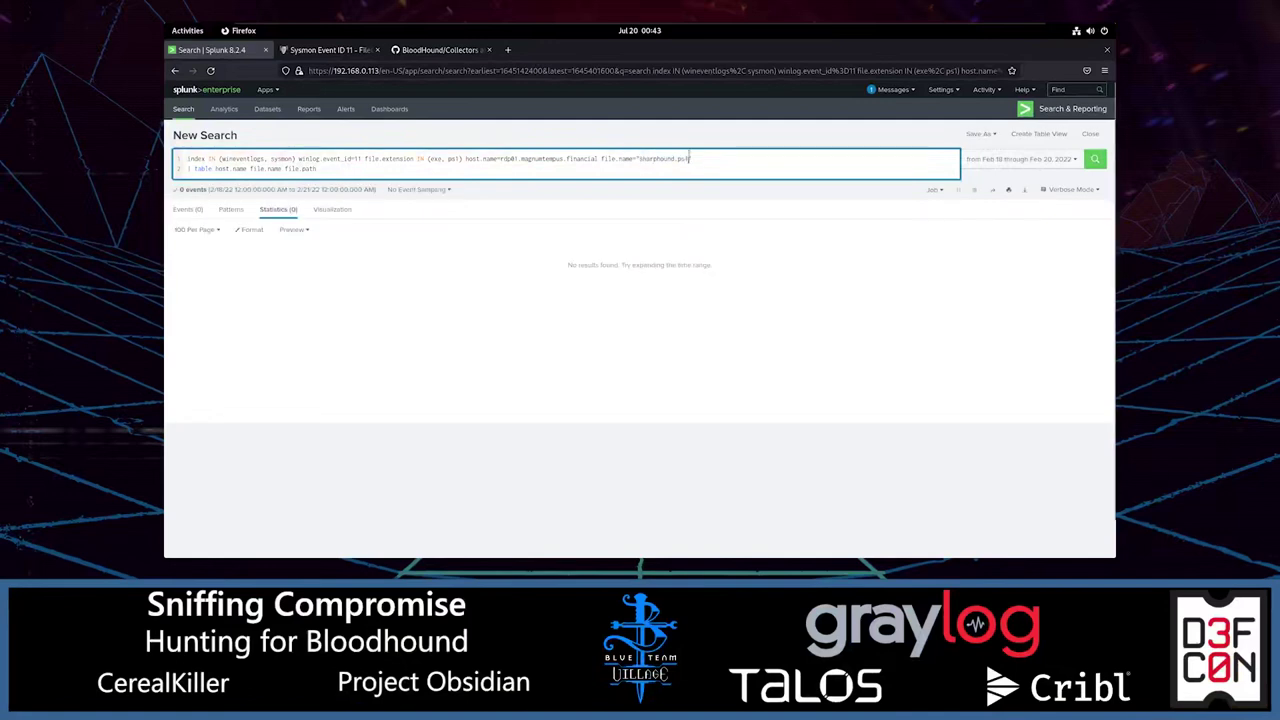
key(BackSpace)
key(BackSpace)
text(exe")
key(BackSpace)
key(BackSpace)
key(BackSpace)
key(BackSpace)
key(BackSpace)
key(BackSpace)
key(BackSpace)
key(BackSpace)
key(BackSpace)
key(BackSpace)
key(BackSpace)
key(BackSpace)
key(BackSpace)
key(BackSpace)
key(BackSpace)
key(BackSpace)
key(BackSpace)
key(BackSpace)
key(BackSpace)
key(BackSpace)
key(BackSpace)
key(BackSpace)
key(BackSpace)
key(BackSpace)
key(BackSpace)
key(BackSpace)
key(BackSpace)
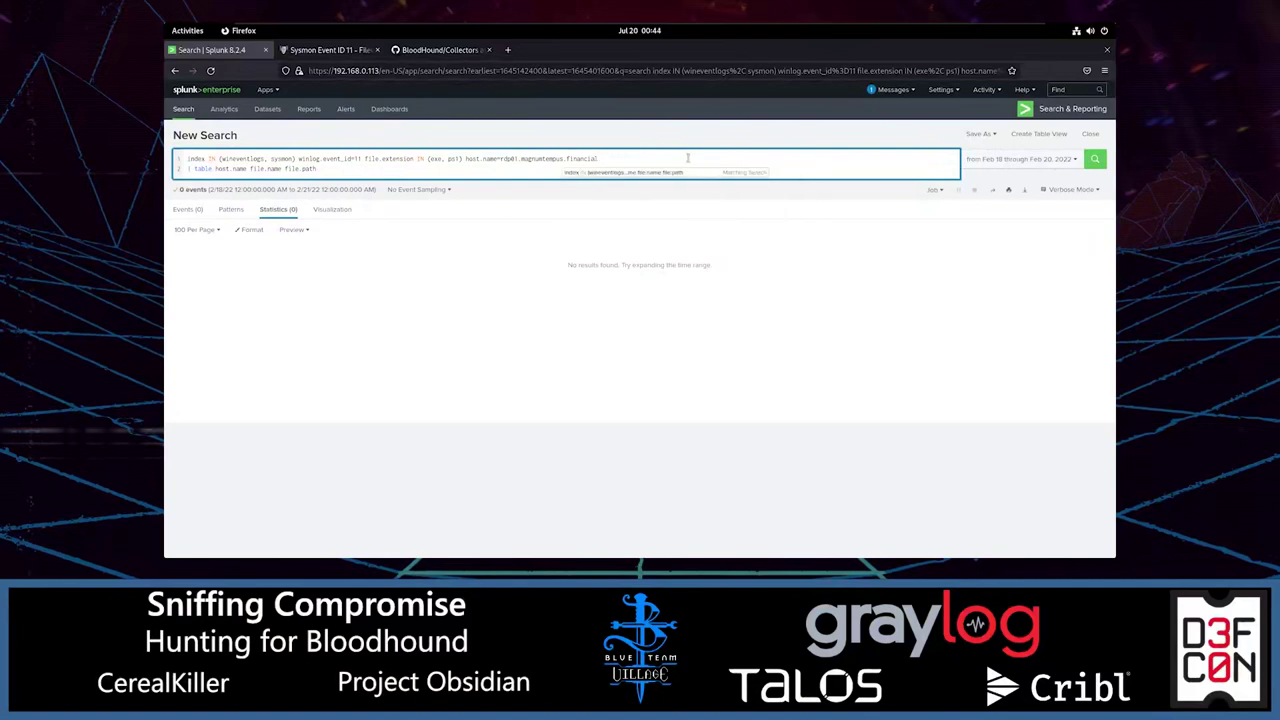
Run the rdp01 query with no file name filter and scroll its 729-event table.
key(Return)
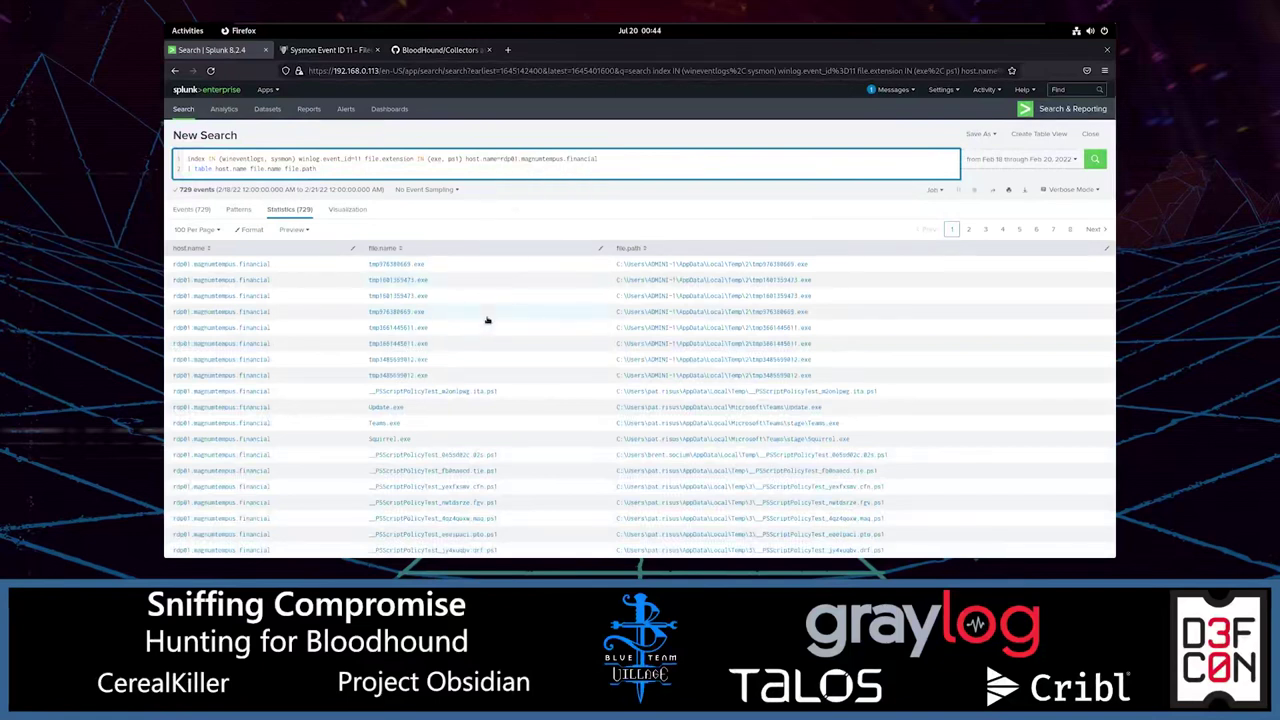
scroll(508, 320, down, 2)
scroll(560, 360, up, 2)
Replace the rdp01 host condition with a sharphound.exe / sharphound.ps1 file name filter, run it, and select the query.
drag(612, 162, 466, 158)
key(BackSpace)
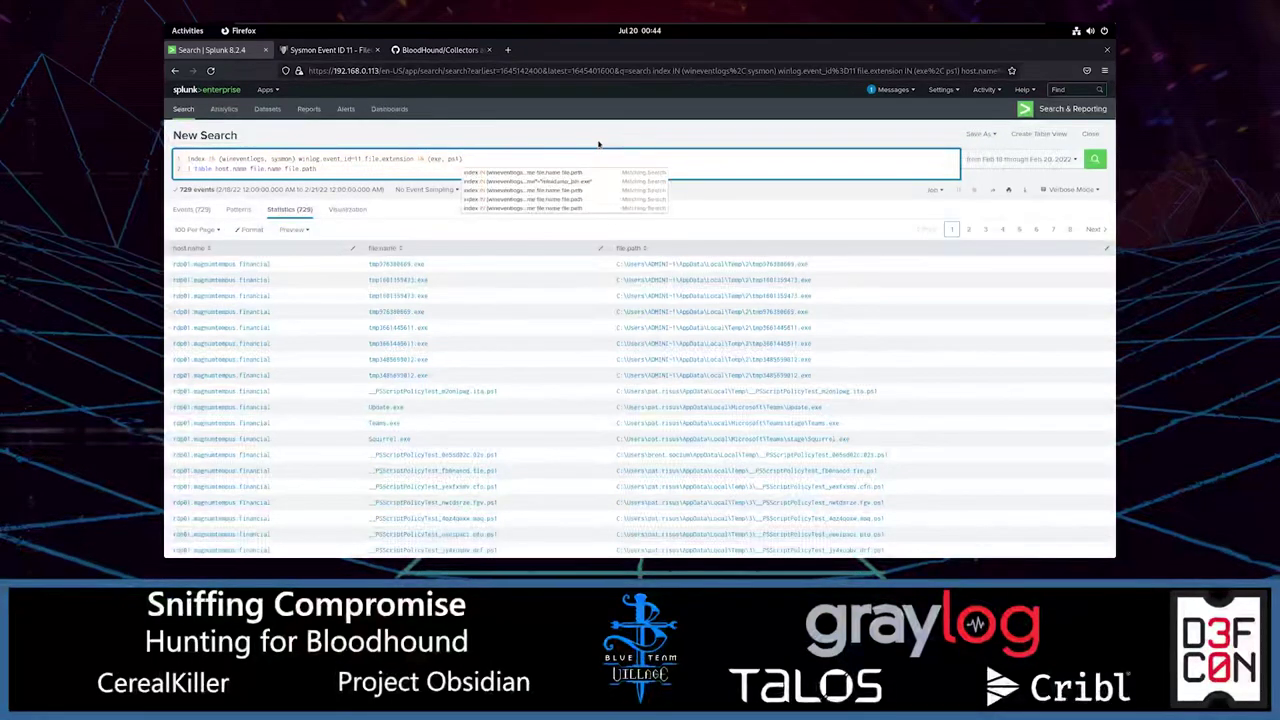
text(file.)
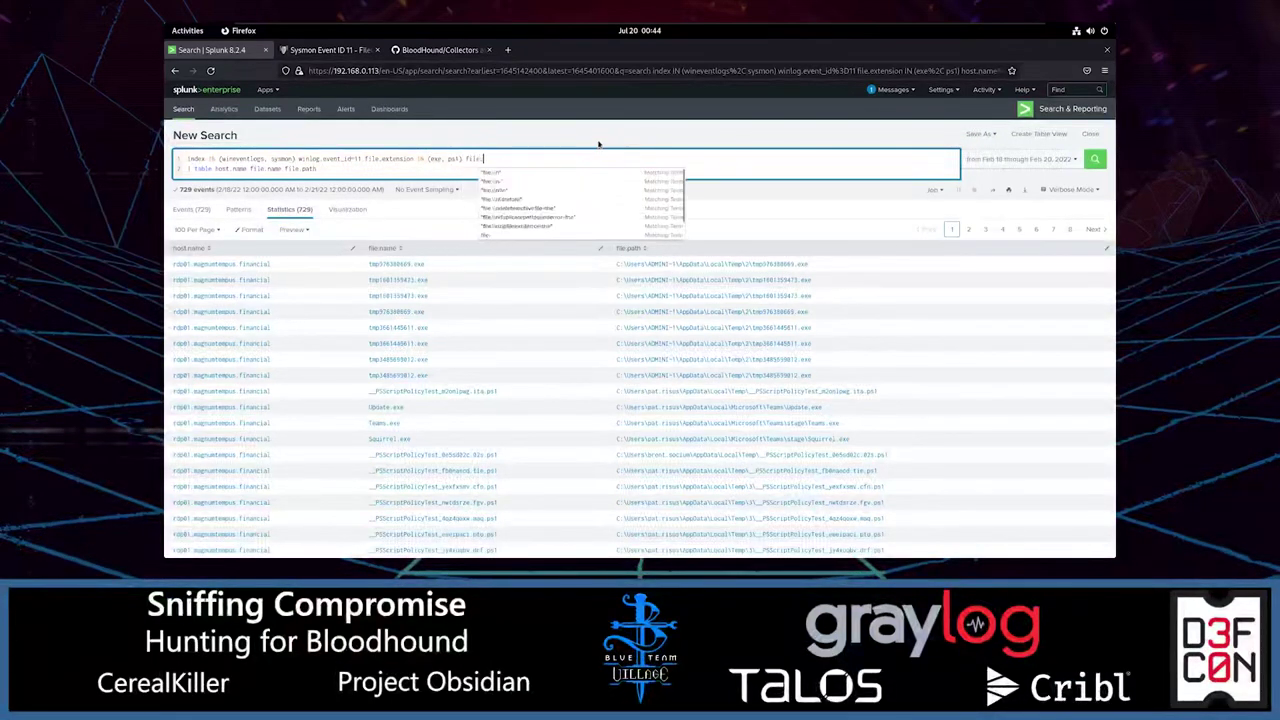
text(name !=)
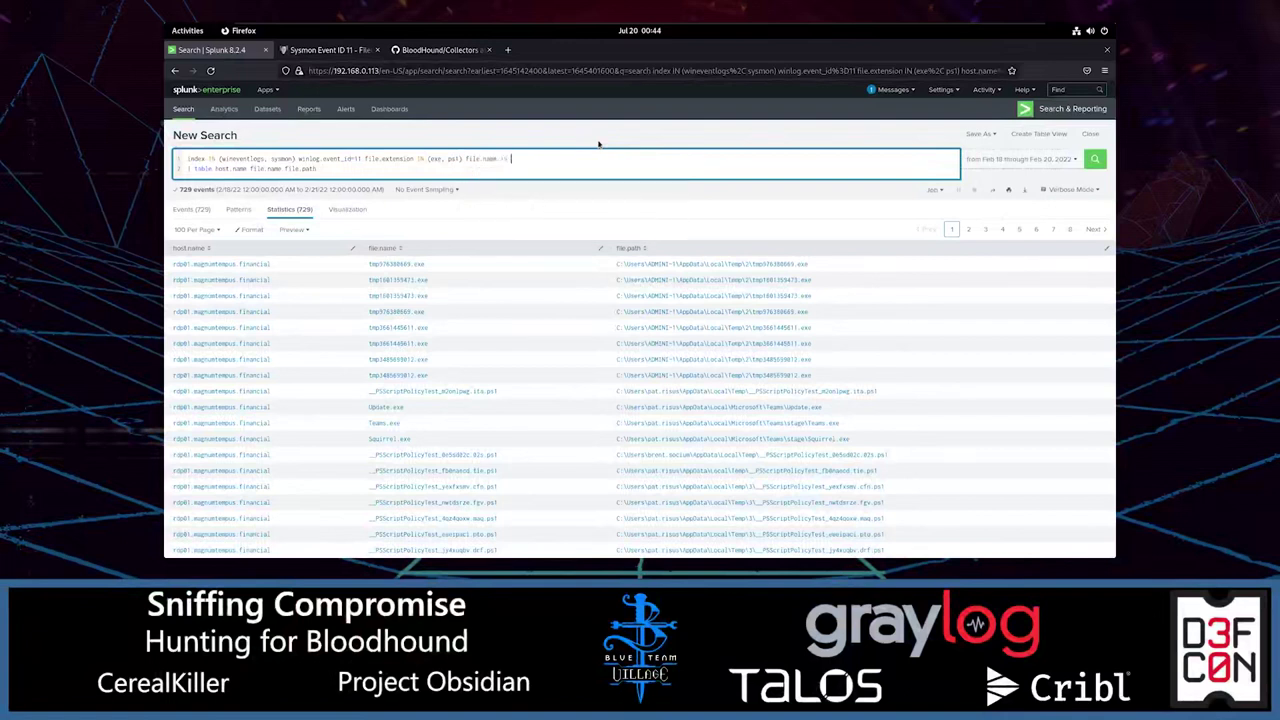
text((sharphound.exe, sharphound.ps1)
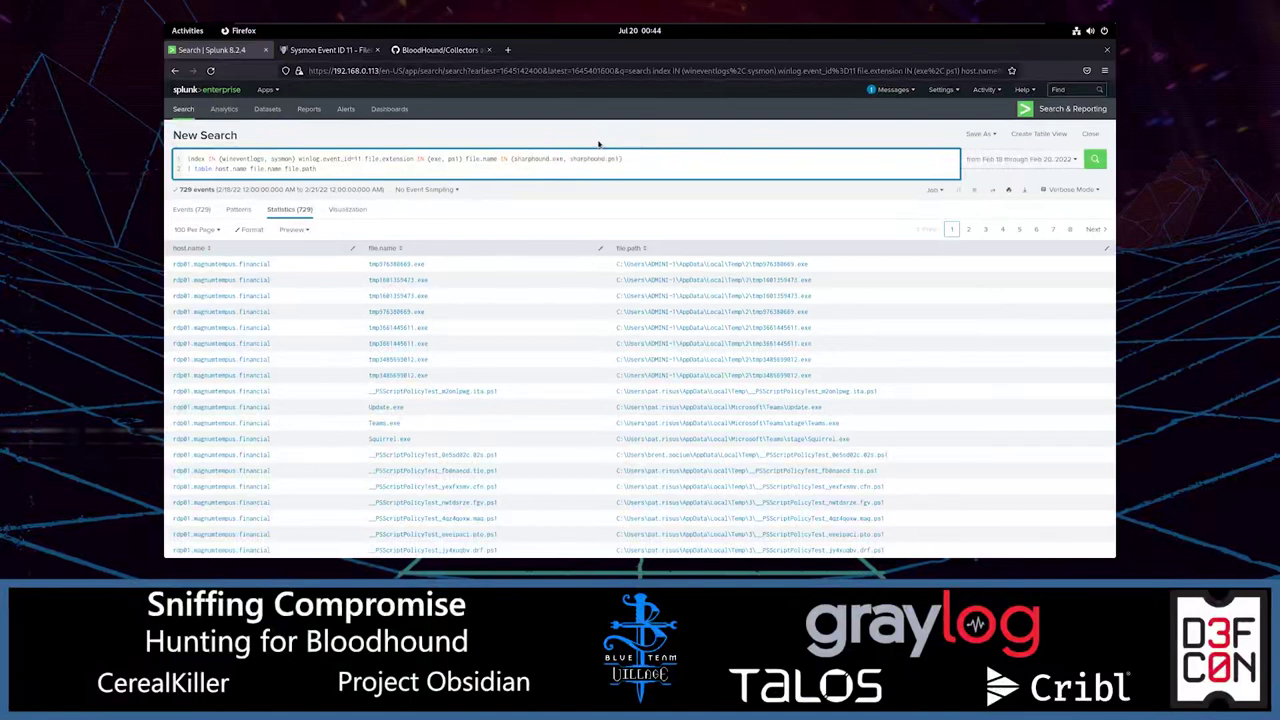
click(1094, 160)
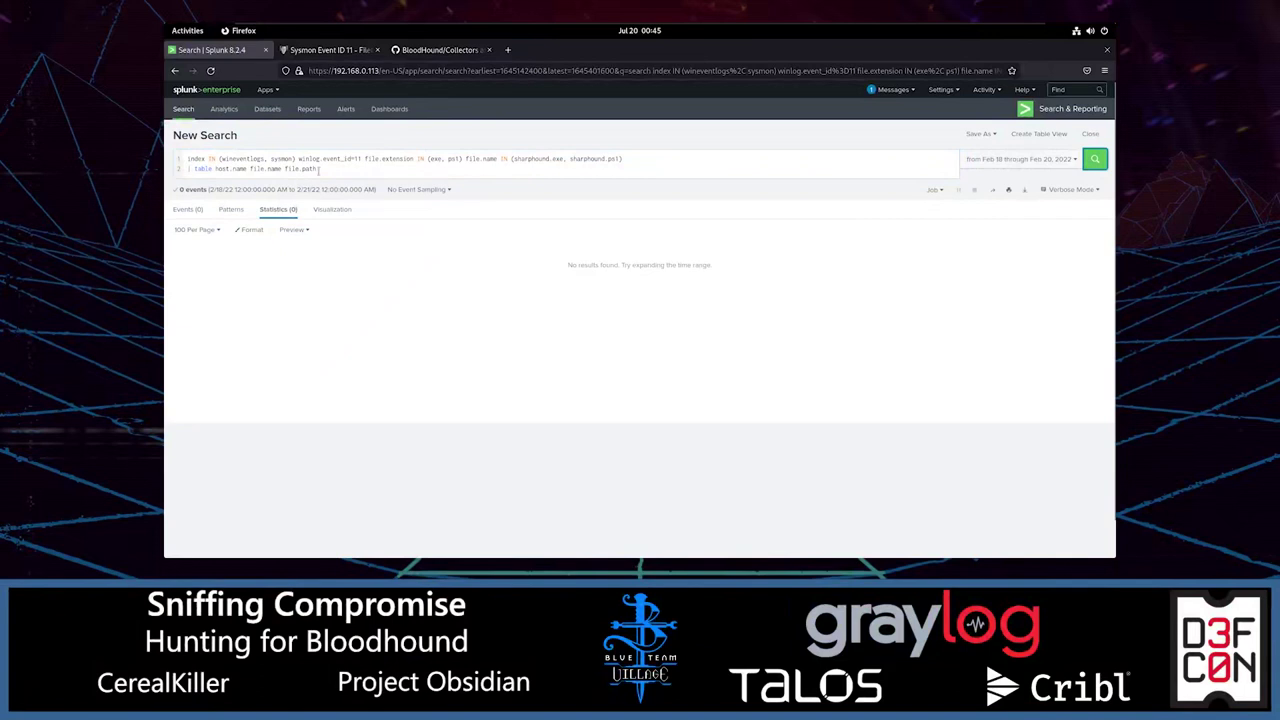
click(322, 172)
key(ctrl+a)
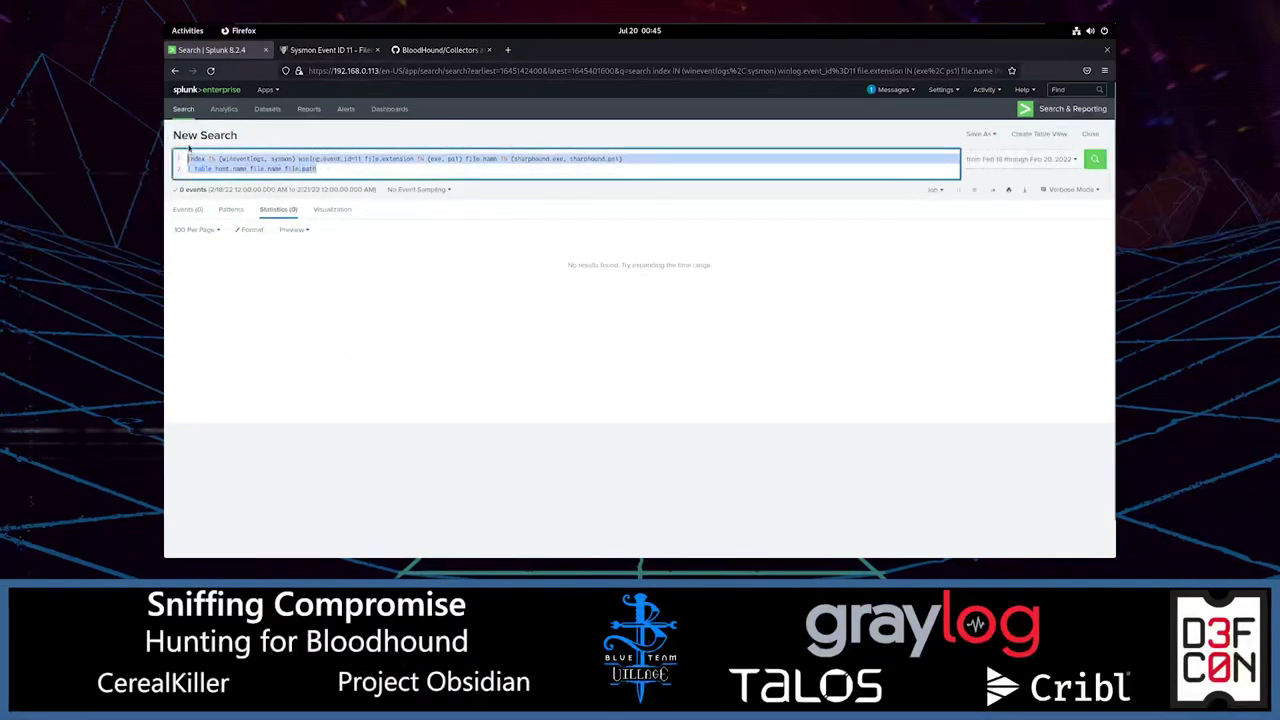
In the VS Code hunting notes, add the heading 'Search for file creation:'.
key(alt+Tab)
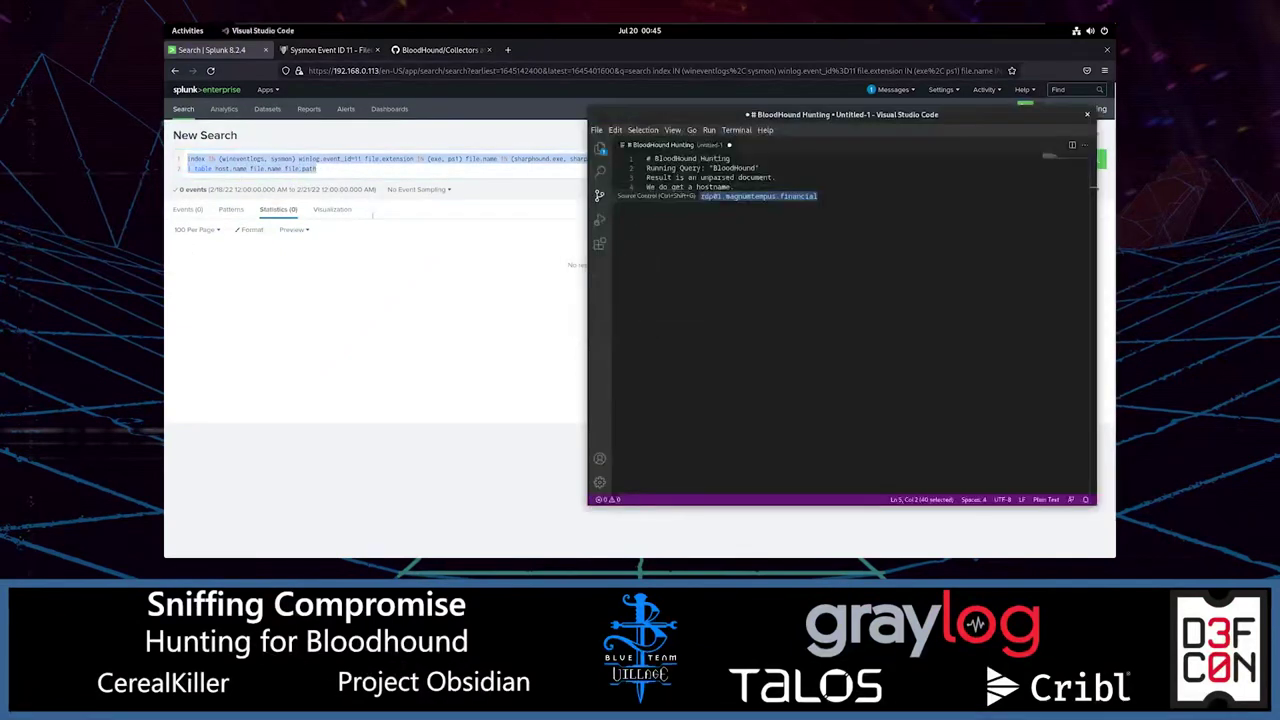
key(Return)
key(Return)
key(Return)
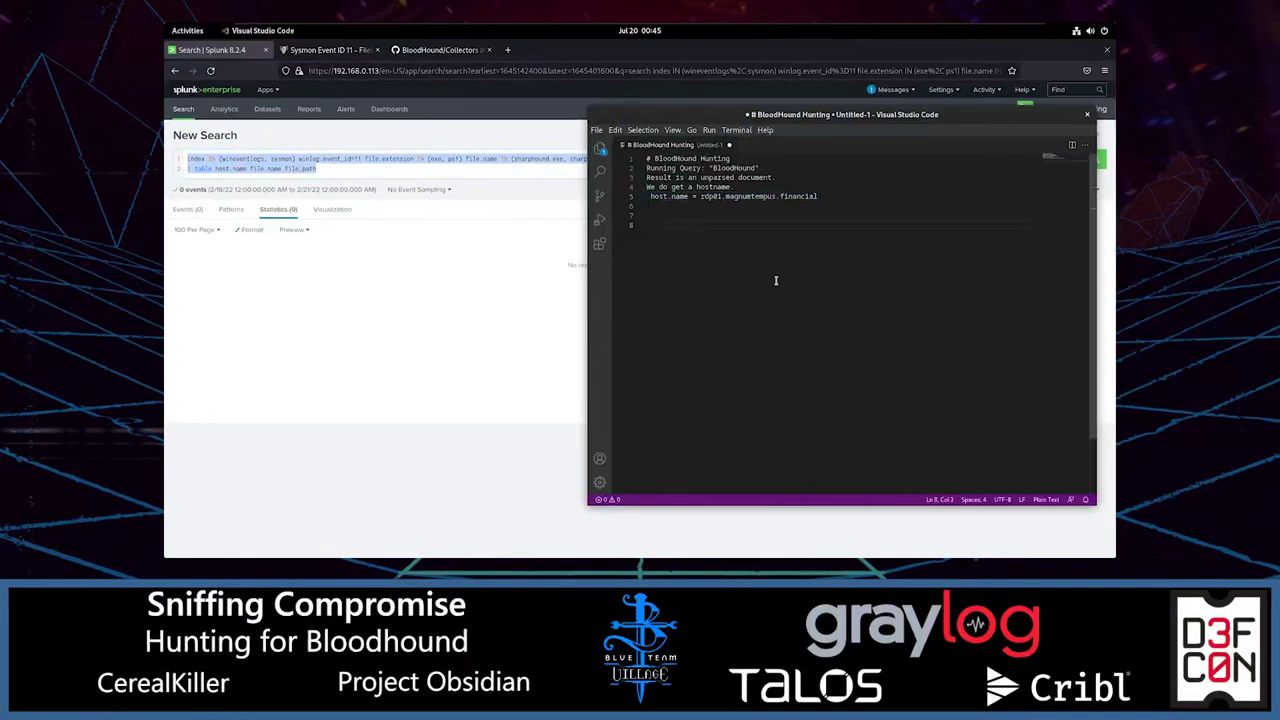
key(BackSpace)
key(BackSpace)
text(Search for file cree)
key(BackSpace)
text(ation:)
Paste the Splunk file-creation query below the heading inside ``` code fences.
key(Return)
key(ctrl+v)
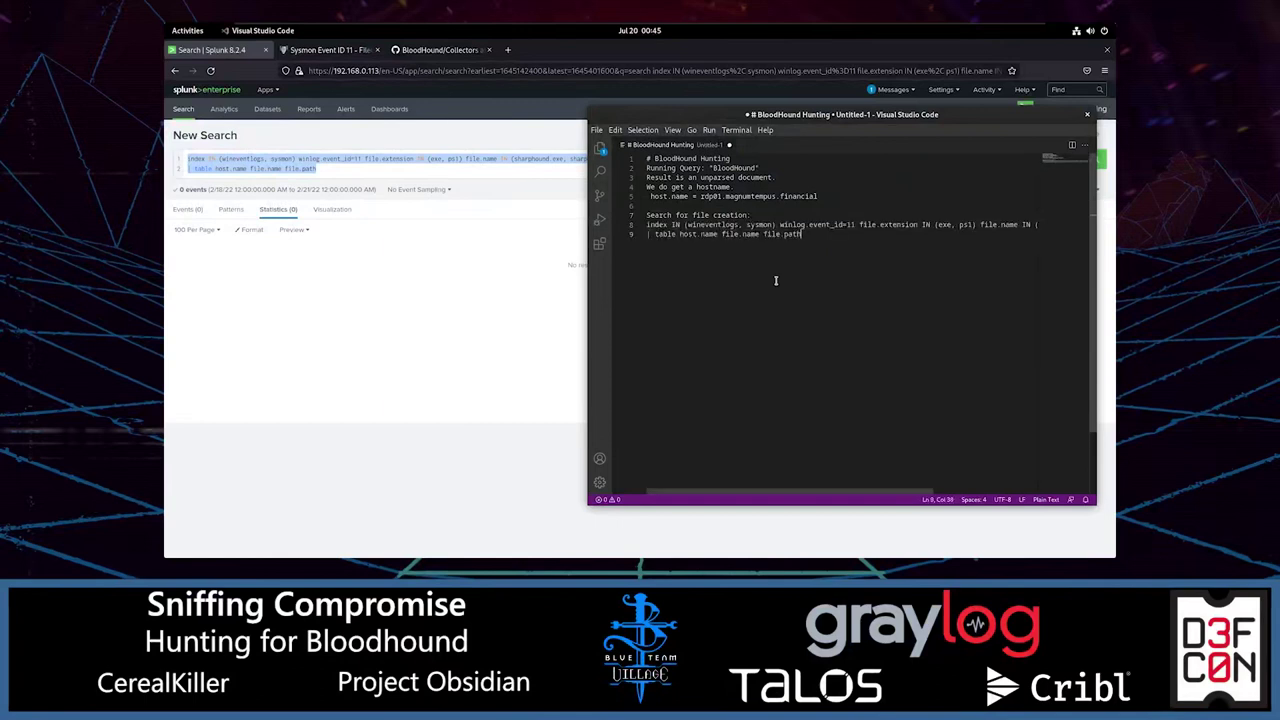
drag(822, 237, 633, 231)
key(Return)
key(Up)
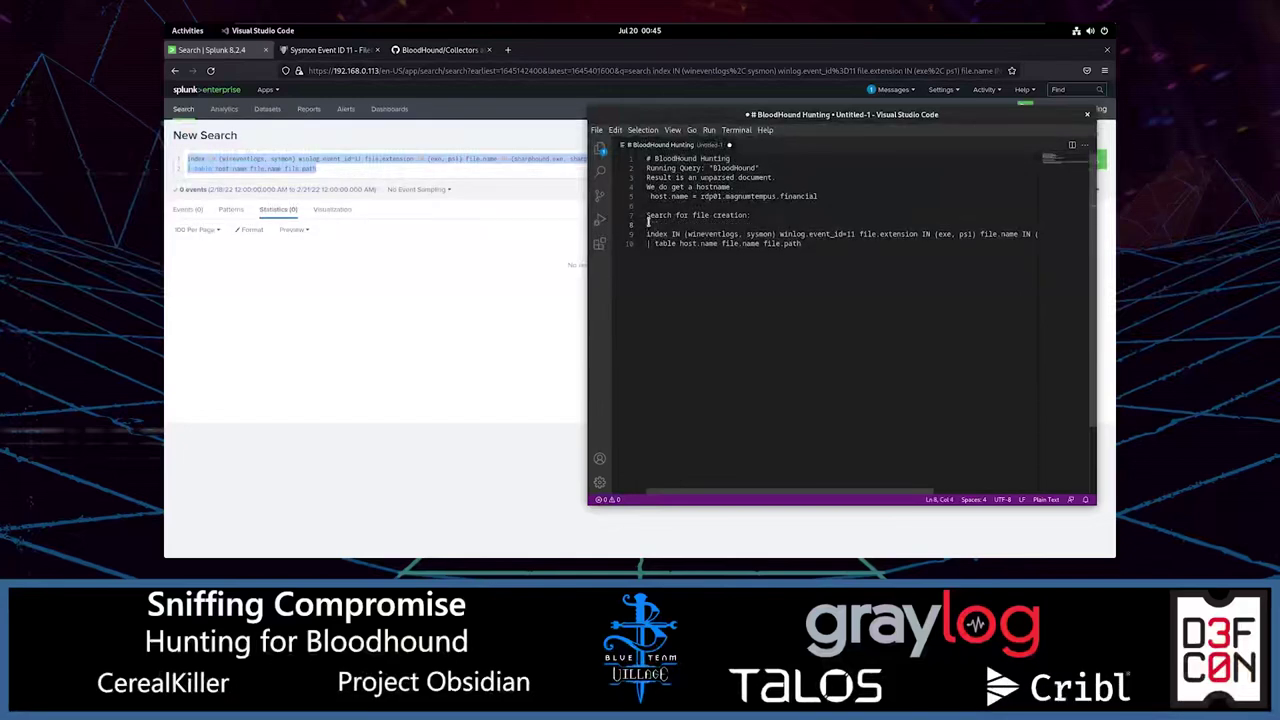
text(```)
click(672, 281)
key(Return)
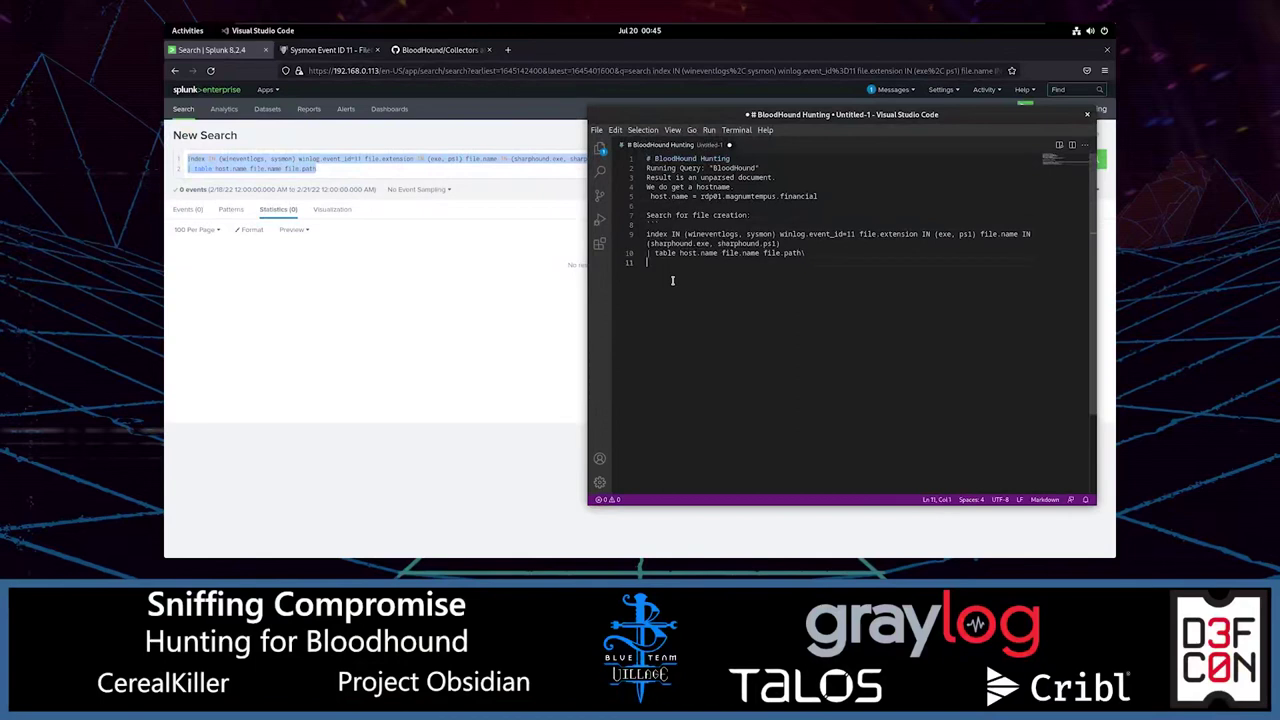
text(```)
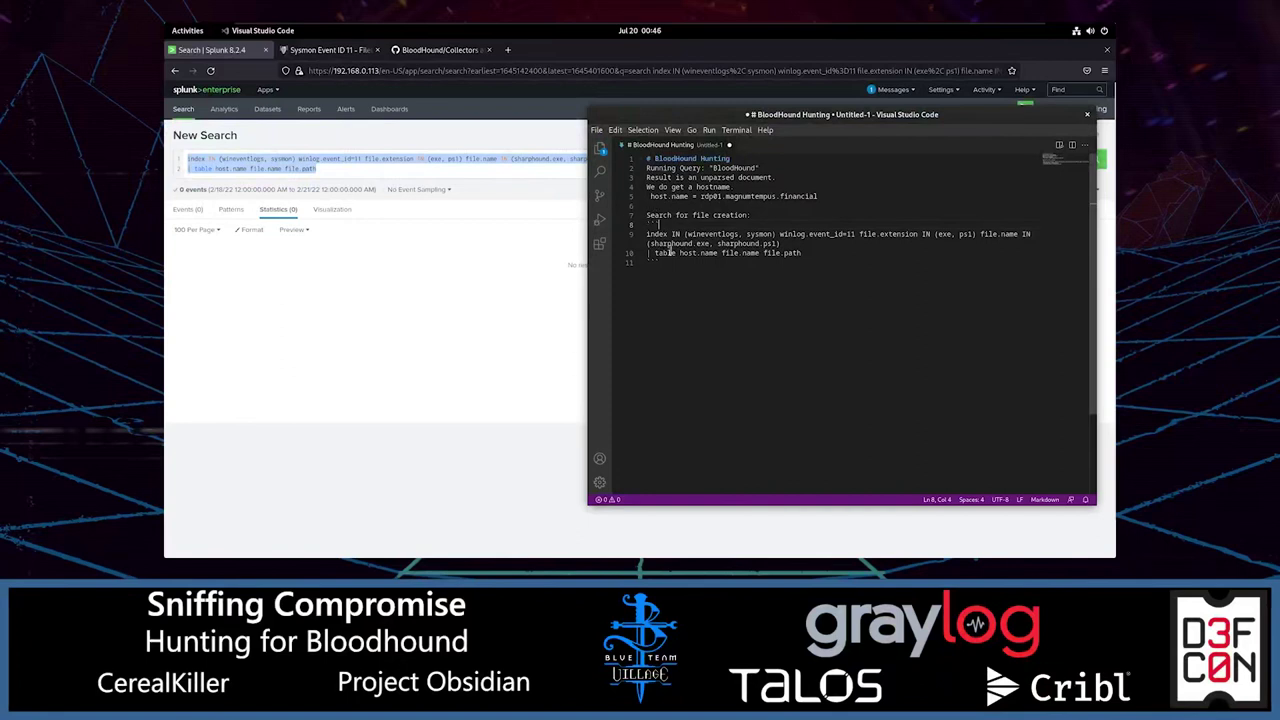
Note below the code block that the search gave no results, suggesting missing logging or another source.
click(676, 276)
key(Return)
text(This gave us no resul)
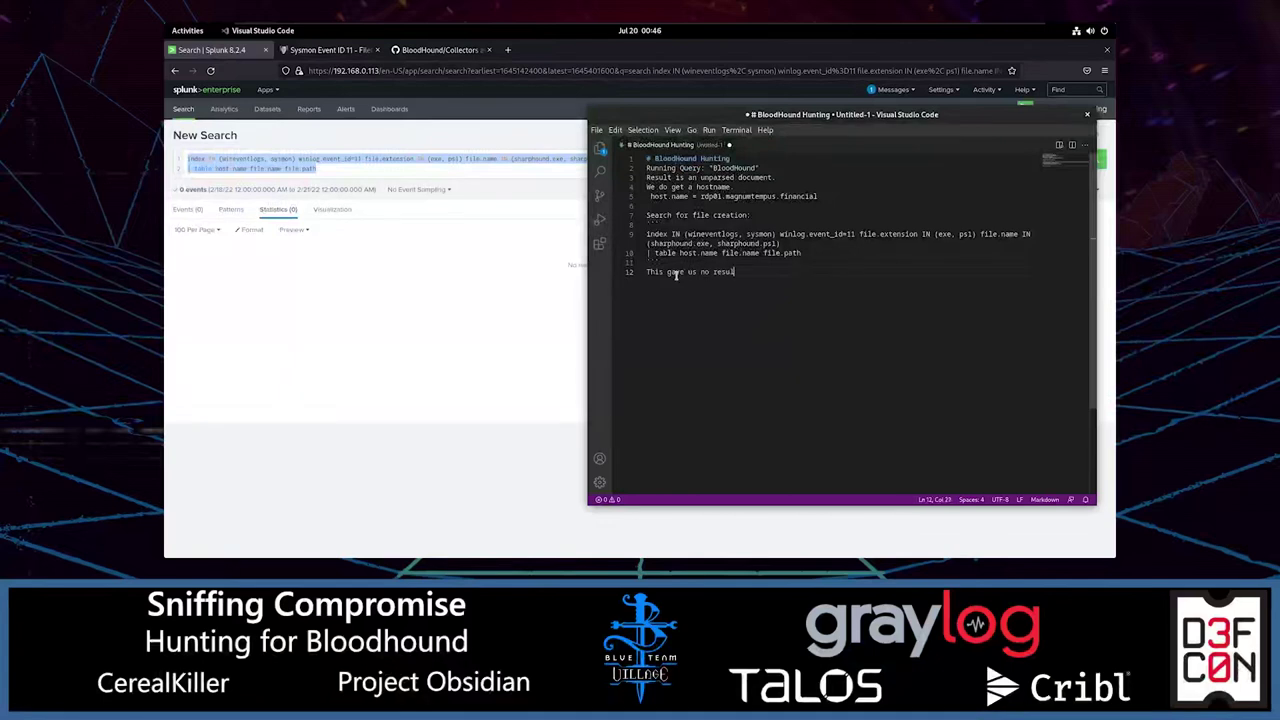
text(ts. Either we did not log this or Bloodhou)
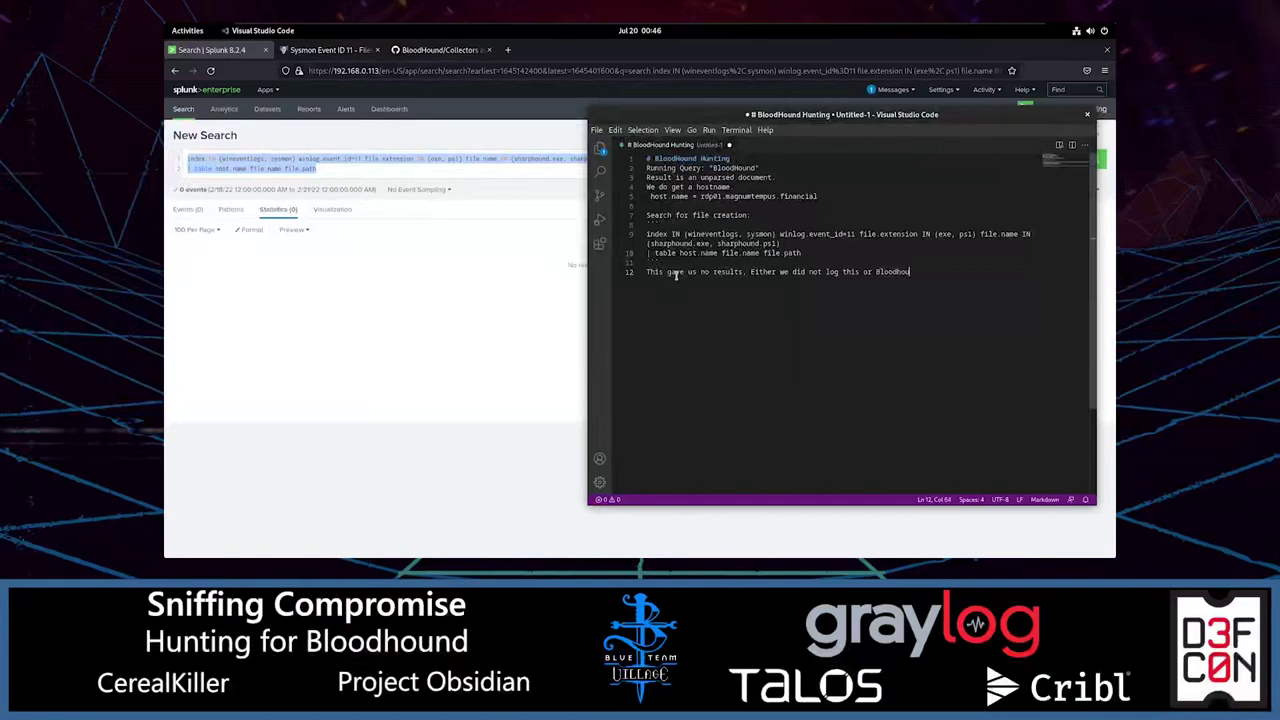
text(nd / SharpHound was ran from memory.)
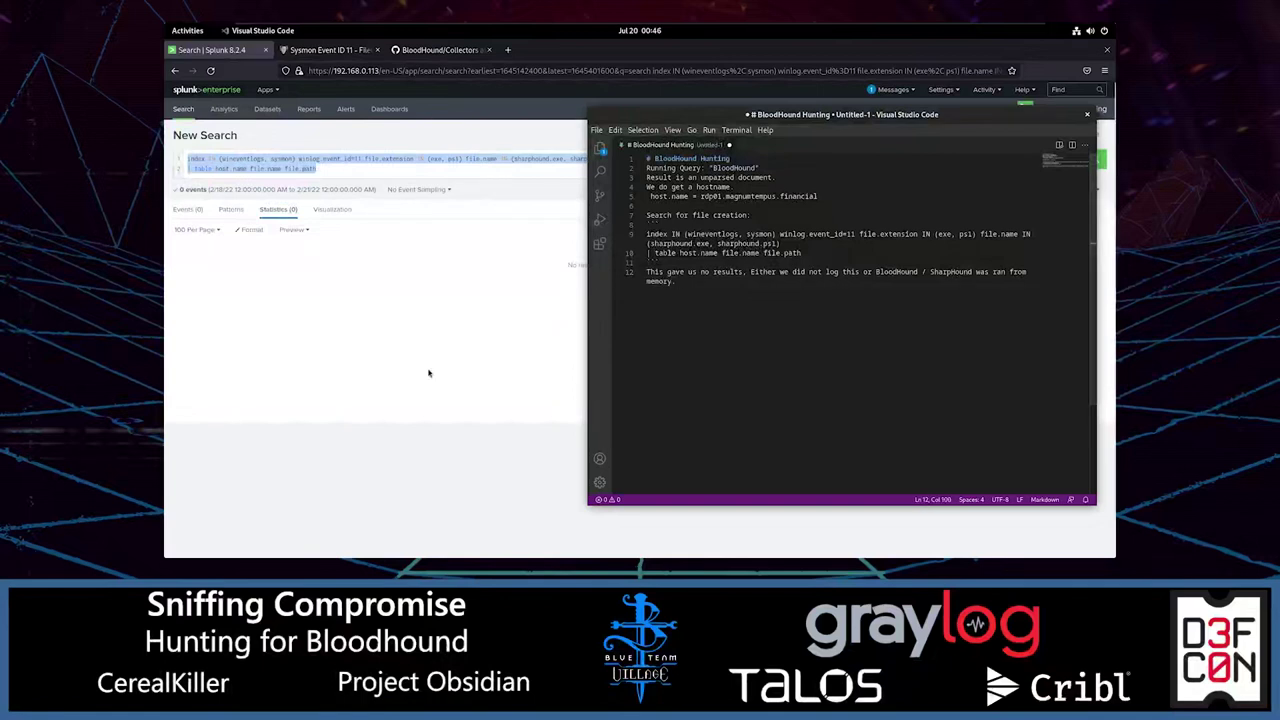
click(376, 443)
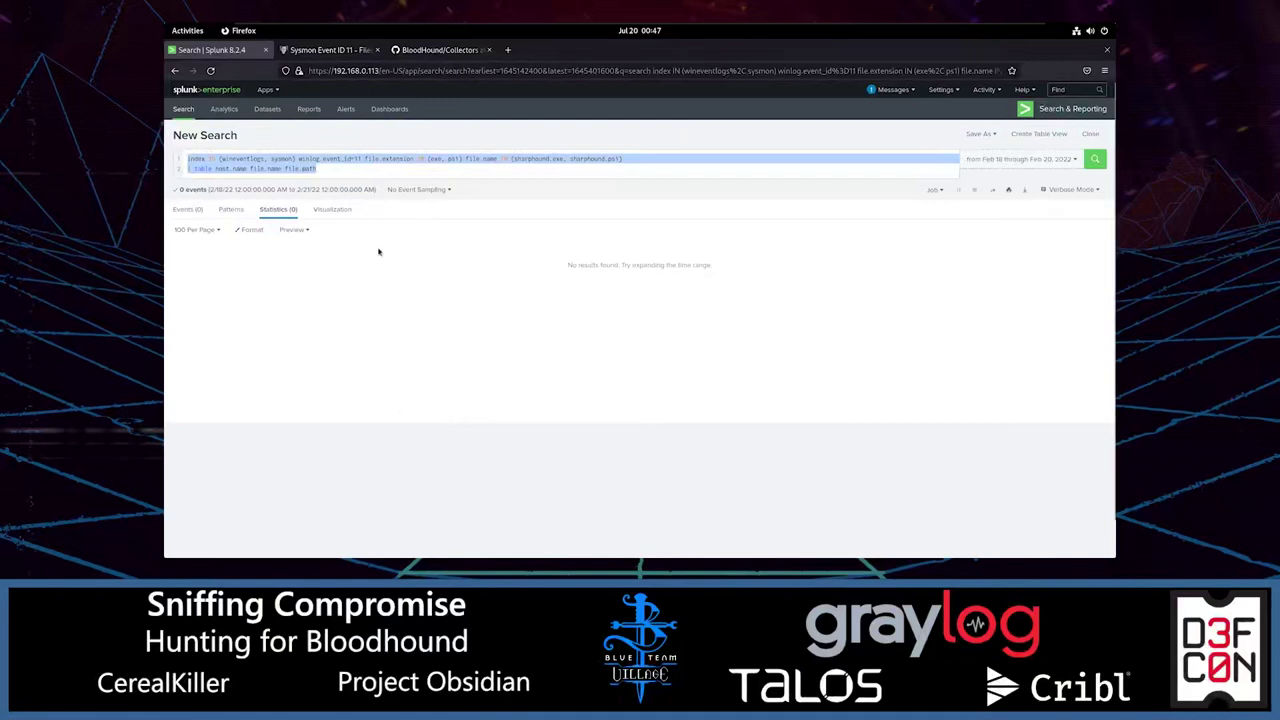
Run a plain sharphound keyword search and browse the 3 returned events.
drag(343, 170, 187, 158)
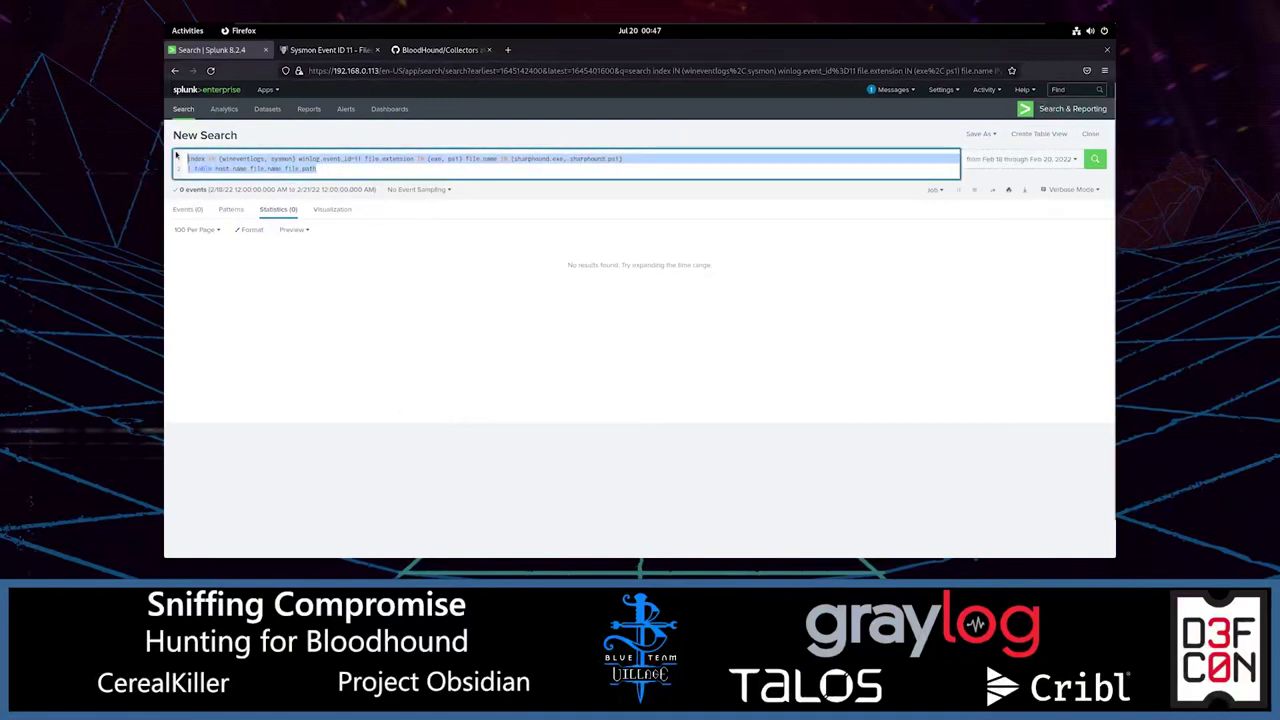
text(sharp)
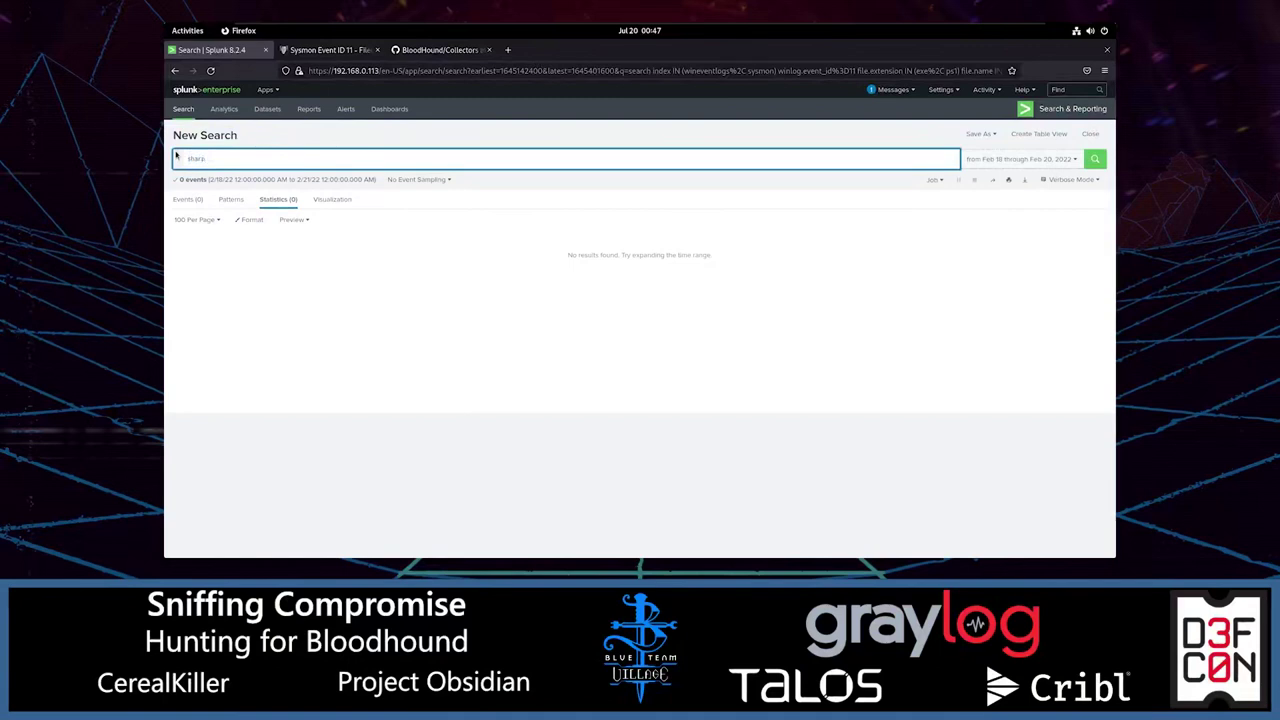
text(hound)
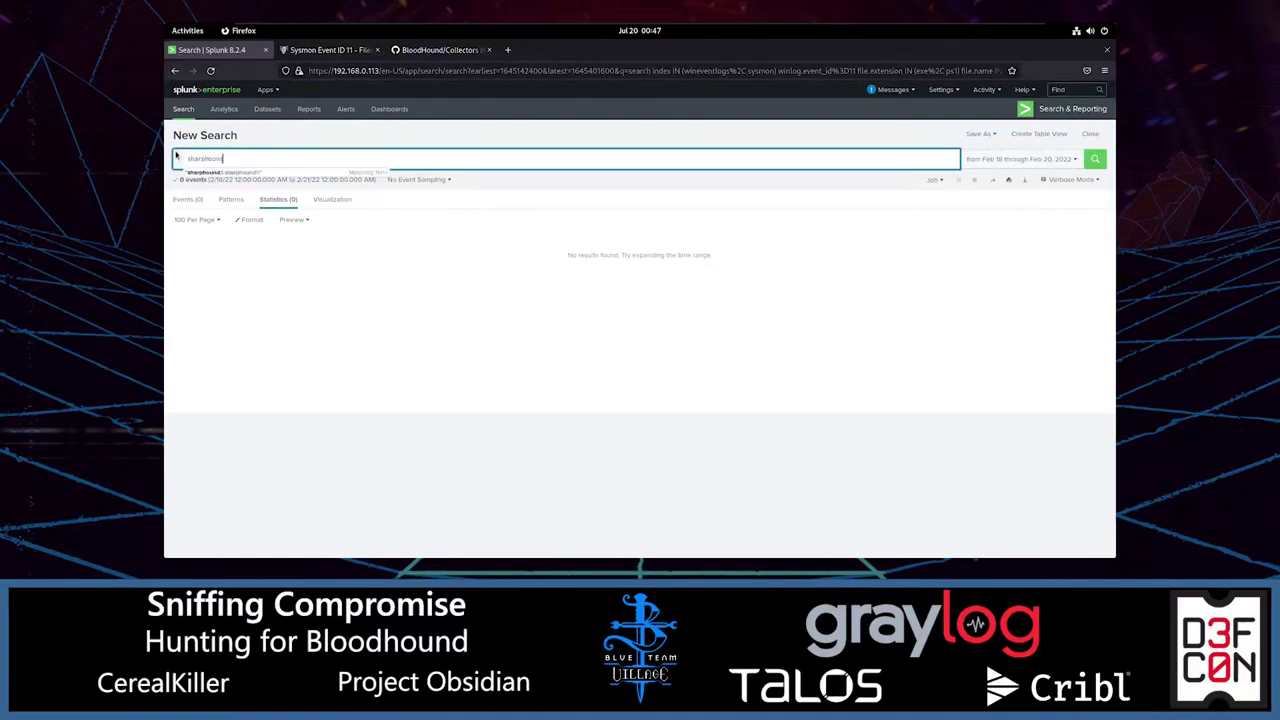
key(Return)
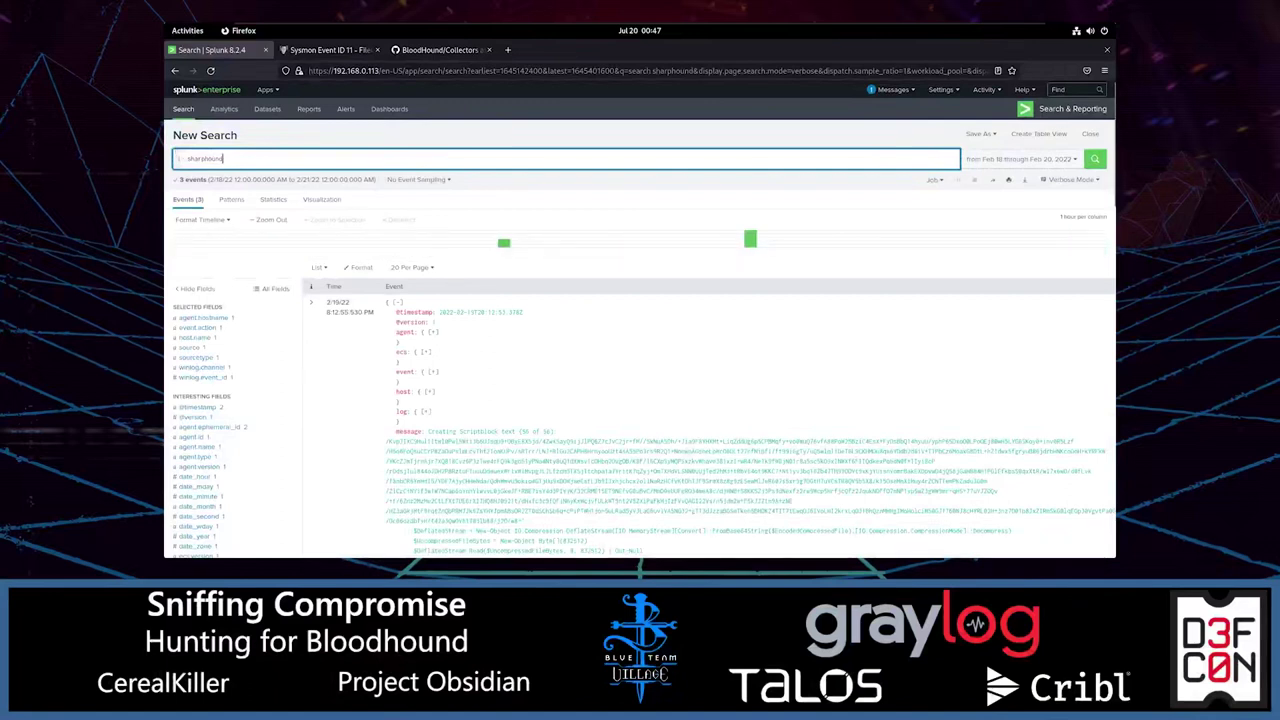
scroll(430, 343, down, 5)
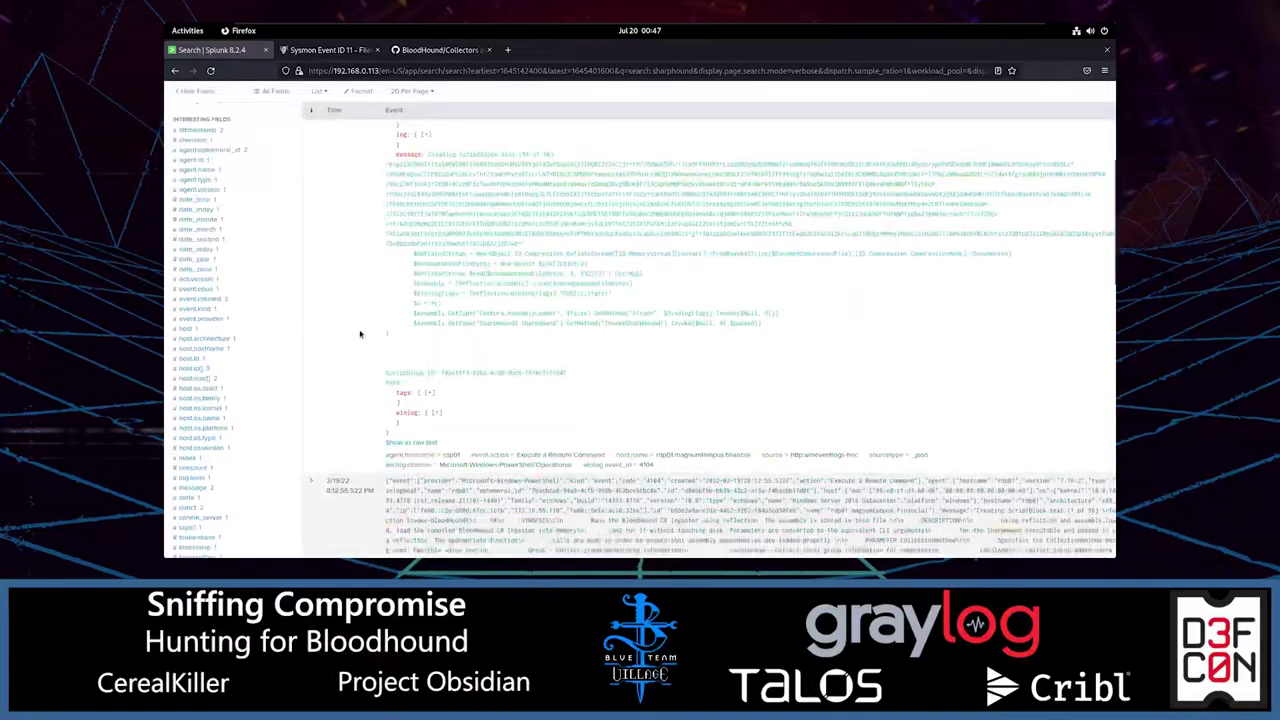
scroll(360, 335, up, 10)
scroll(362, 338, down, 12)
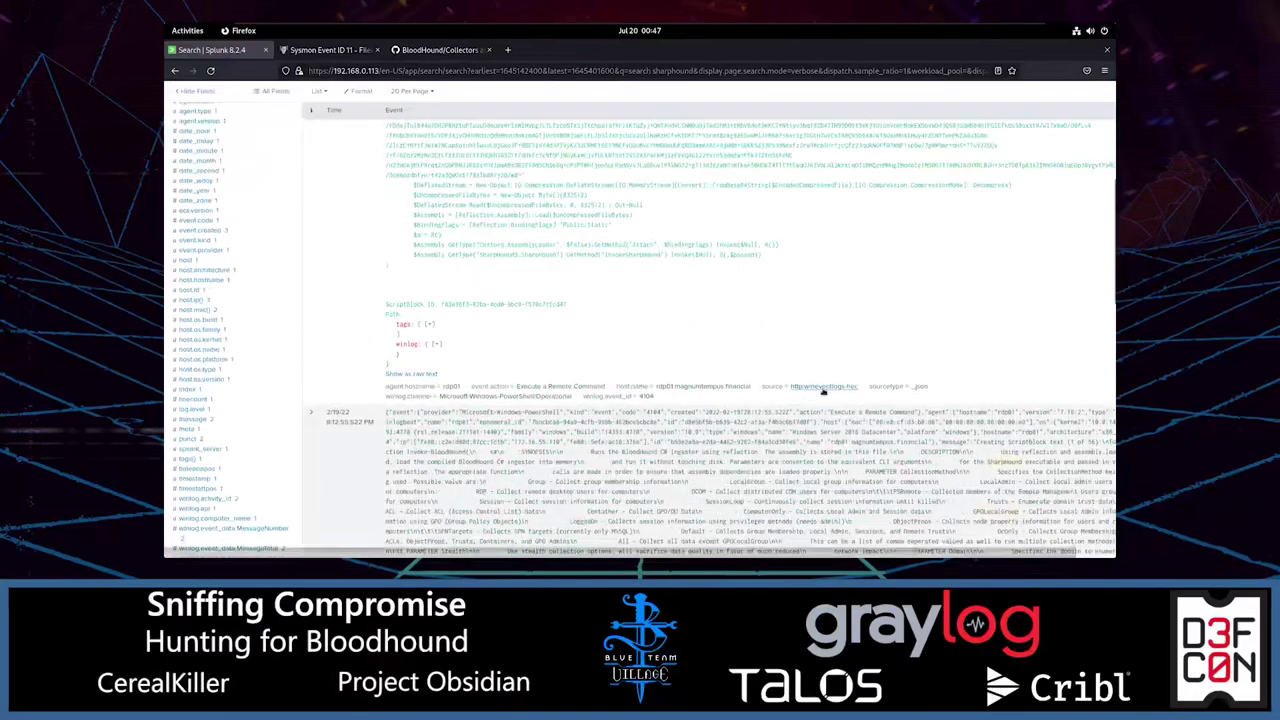
scroll(470, 368, down, 1)
scroll(375, 337, up, 8)
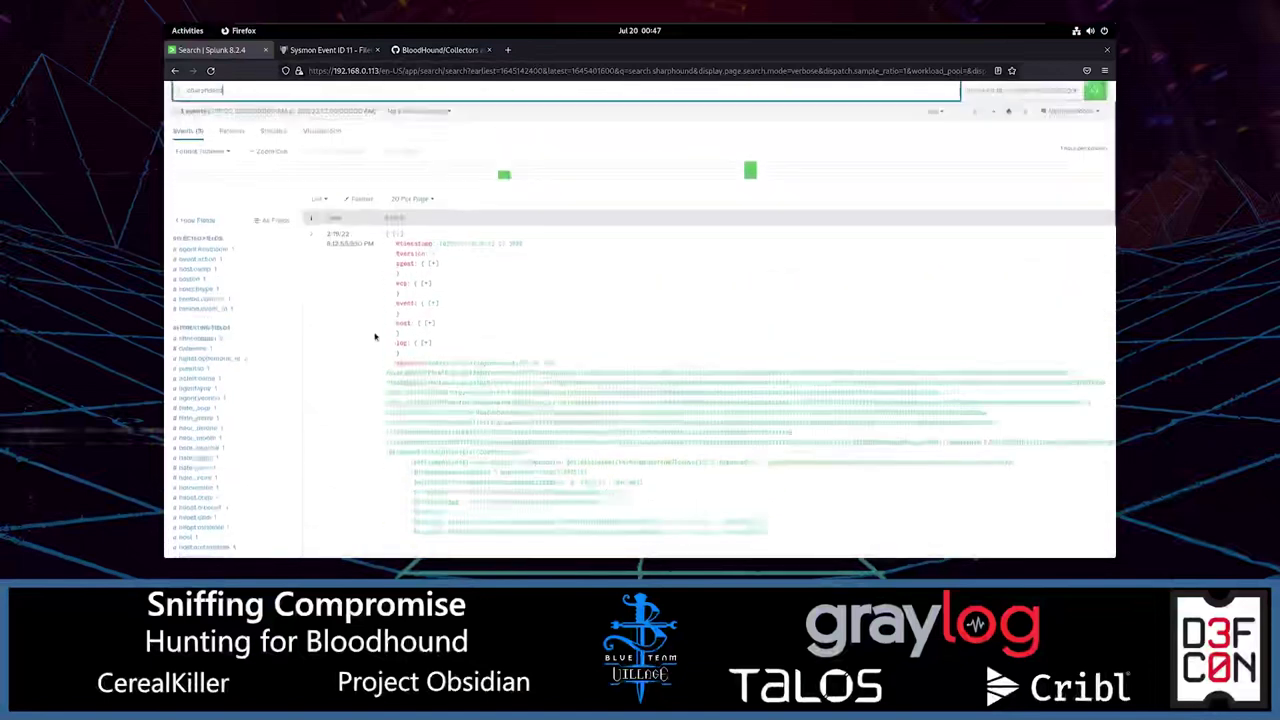
scroll(372, 335, down, 5)
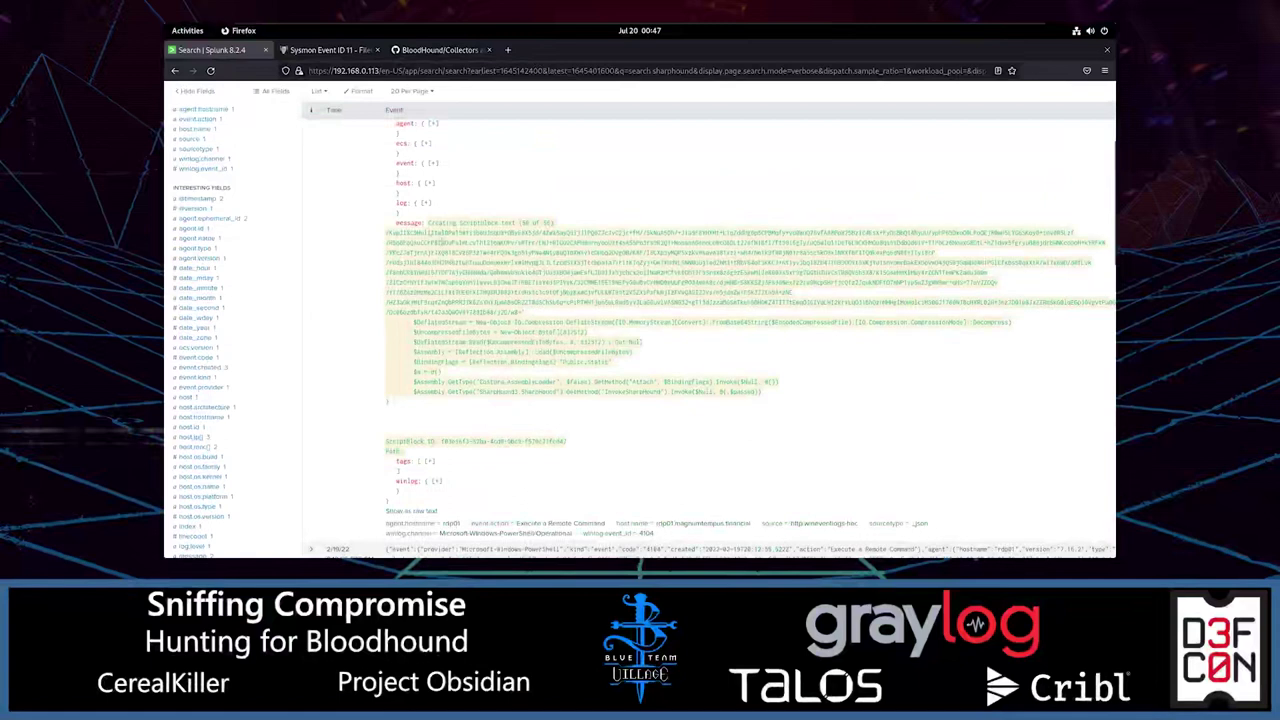
scroll(592, 390, down, 3)
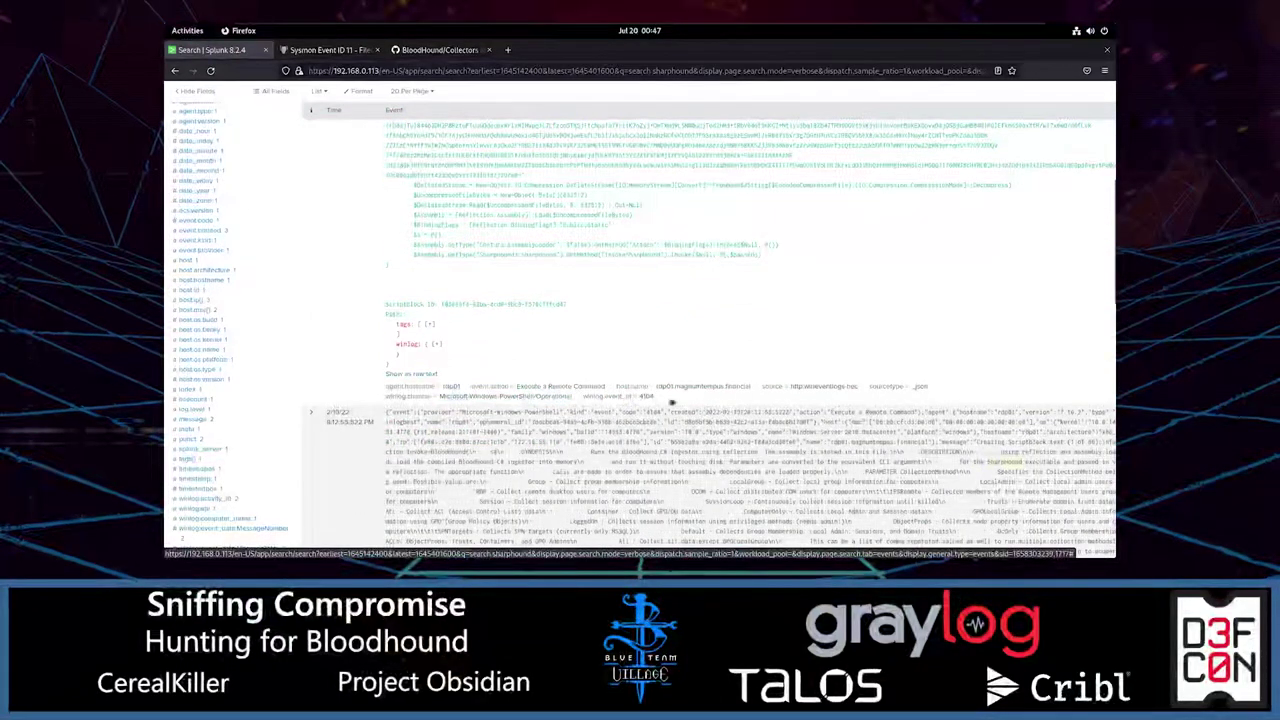
scroll(560, 388, up, 2)
scroll(560, 388, up, 2)
scroll(505, 345, down, 1)
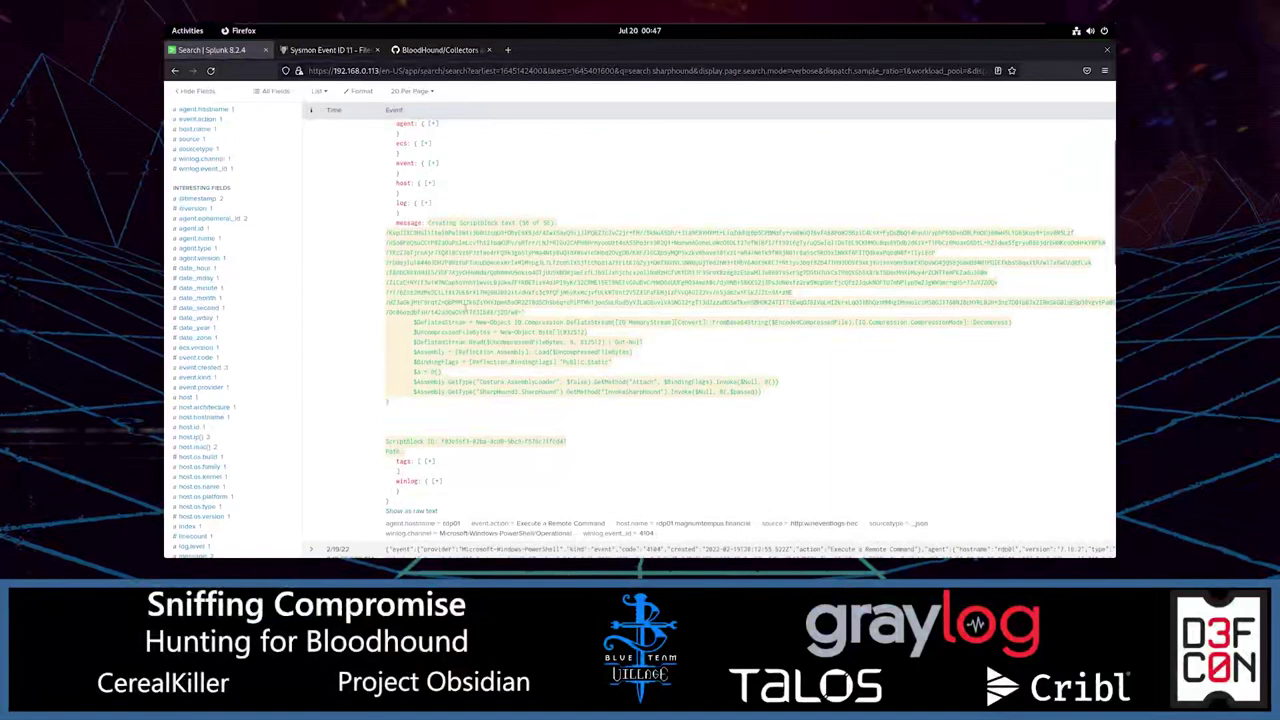
scroll(677, 266, down, 10)
scroll(350, 258, down, 15)
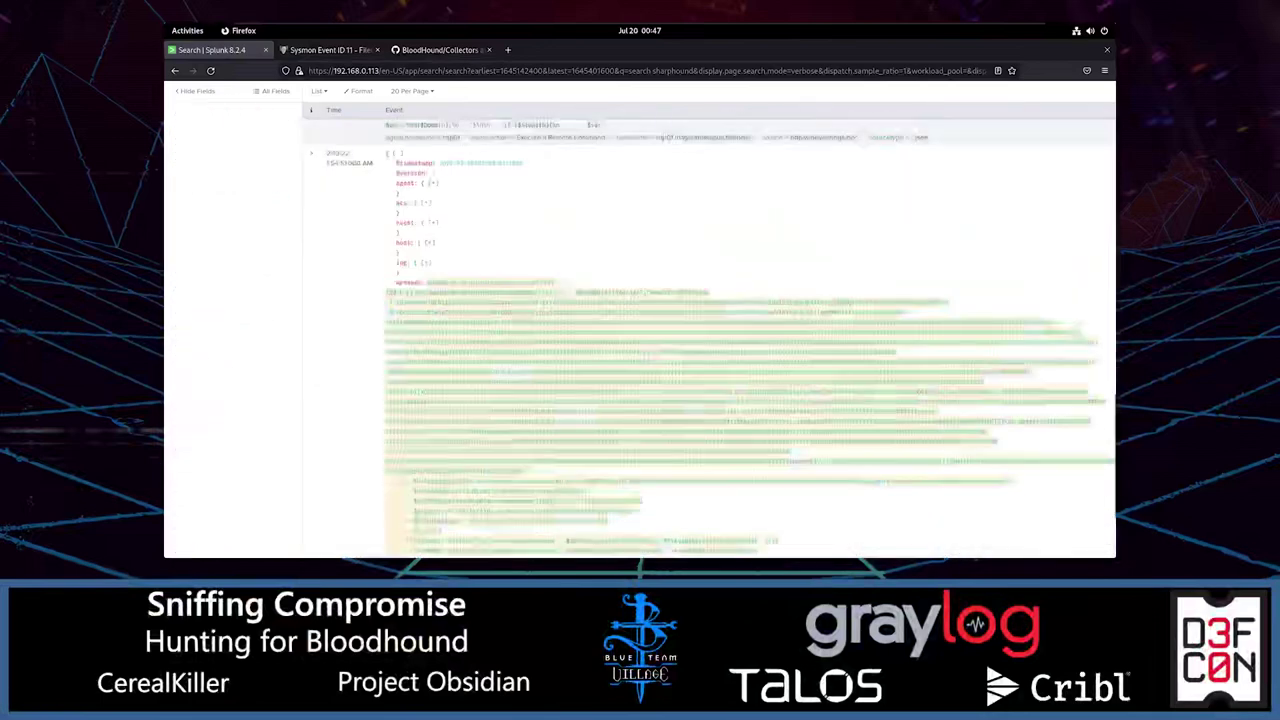
scroll(708, 277, down, 5)
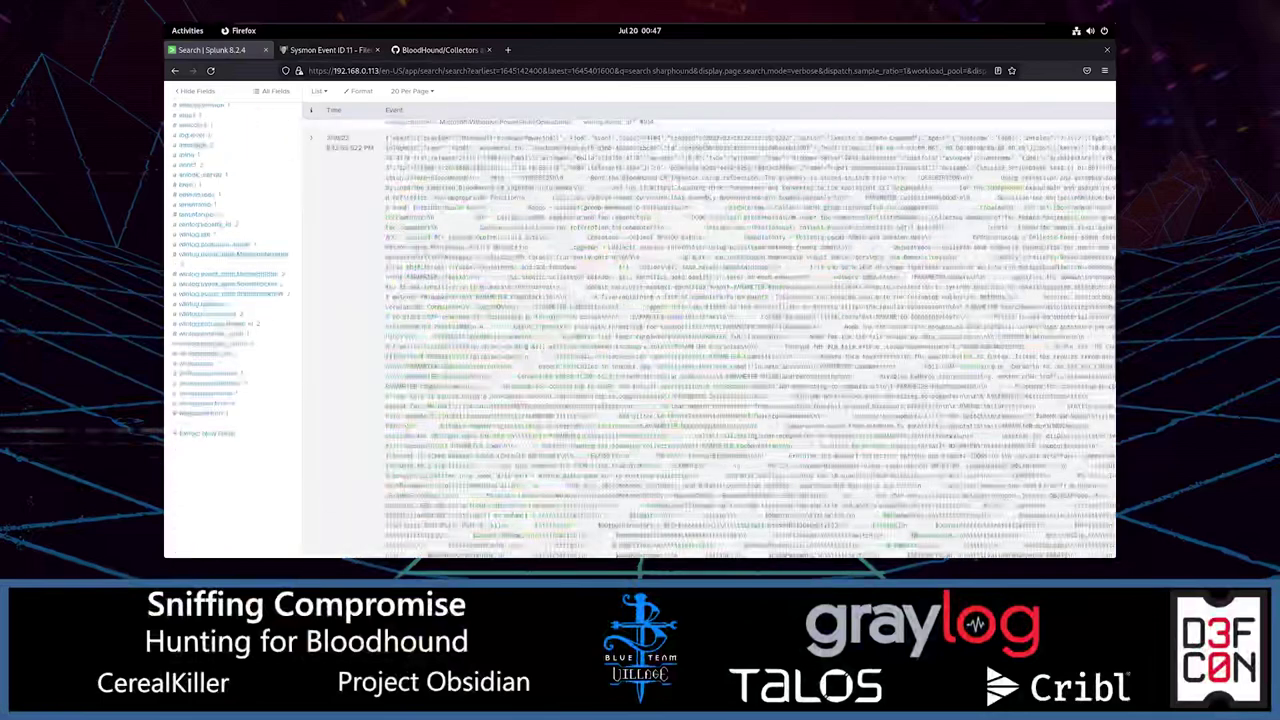
scroll(708, 277, down, 5)
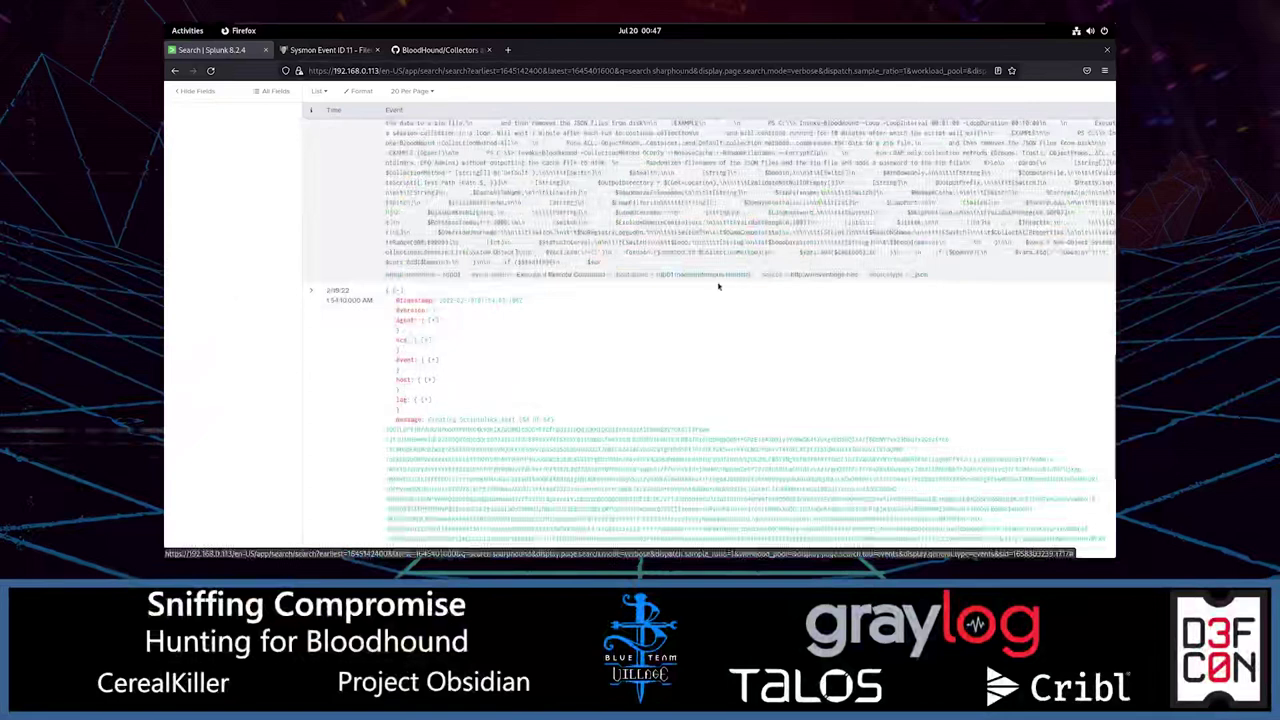
scroll(686, 280, down, 5)
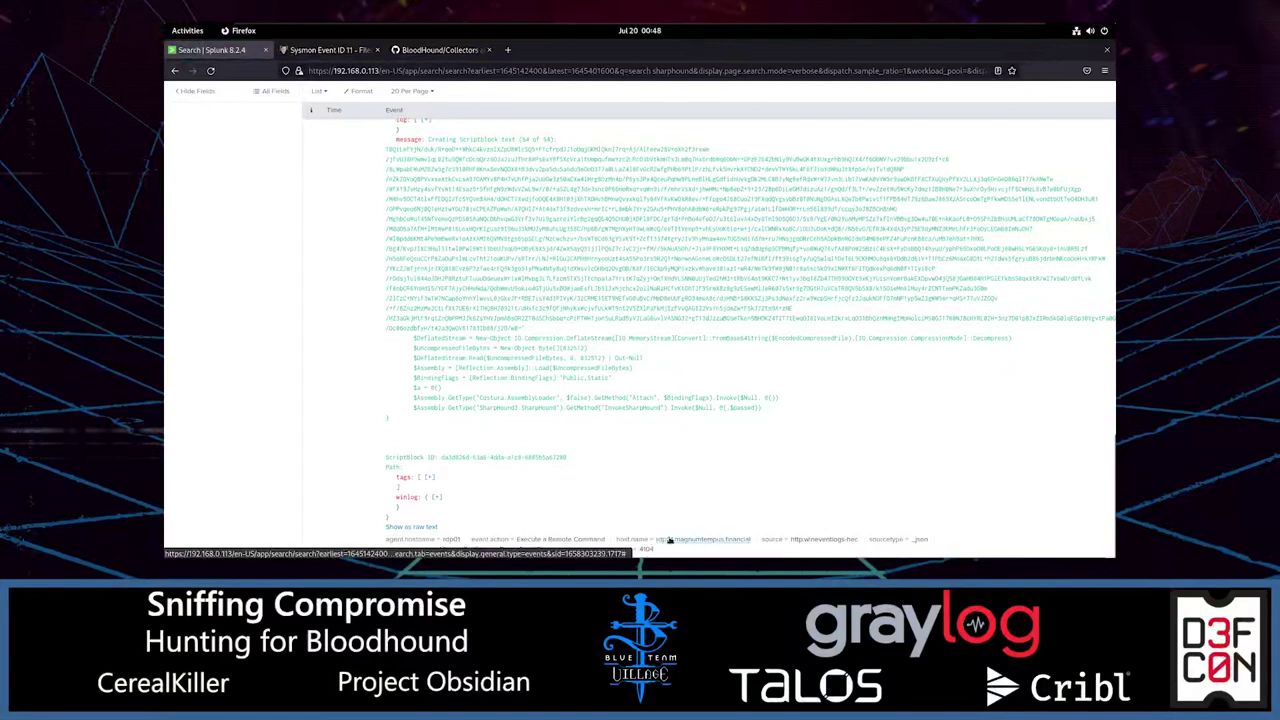
Inspect the script-block event's host name and its winlog.event_id value 4104.
click(690, 543)
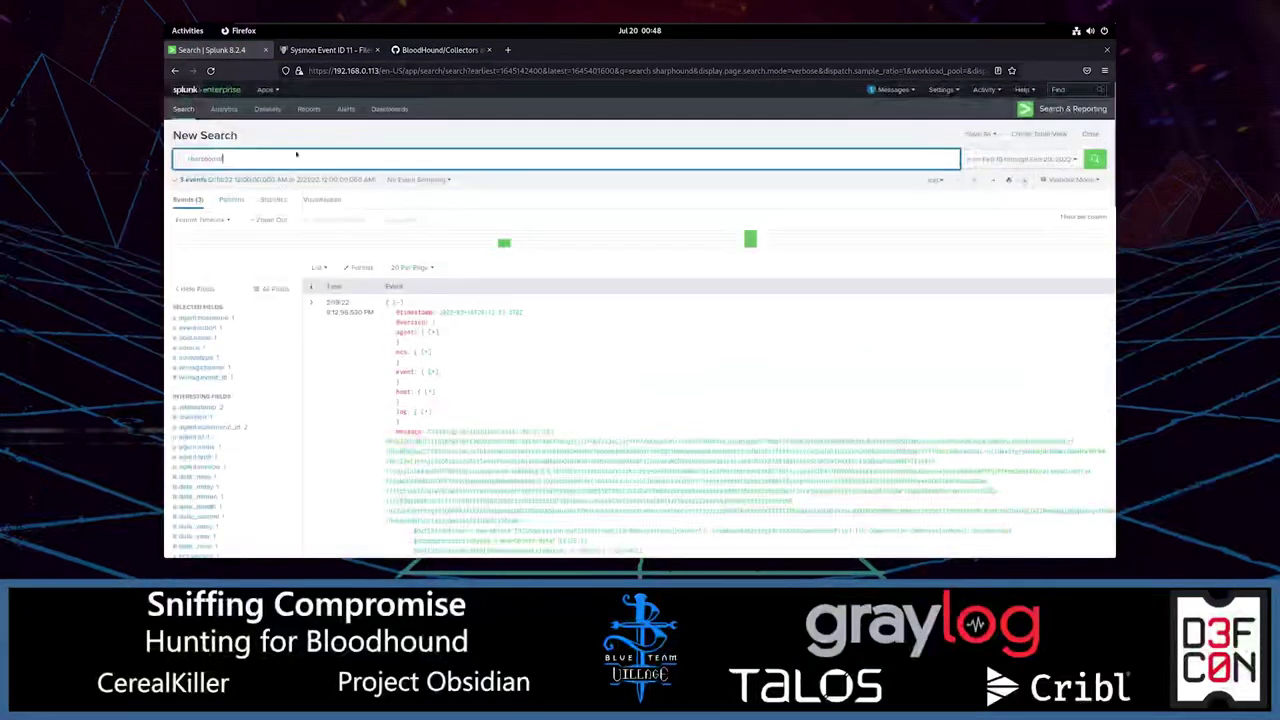
scroll(509, 329, down, 6)
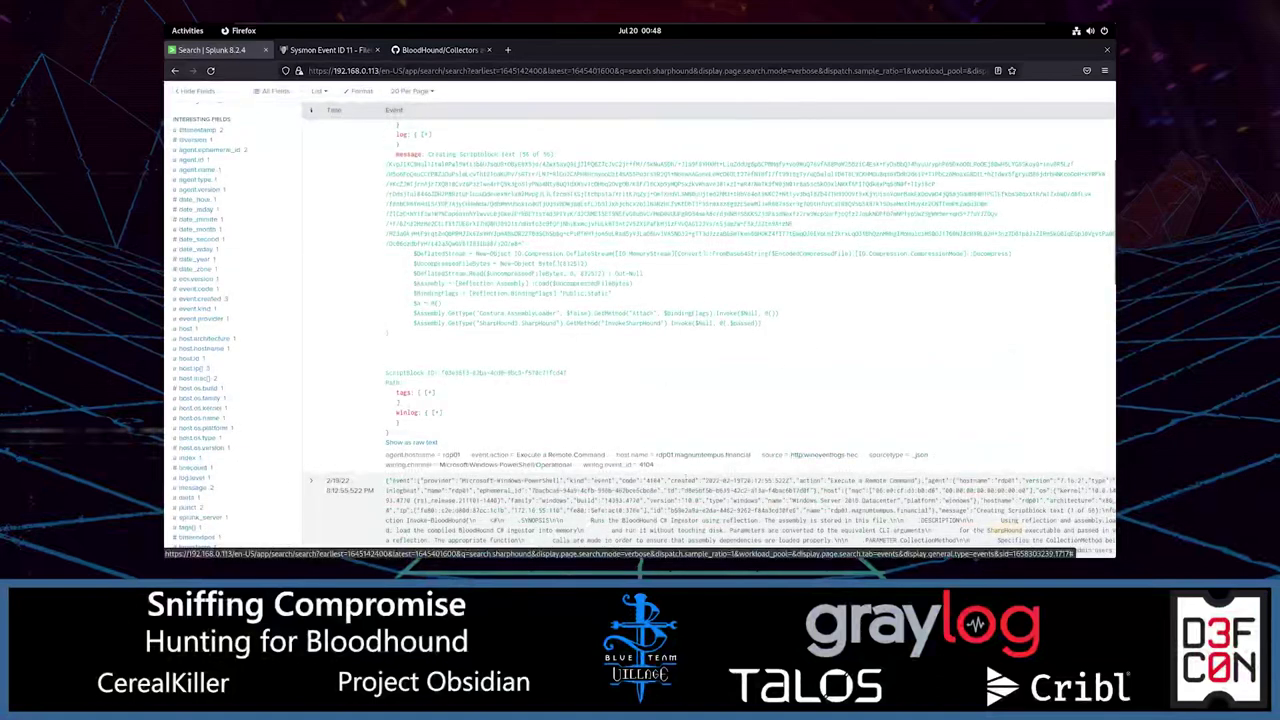
double_click(645, 465)
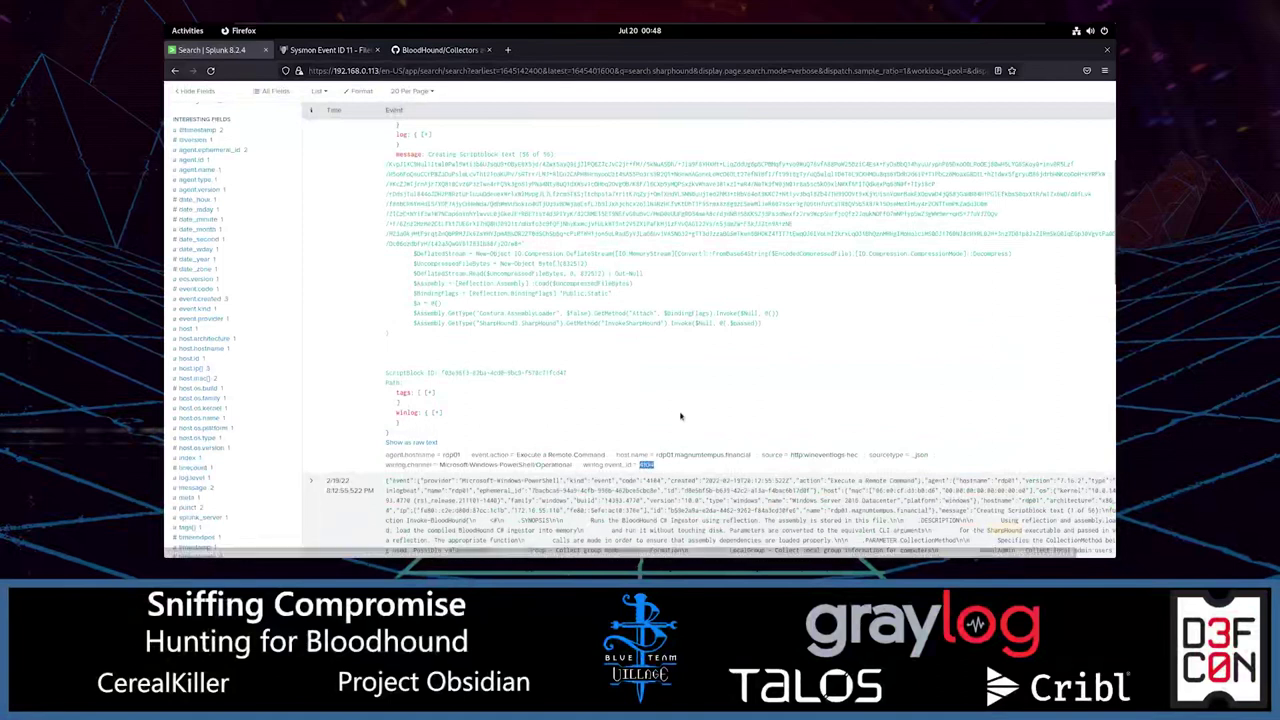
scroll(678, 415, up, 6)
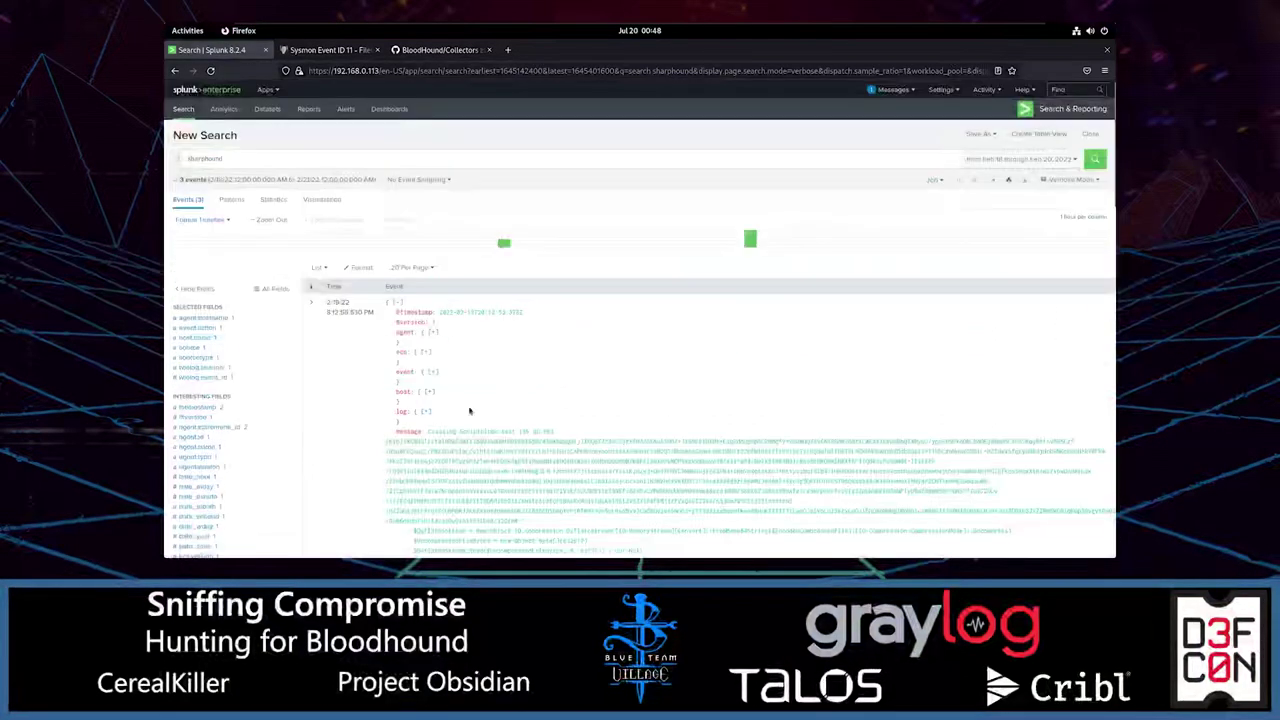
click(231, 160)
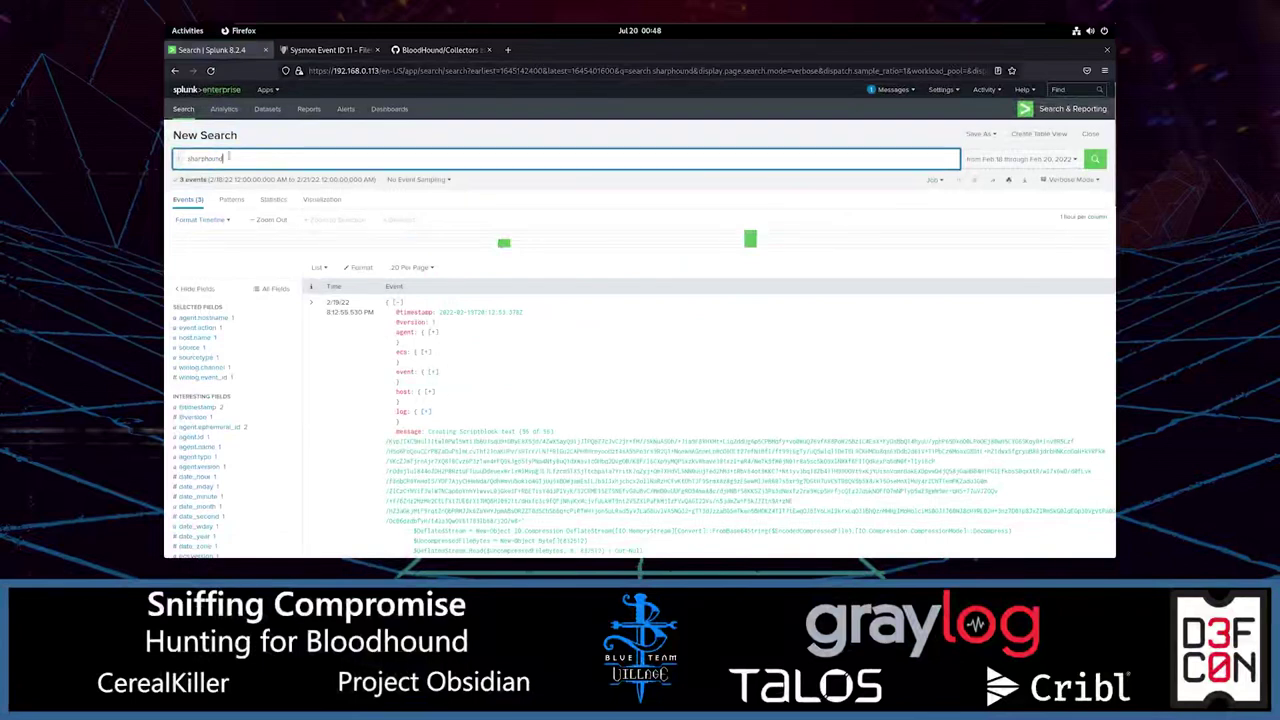
Replace sharphound with index=wineventlogs winlog.event_id=4104 and run it, returning 1,420 events.
drag(233, 158, 181, 161)
key(BackSpace)
text(index="win)
key(Down)
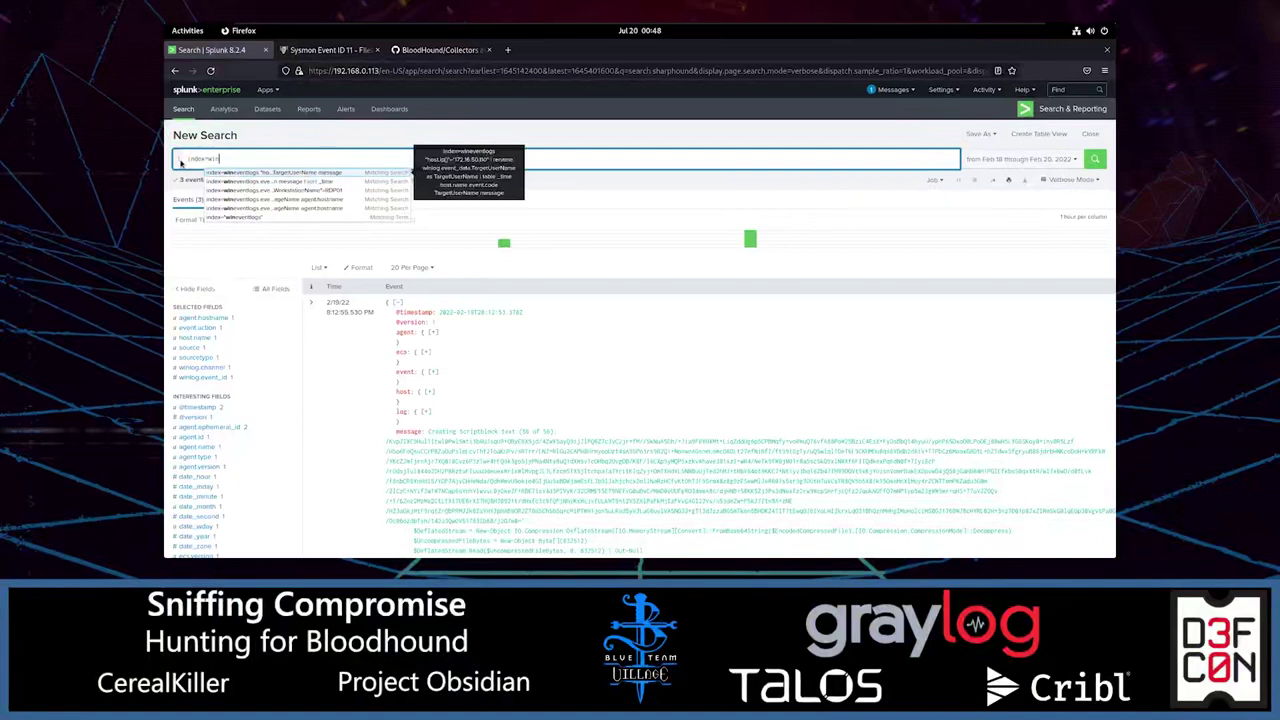
text(eventlogs)
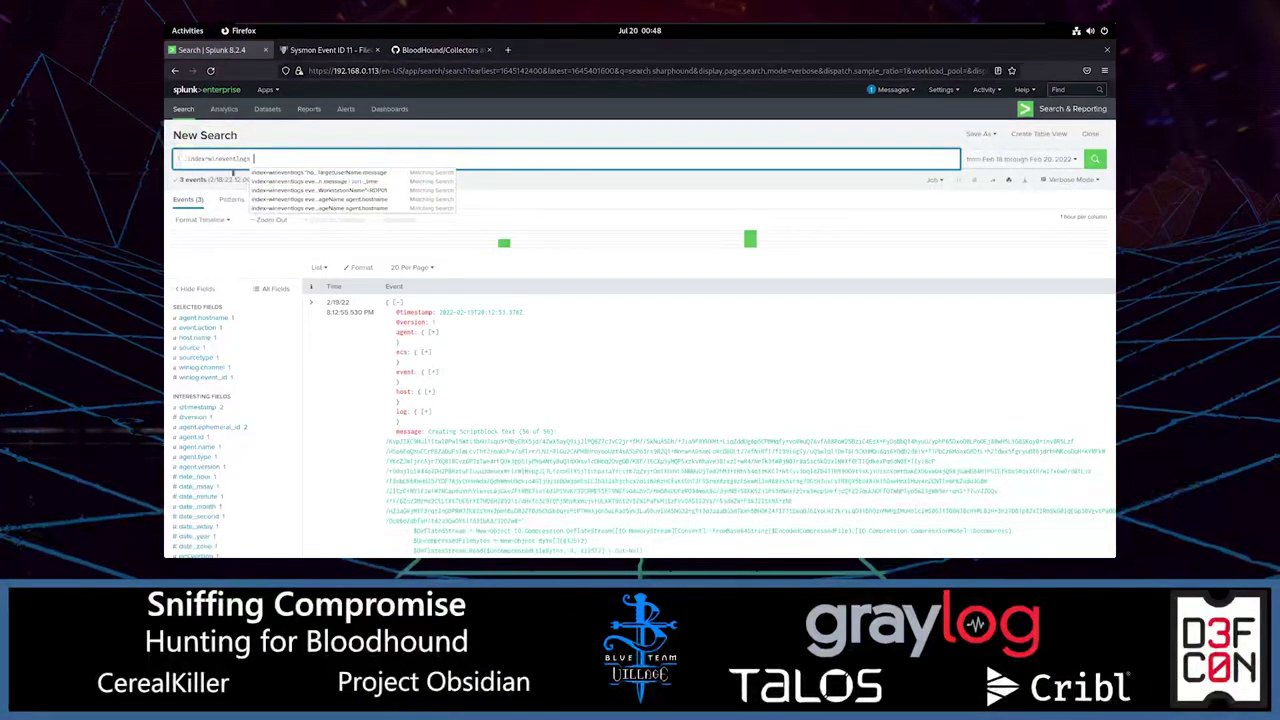
click(431, 372)
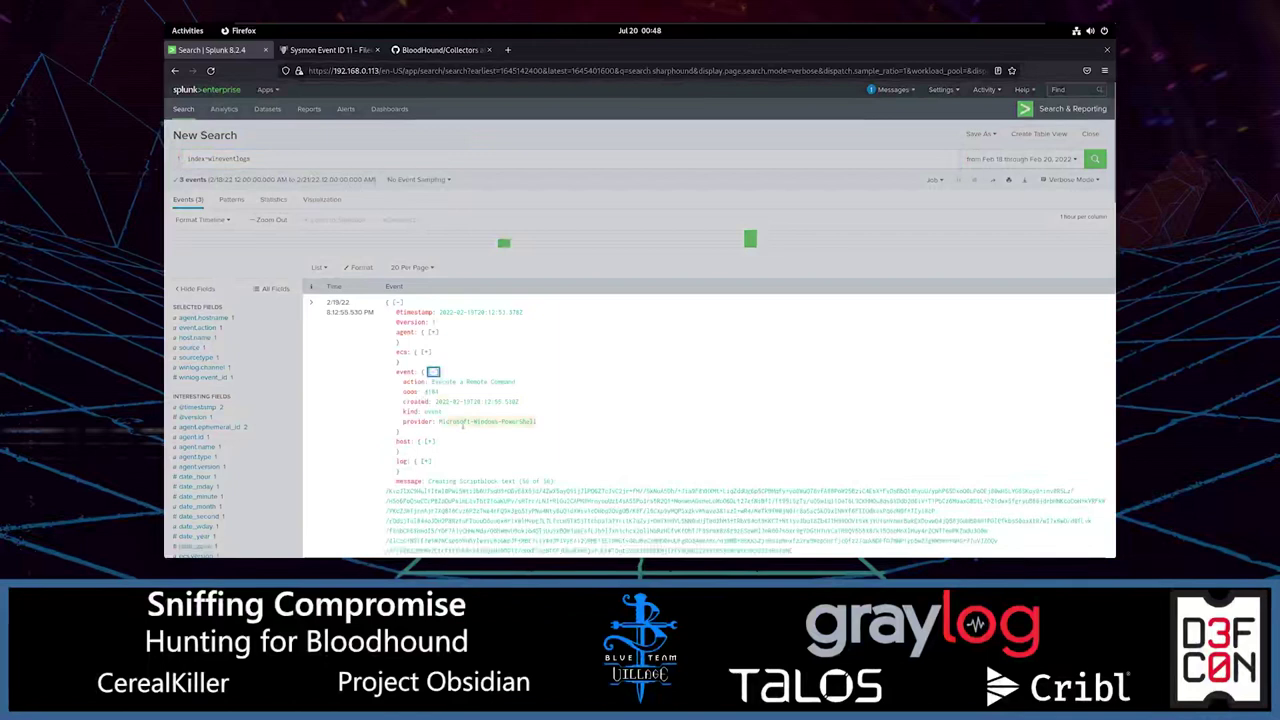
click(292, 155)
text(win)
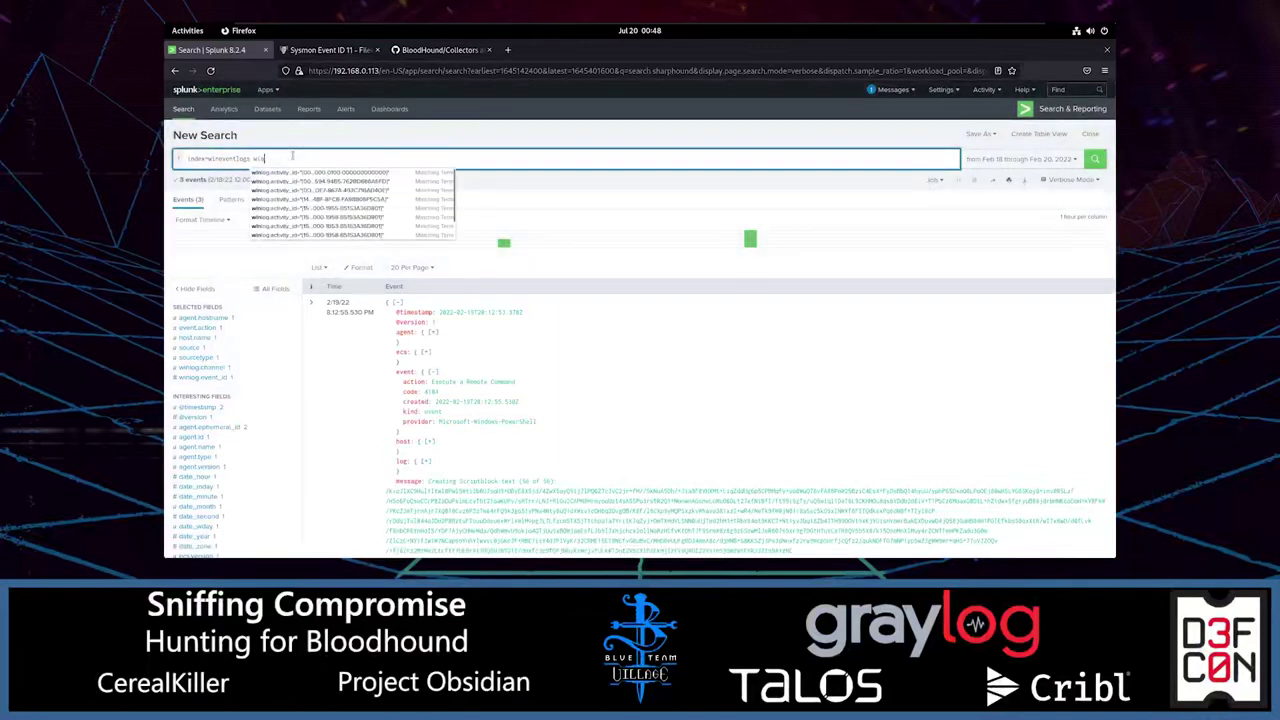
text(log.)
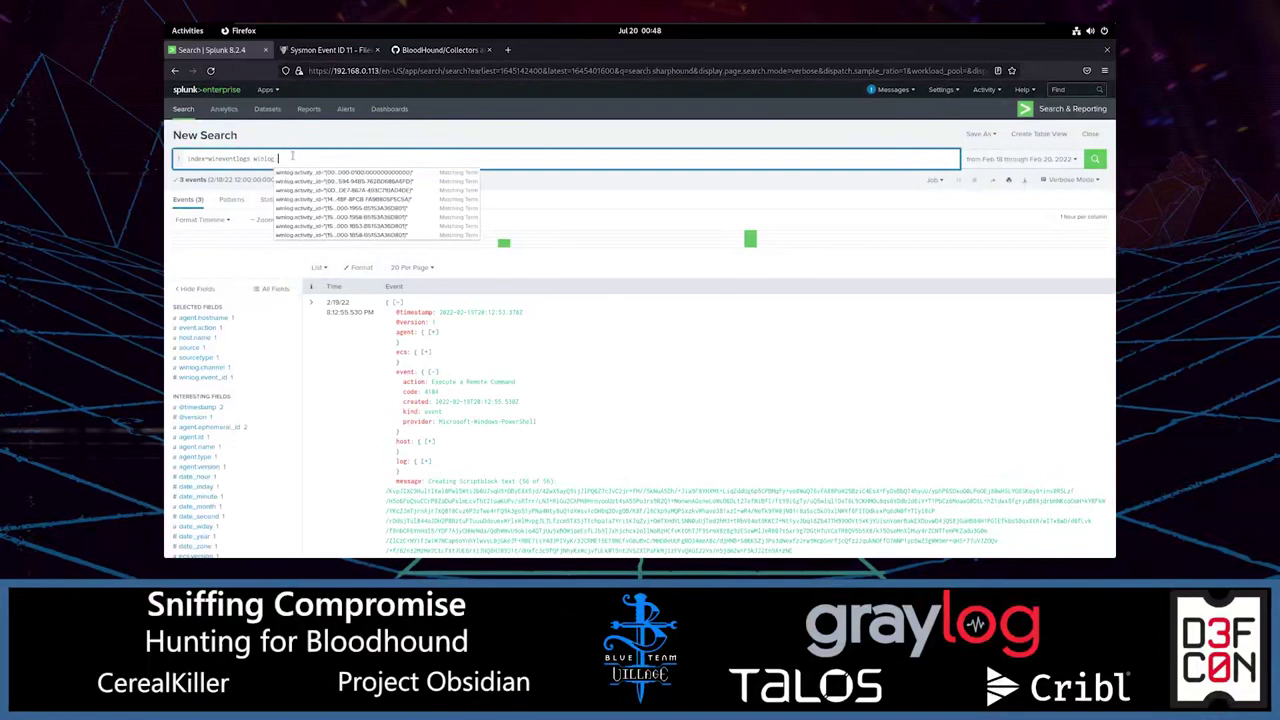
text(event_id)
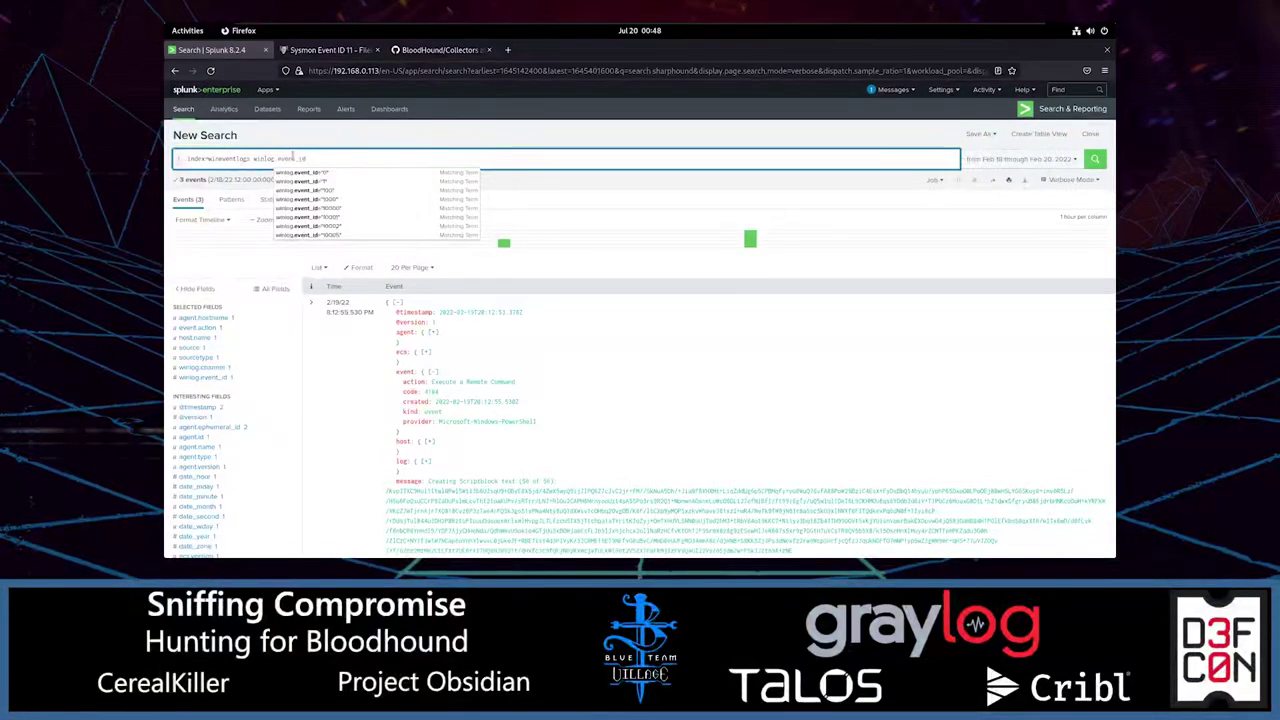
text(=4104)
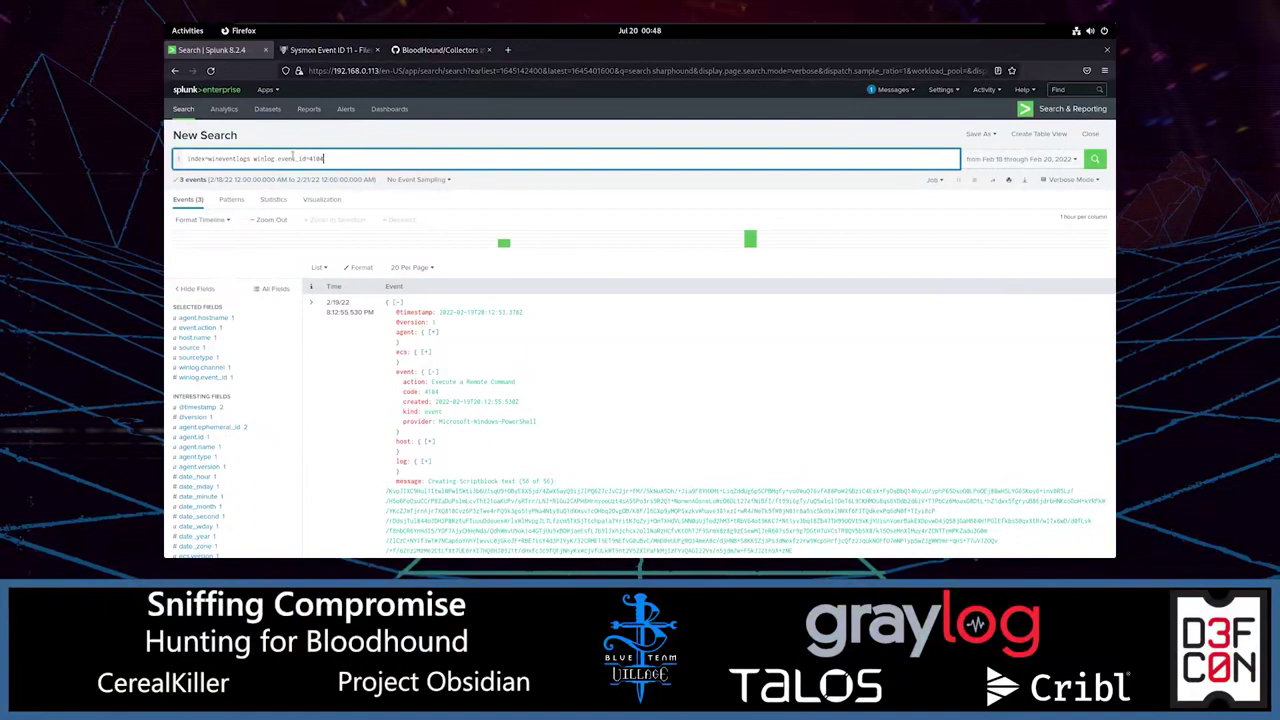
key(Return)
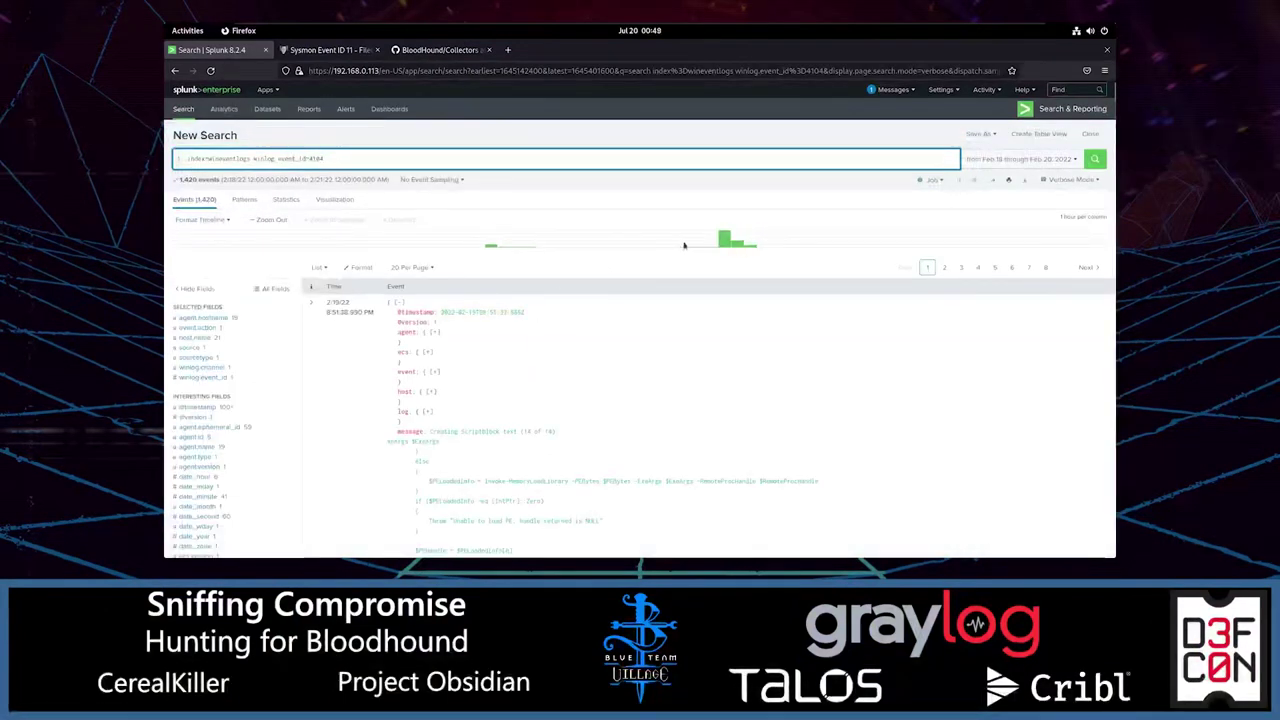
Scroll through the 1,420 event ID 4104 PowerShell script-block results and back up.
scroll(590, 395, down, 5)
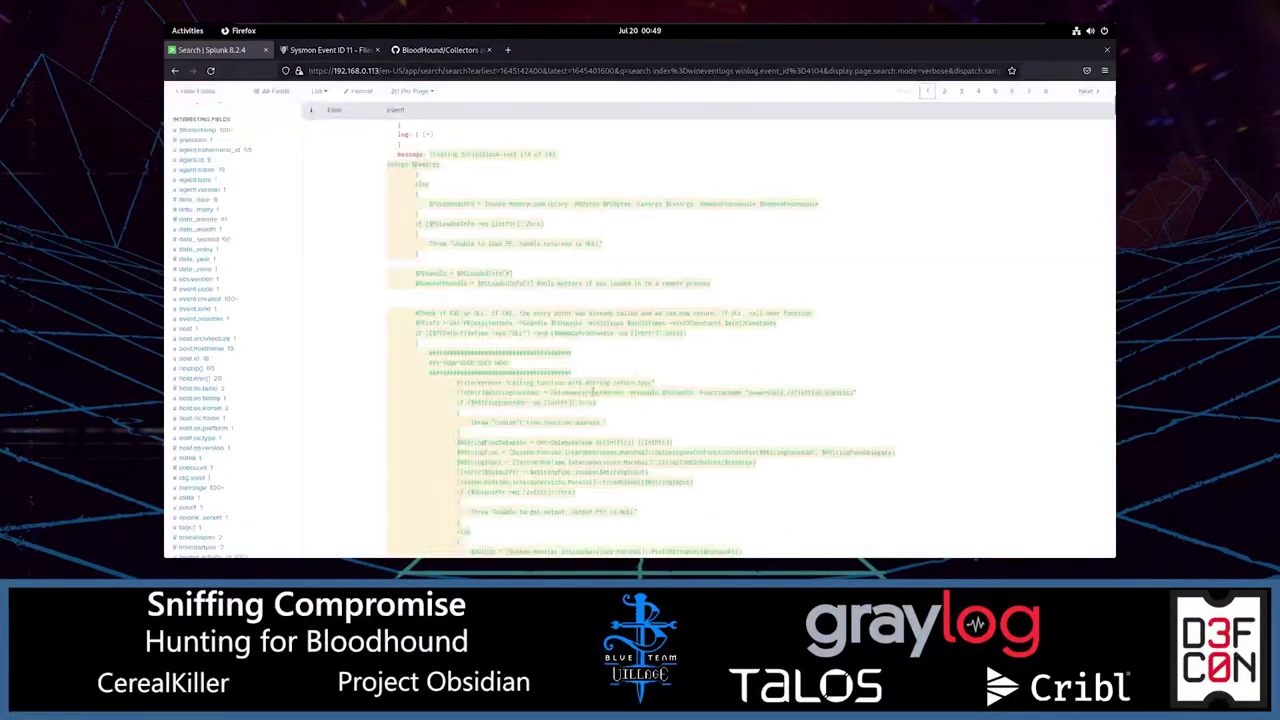
scroll(537, 384, down, 3)
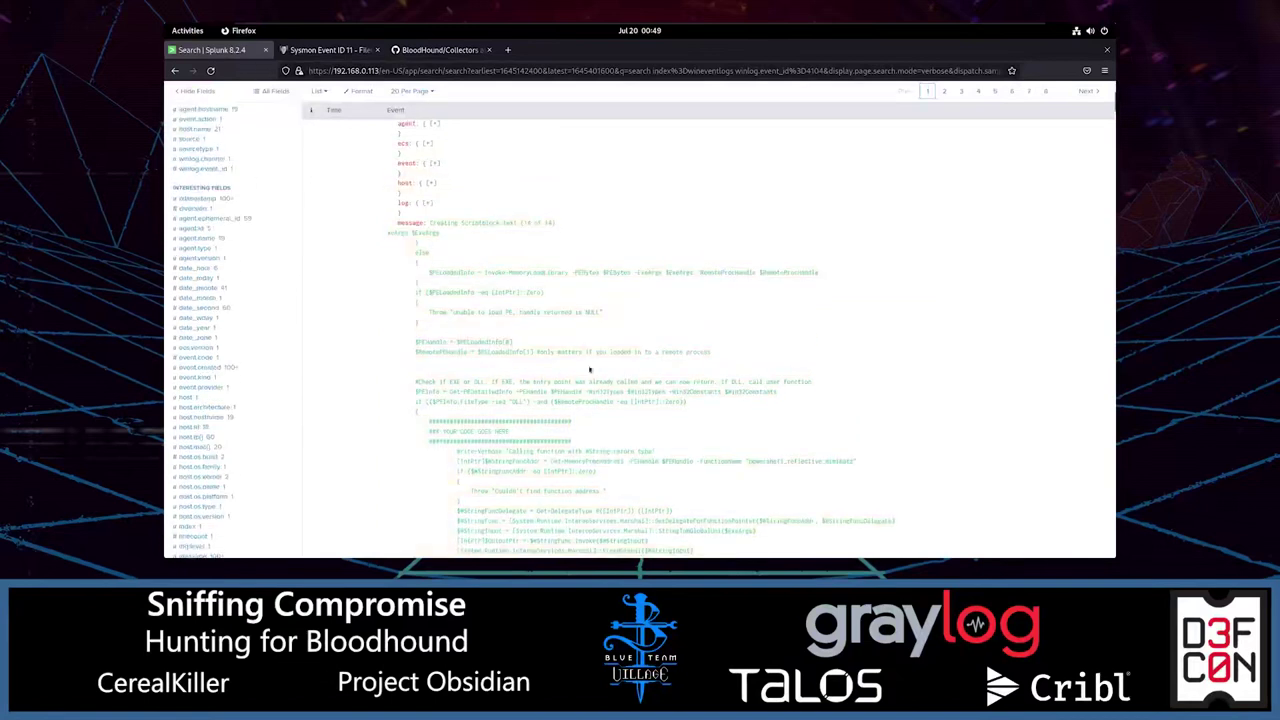
scroll(643, 367, down, 10)
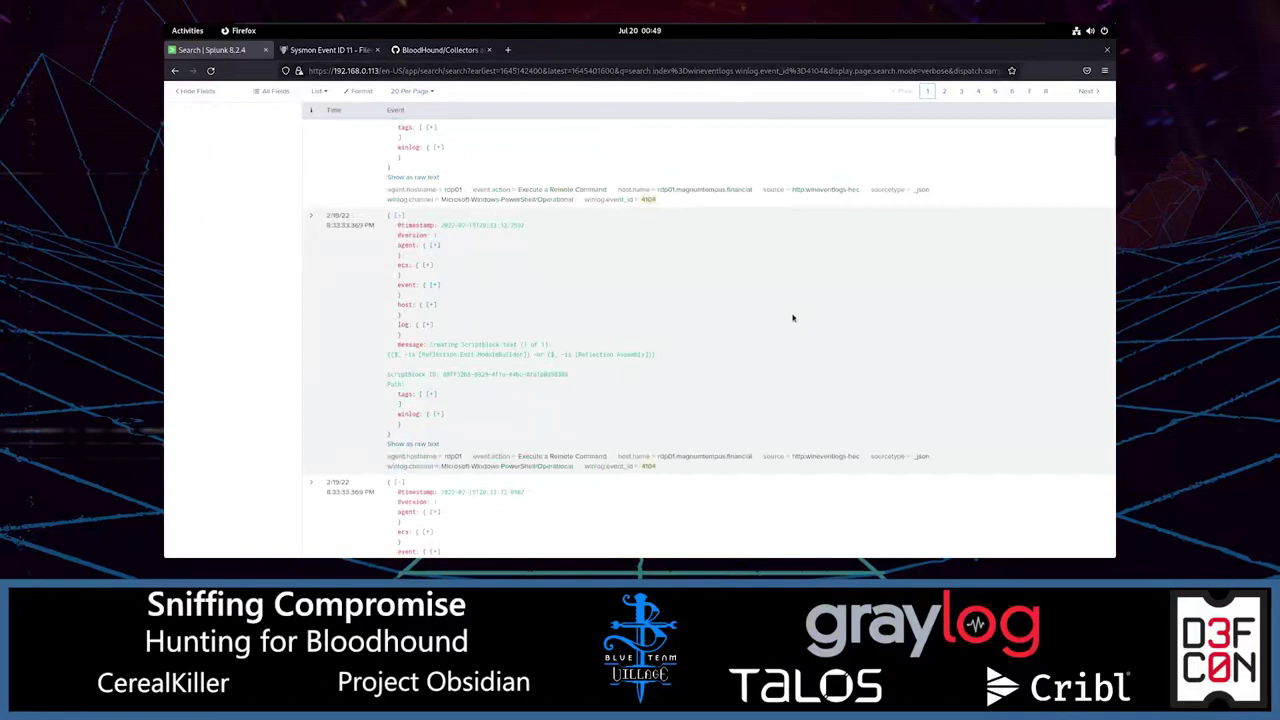
scroll(358, 293, down, 5)
scroll(380, 306, down, 2)
scroll(333, 315, down, 6)
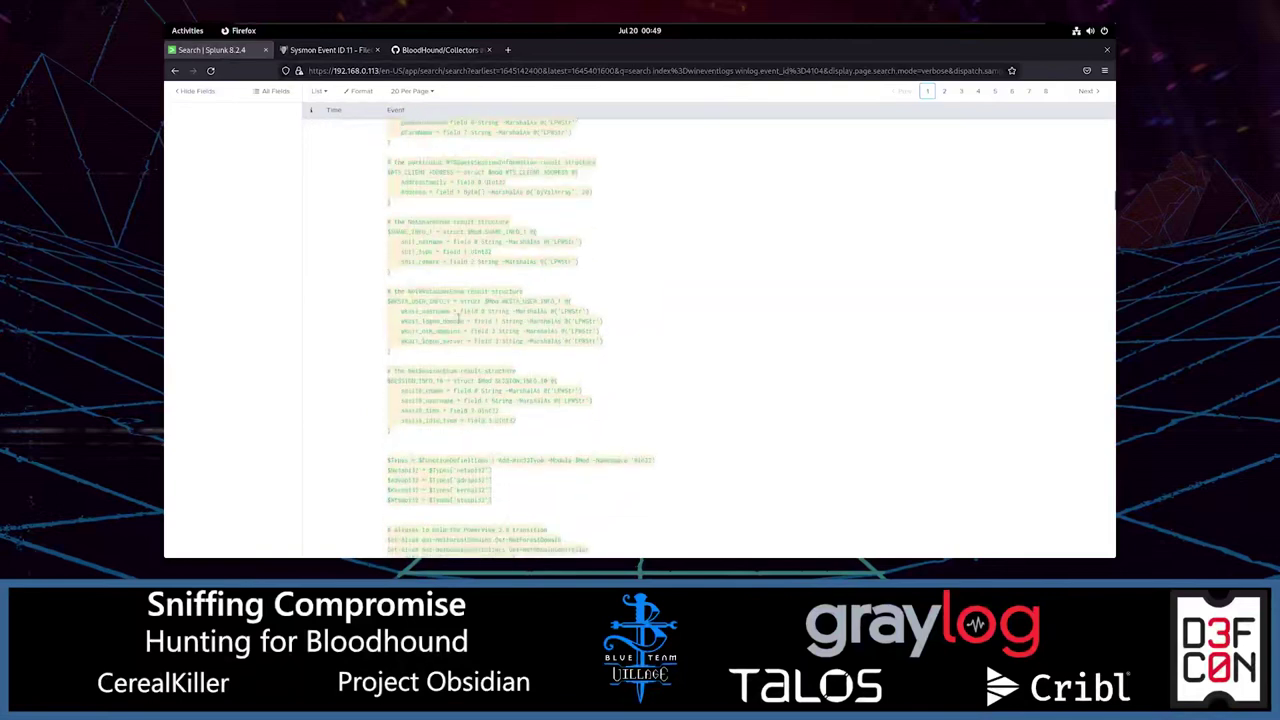
scroll(460, 316, down, 5)
scroll(461, 318, down, 10)
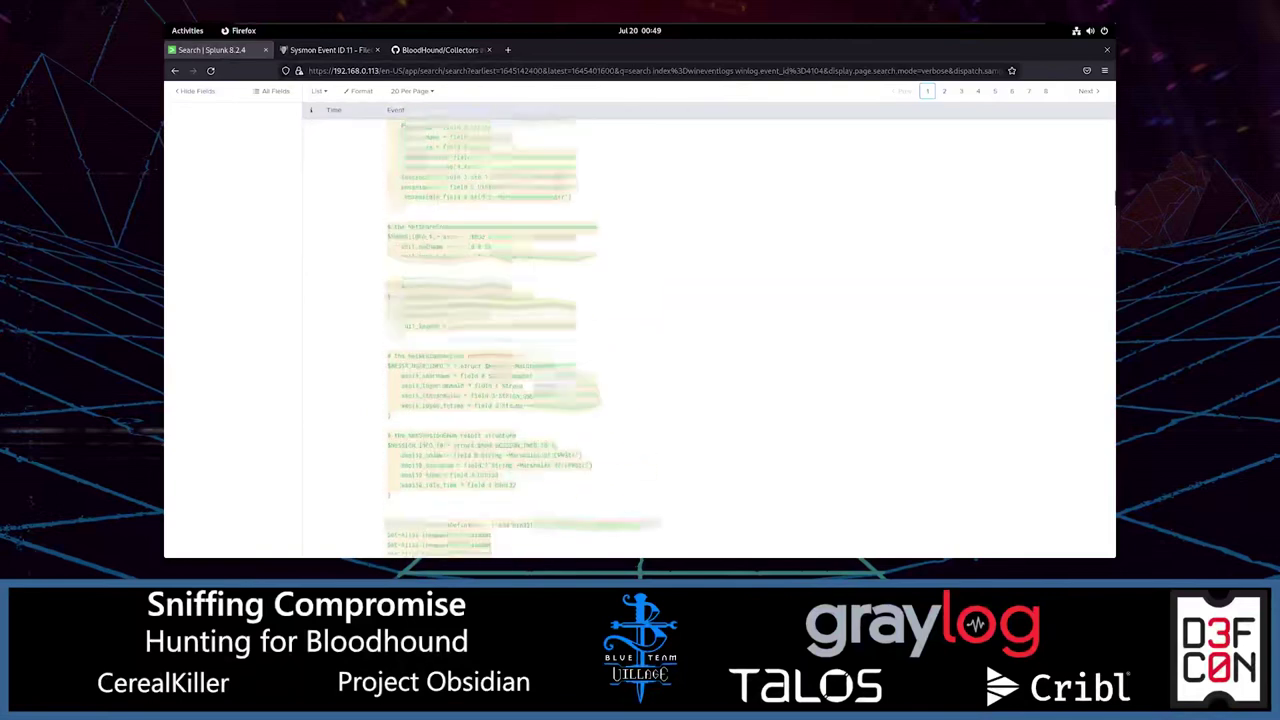
scroll(478, 300, down, 10)
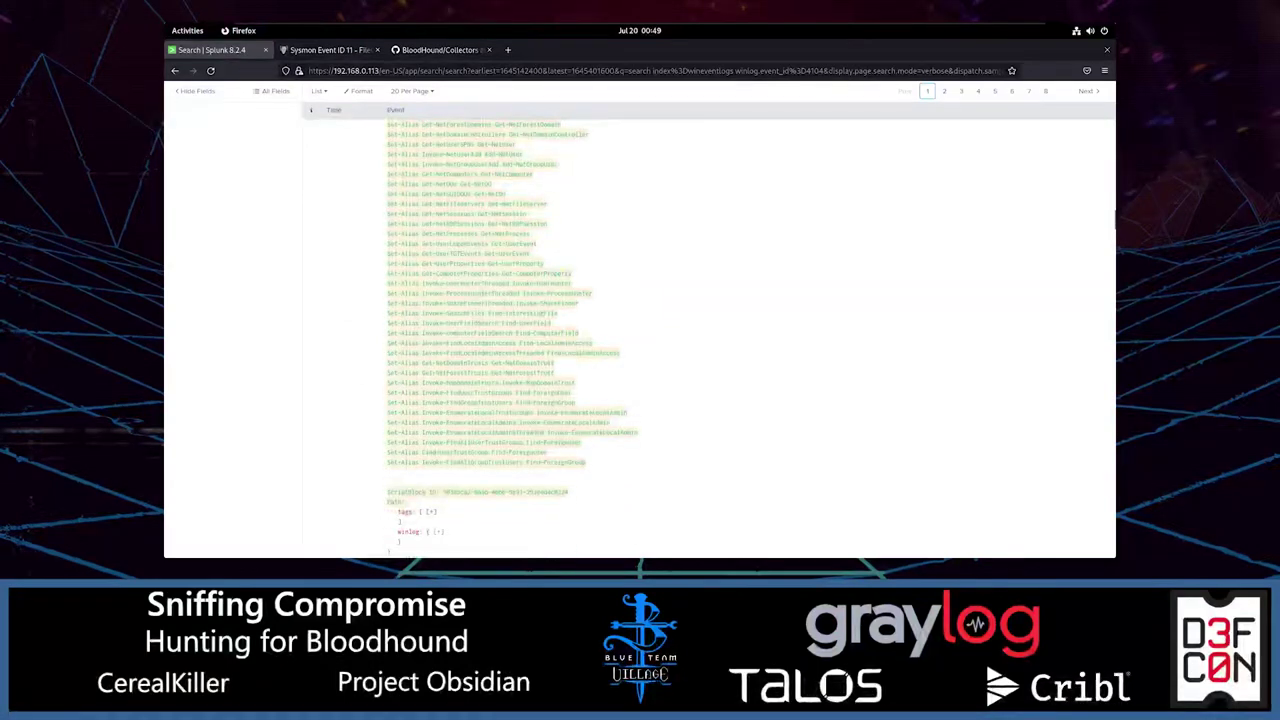
scroll(555, 276, down, 10)
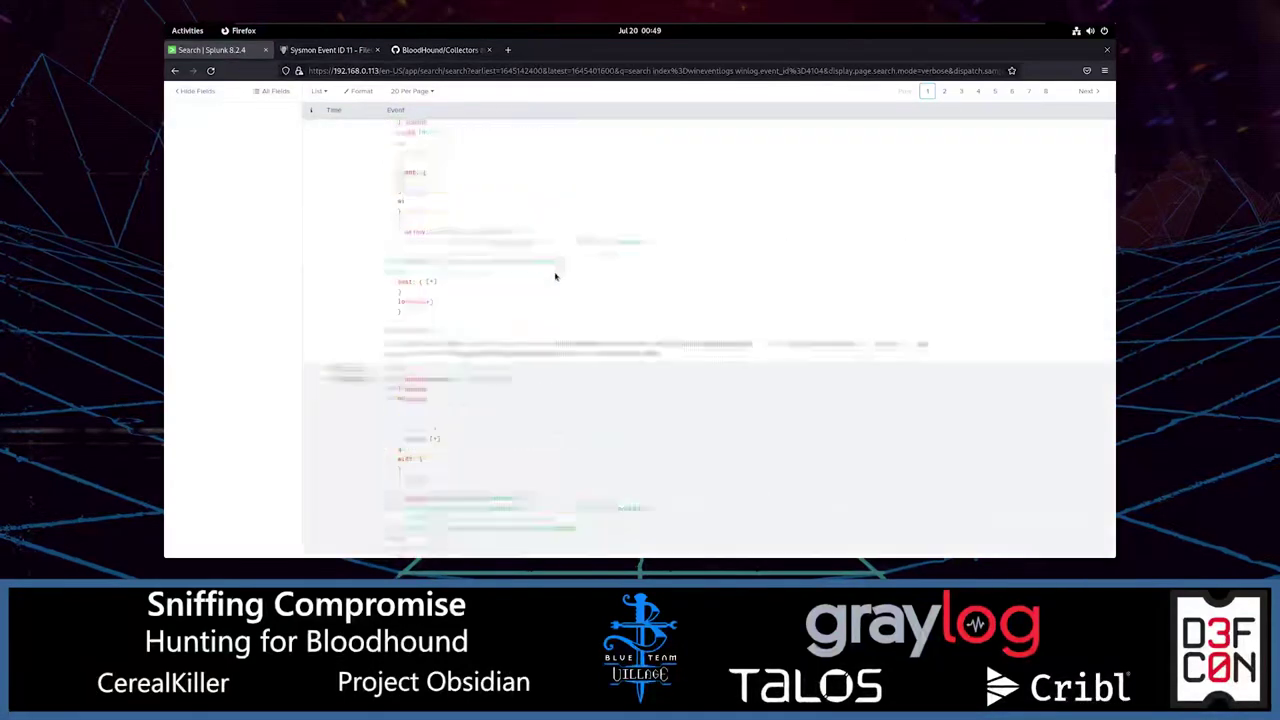
scroll(555, 276, down, 10)
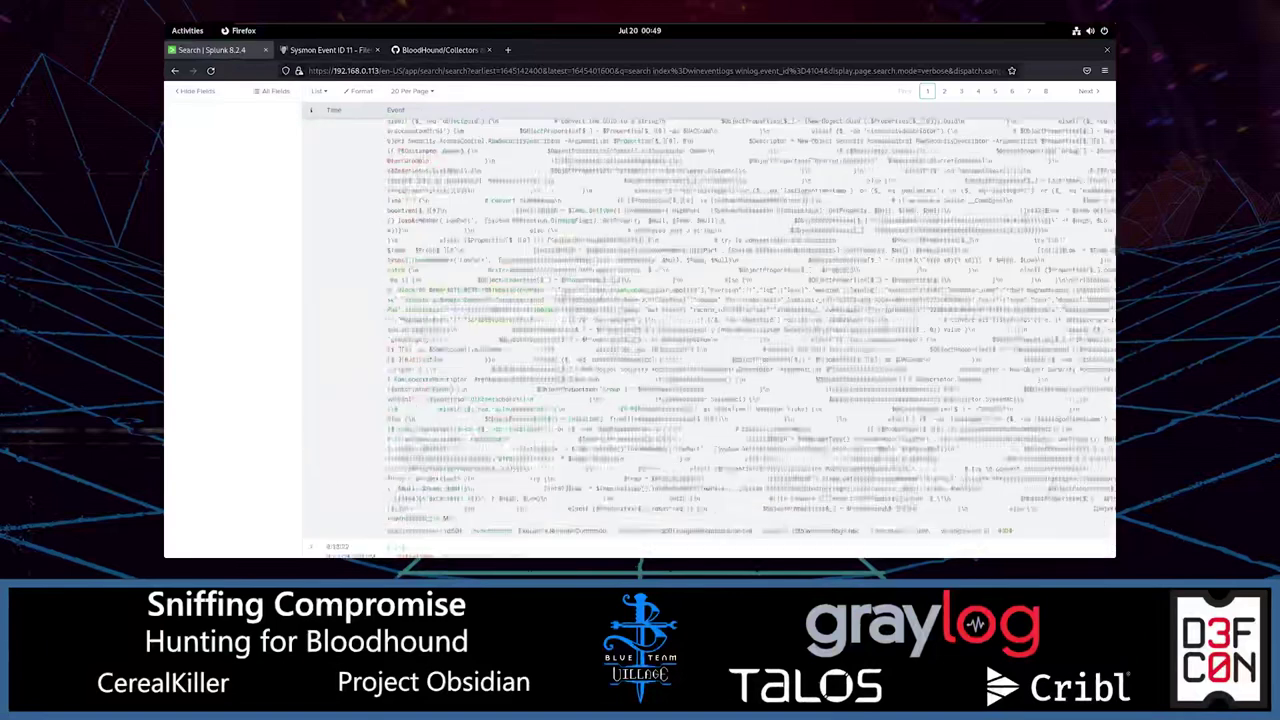
scroll(563, 289, down, 10)
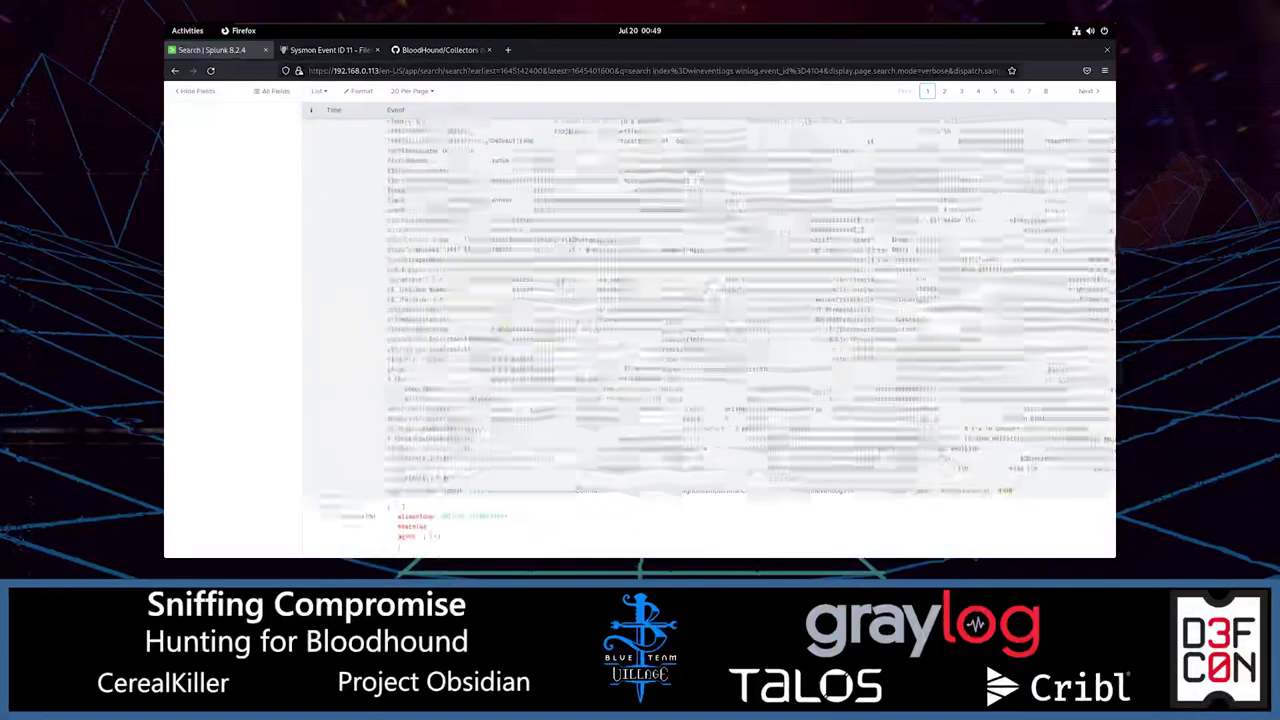
scroll(563, 289, down, 5)
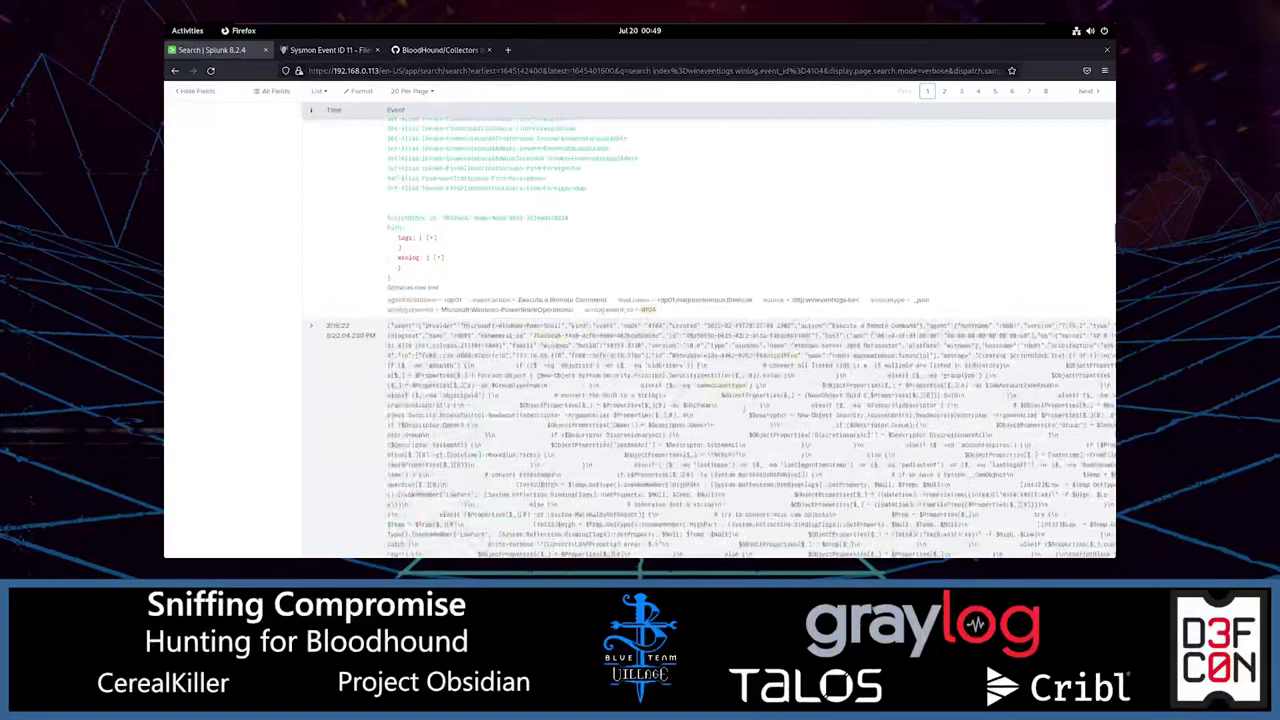
scroll(566, 429, down, 5)
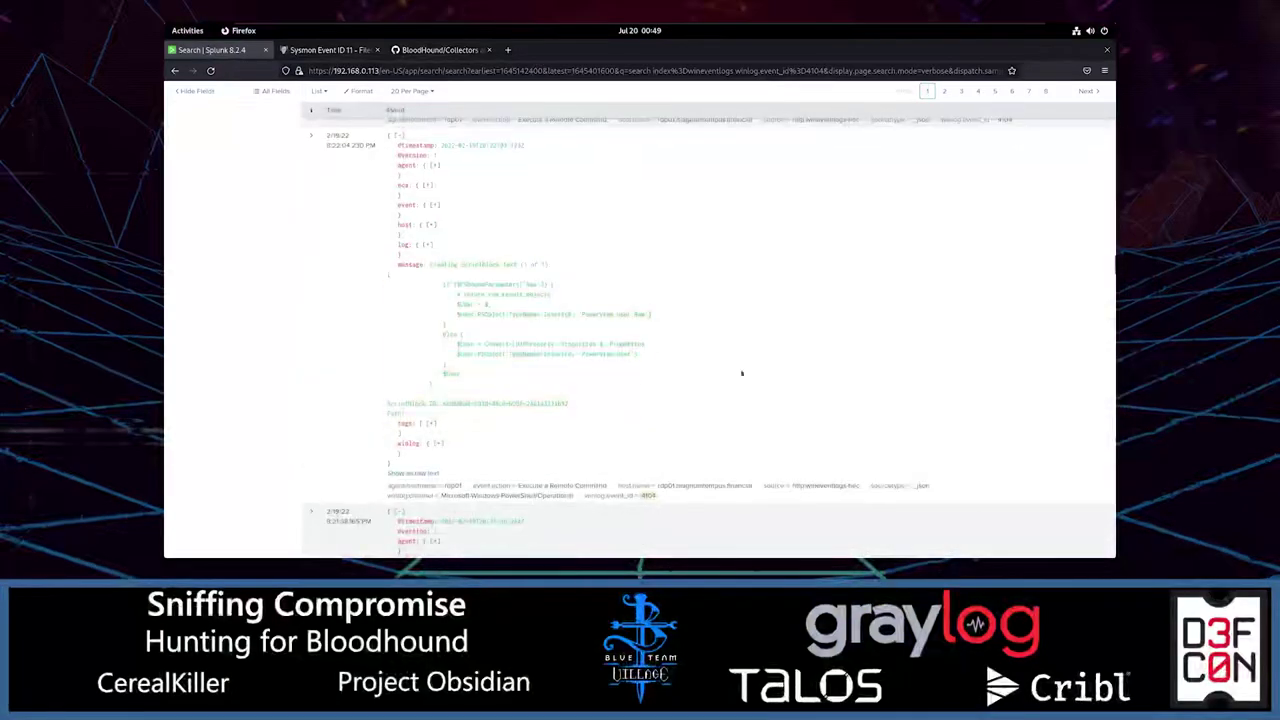
scroll(618, 337, down, 5)
scroll(615, 337, down, 10)
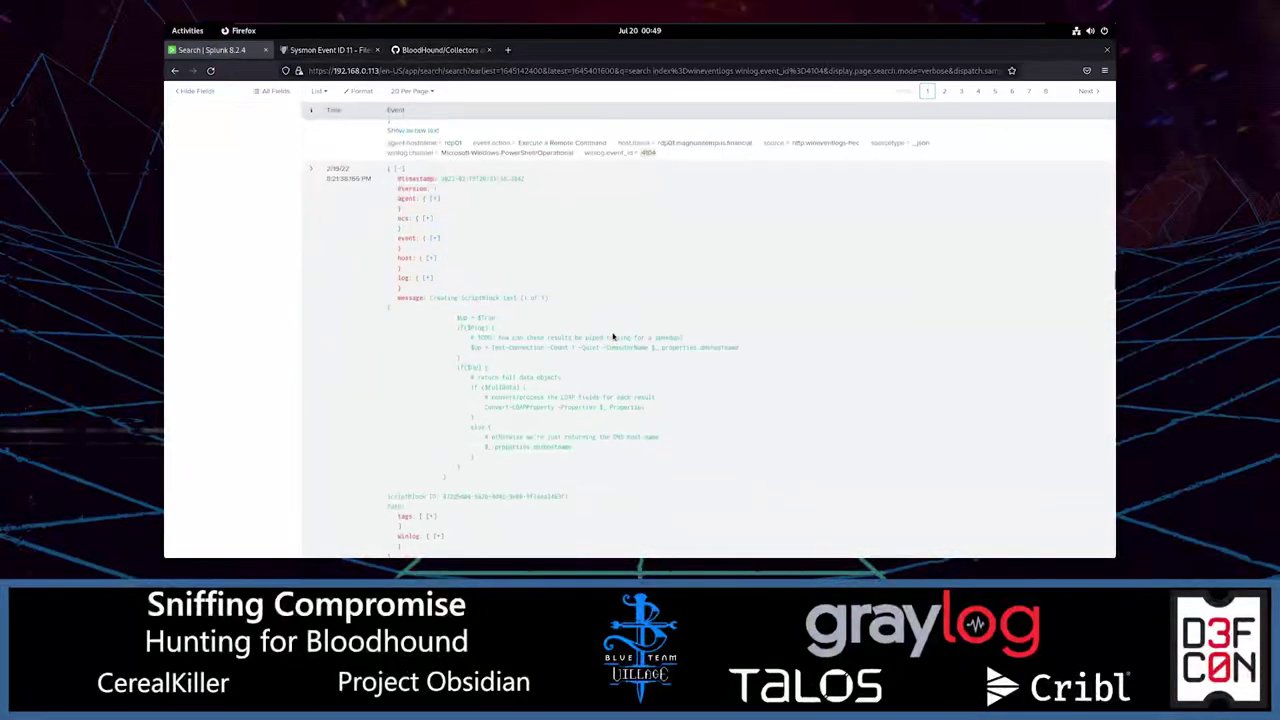
scroll(519, 313, up, 15)
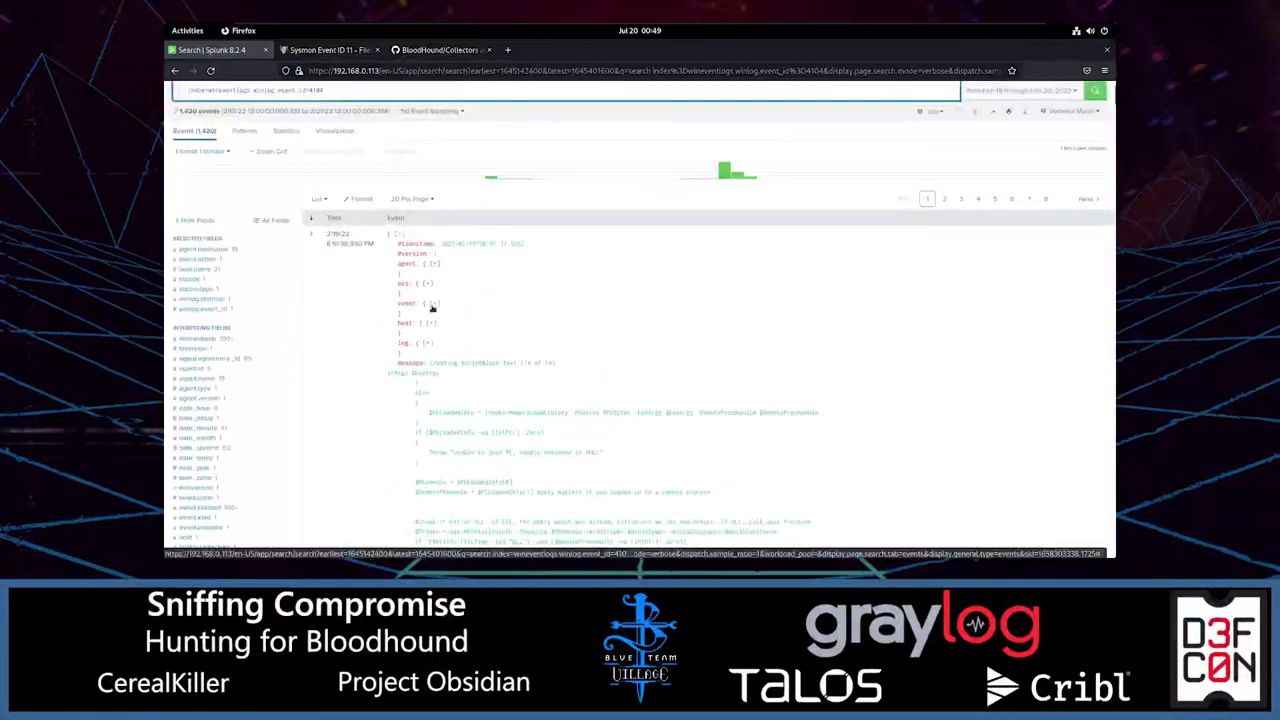
scroll(330, 248, up, 2)
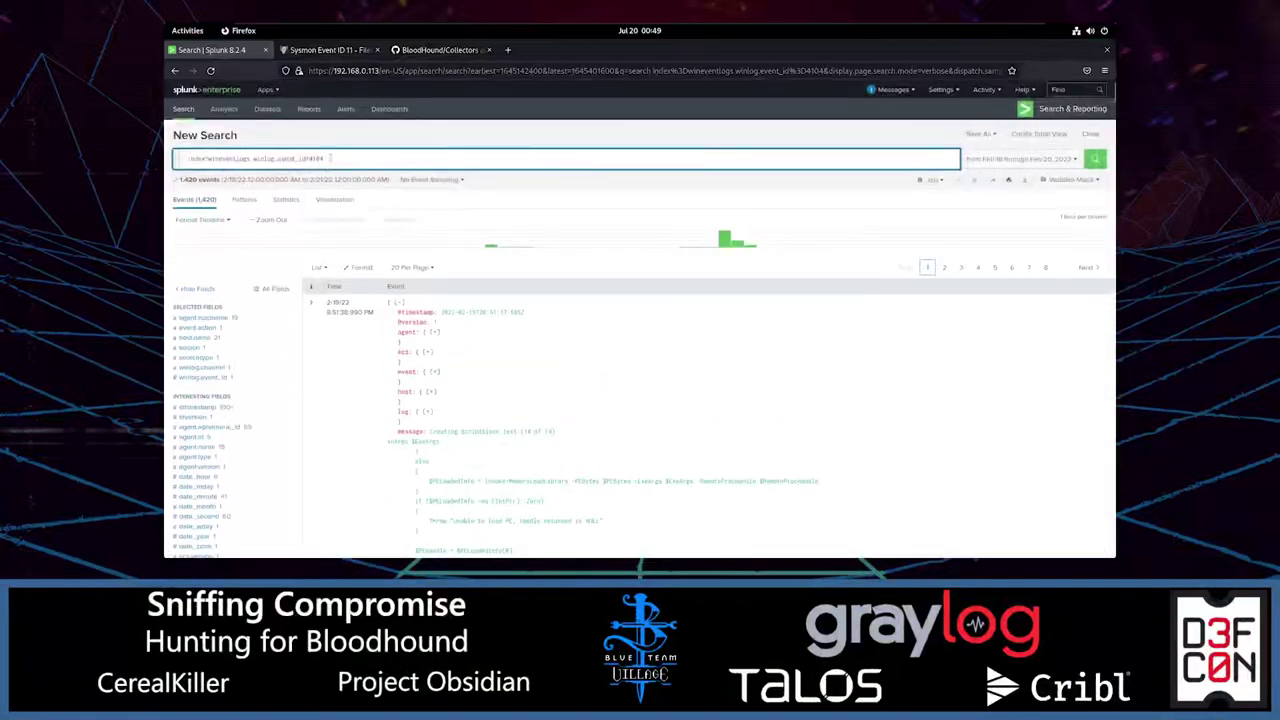
key(shift+Return)
text(| t)
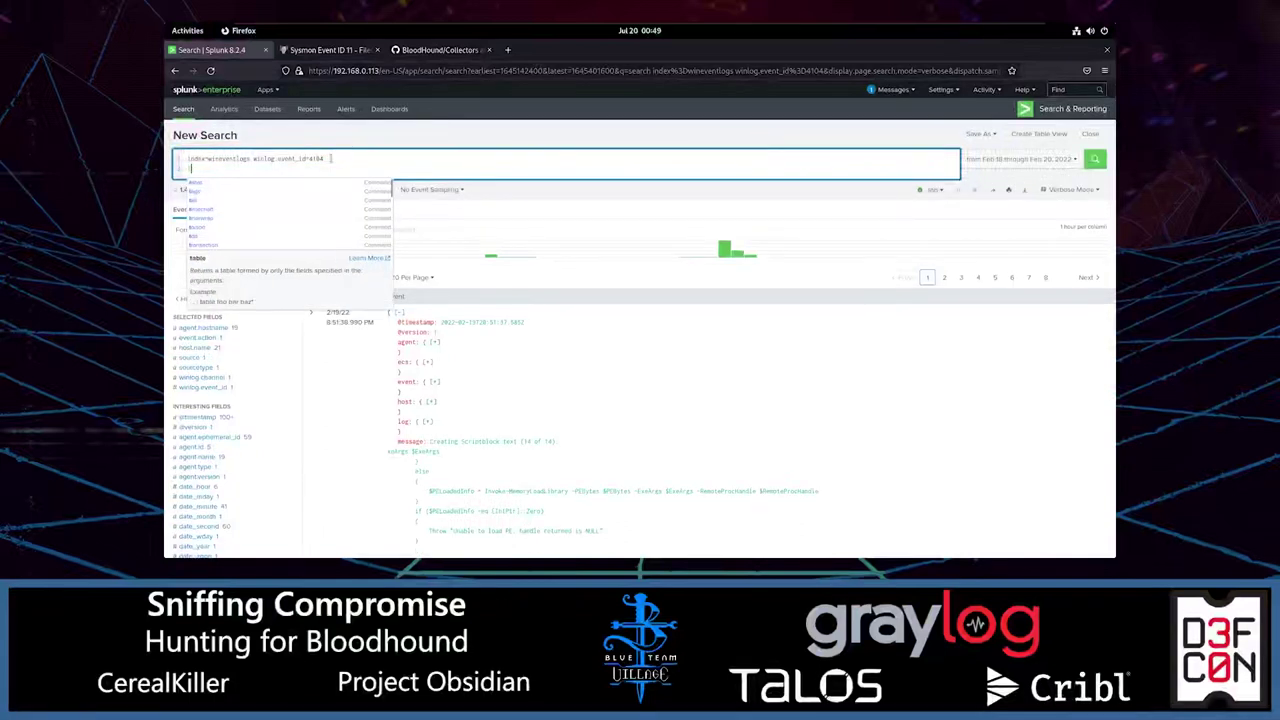
text(able)
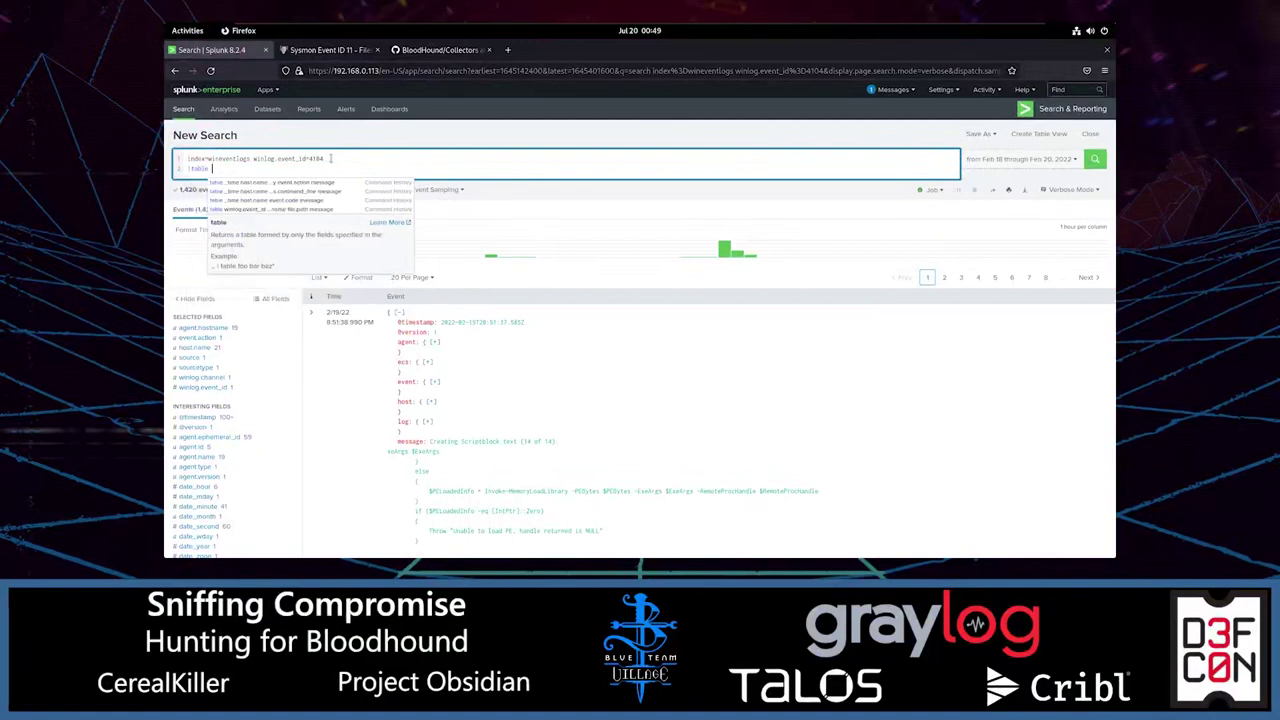
click(434, 381)
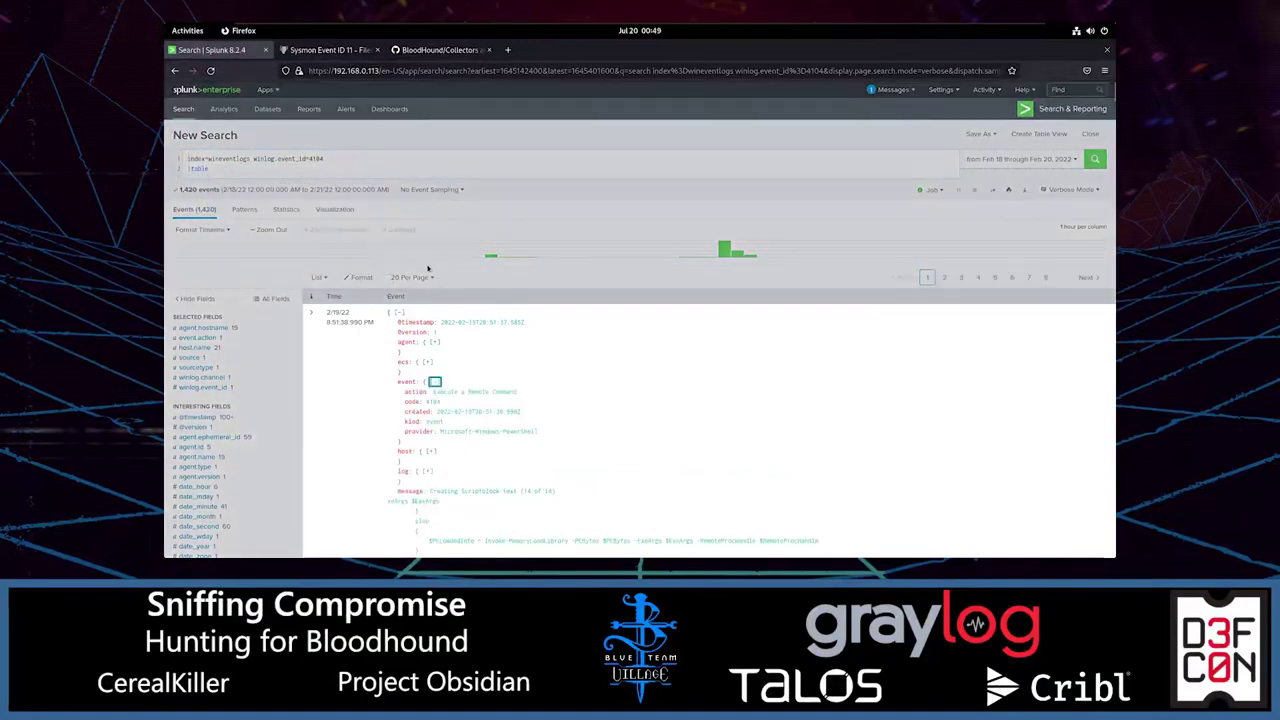
scroll(407, 325, down, 3)
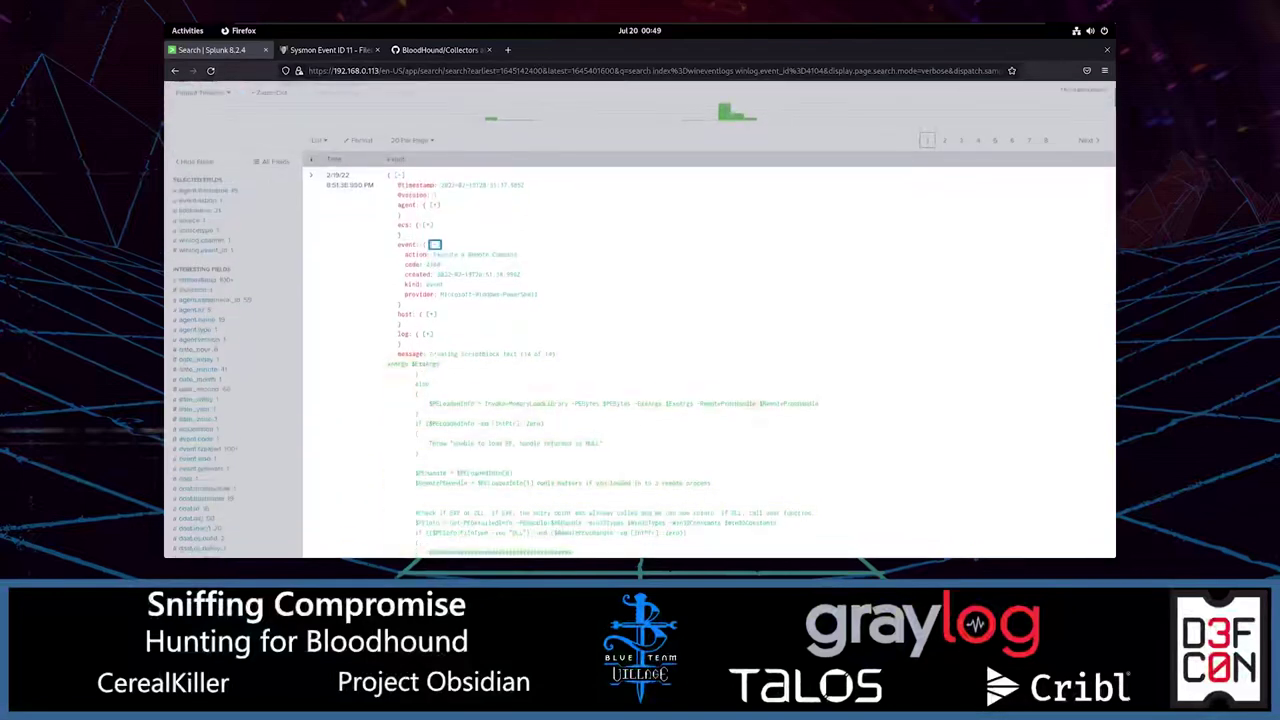
scroll(428, 340, down, 7)
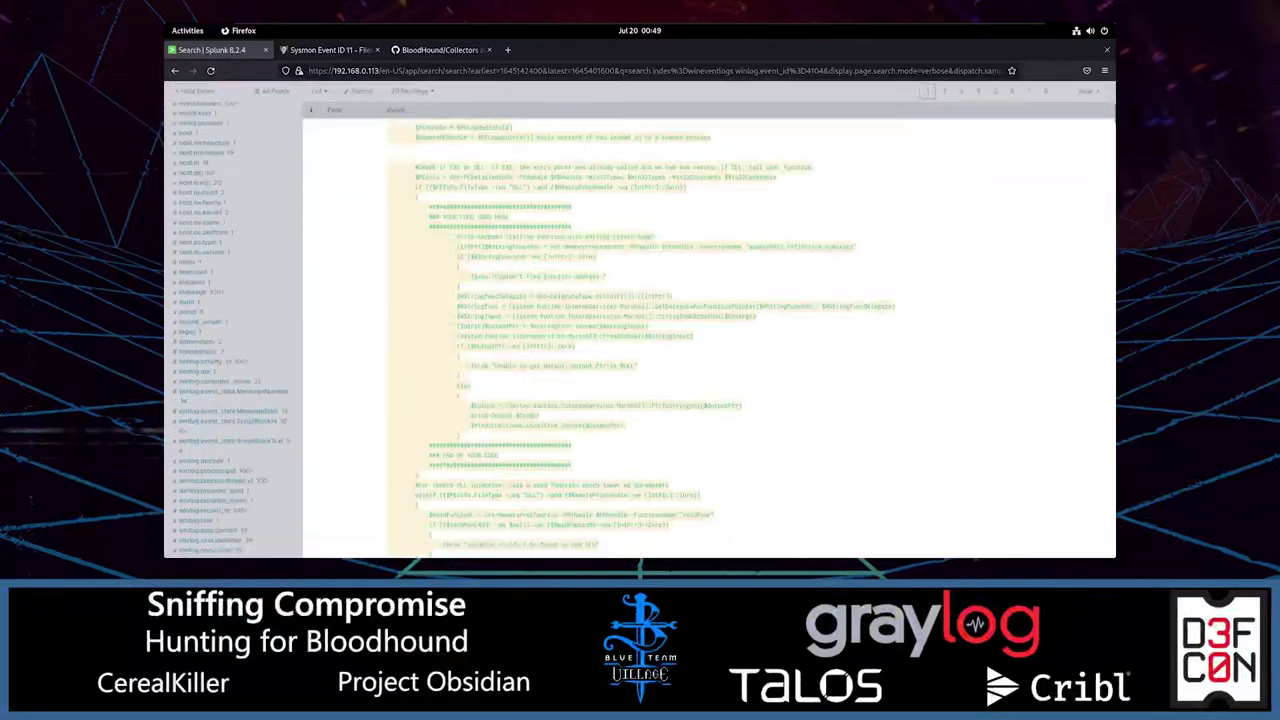
scroll(566, 374, down, 10)
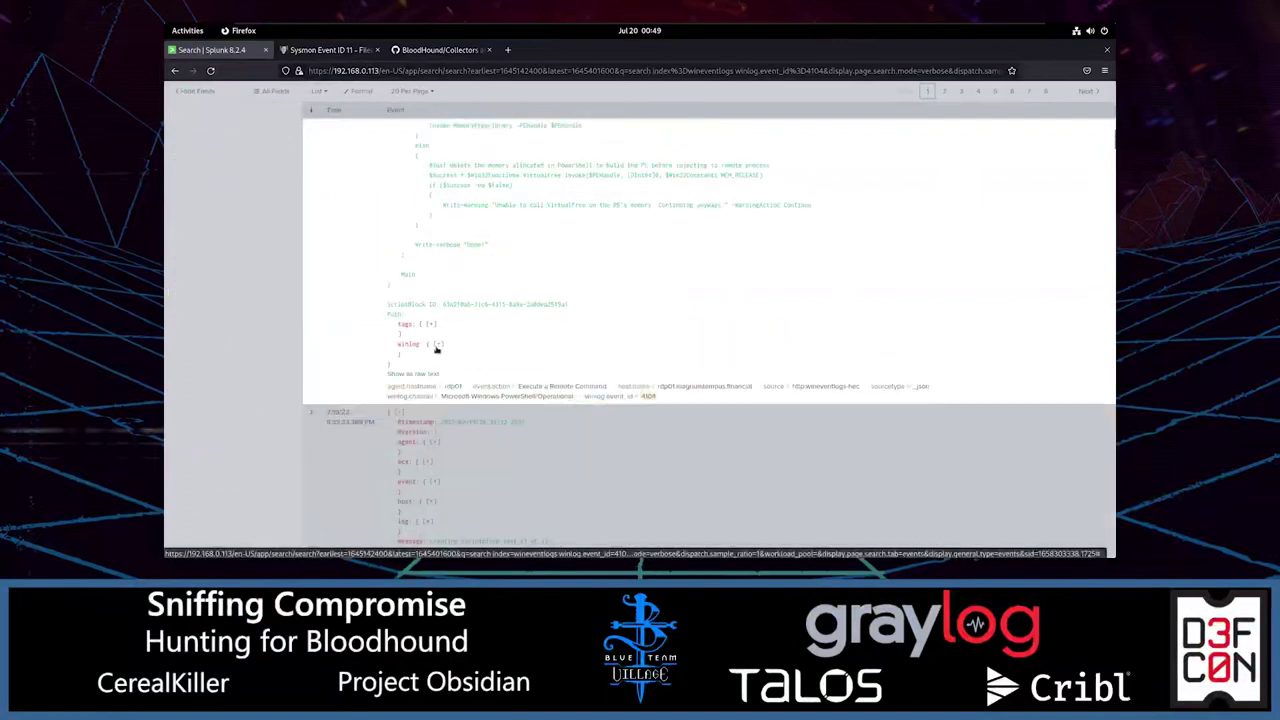
scroll(428, 332, up, 20)
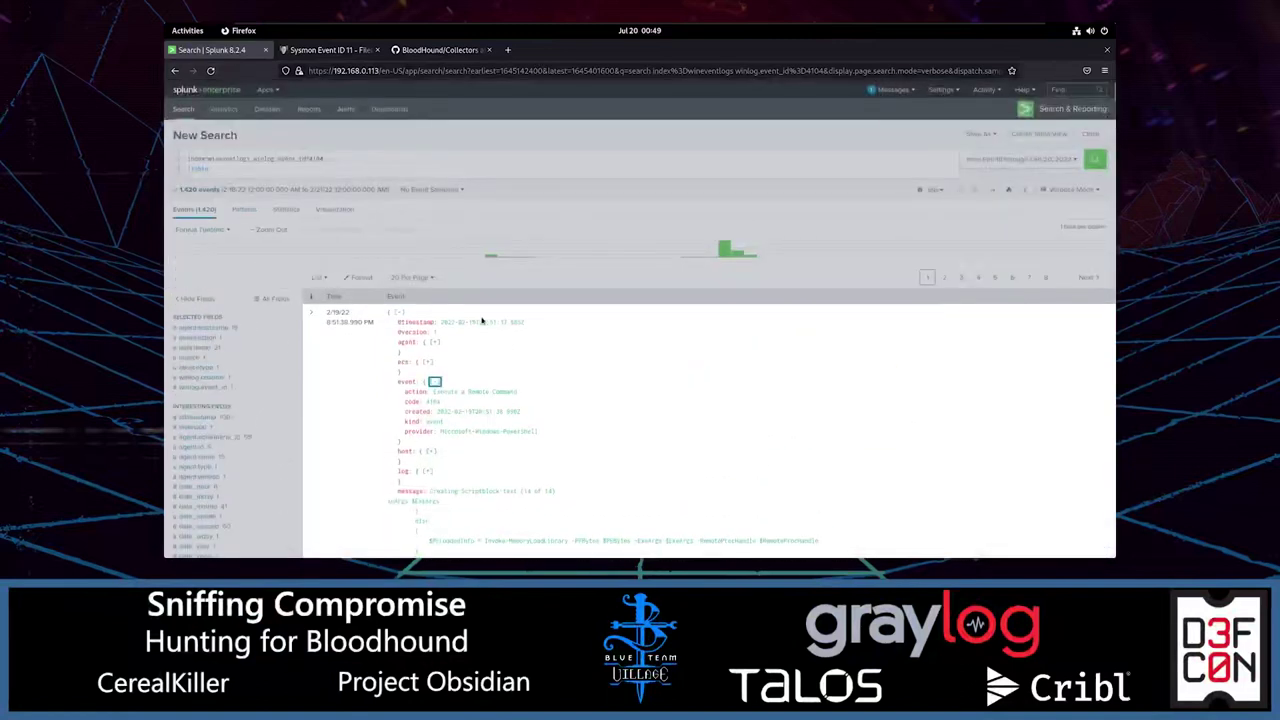
click(435, 381)
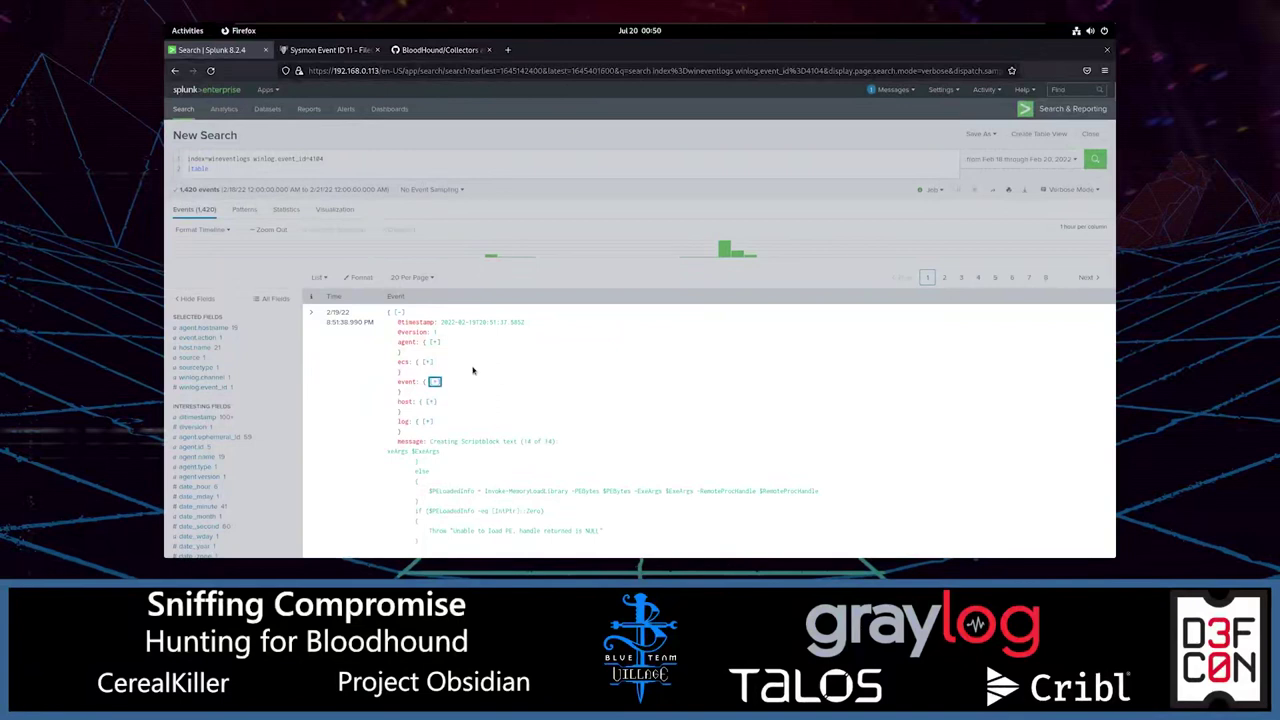
click(253, 171)
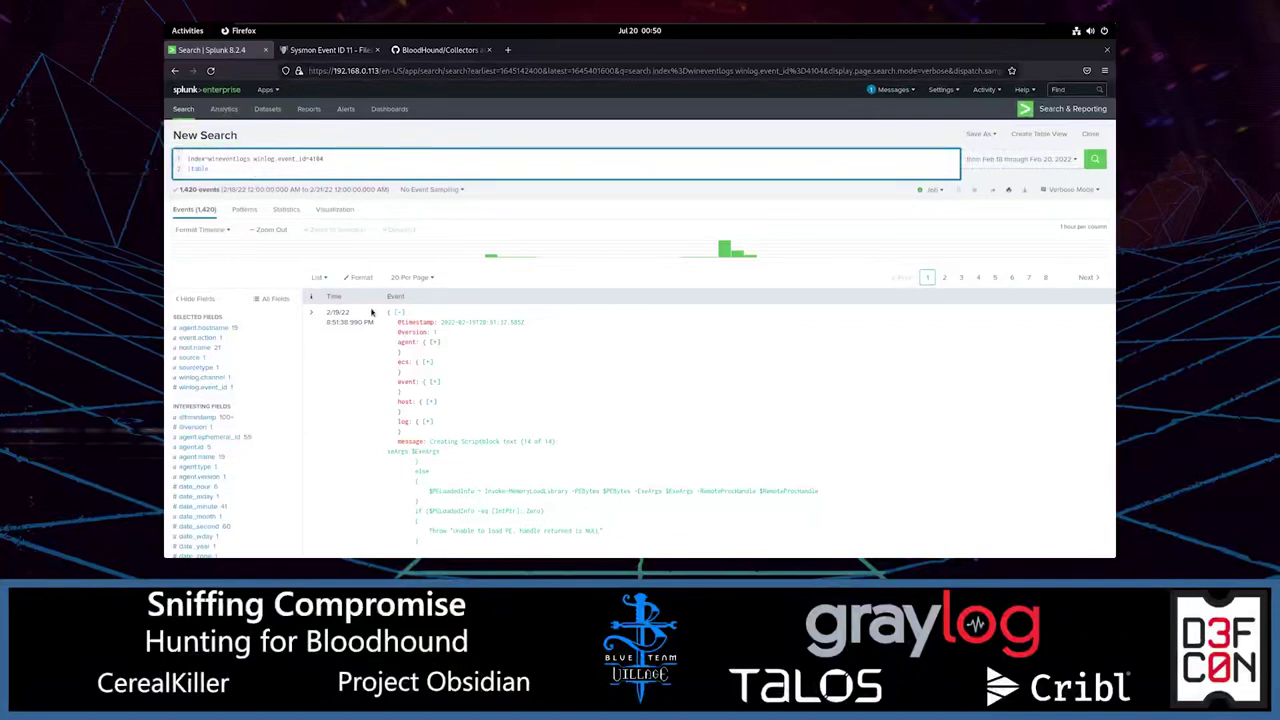
Replace the query with index=zeek and run it, returning 122,688 network events.
drag(211, 168, 174, 151)
key(BackSpace)
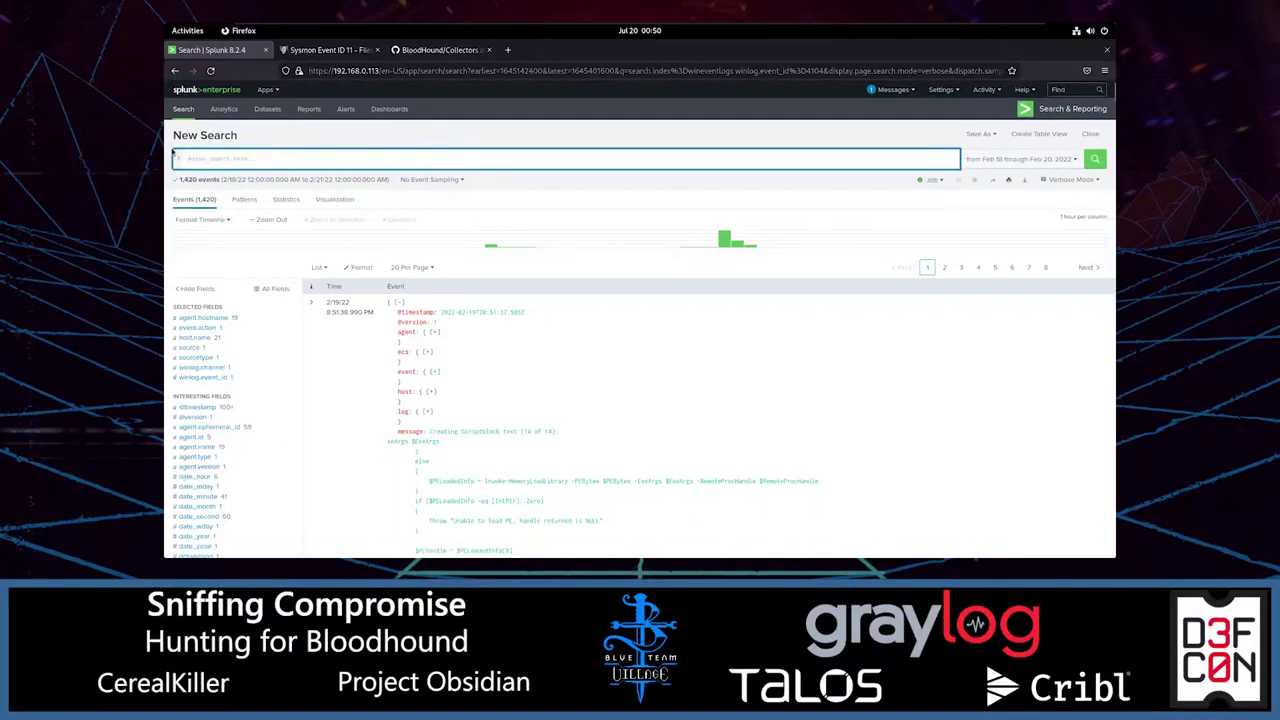
text(in)
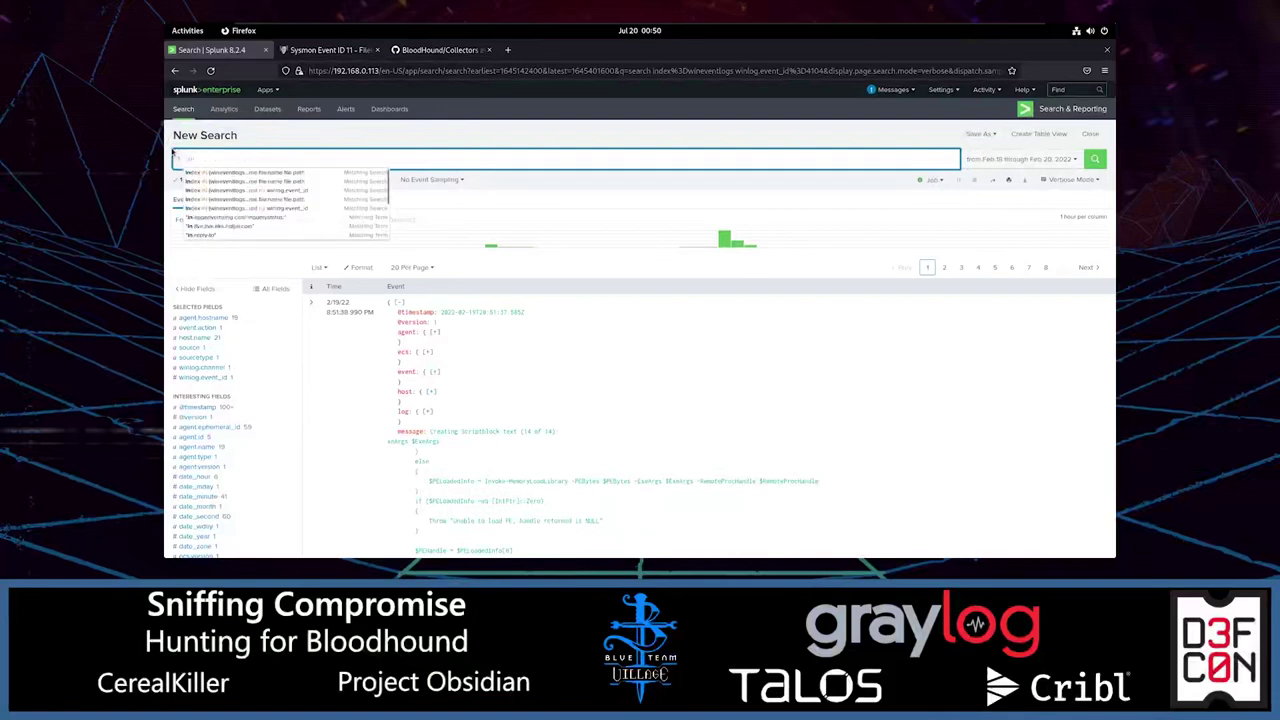
text(dex=)
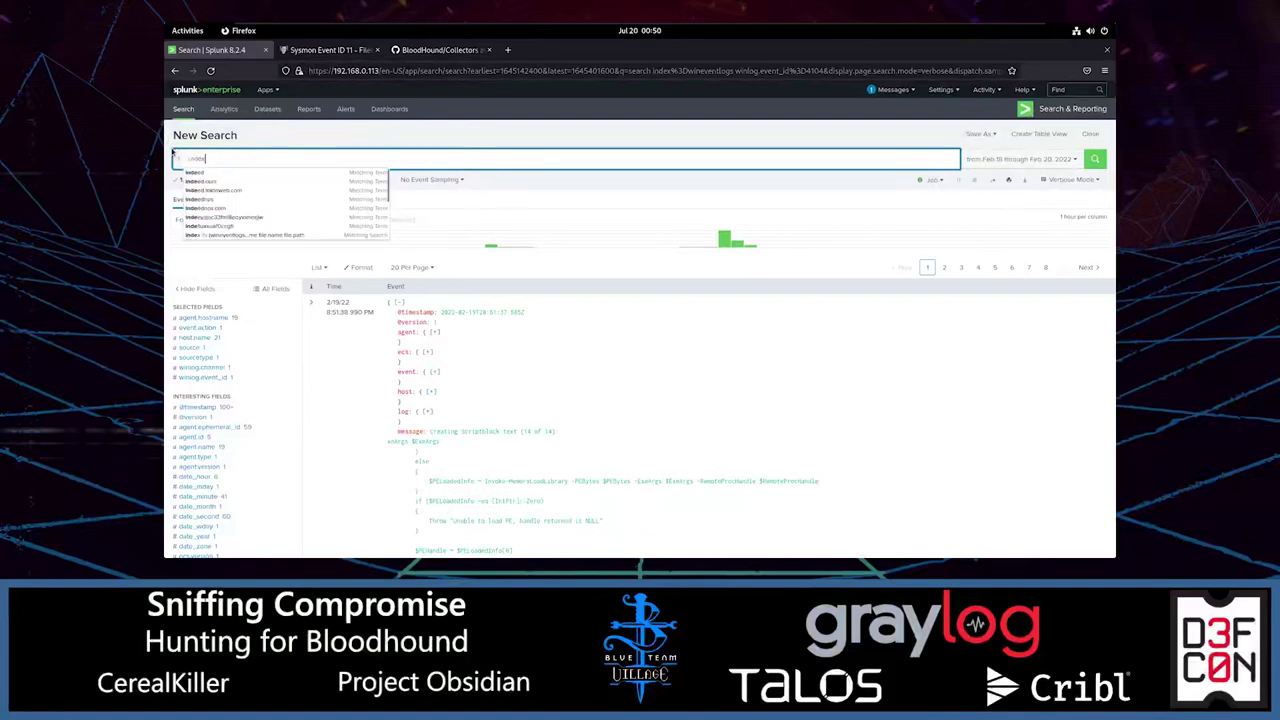
text(zeek)
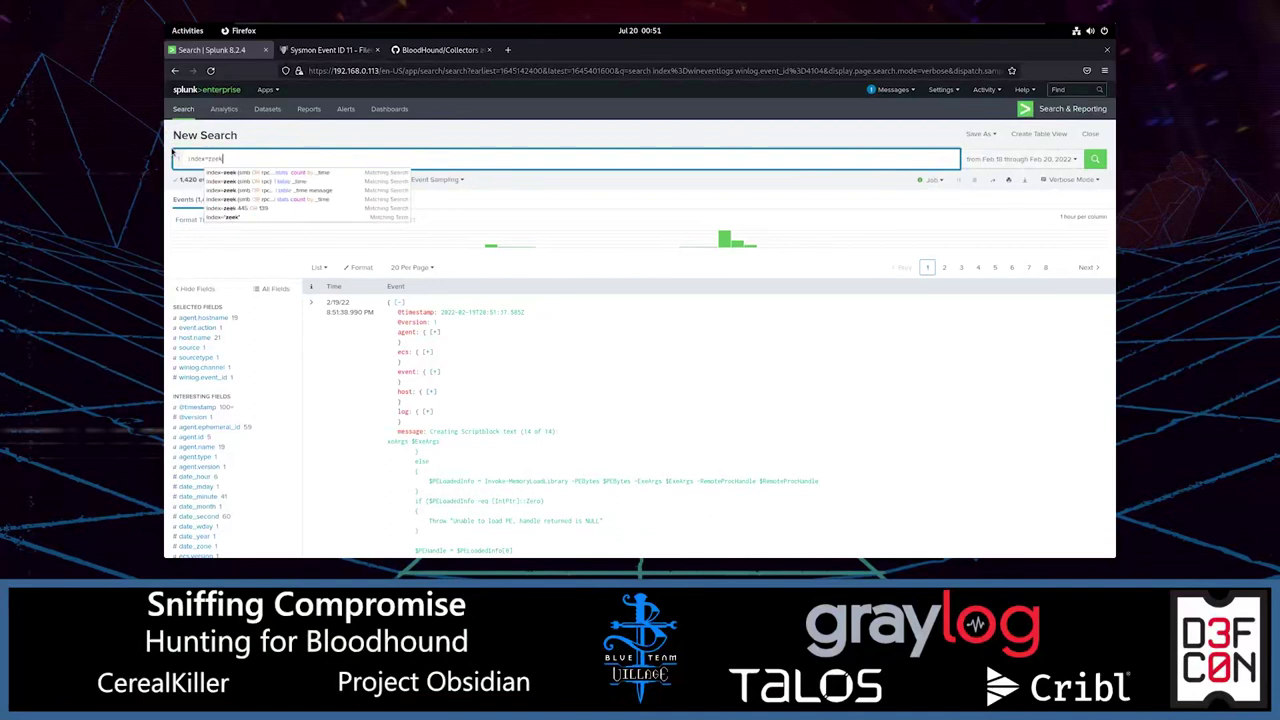
key(Return)
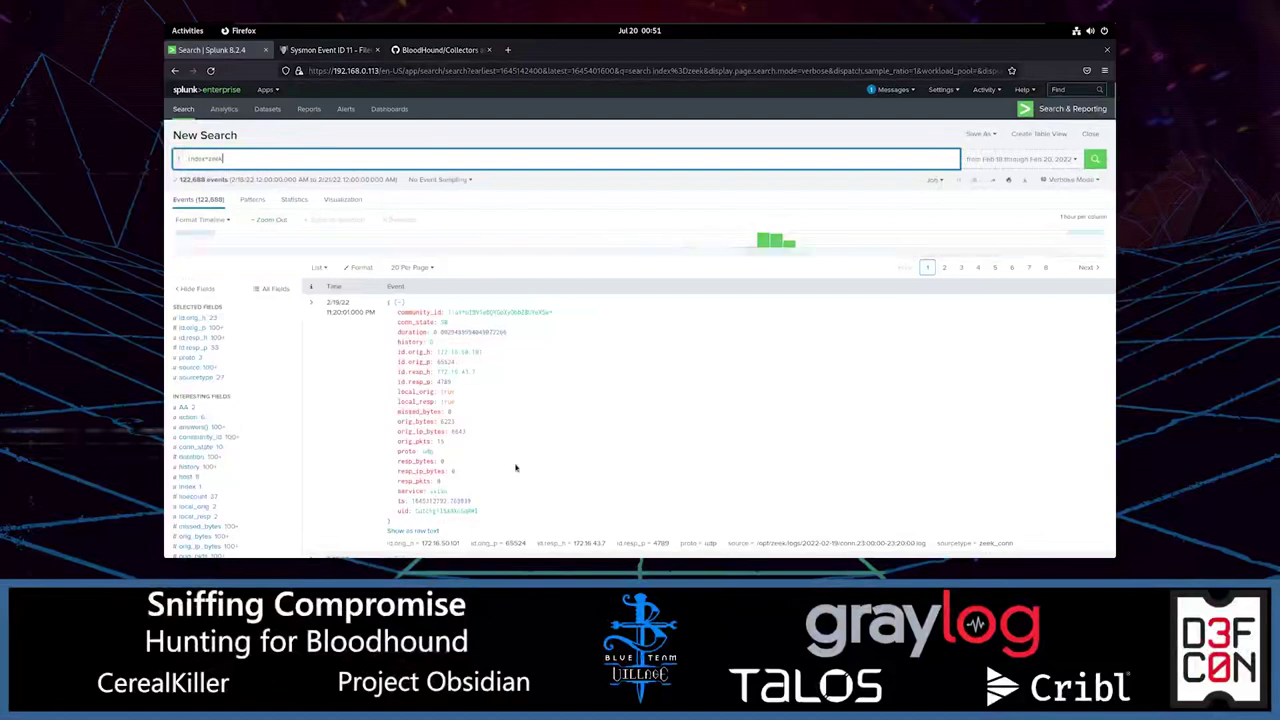
scroll(516, 468, down, 5)
scroll(525, 440, up, 5)
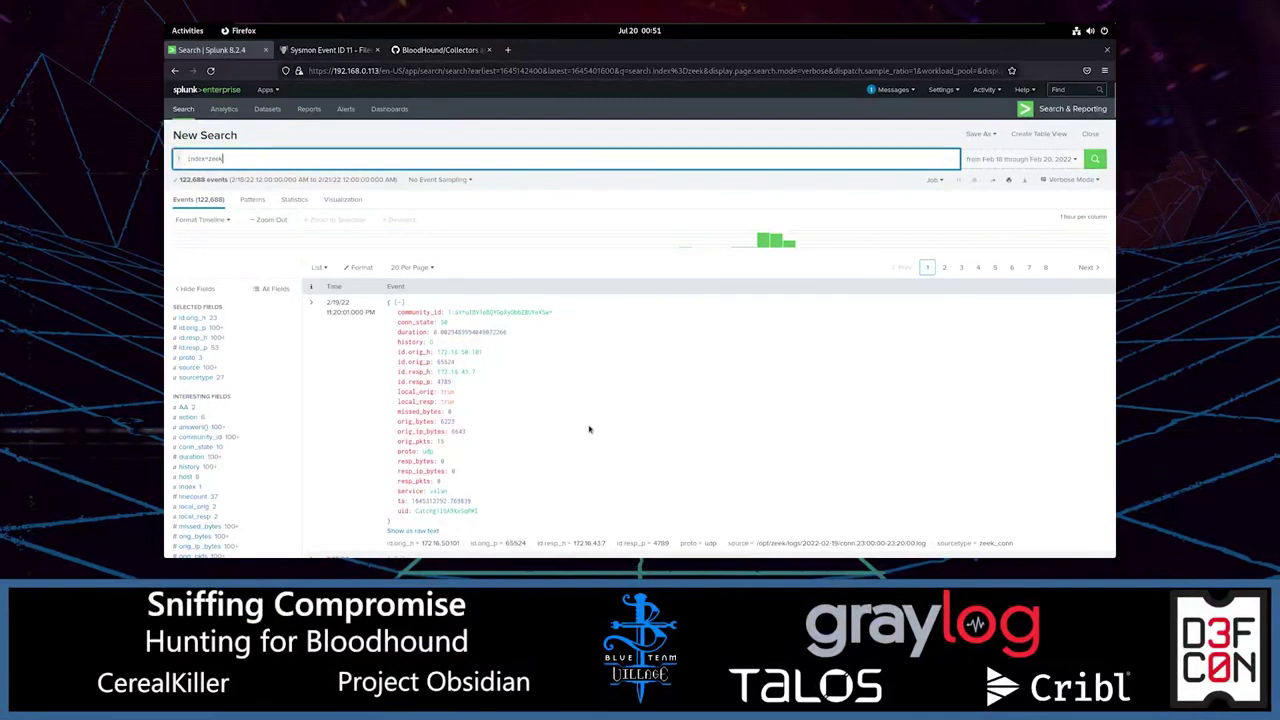
In the VS Code notes, add 'BloodHound SMB and LDAPs' and 'SMB uses Port 445,139'.
key(alt+Tab)
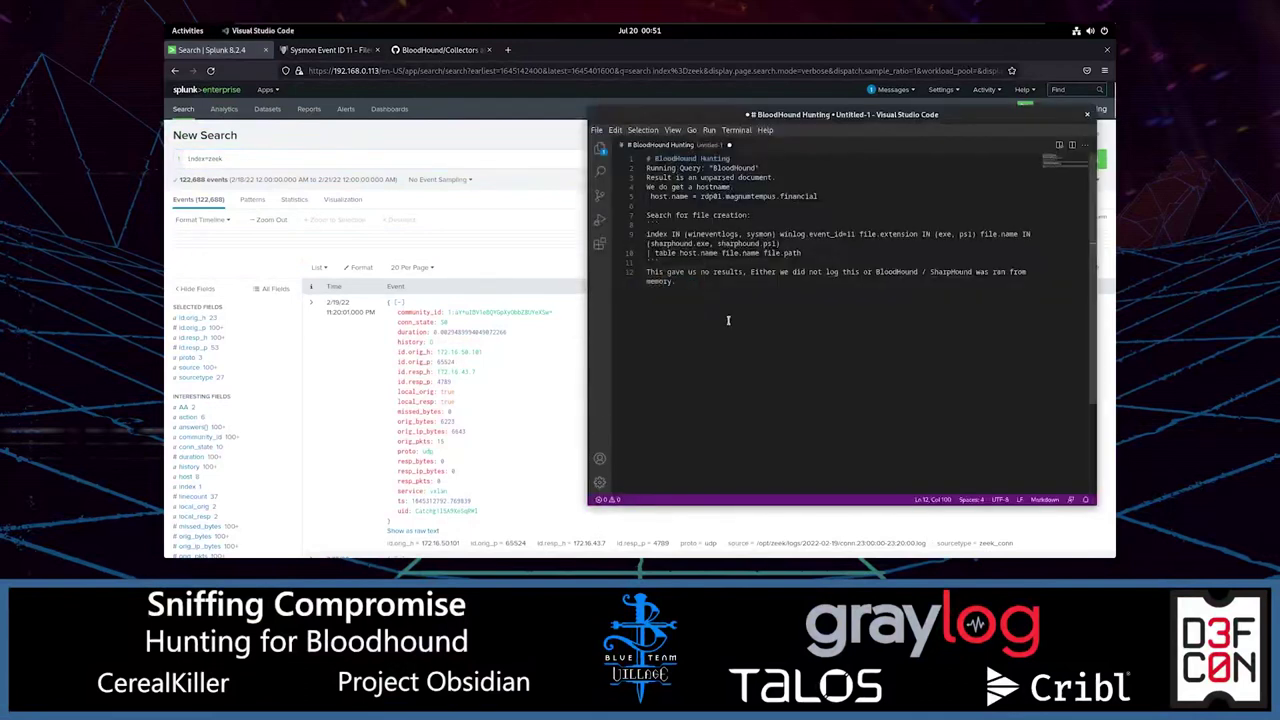
text(BloodHound )
text(SMB and LDA)
text(APS)
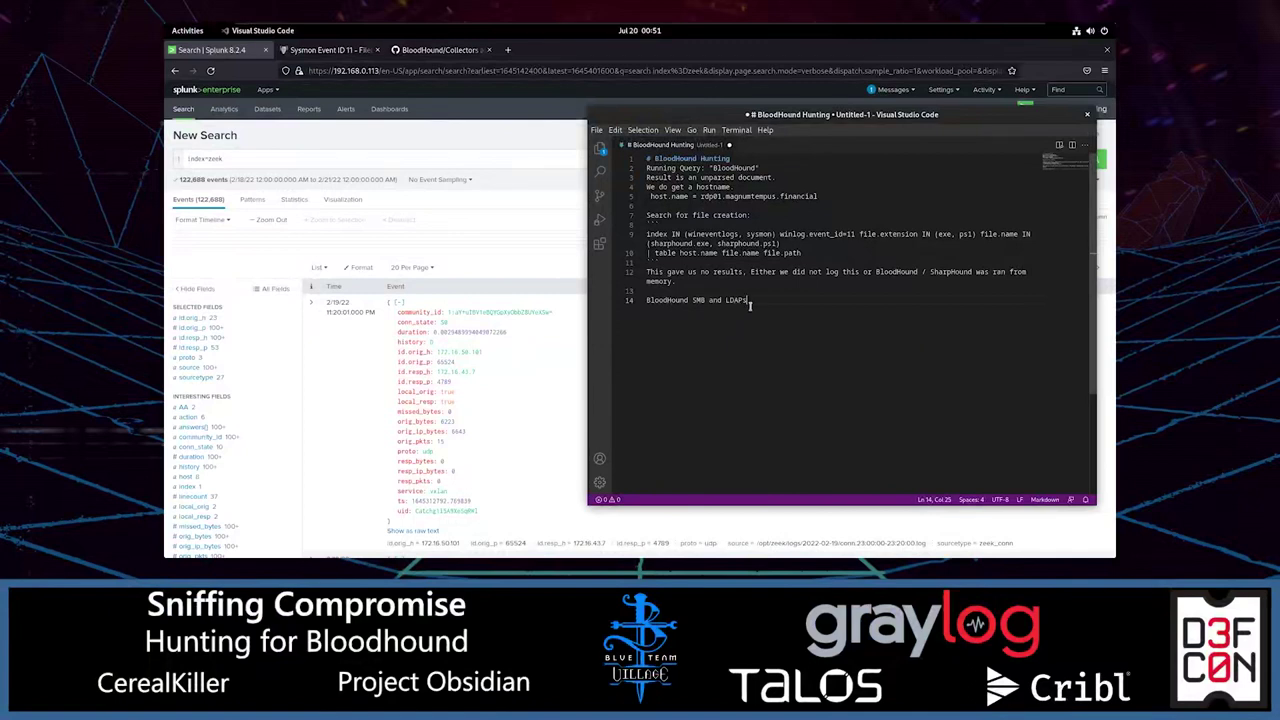
key(Return)
key(Return)
text(SMB users)
key(BackSpace)
text(s TC)
key(BackSpace)
key(BackSpace)
text(Port 445 139)
key(Left)
key(Left)
key(Left)
key(BackSpace)
text(,1)
key(End)
Change the search to index=zeek (445 OR 139), narrowing results to 11,626 events.
click(275, 160)
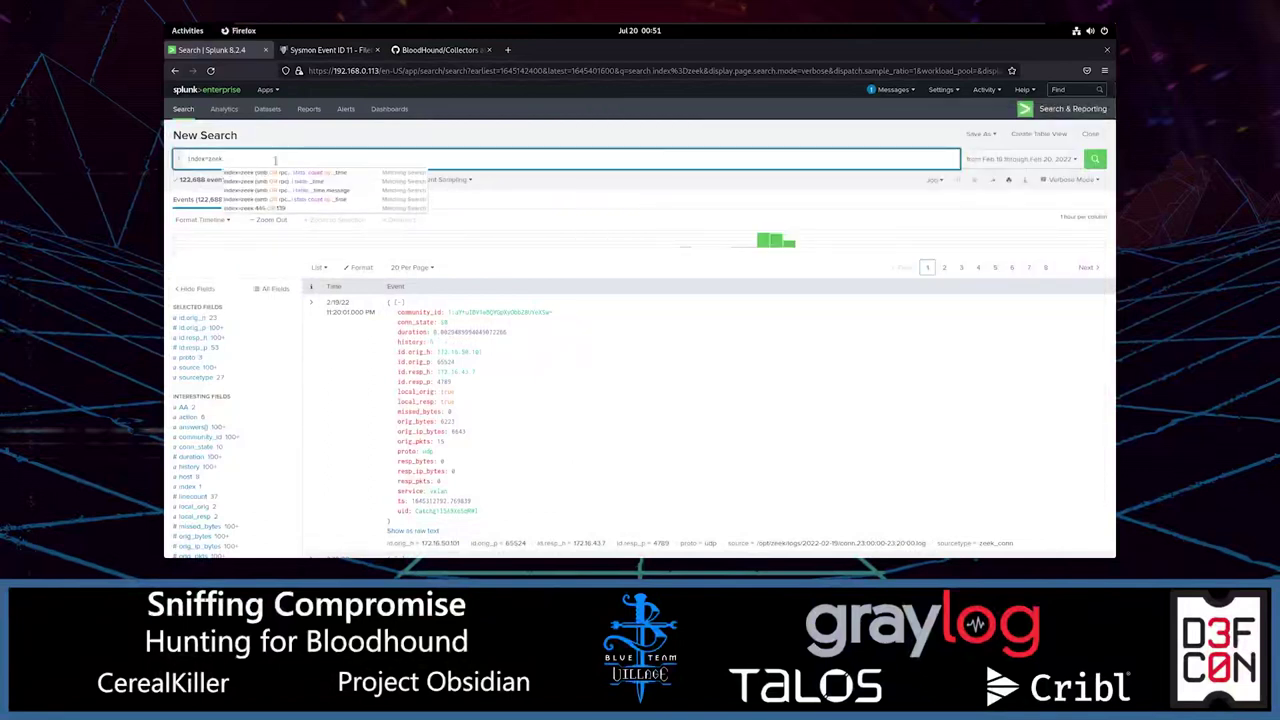
text(|)
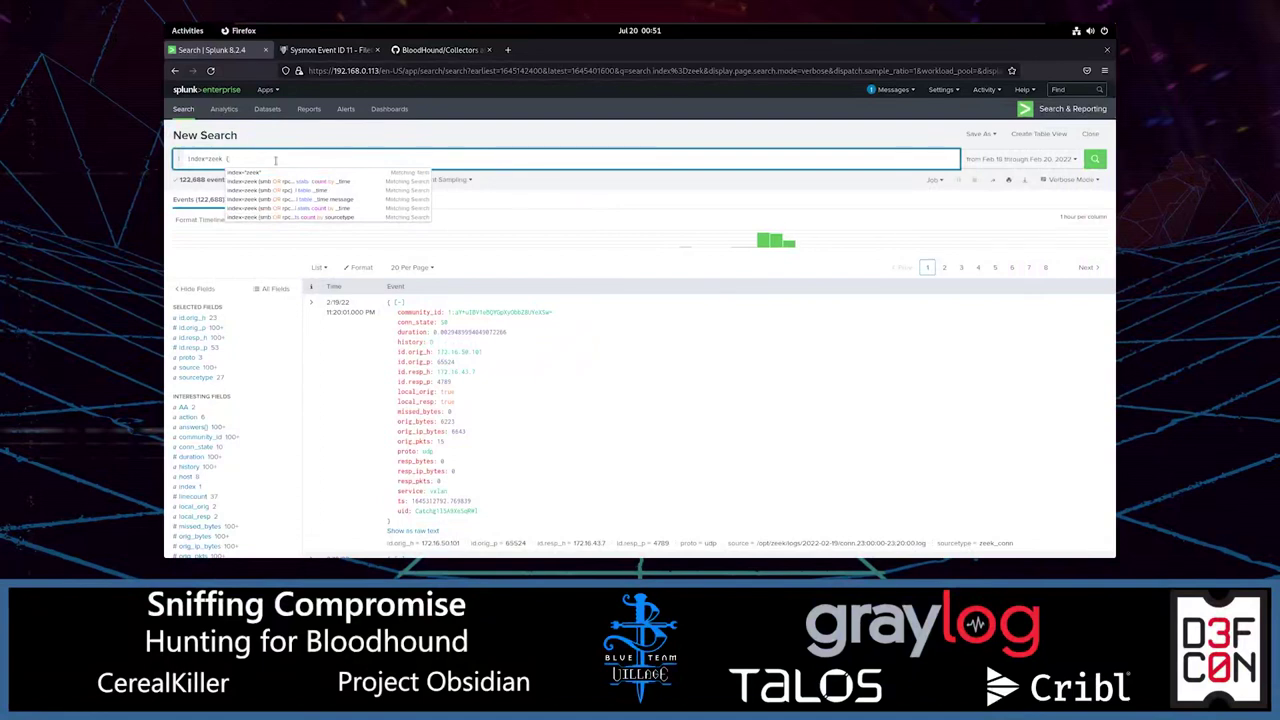
key(BackSpace)
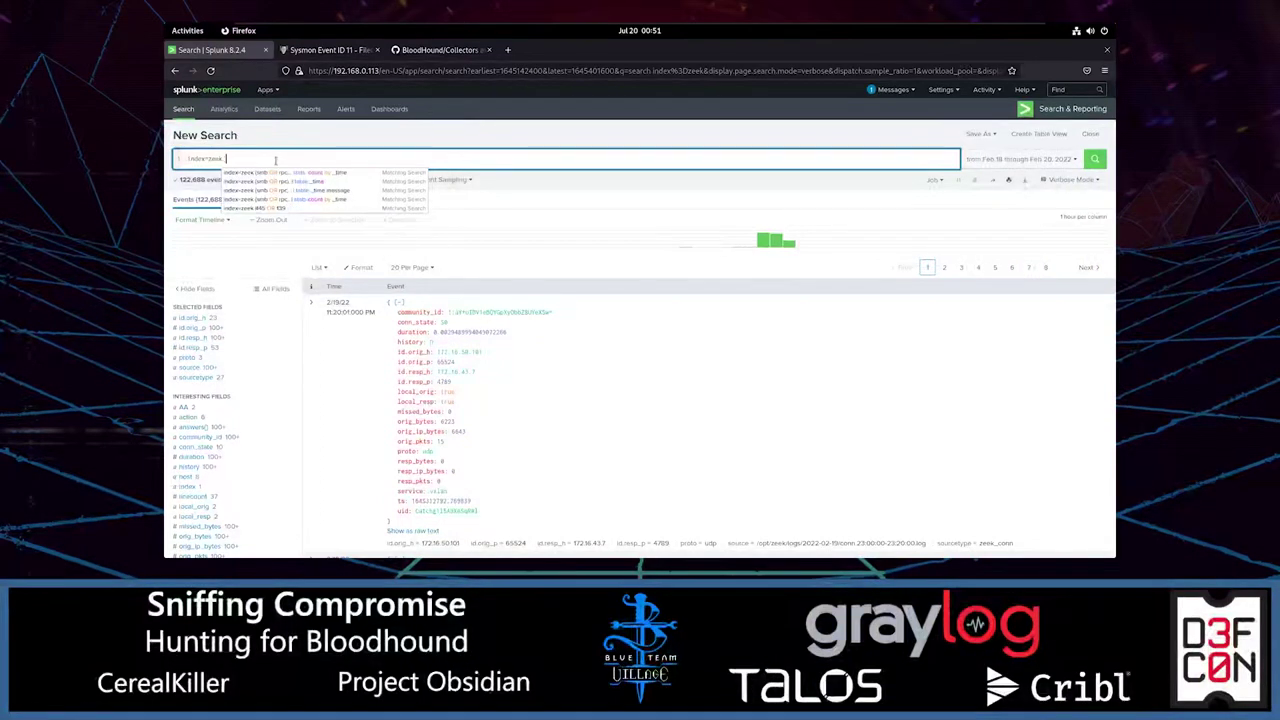
text(445)
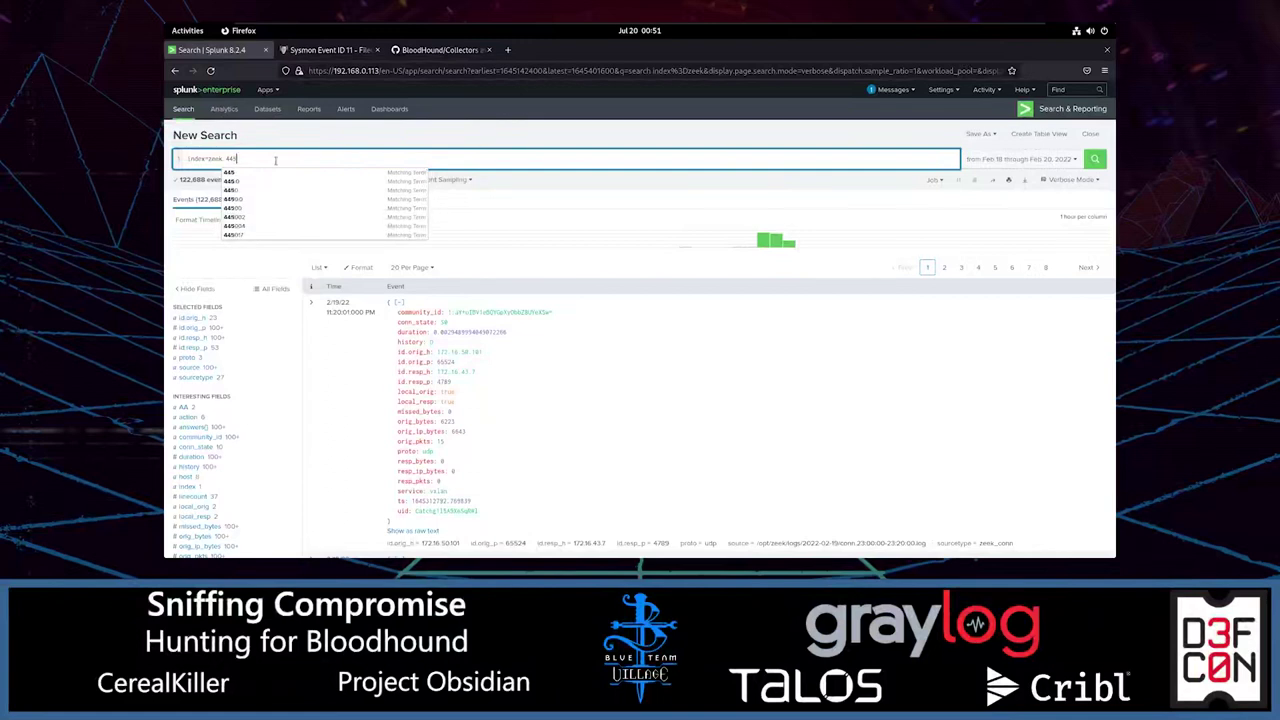
text( or 139)
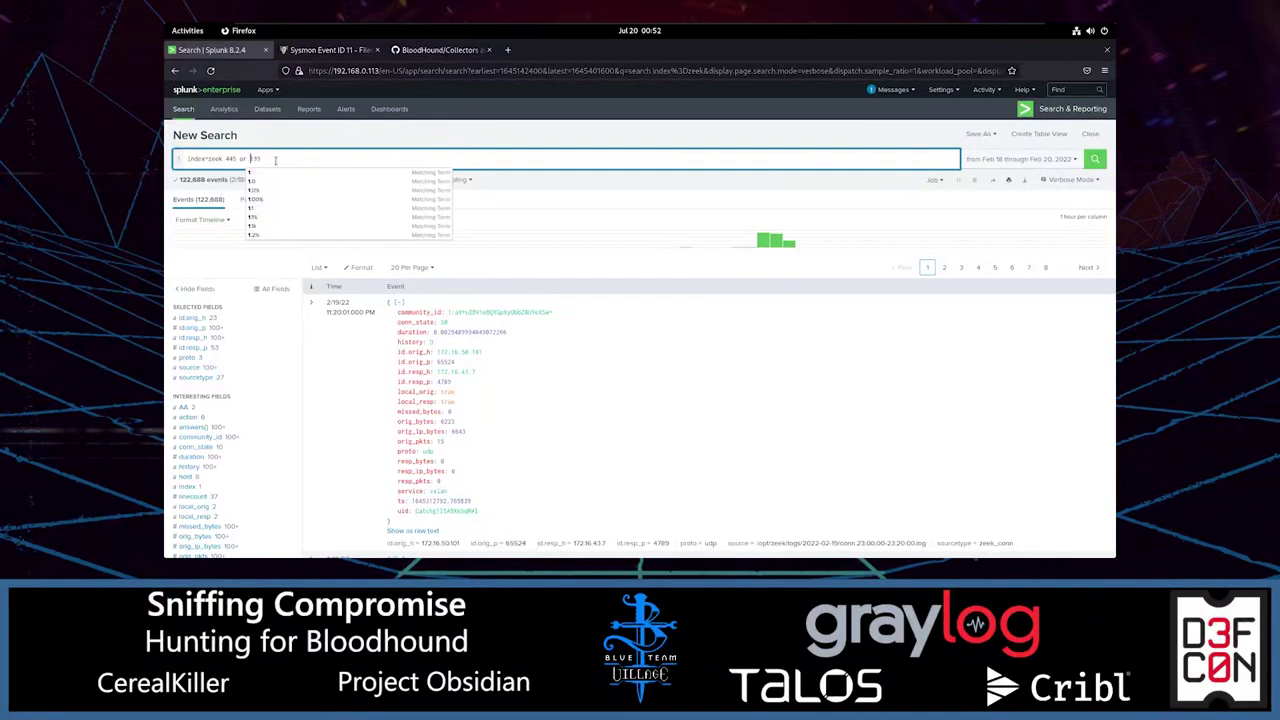
key(Left)
key(Left)
key(Left)
key(Left)
key(BackSpace)
key(BackSpace)
key(BackSpace)
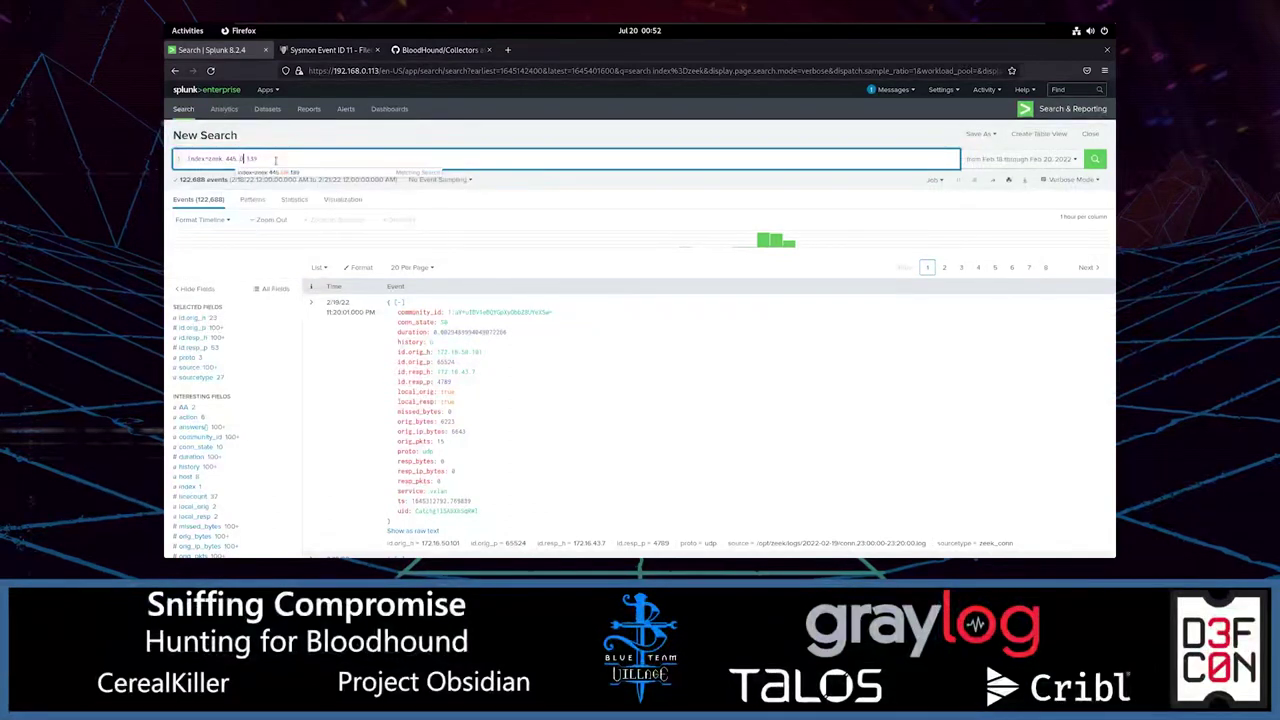
text(OR )
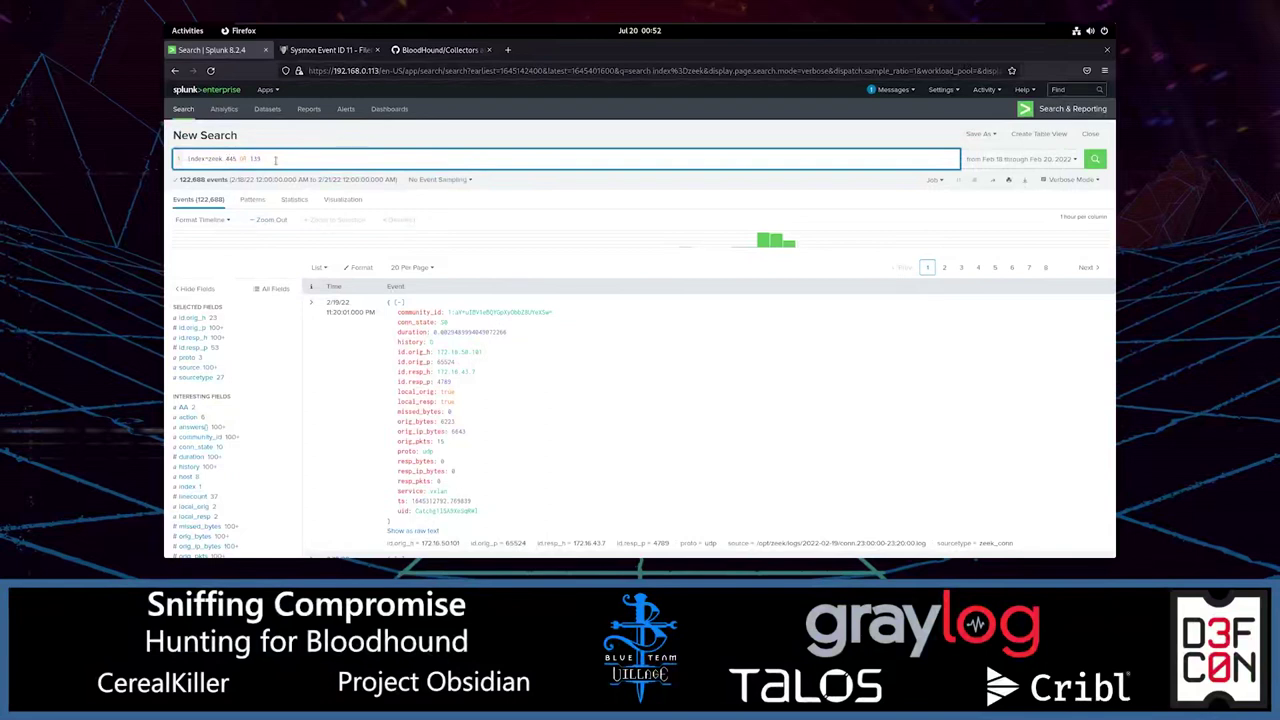
text(()
text())
key(Return)
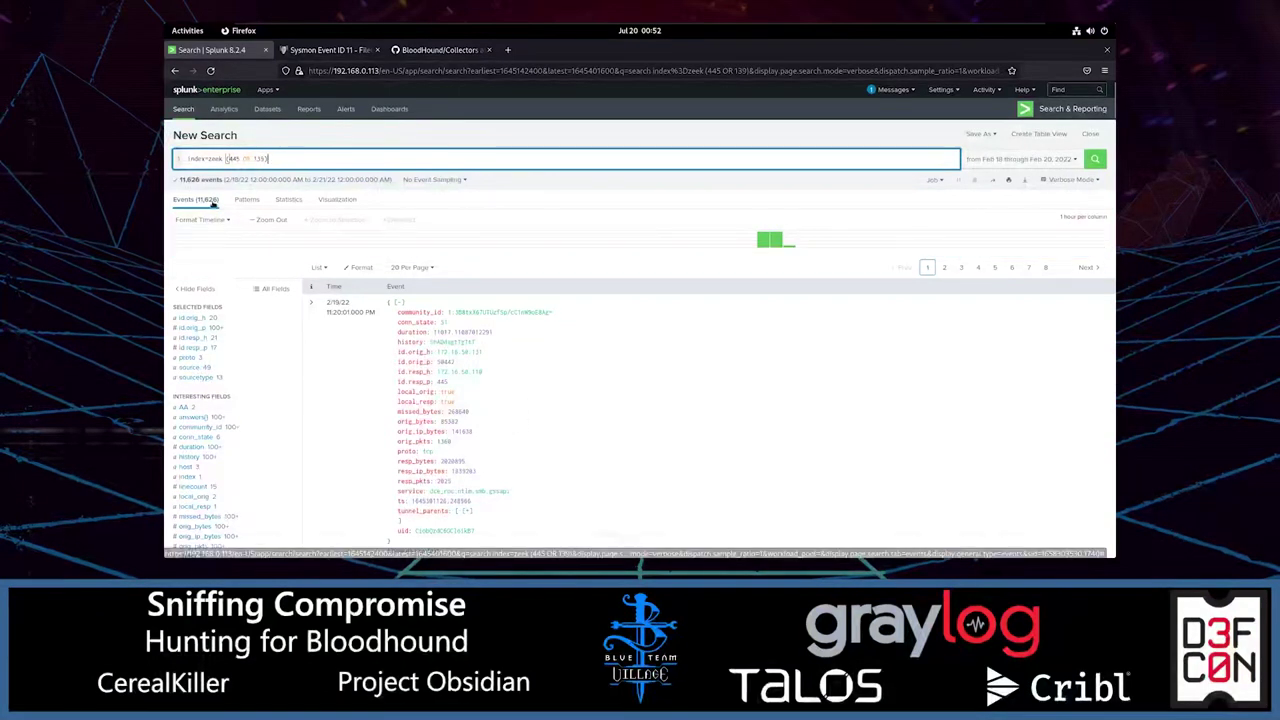
scroll(634, 295, down, 5)
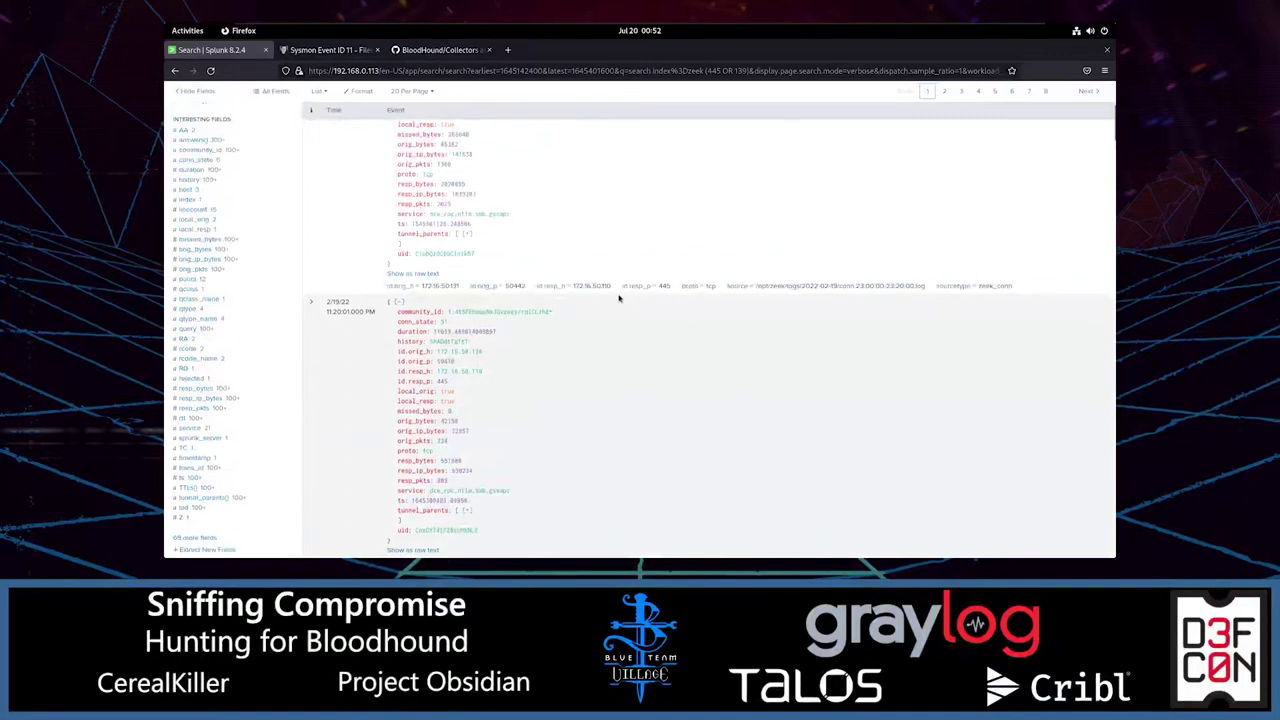
scroll(619, 297, up, 5)
scroll(539, 354, down, 1)
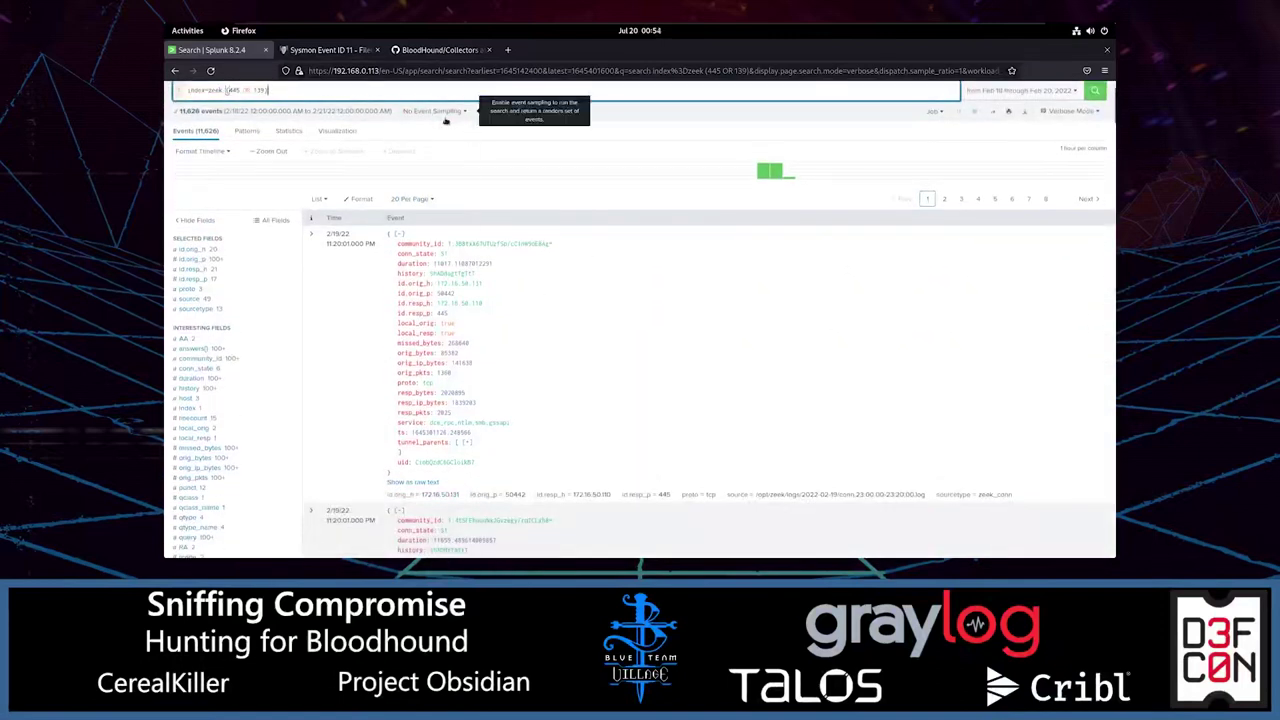
click(436, 111)
click(506, 131)
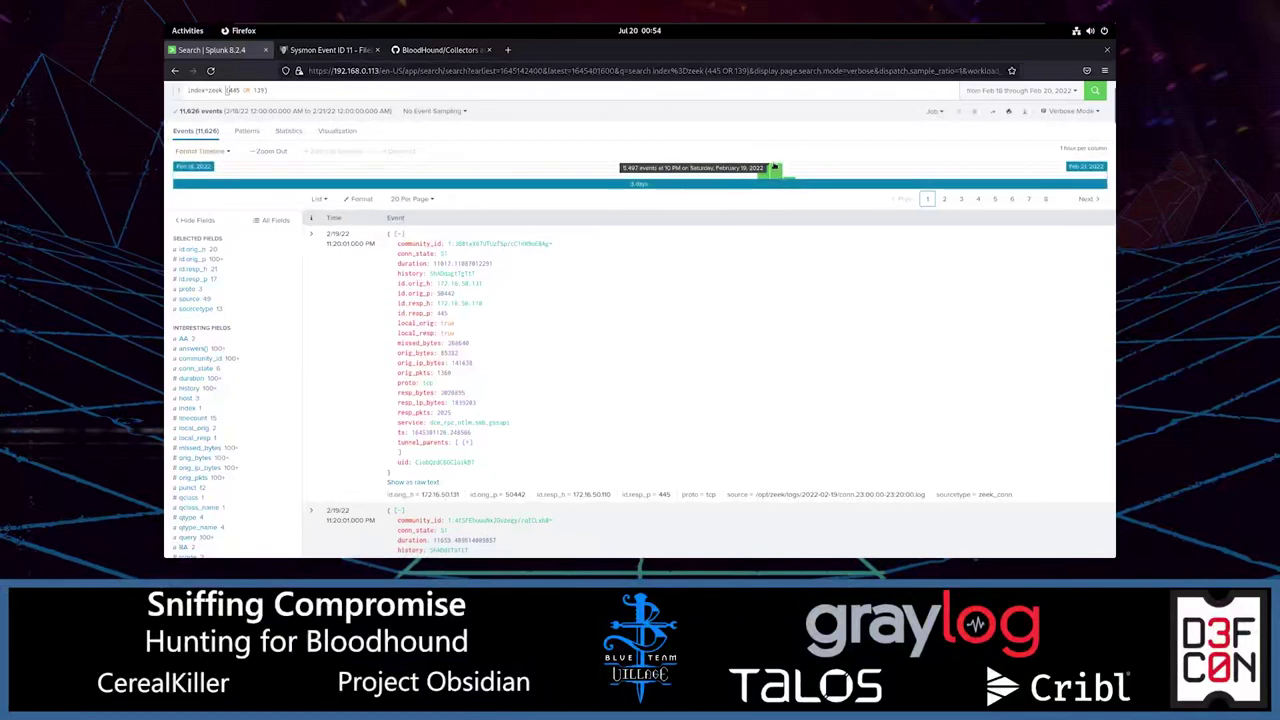
scroll(490, 395, down, 3)
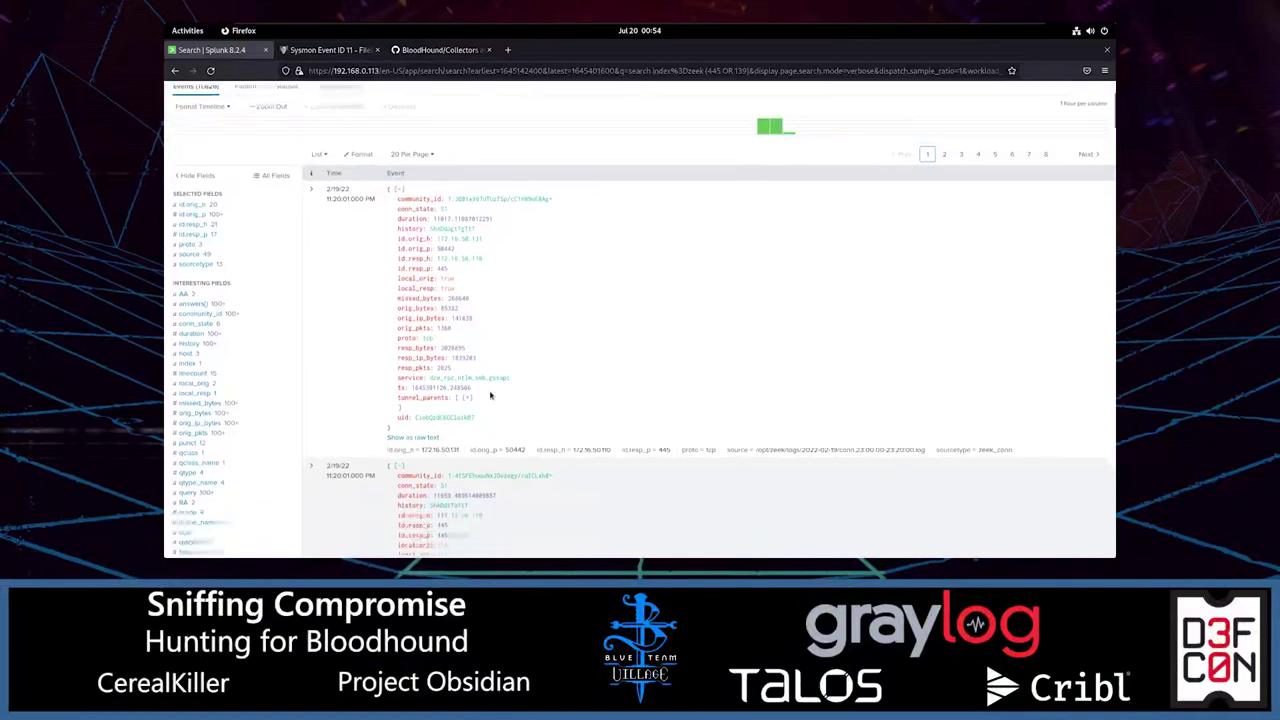
scroll(490, 395, up, 3)
scroll(490, 395, up, 1)
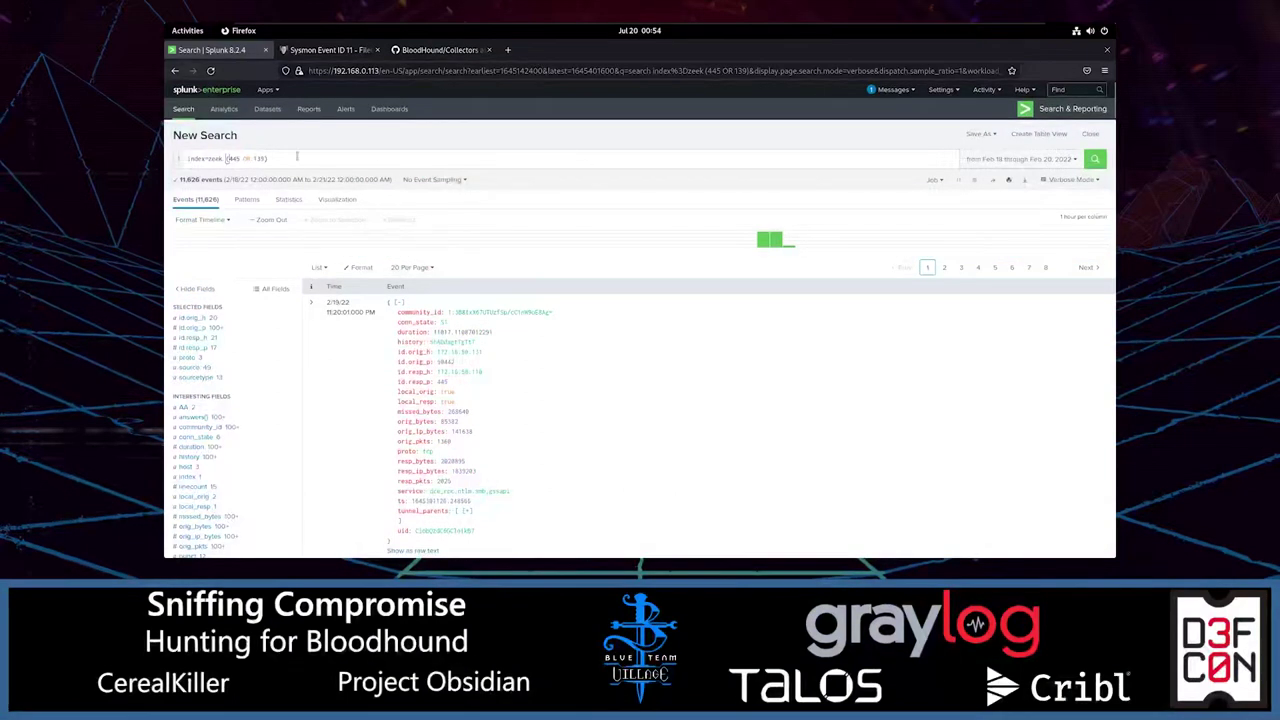
Add '| stats count values(id.resp_p) by hostname' and run it, producing a 7-host table.
click(297, 157)
key(shift+Return)
text(|)
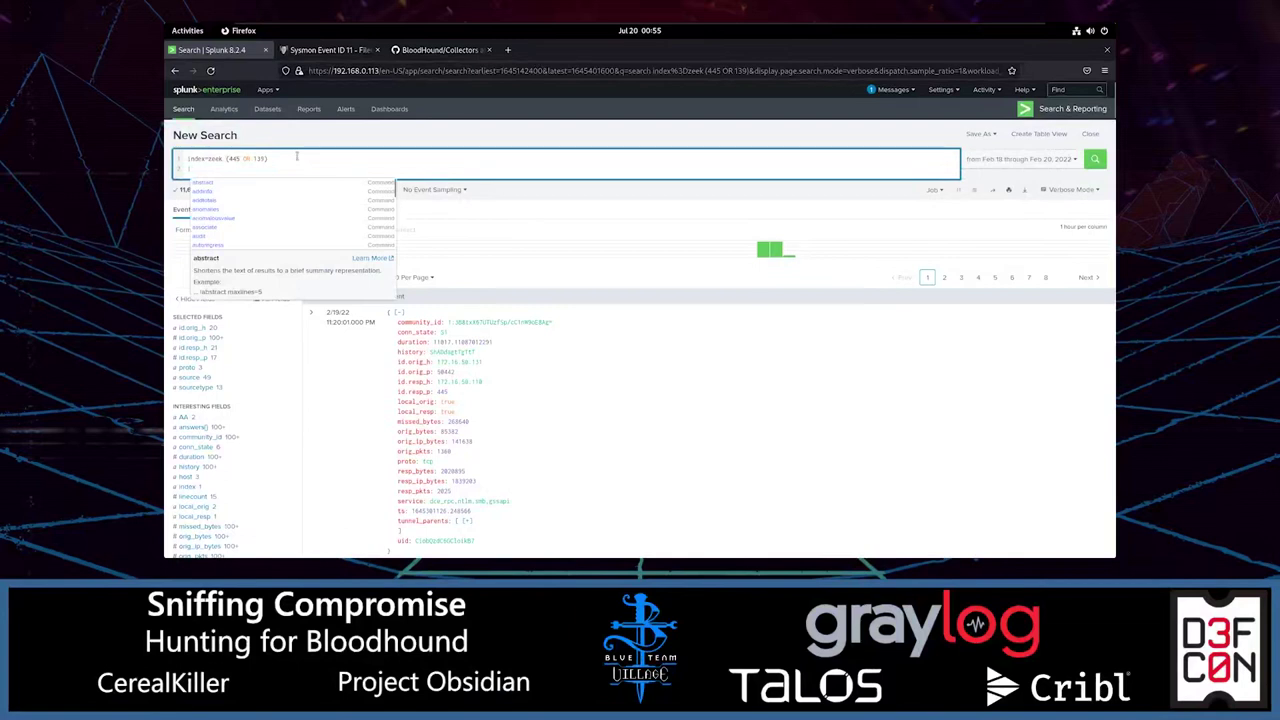
text( stats count )
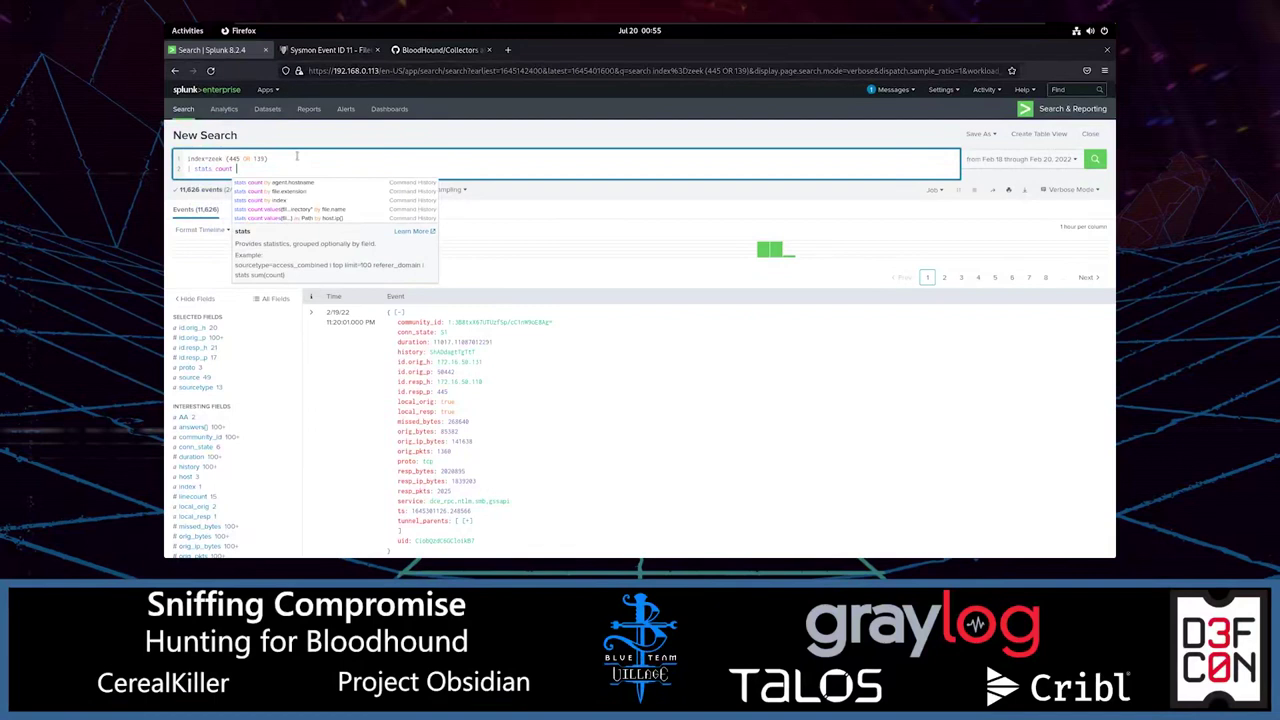
text(values)
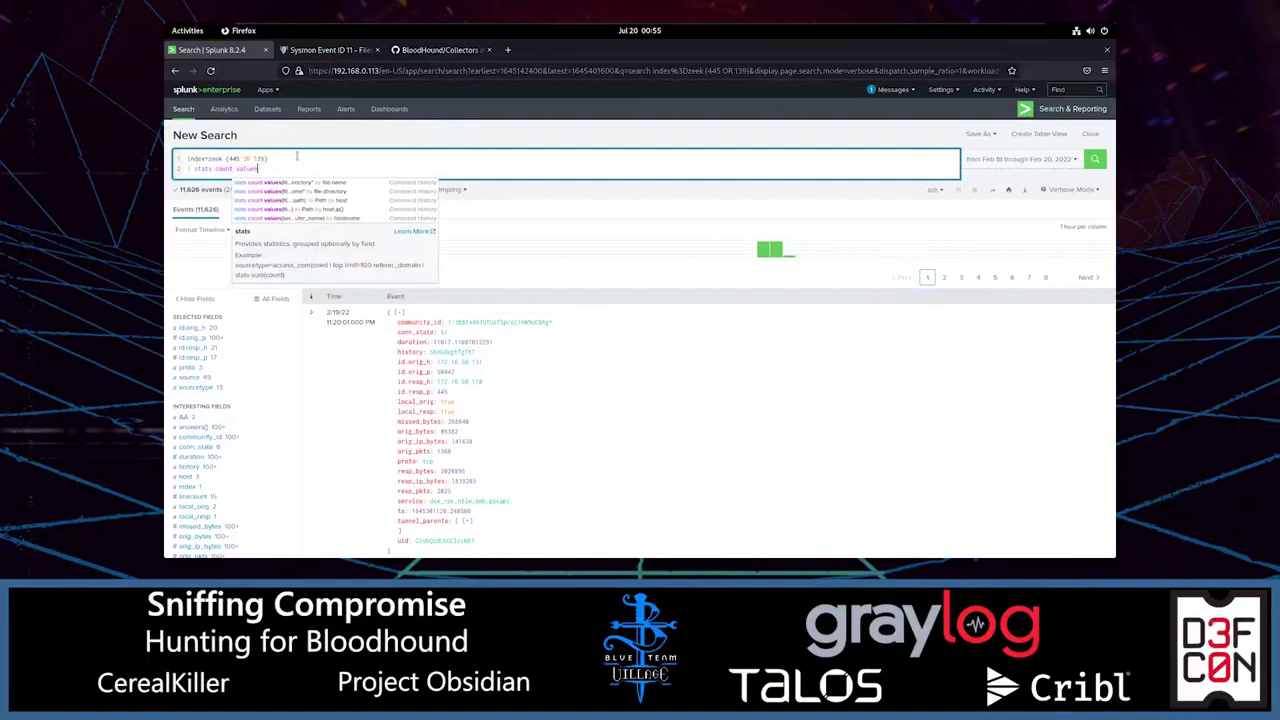
text(()
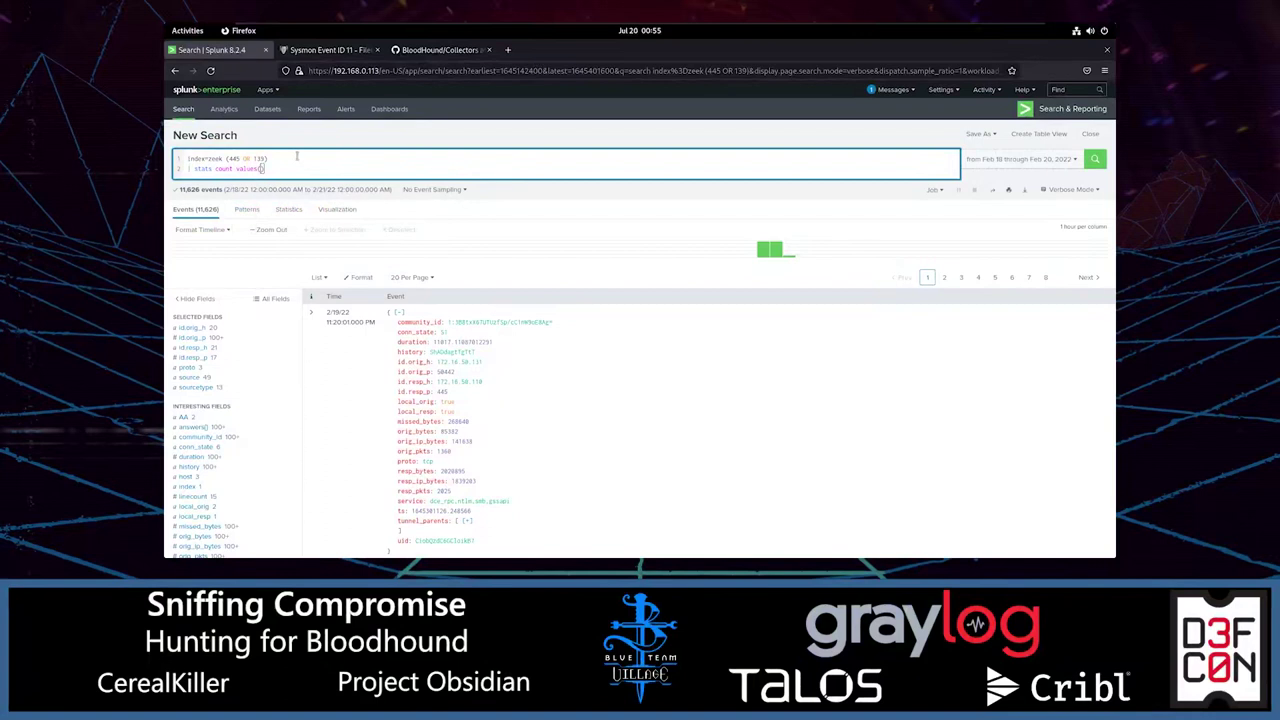
text(id.resp_p)
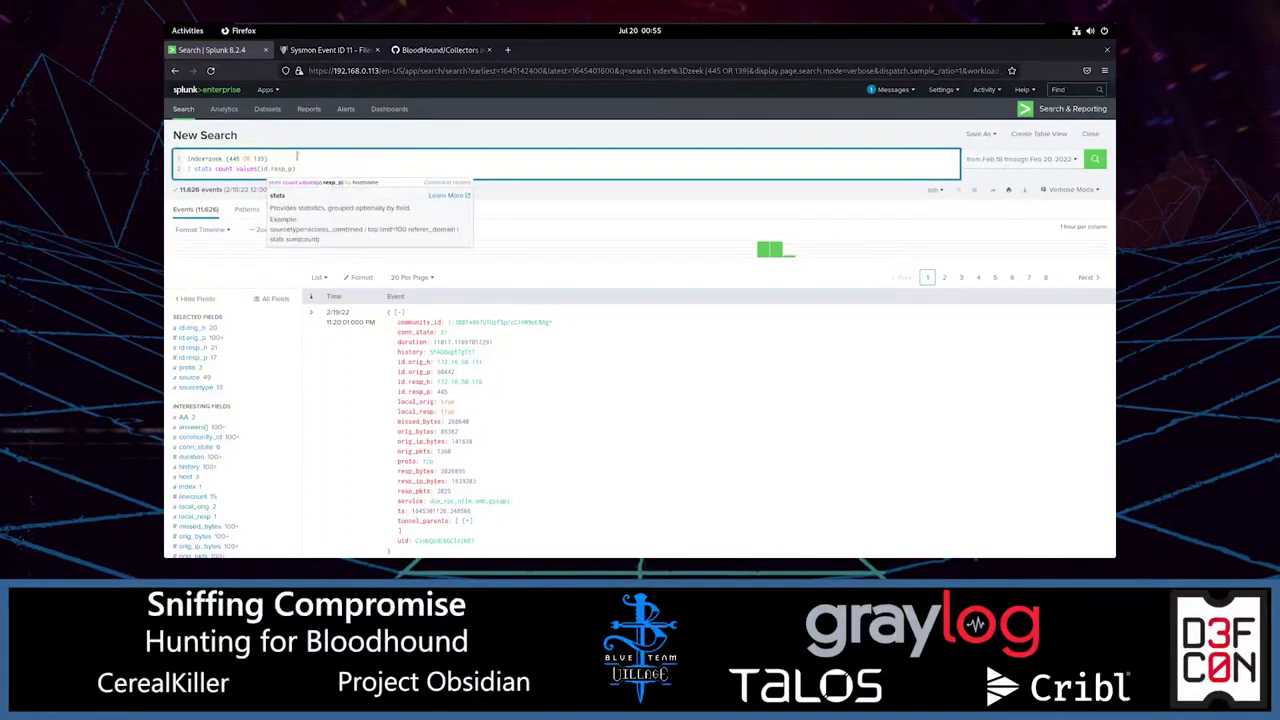
text() )
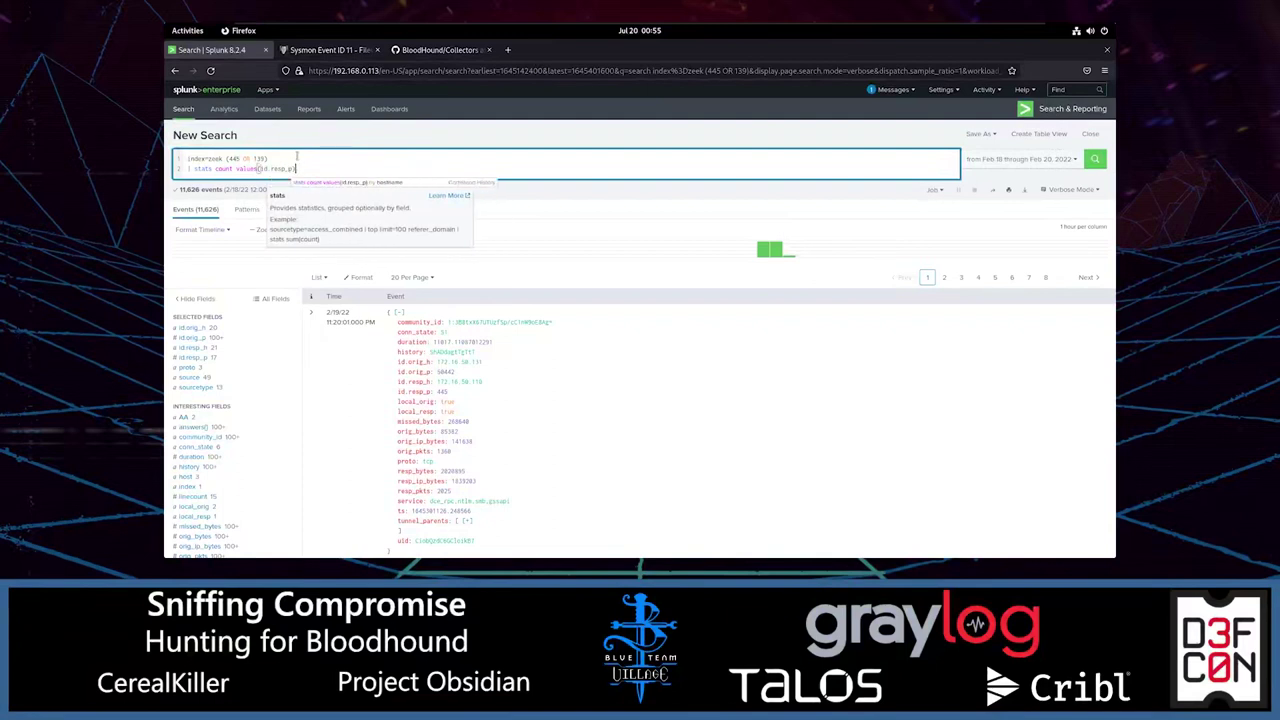
text(by host)
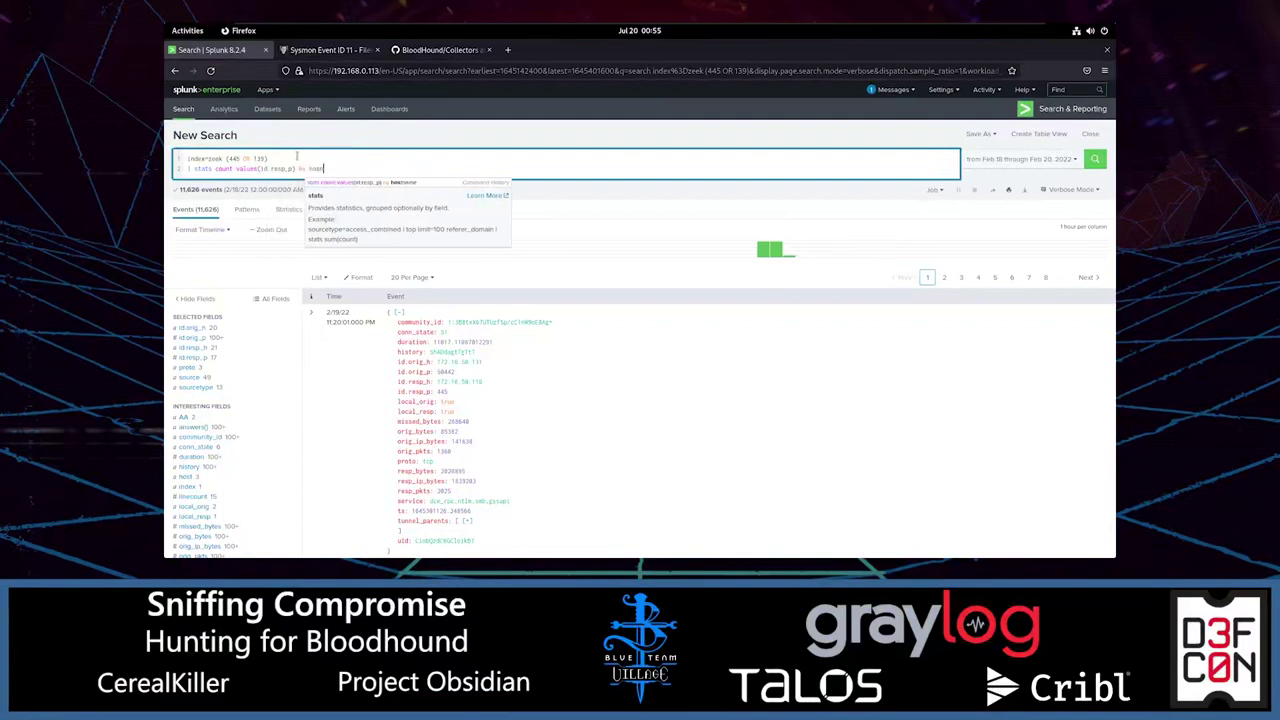
text(name)
key(Escape)
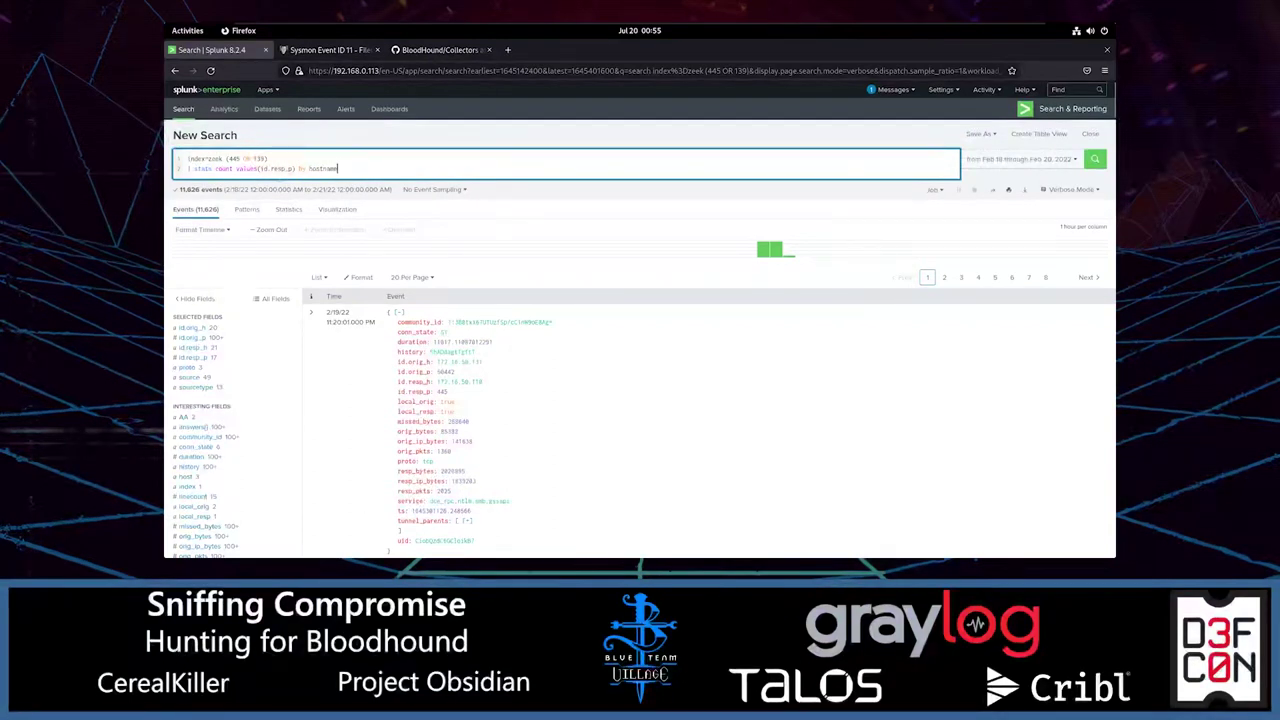
drag(450, 396, 398, 391)
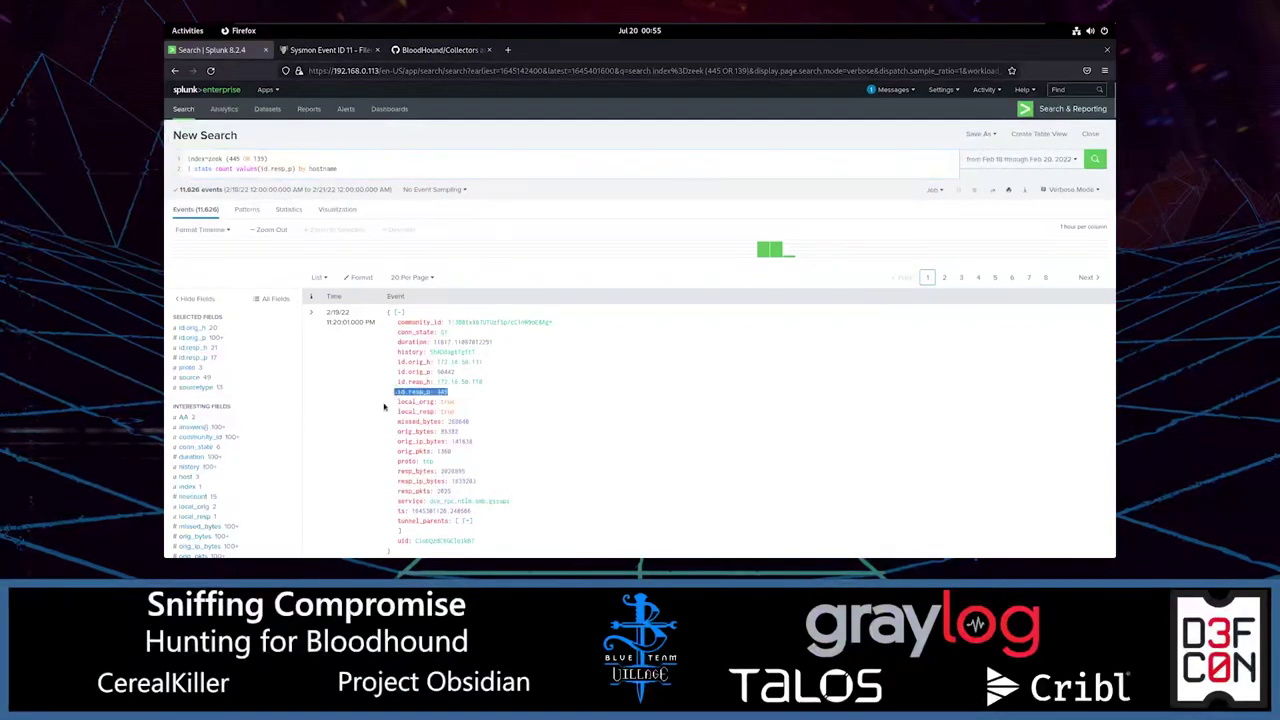
click(369, 168)
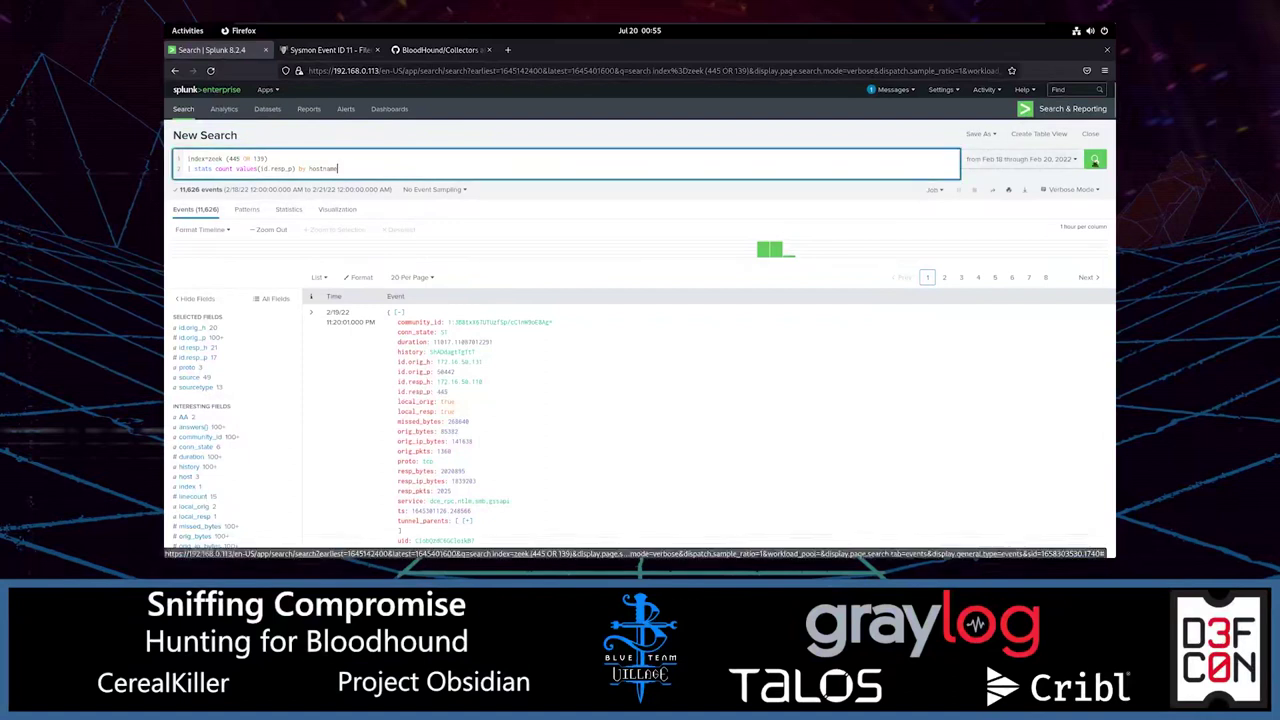
click(1095, 158)
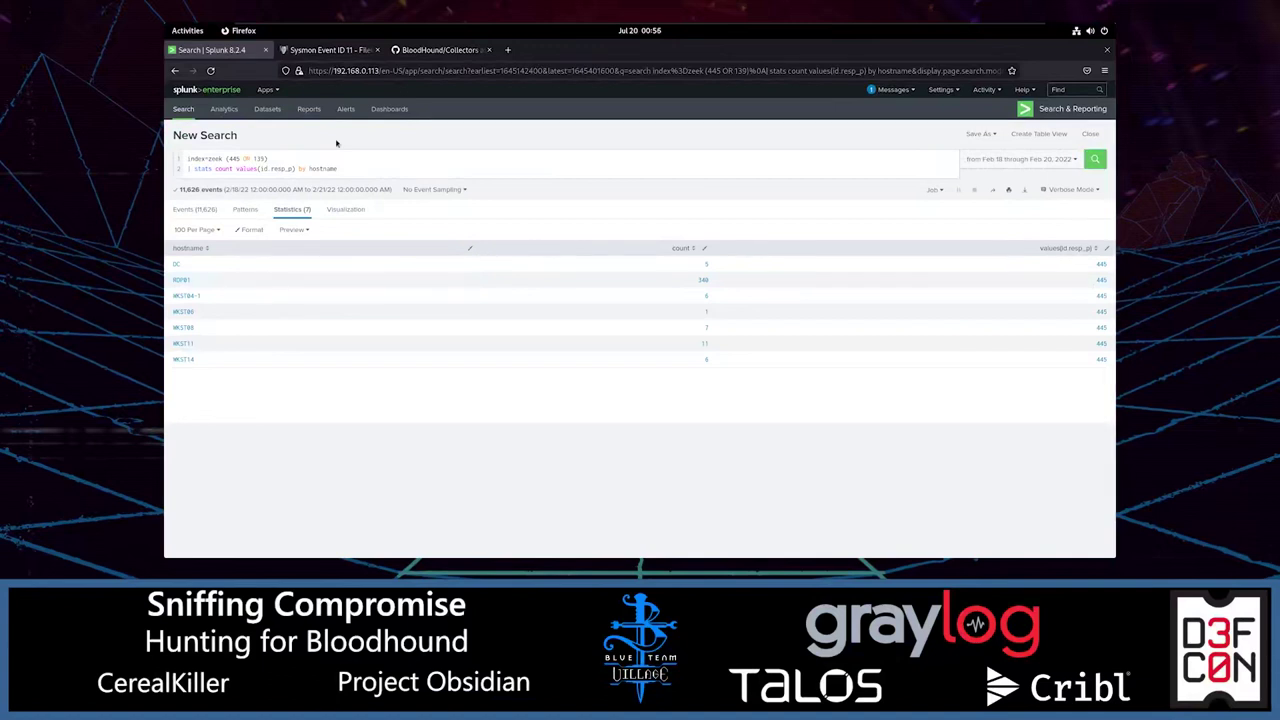
Switch to the Events tab and scroll through the 11,626 zeek port 445/139 connections.
click(349, 168)
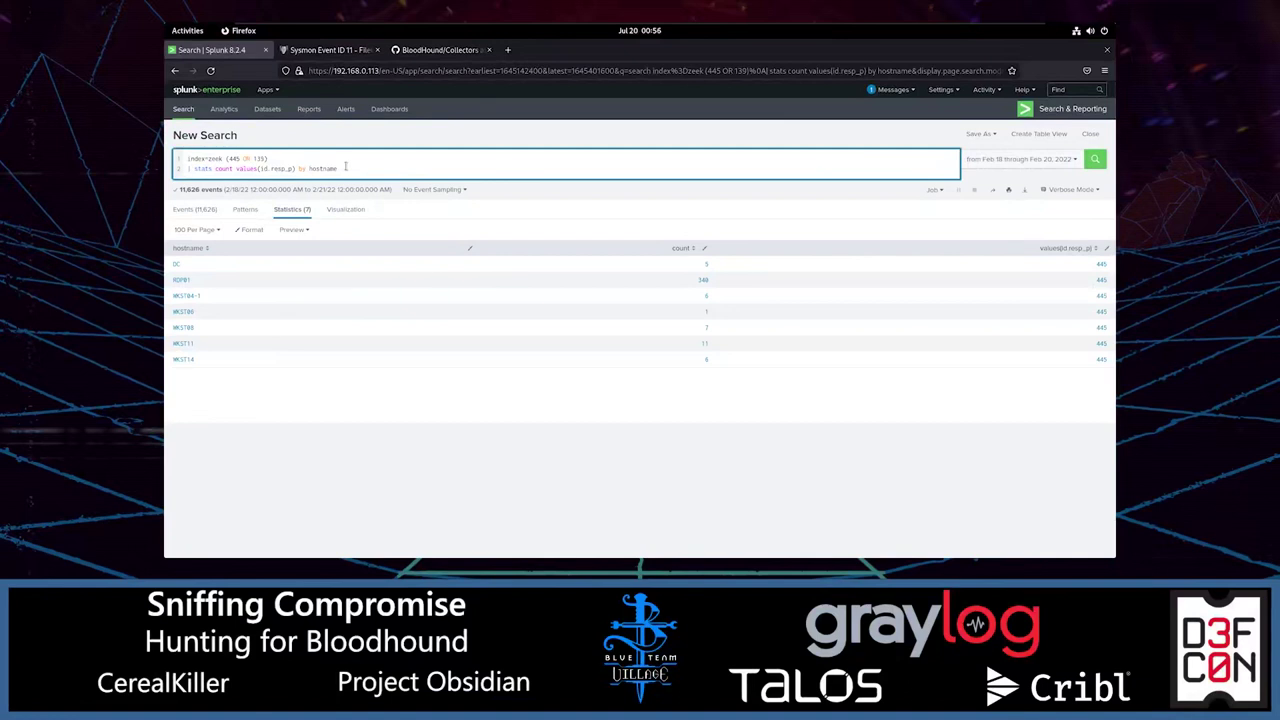
click(195, 211)
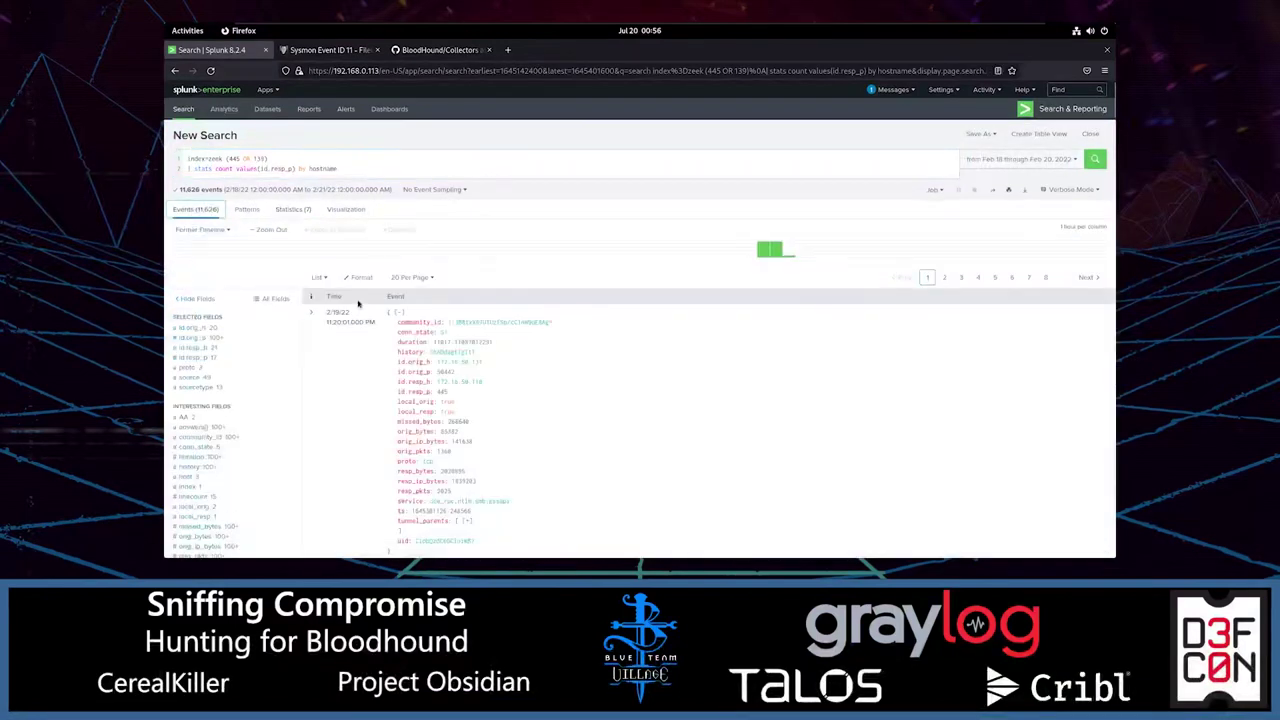
scroll(420, 286, down, 5)
scroll(420, 284, up, 4)
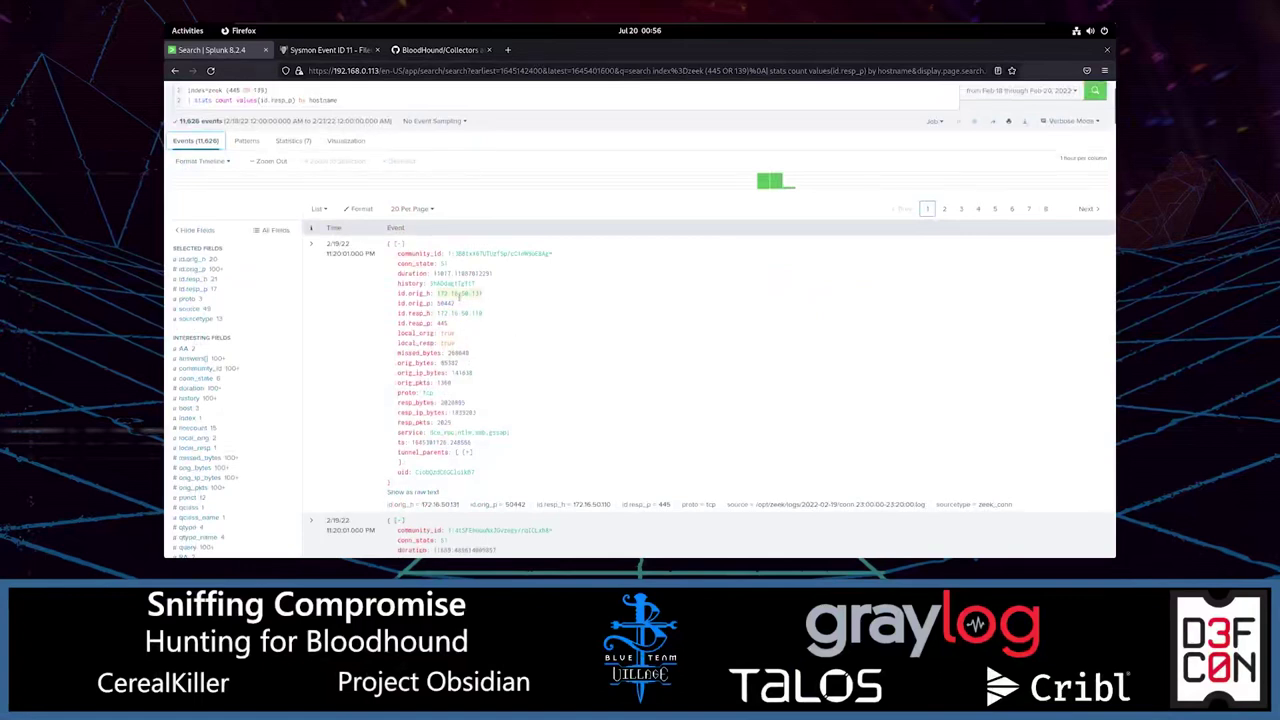
scroll(463, 311, down, 8)
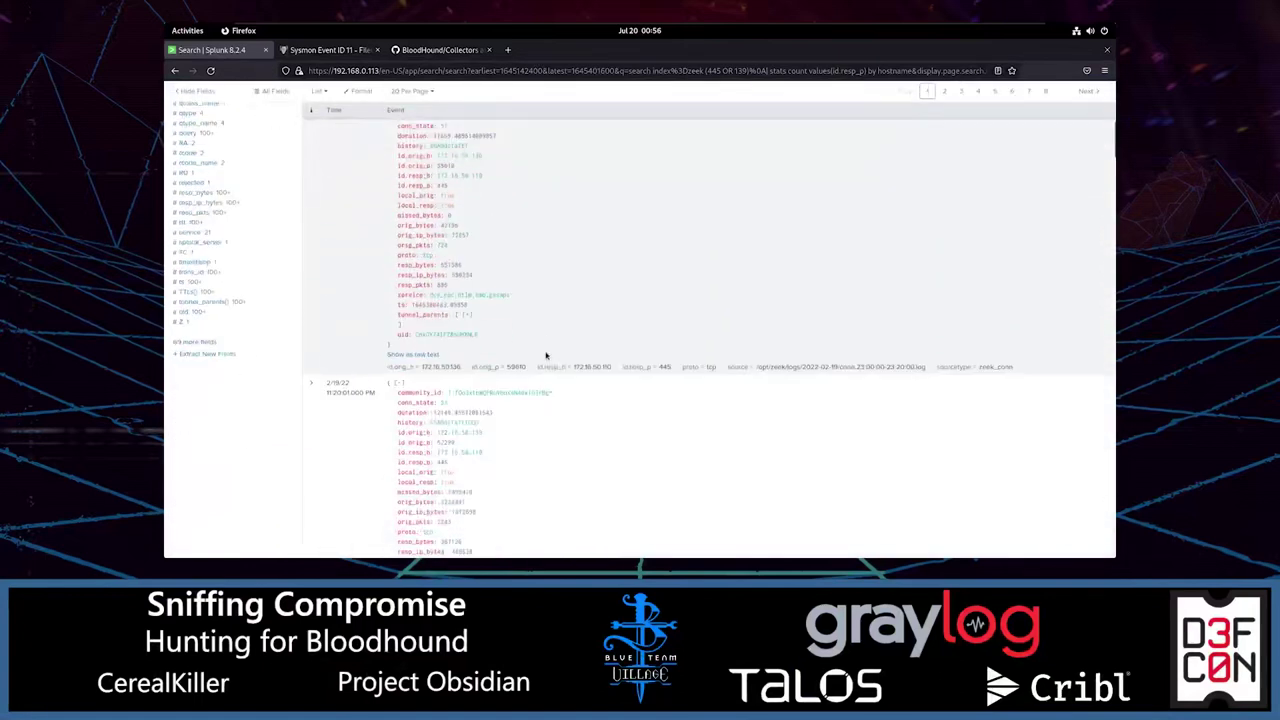
scroll(546, 355, down, 10)
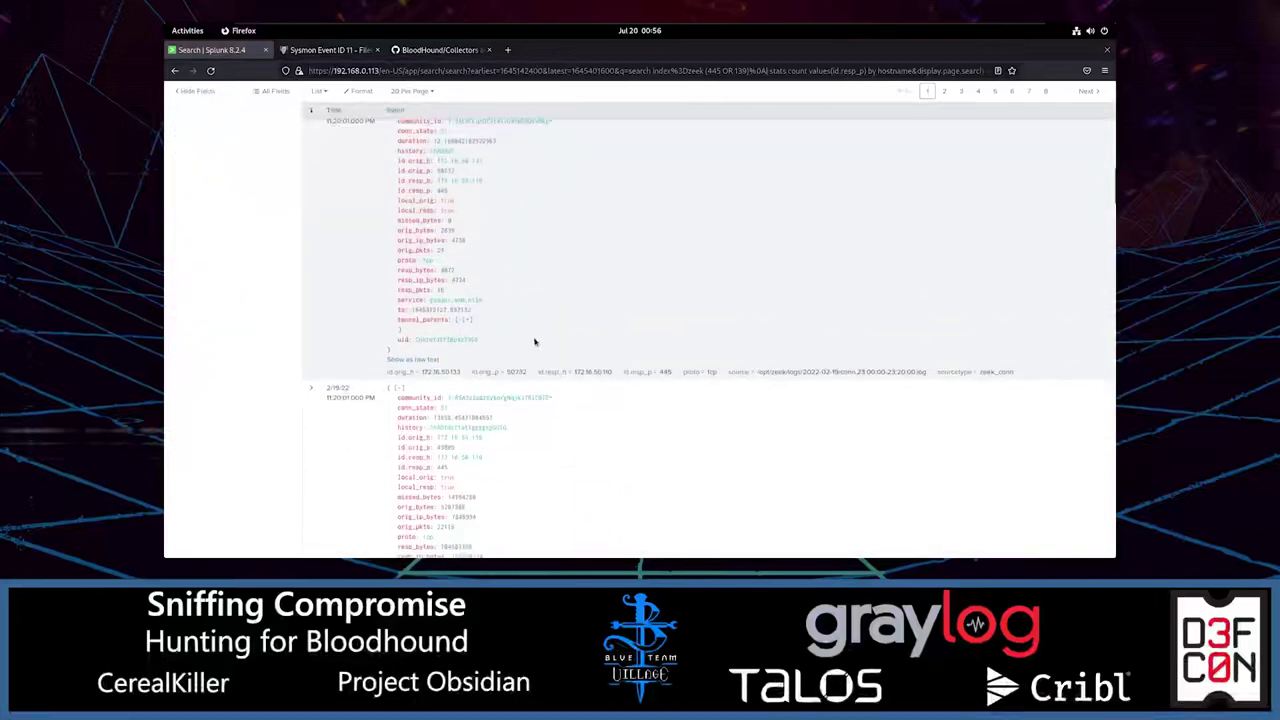
scroll(534, 342, down, 10)
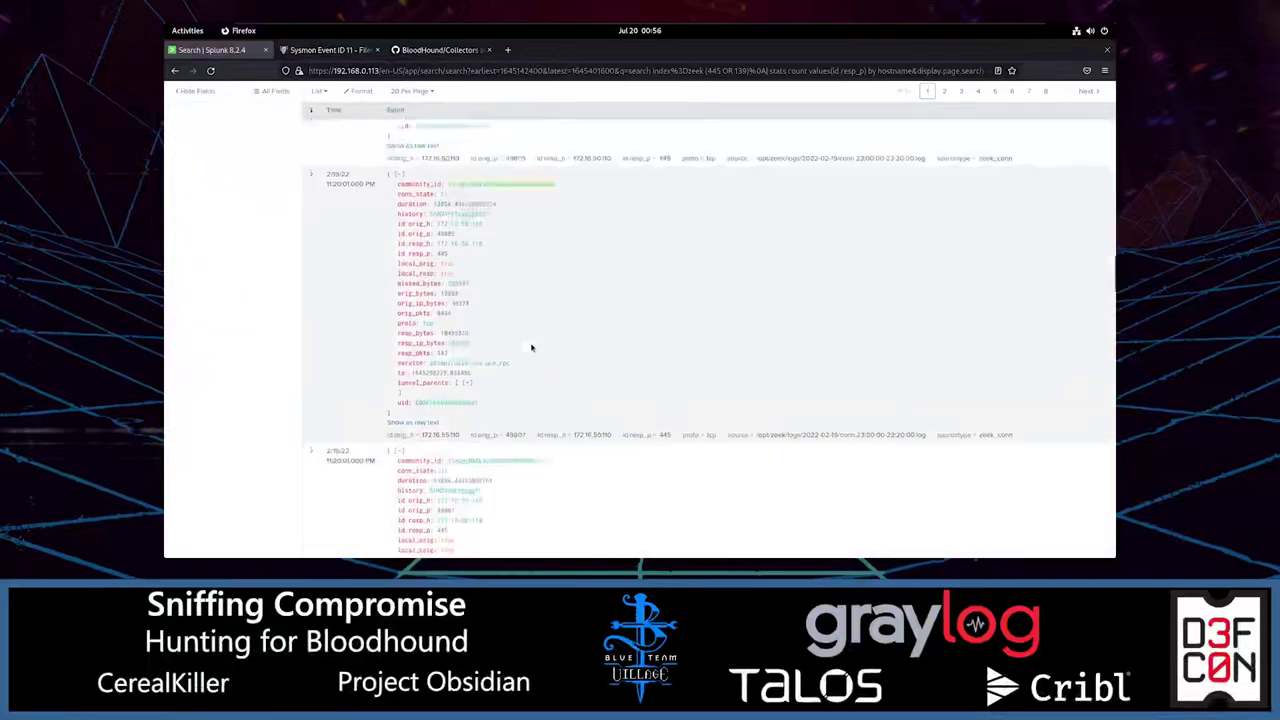
scroll(531, 347, down, 5)
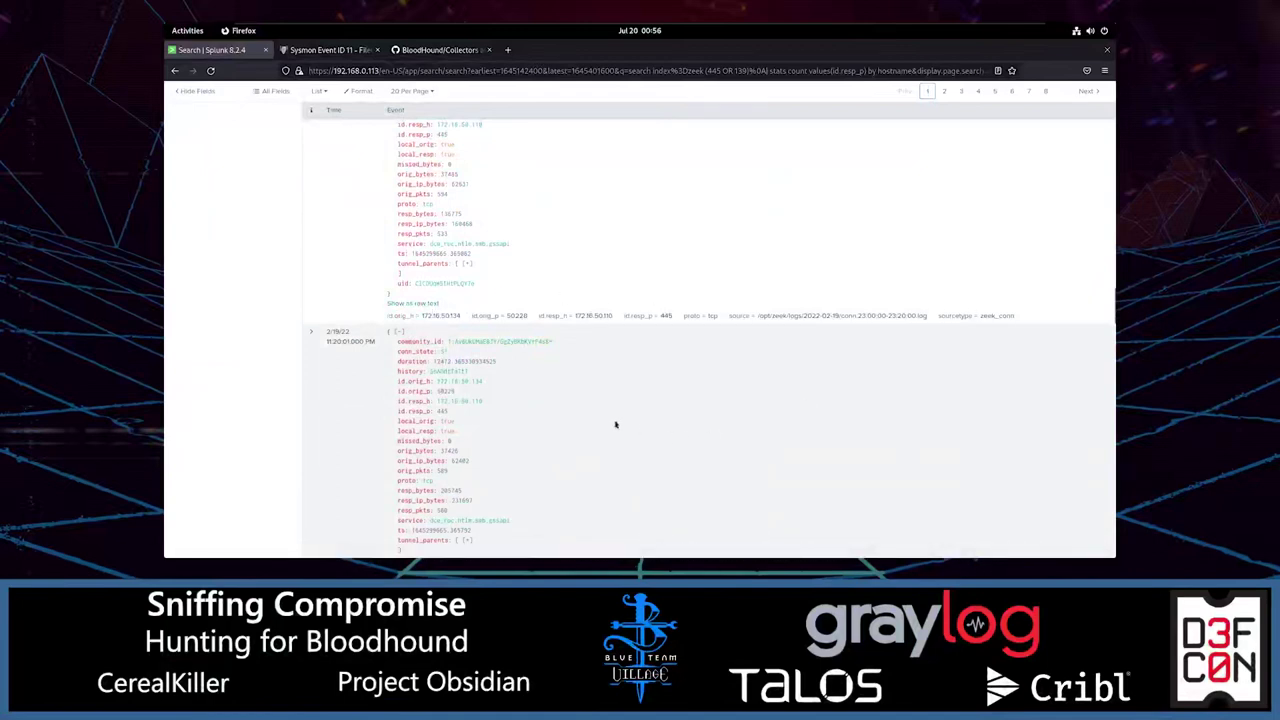
scroll(574, 423, down, 5)
scroll(630, 415, down, 10)
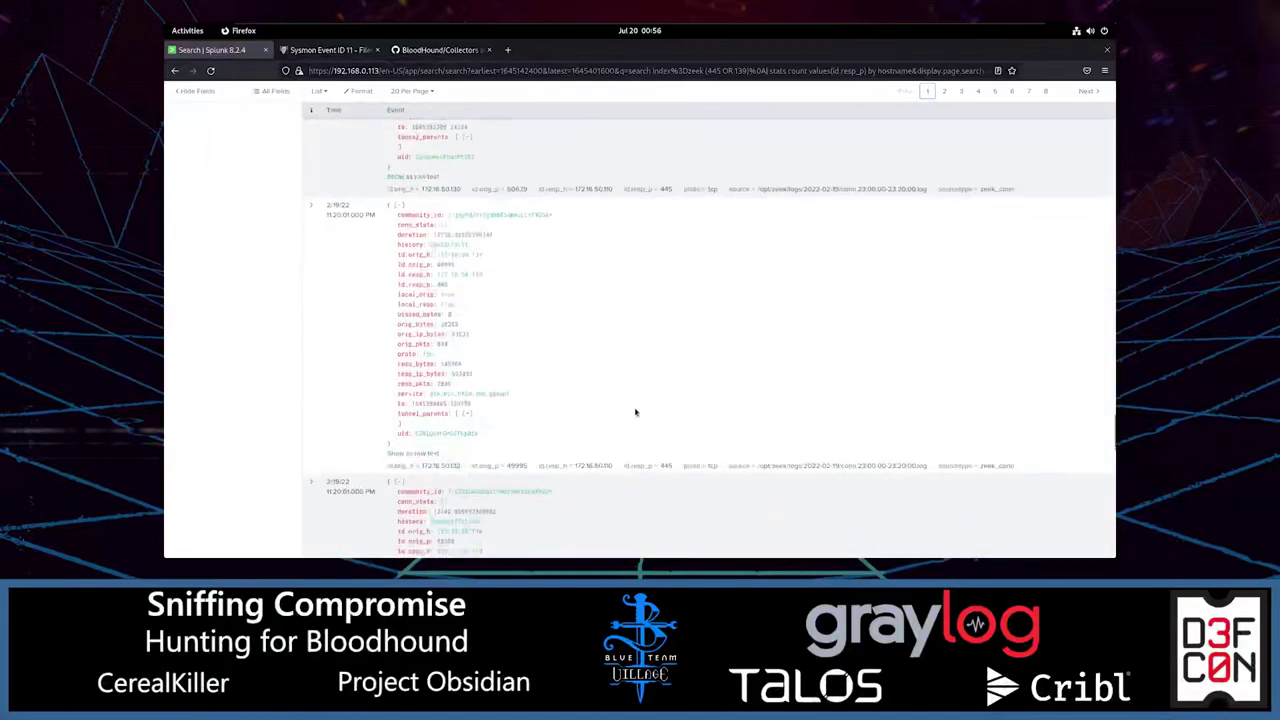
scroll(634, 410, down, 10)
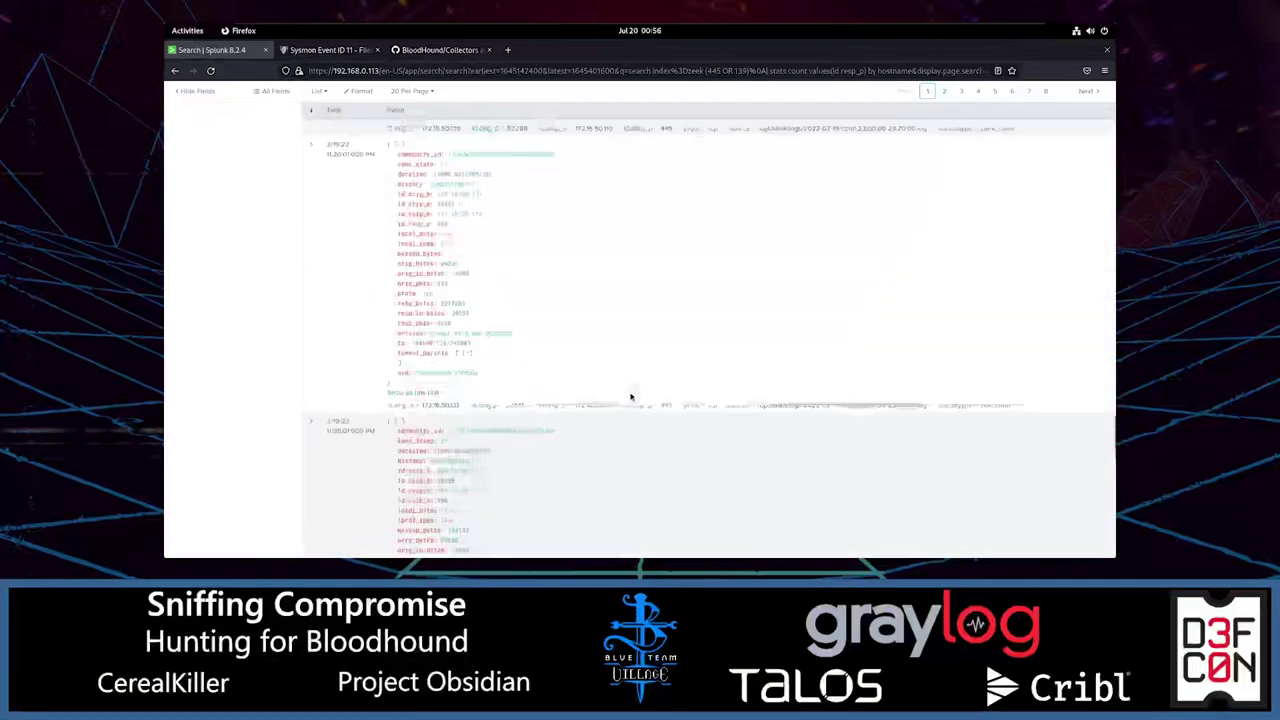
scroll(683, 403, up, 20)
drag(338, 168, 260, 168)
Rewrite the stats line to '| stats count by source_type' and run it, yielding no results.
click(293, 168)
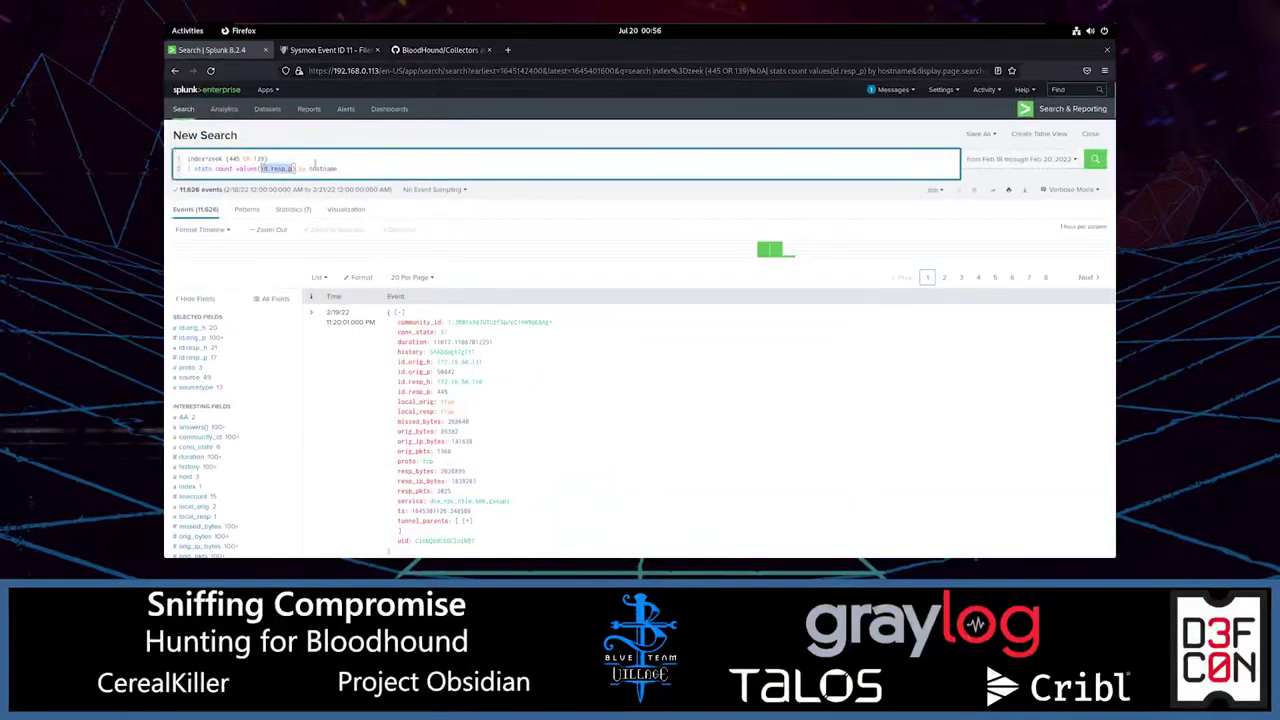
text(sourcetype)
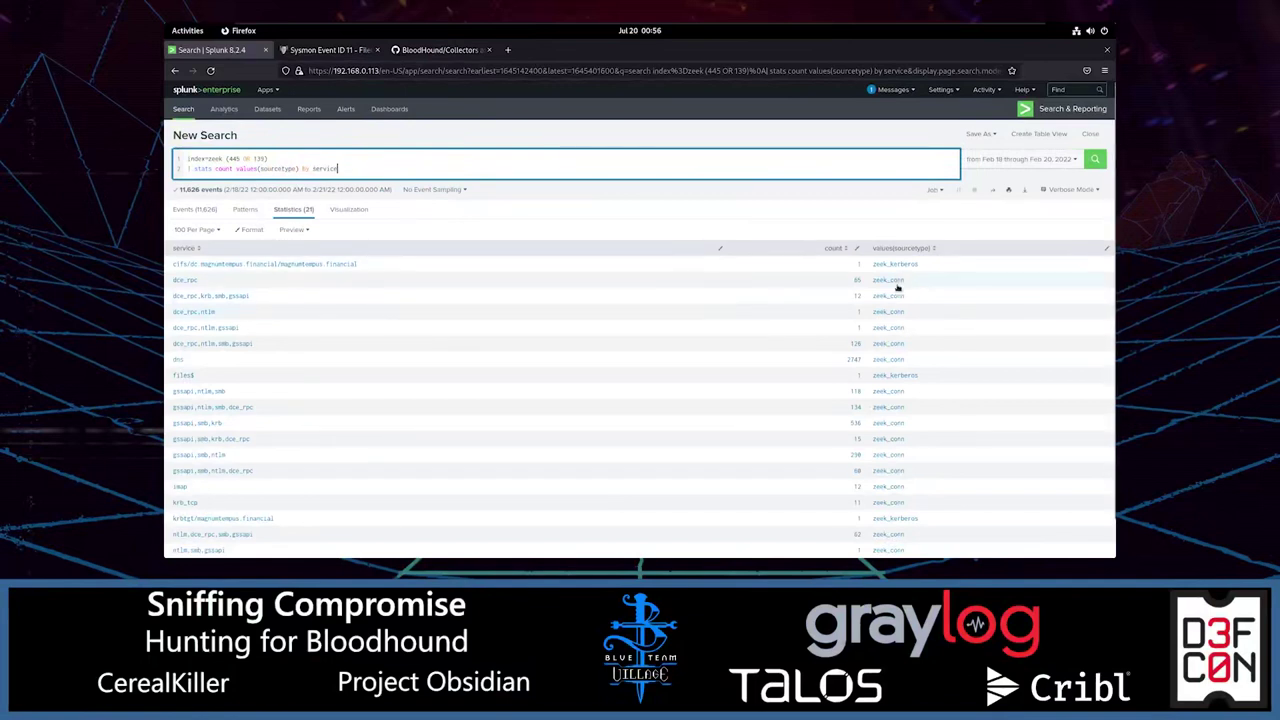
scroll(908, 423, down, 1)
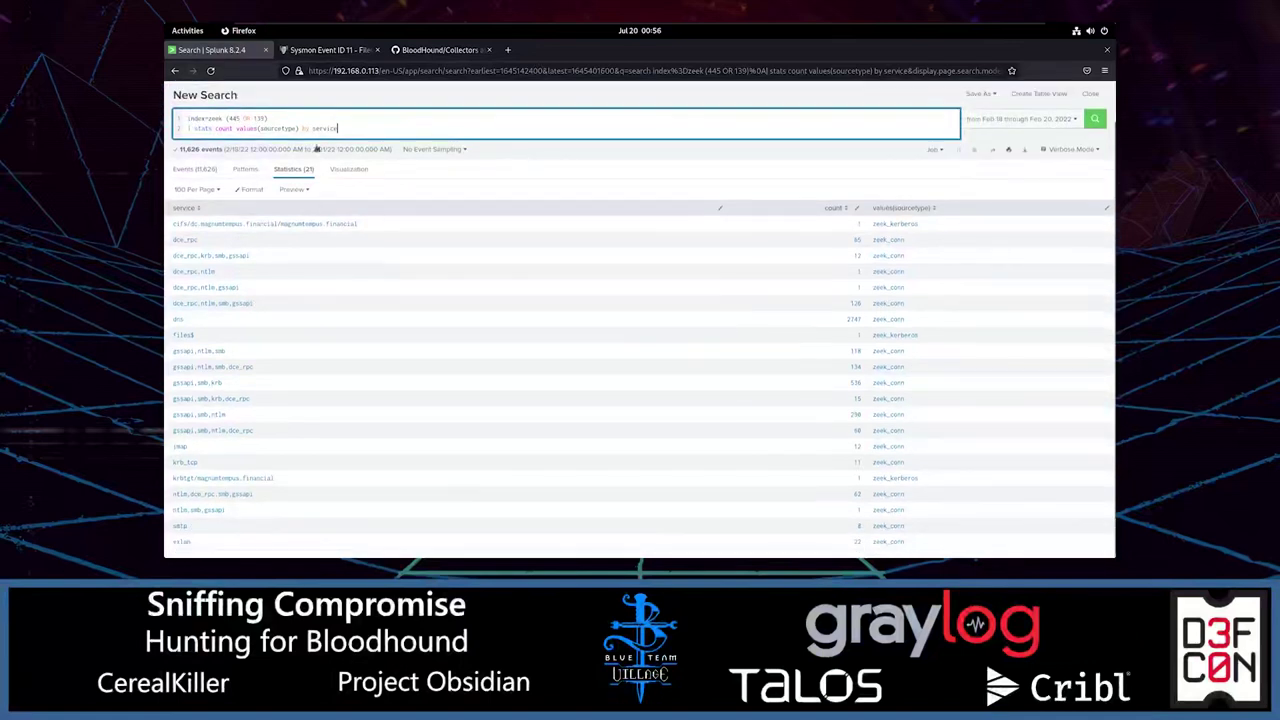
key(ctrl+shift+Left)
key(ctrl+shift+Left)
key(ctrl+shift+Left)
key(ctrl+shift+Left)
text((source)
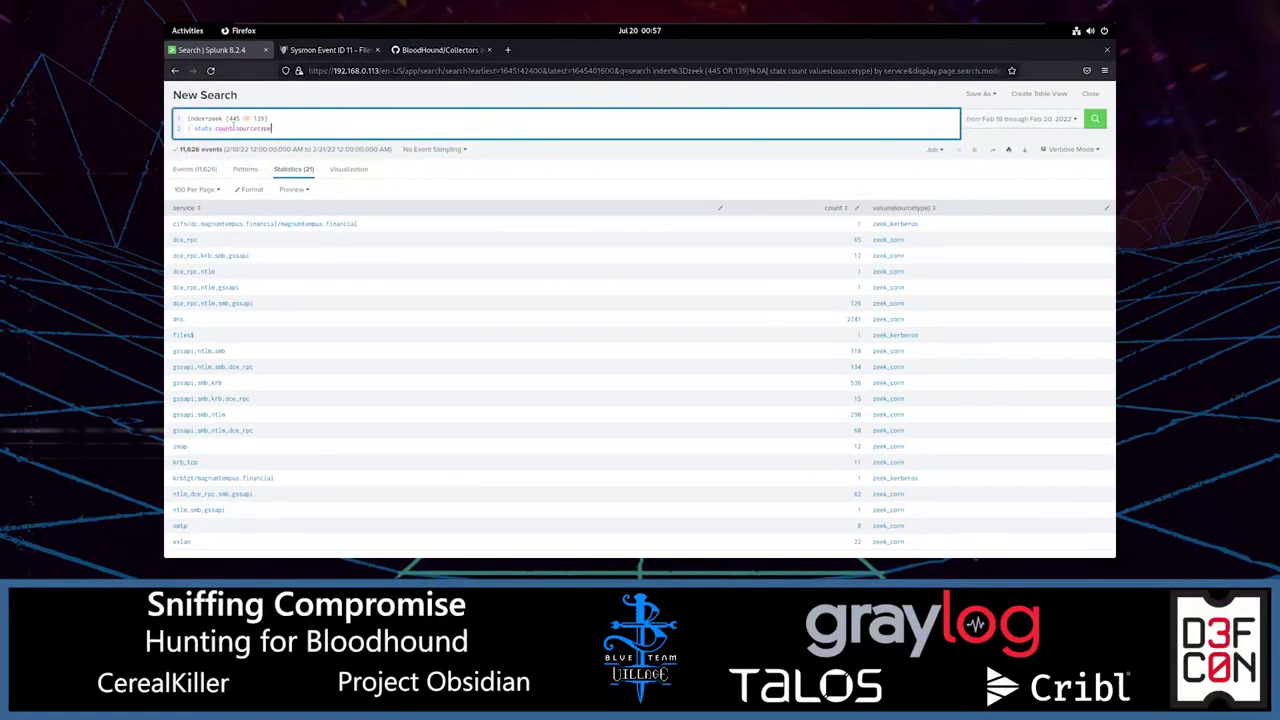
key(Return)
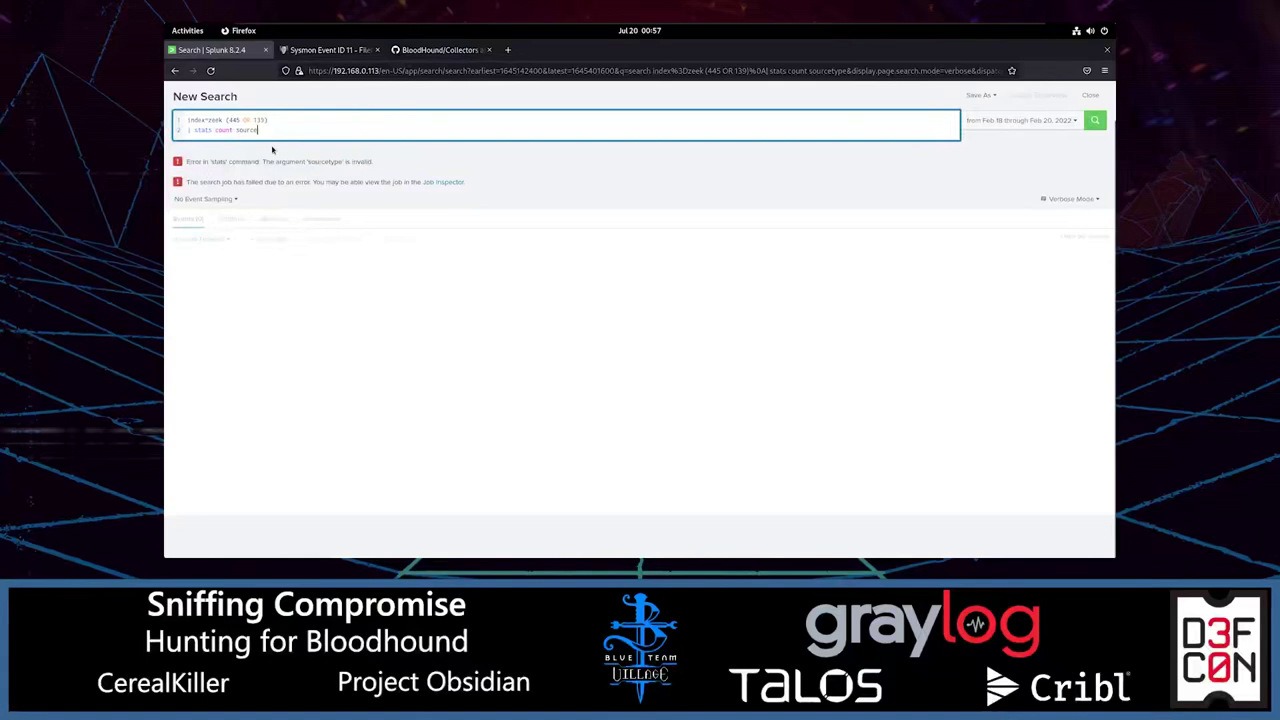
key(BackSpace)
key(BackSpace)
key(BackSpace)
key(BackSpace)
key(BackSpace)
key(BackSpace)
text(by )
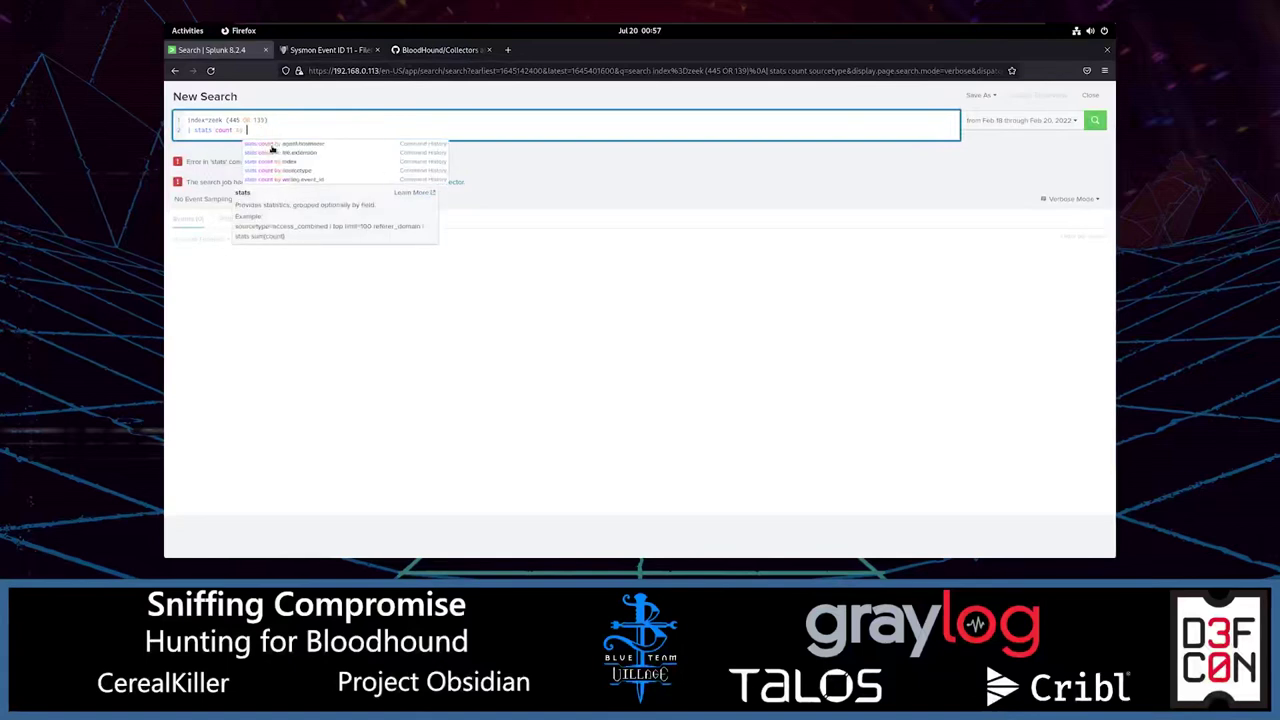
text(source)
click(271, 144)
key(Return)
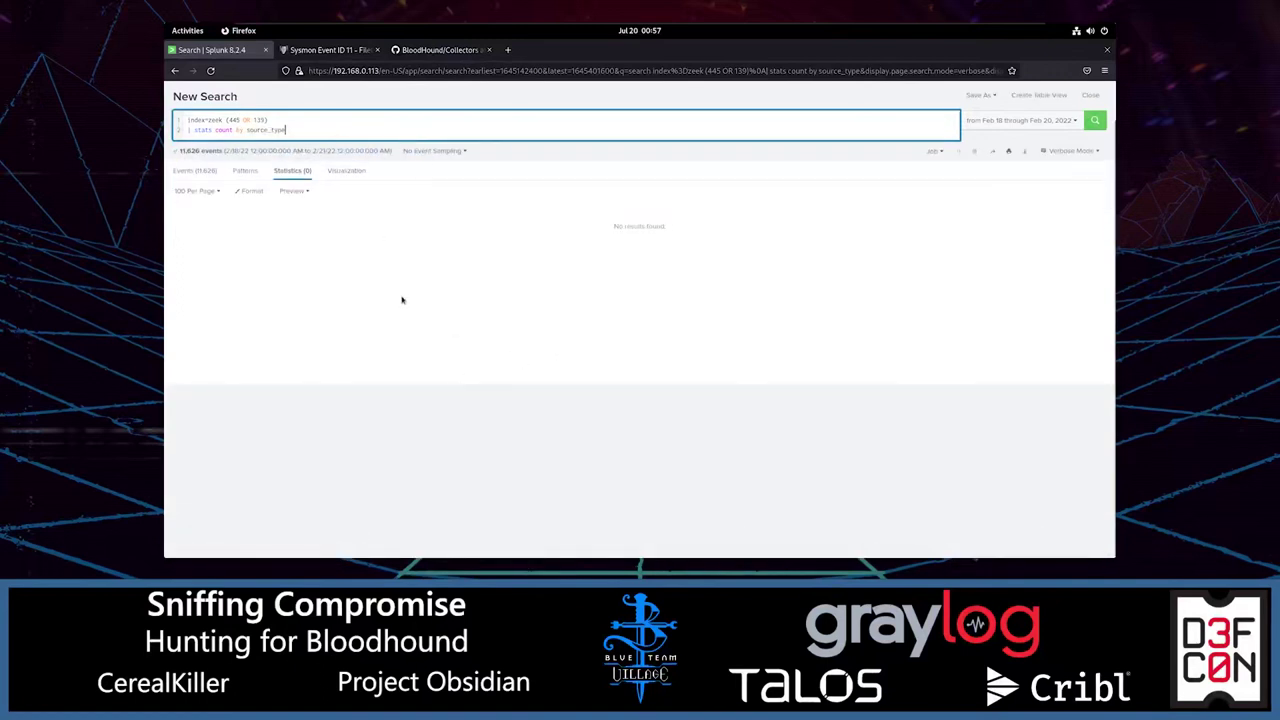
click(603, 253)
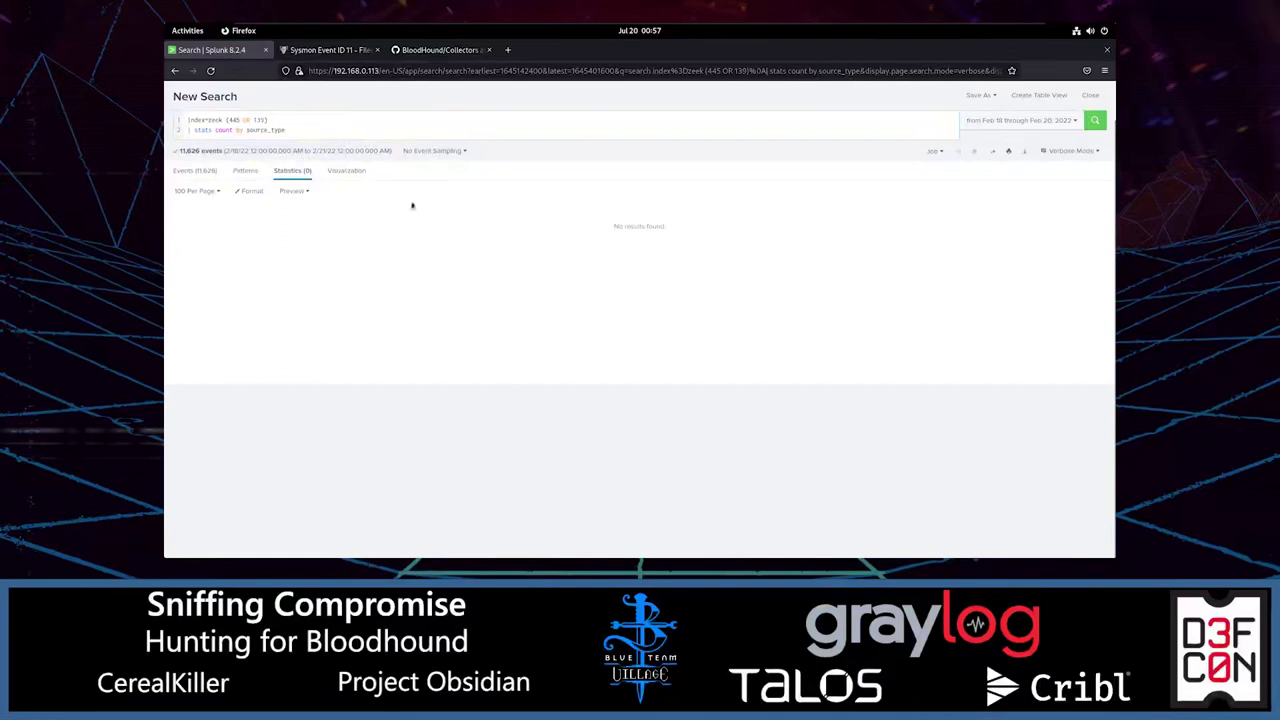
Correct the query to count by sourcetype, tabulating about 13 zeek sourcetypes.
click(266, 131)
key(BackSpace)
key(Return)
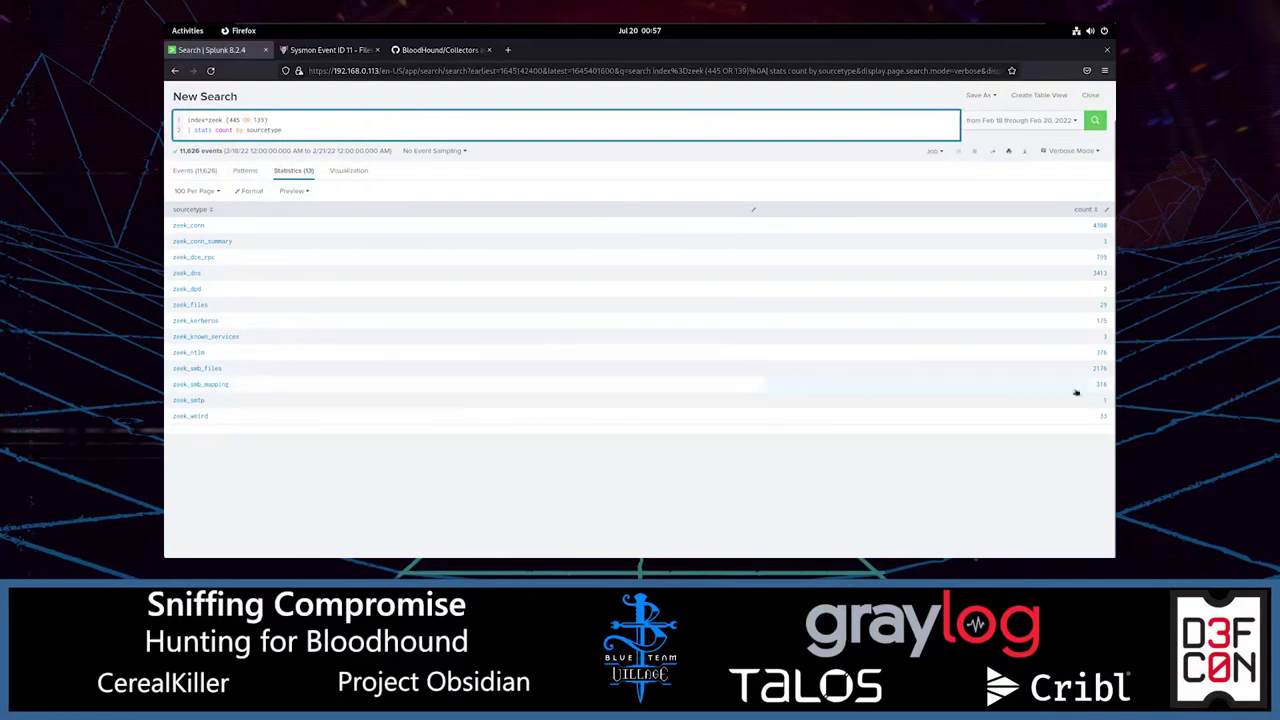
View the zeek_smb_files events, then return to the sourcetype count table.
click(197, 375)
click(241, 402)
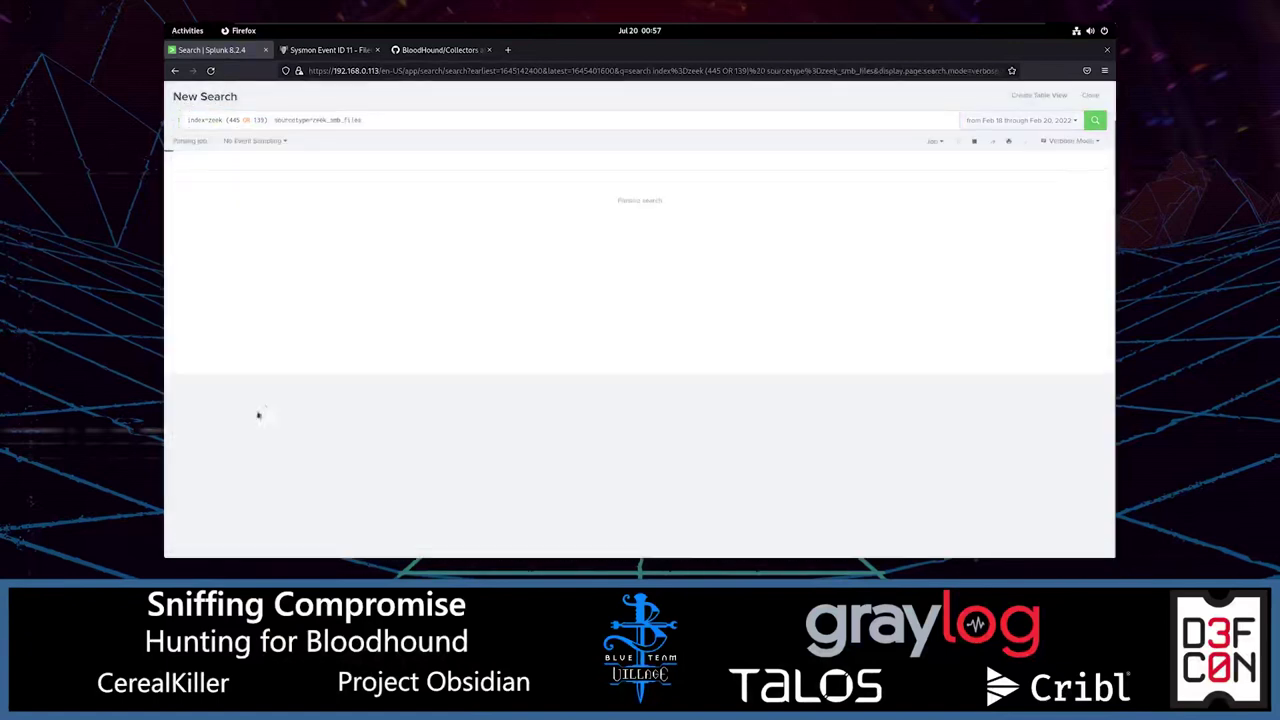
scroll(640, 350, down, 5)
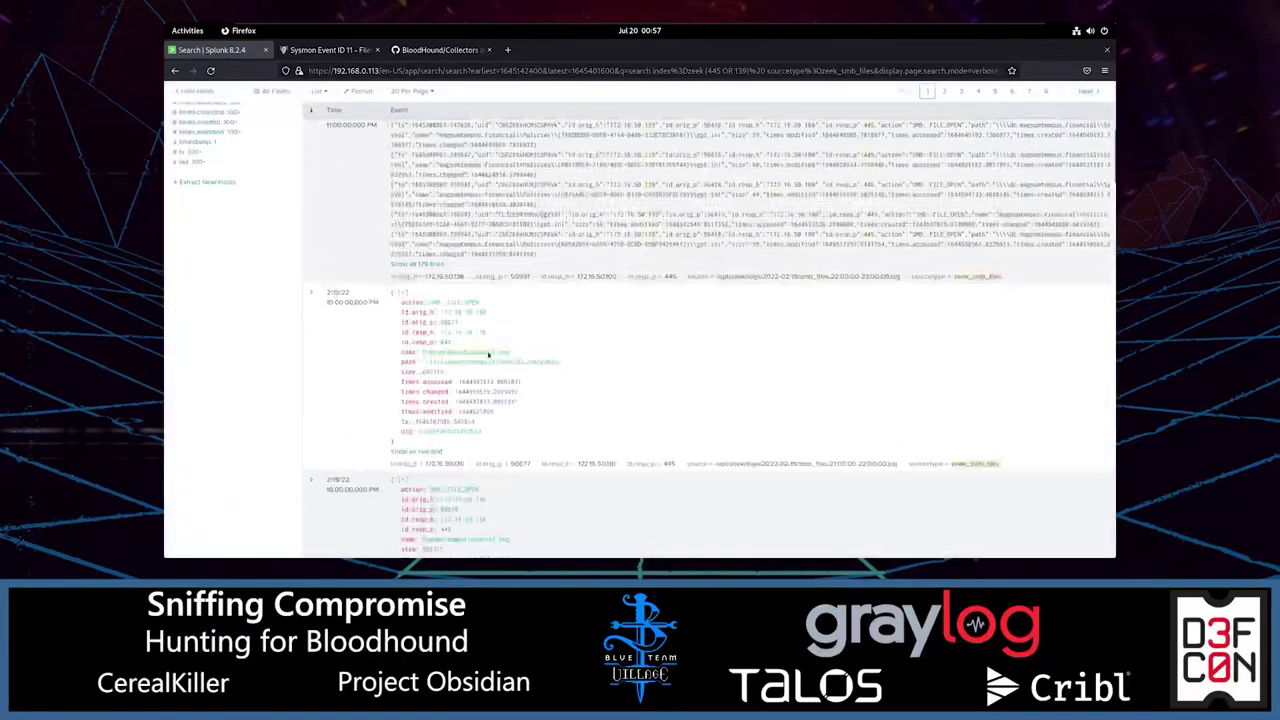
scroll(530, 362, down, 2)
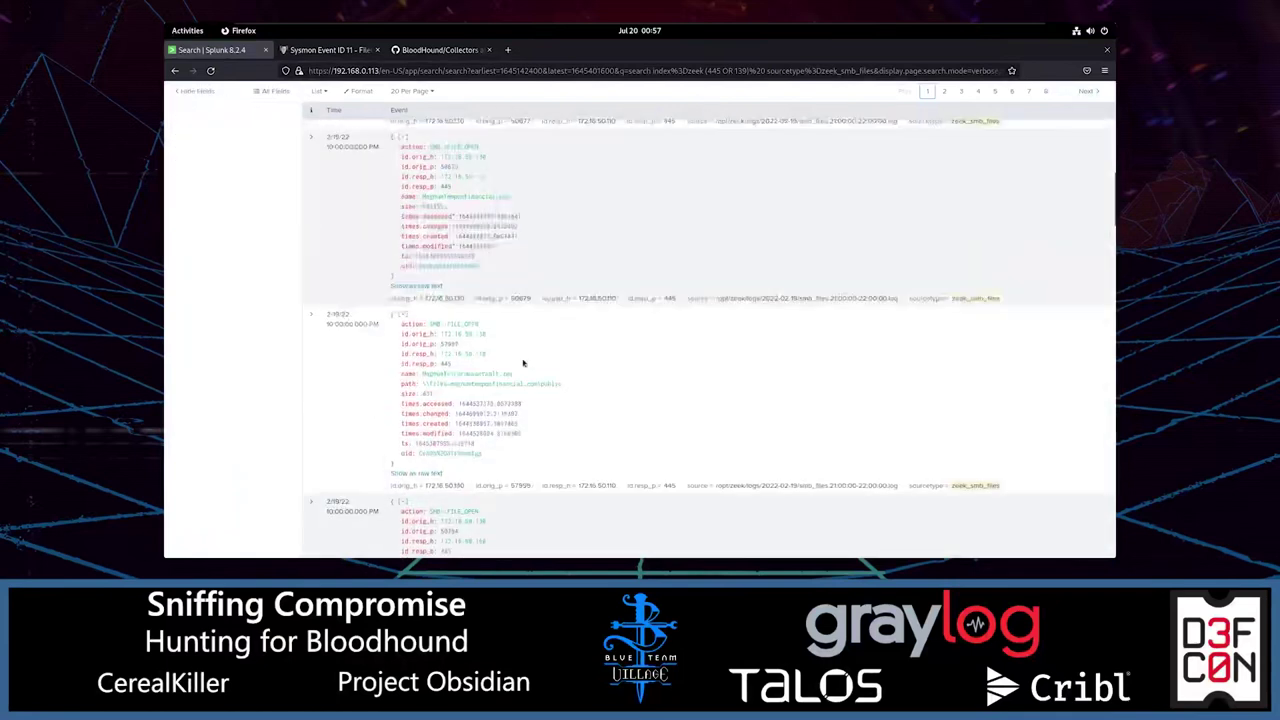
scroll(462, 388, down, 2)
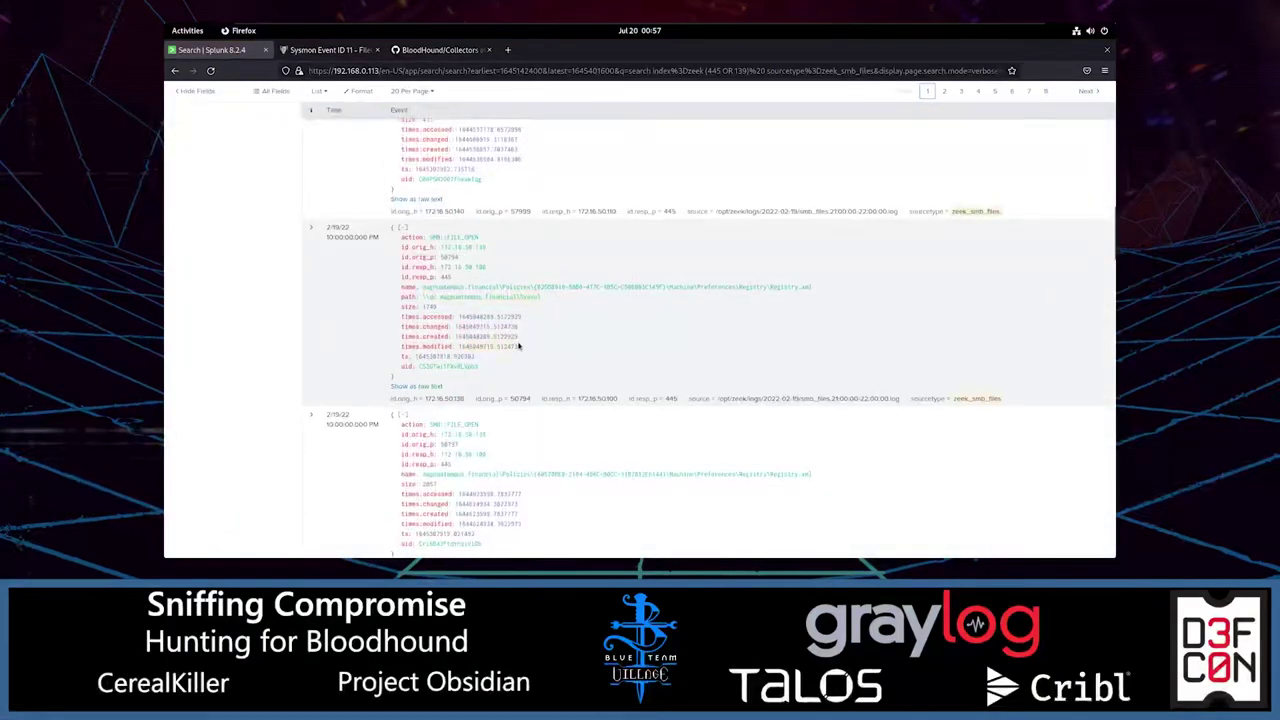
scroll(470, 318, up, 4)
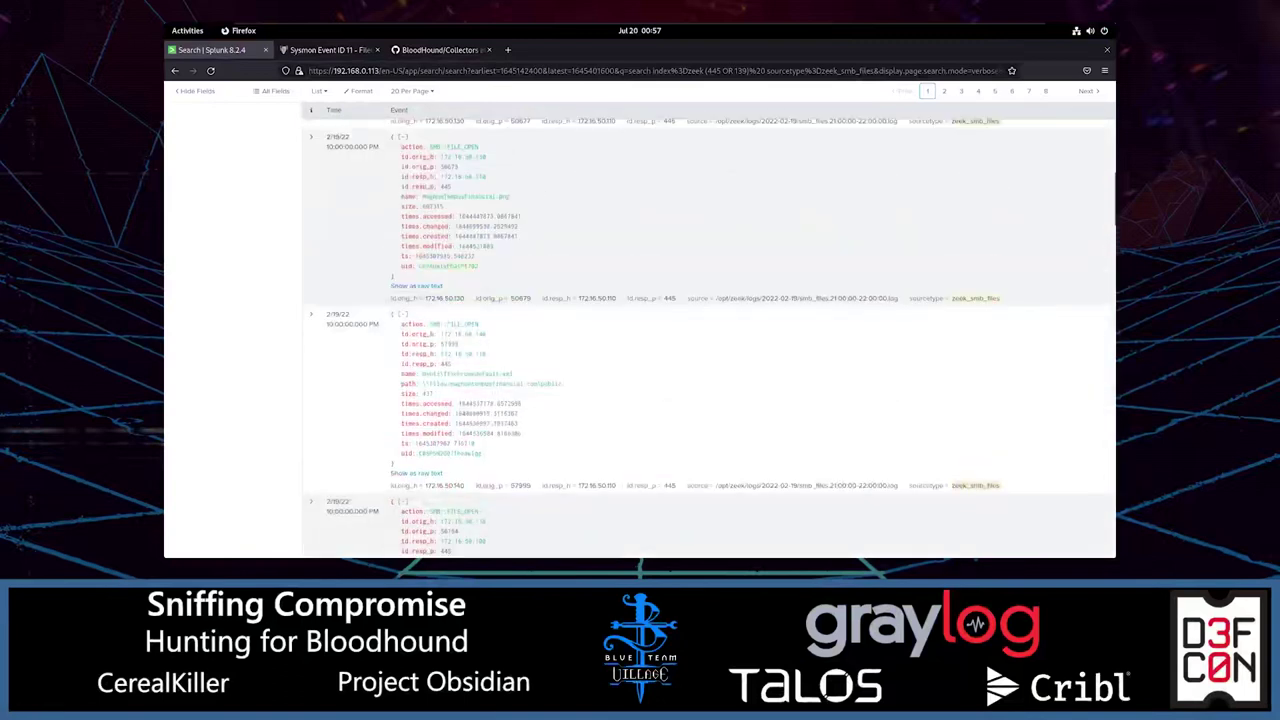
scroll(520, 350, down, 3)
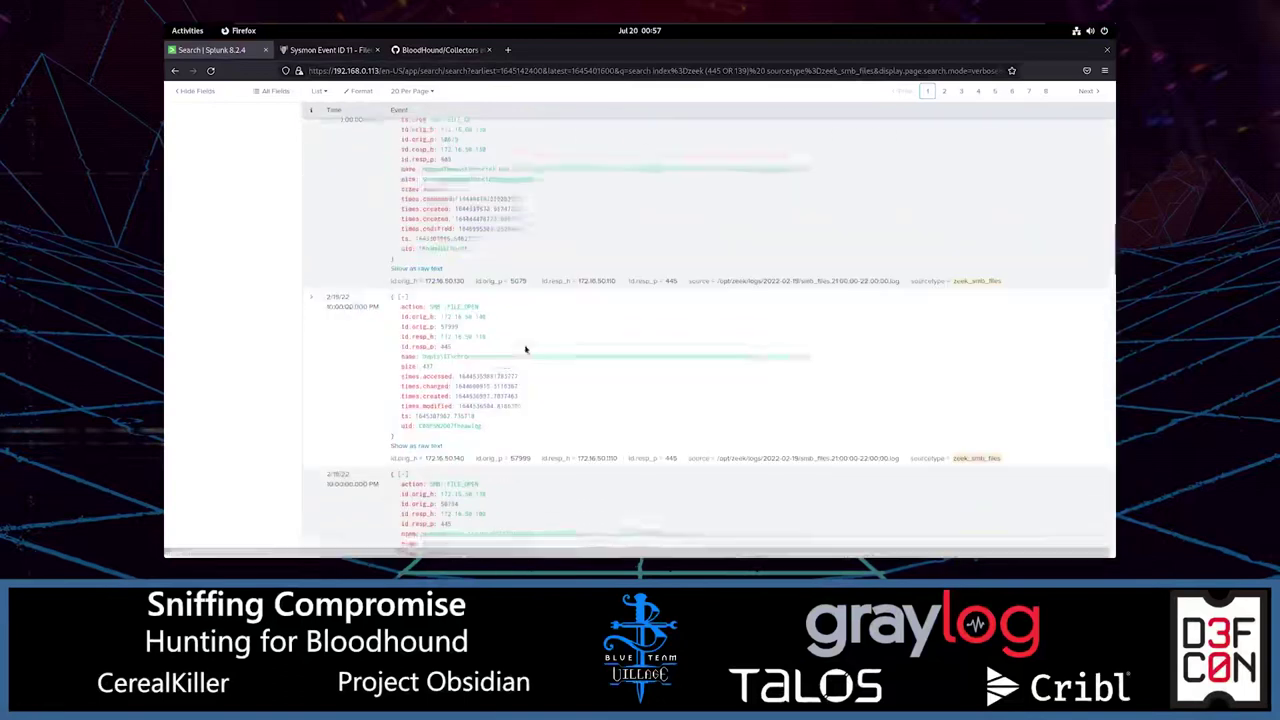
scroll(406, 320, down, 1)
scroll(390, 324, up, 2)
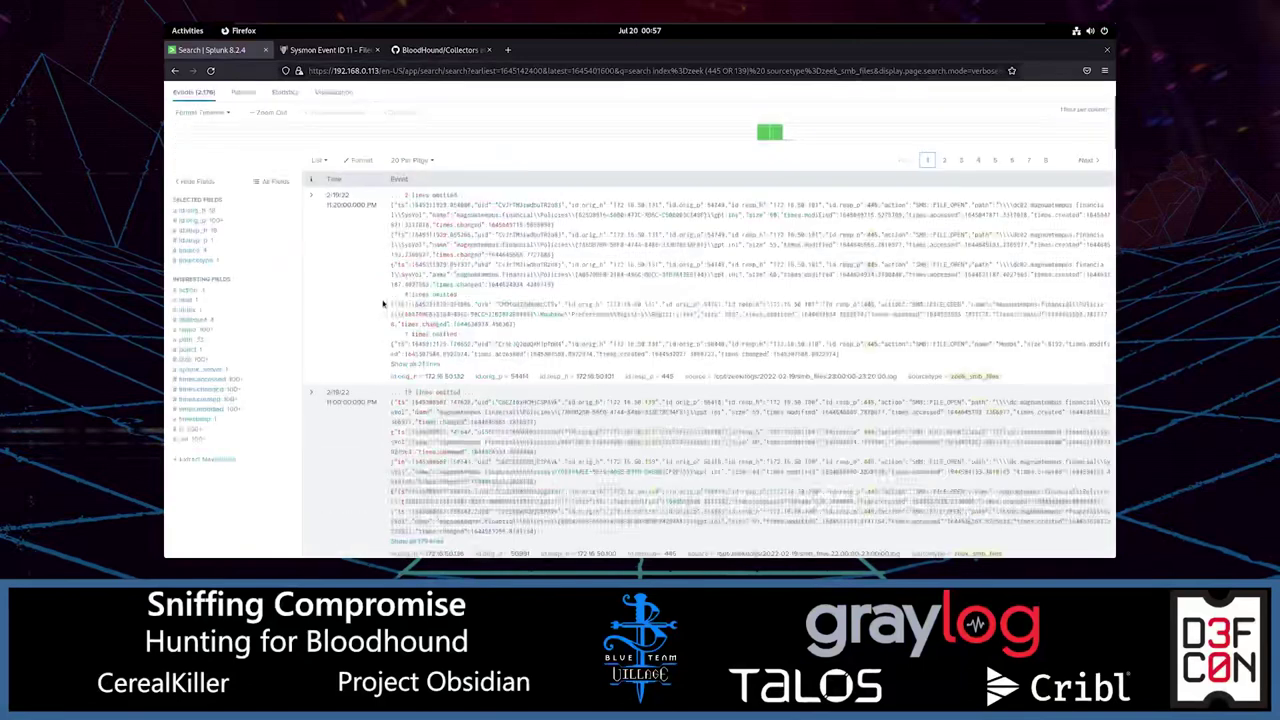
key(alt+Left)
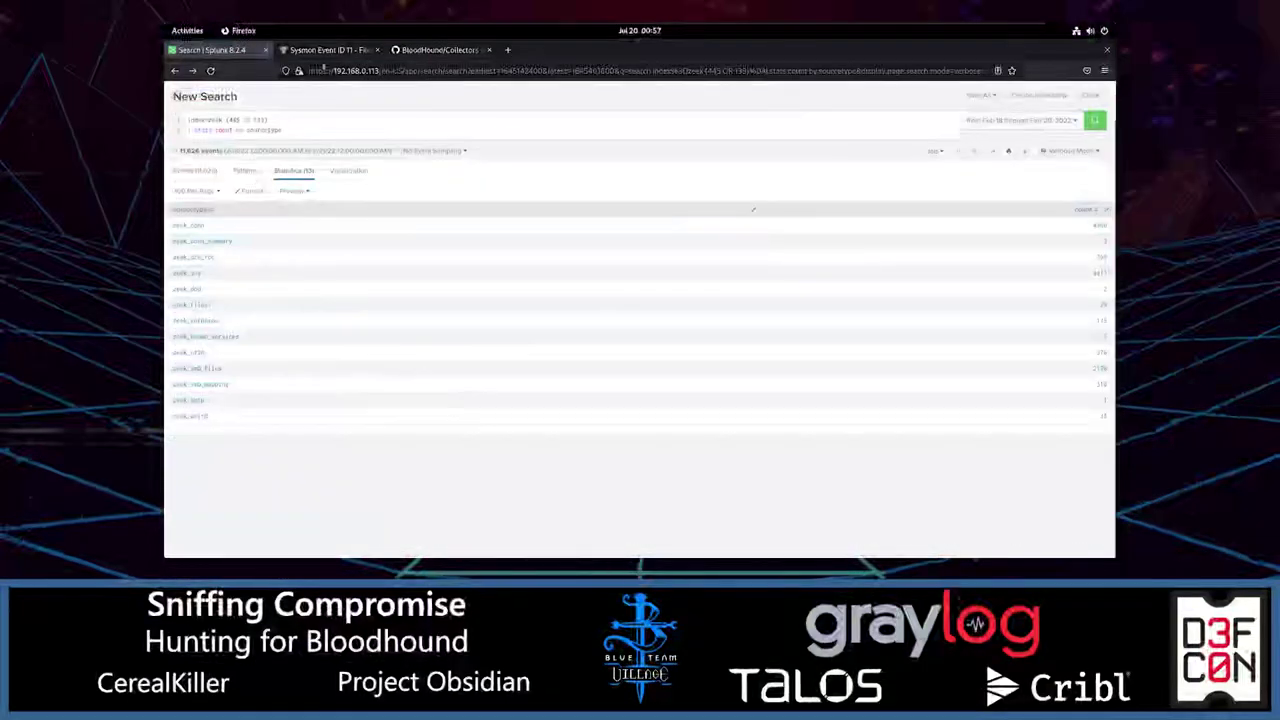
click(377, 50)
click(377, 50)
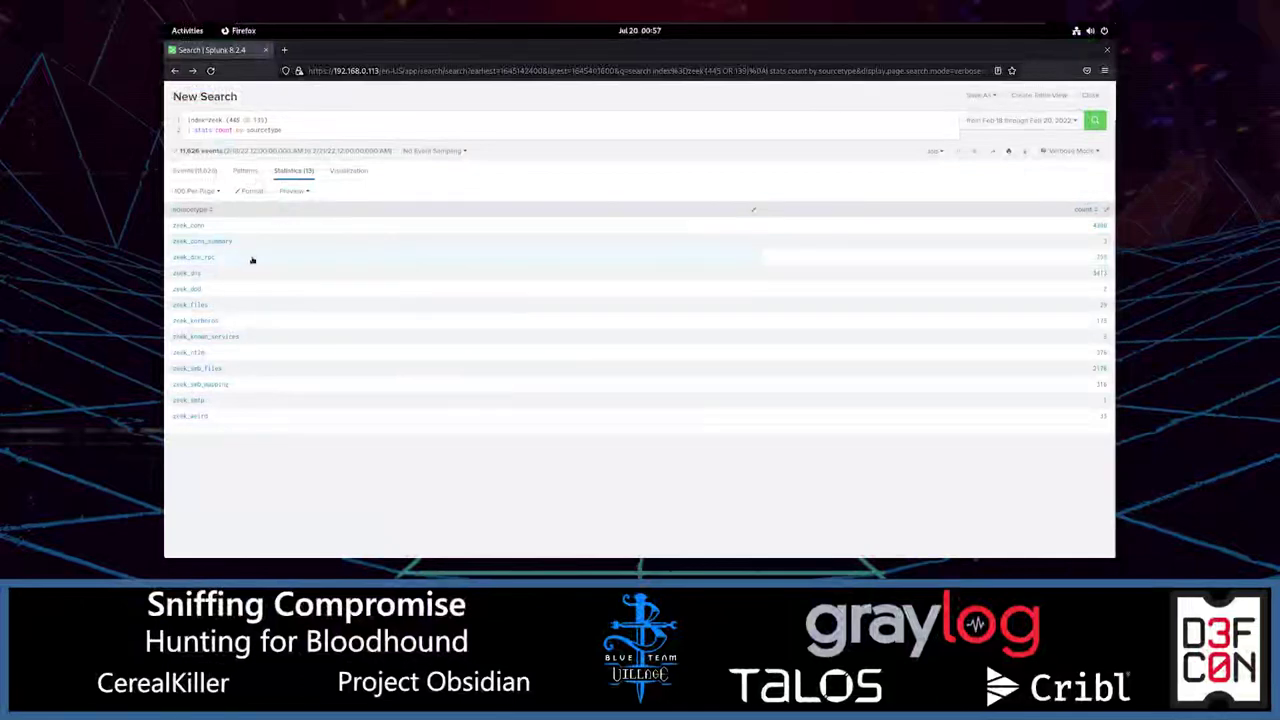
click(231, 352)
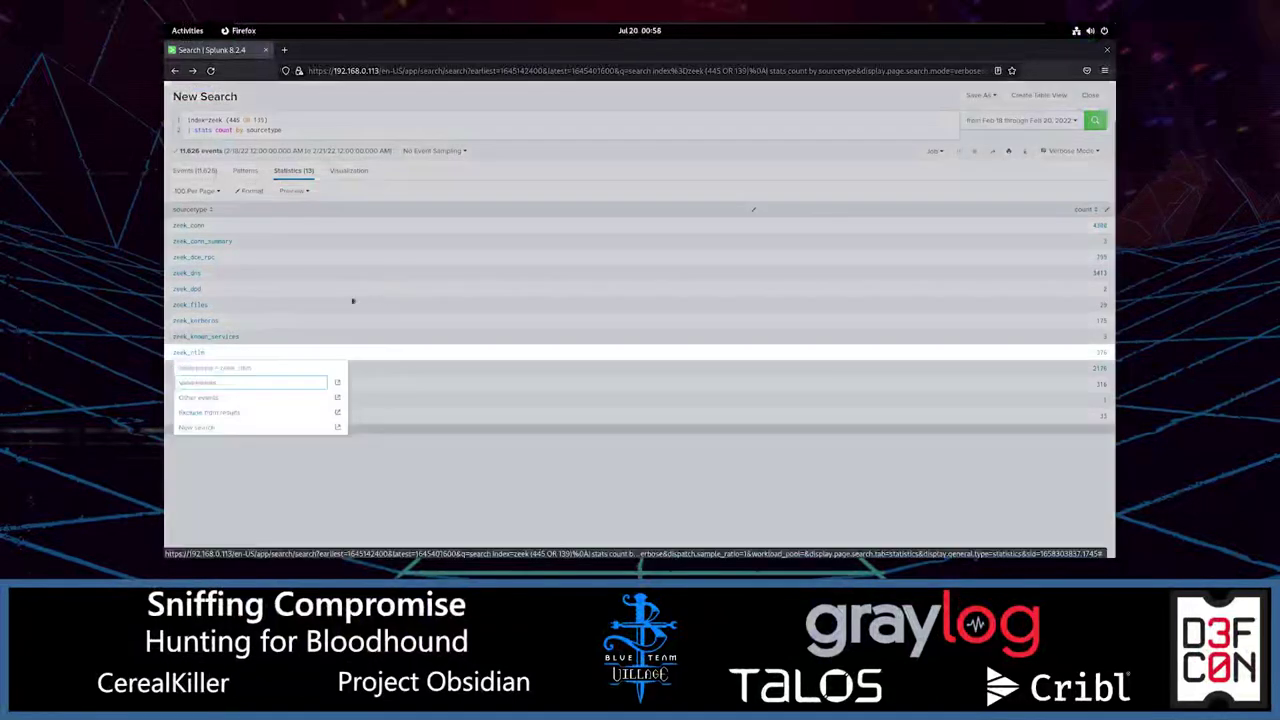
click(266, 383)
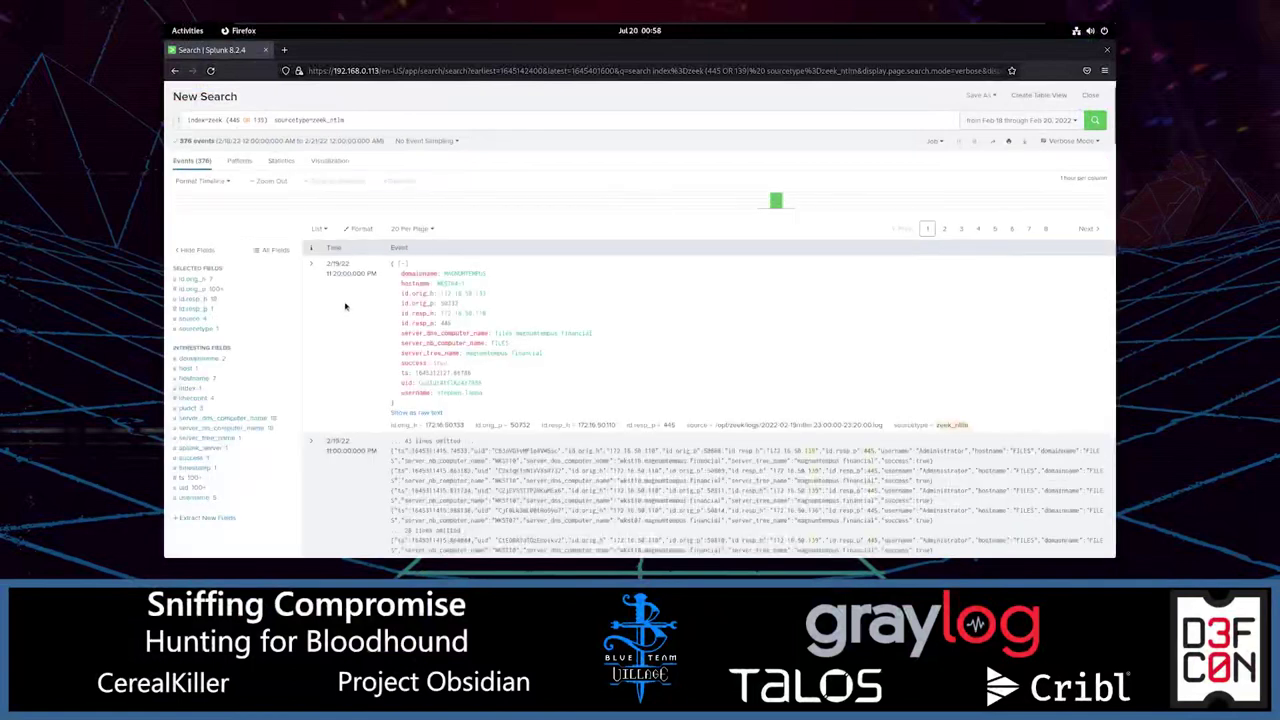
scroll(640, 320, down, 2)
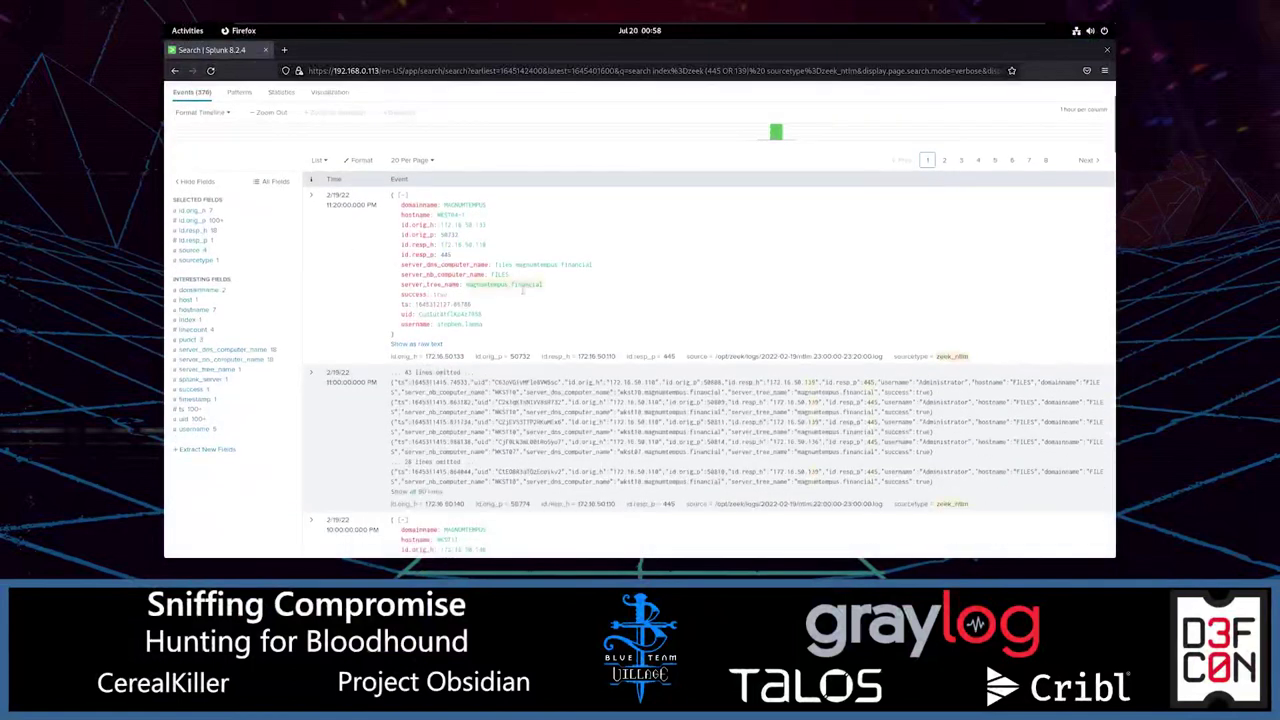
scroll(640, 320, down, 5)
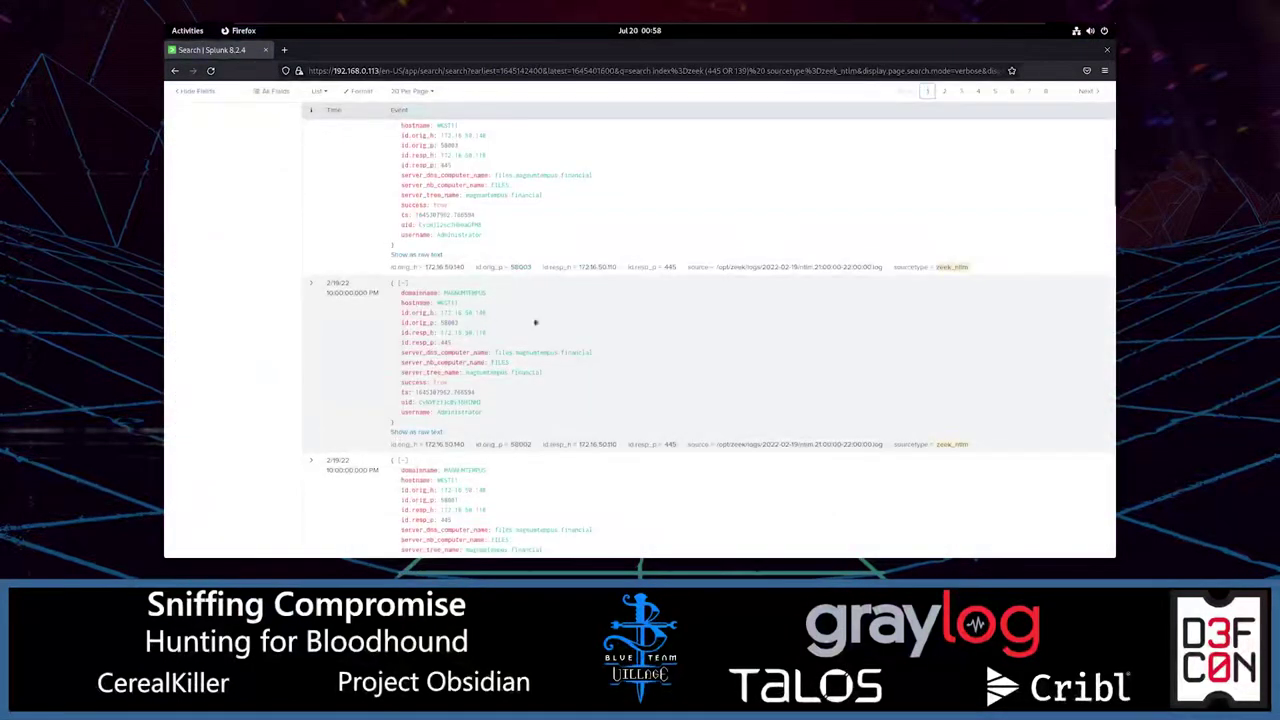
scroll(528, 352, down, 5)
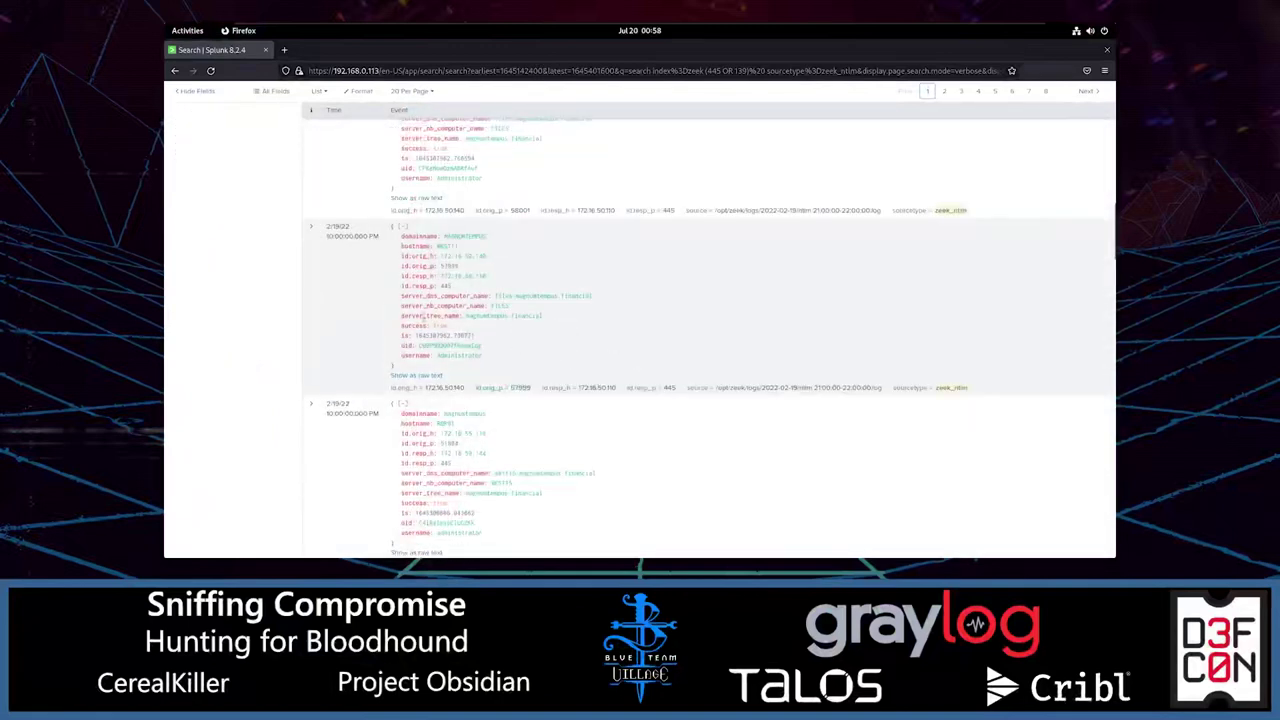
scroll(576, 346, down, 3)
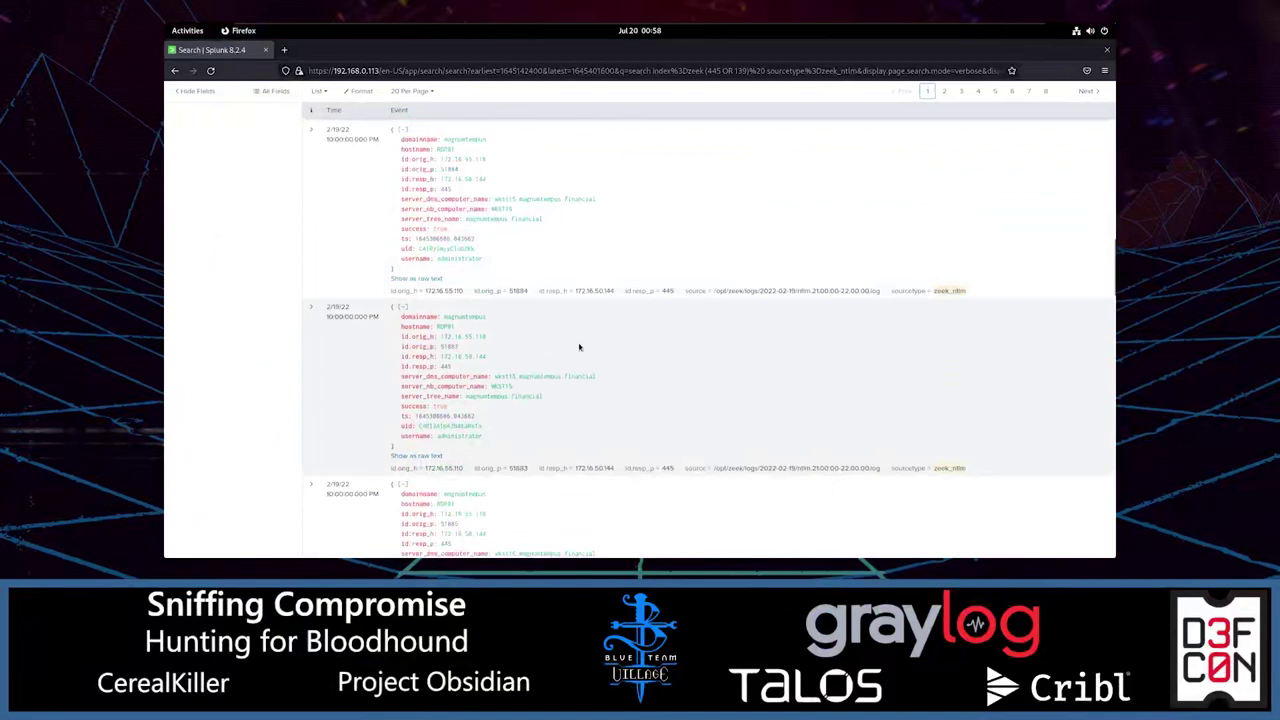
scroll(580, 347, up, 4)
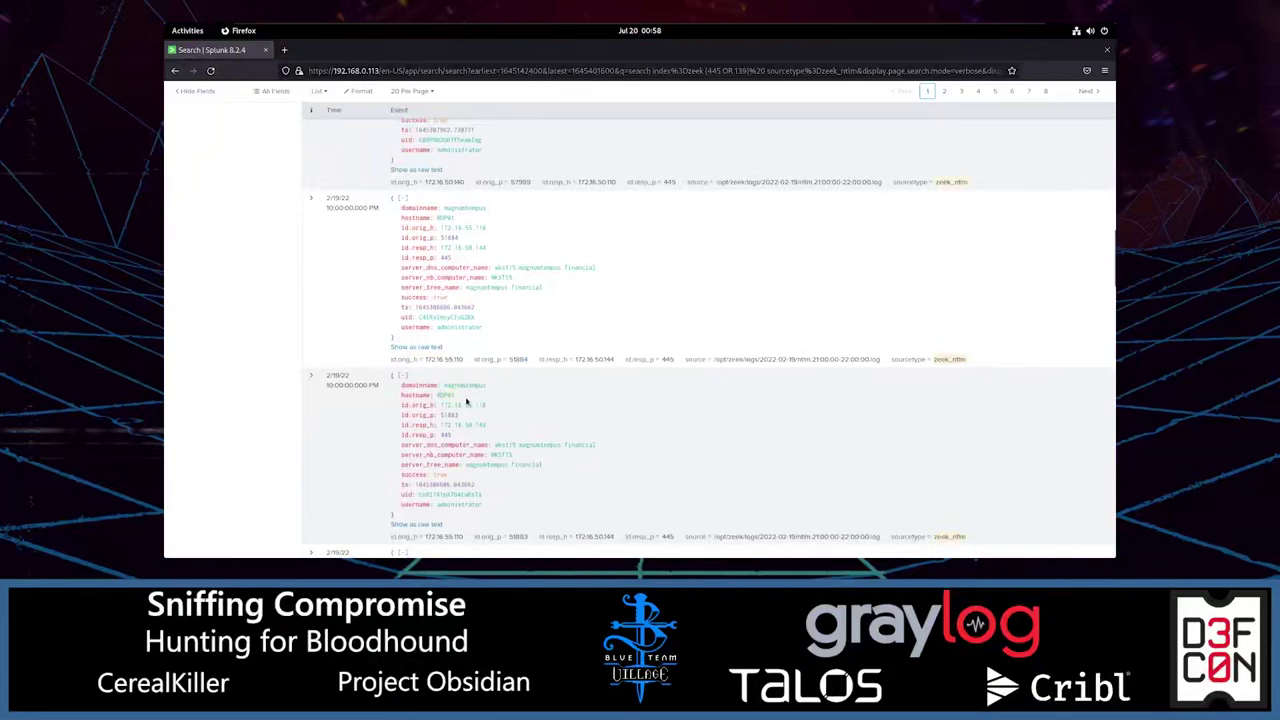
scroll(515, 447, down, 1)
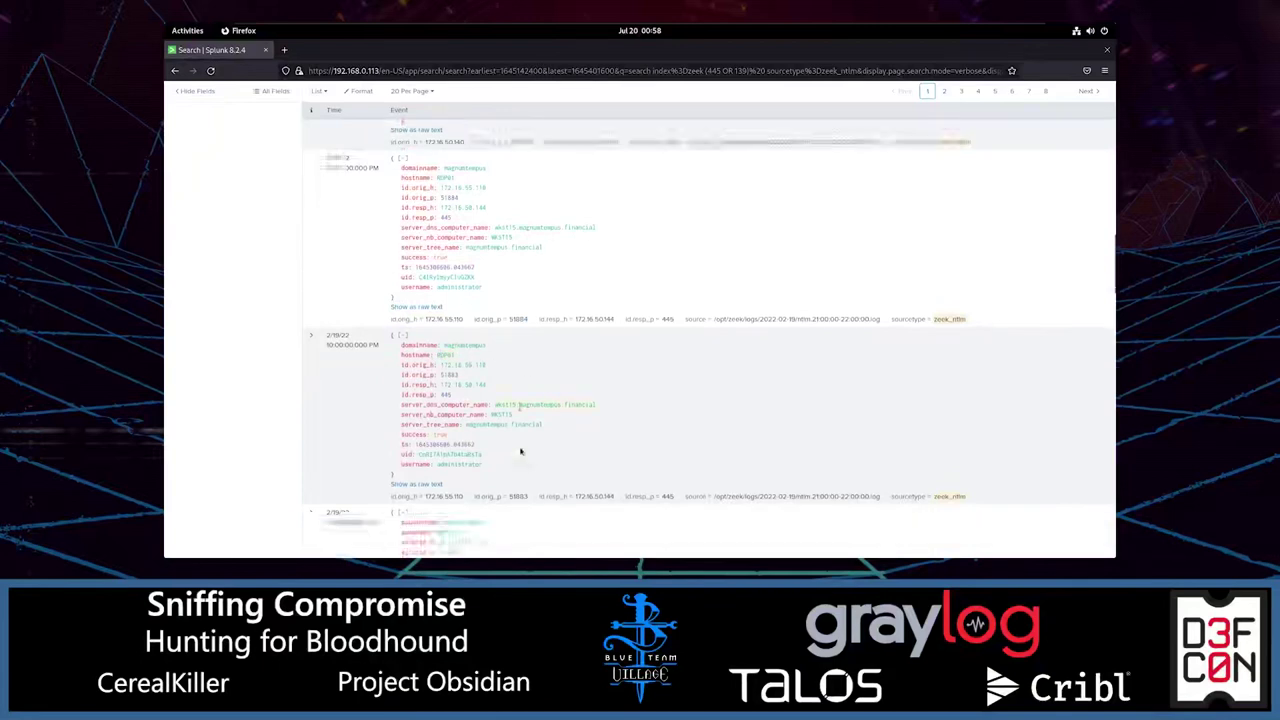
scroll(515, 452, up, 10)
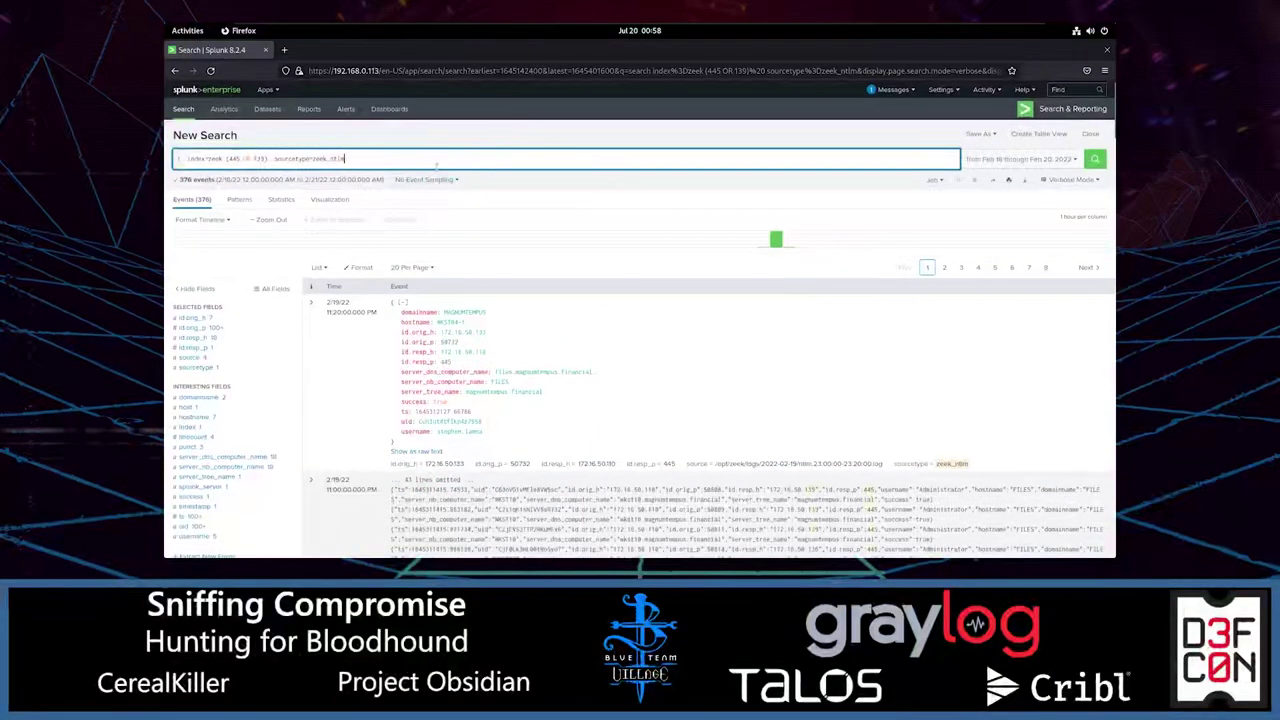
Append '| stats count values(hostname) by server_dns_computer_name' to the zeek_ntlm search, fix the field name, and rerun.
key(shift+Return)
text(| )
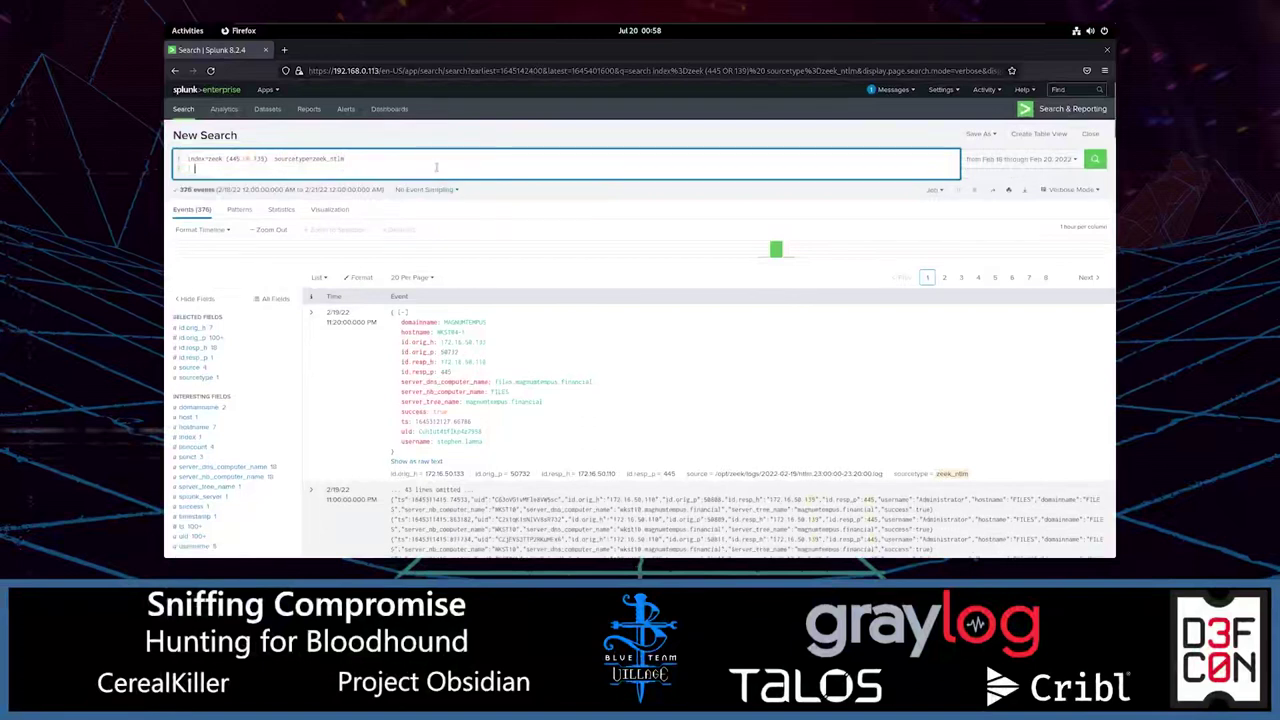
text(stats)
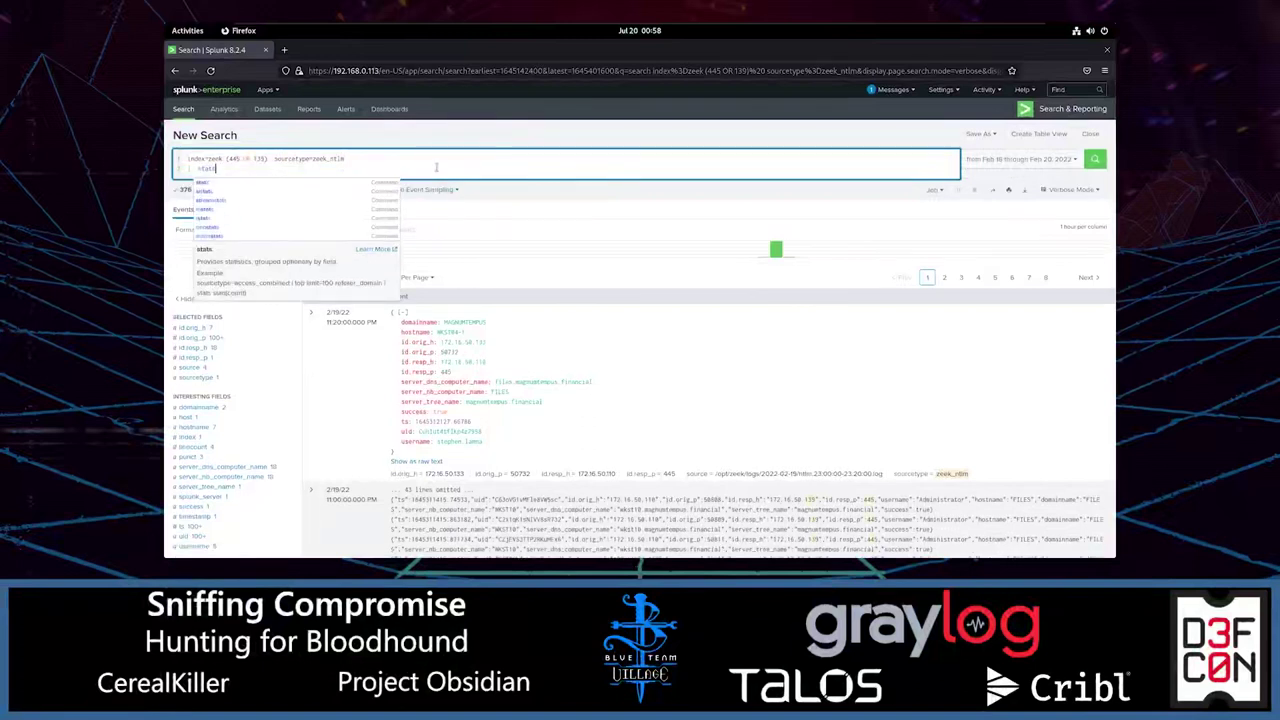
text( count v)
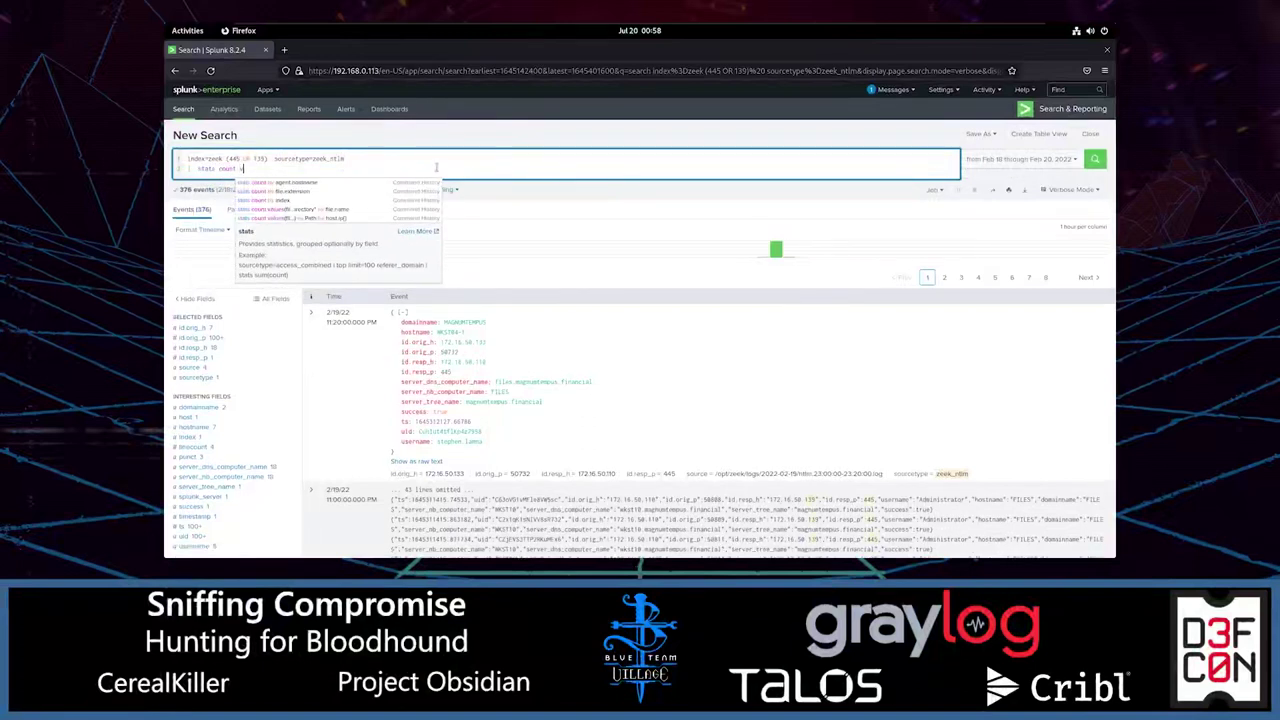
text(alues()
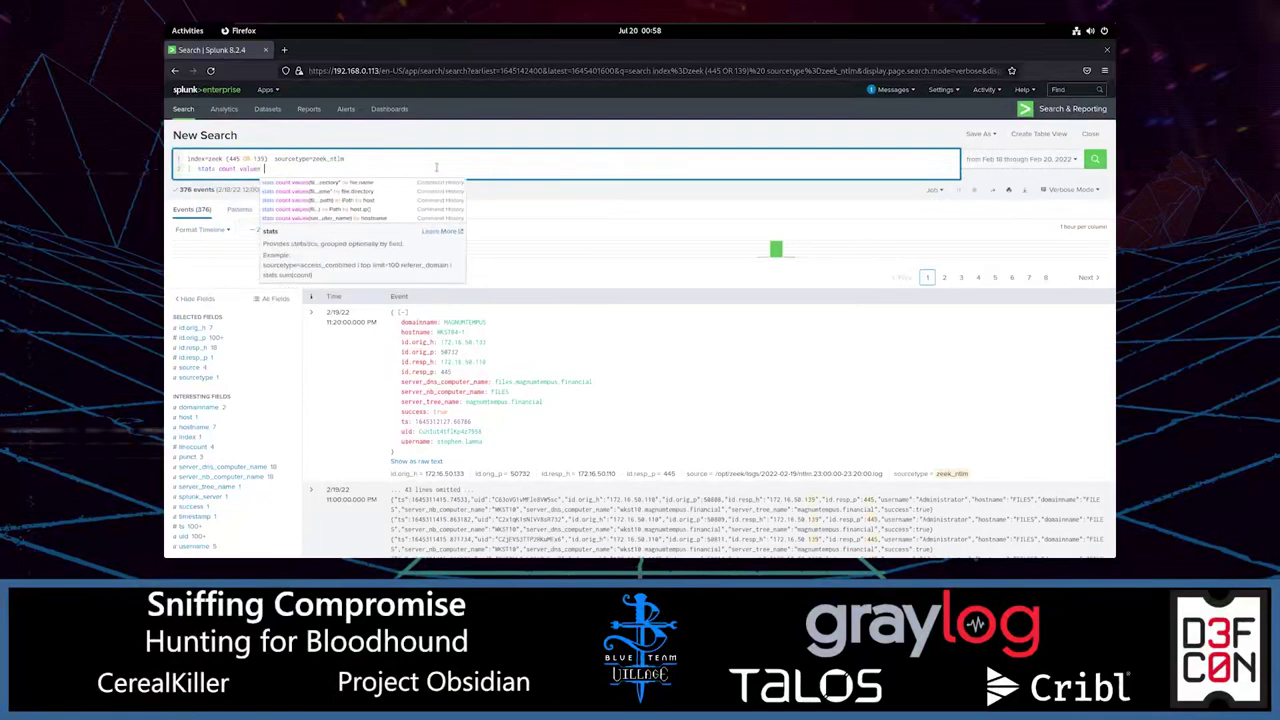
text(hostname)
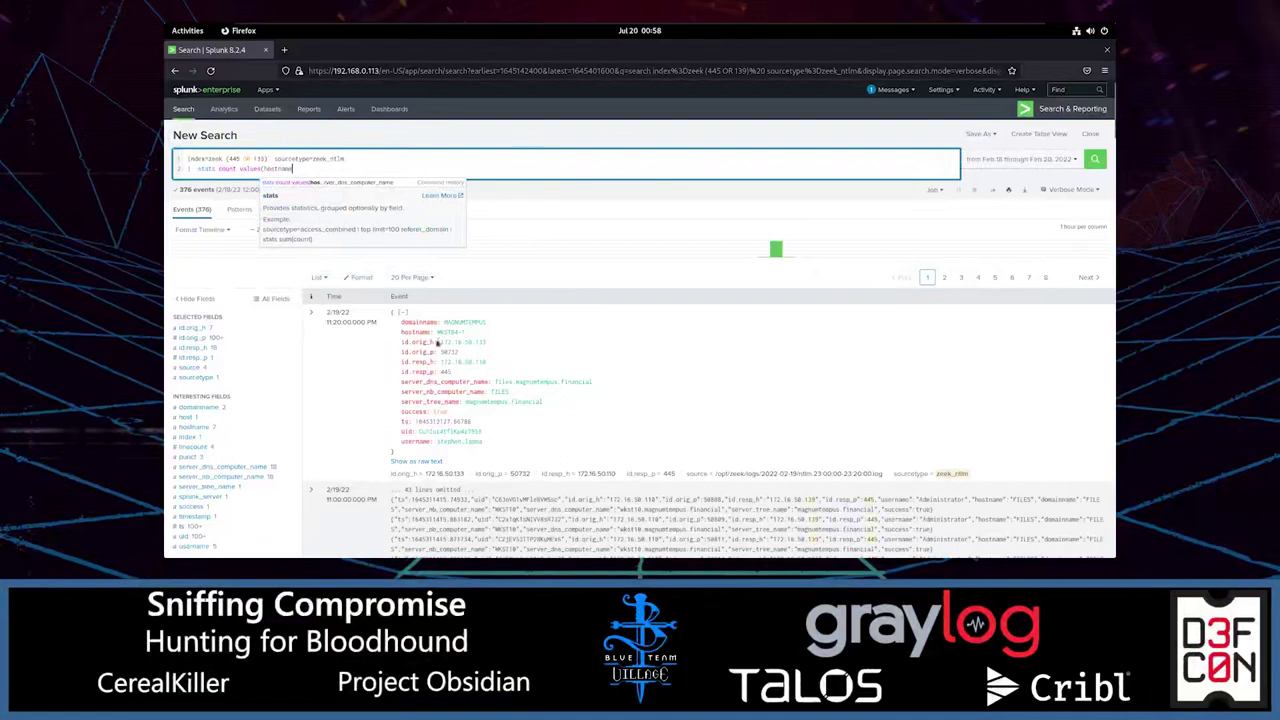
text() by )
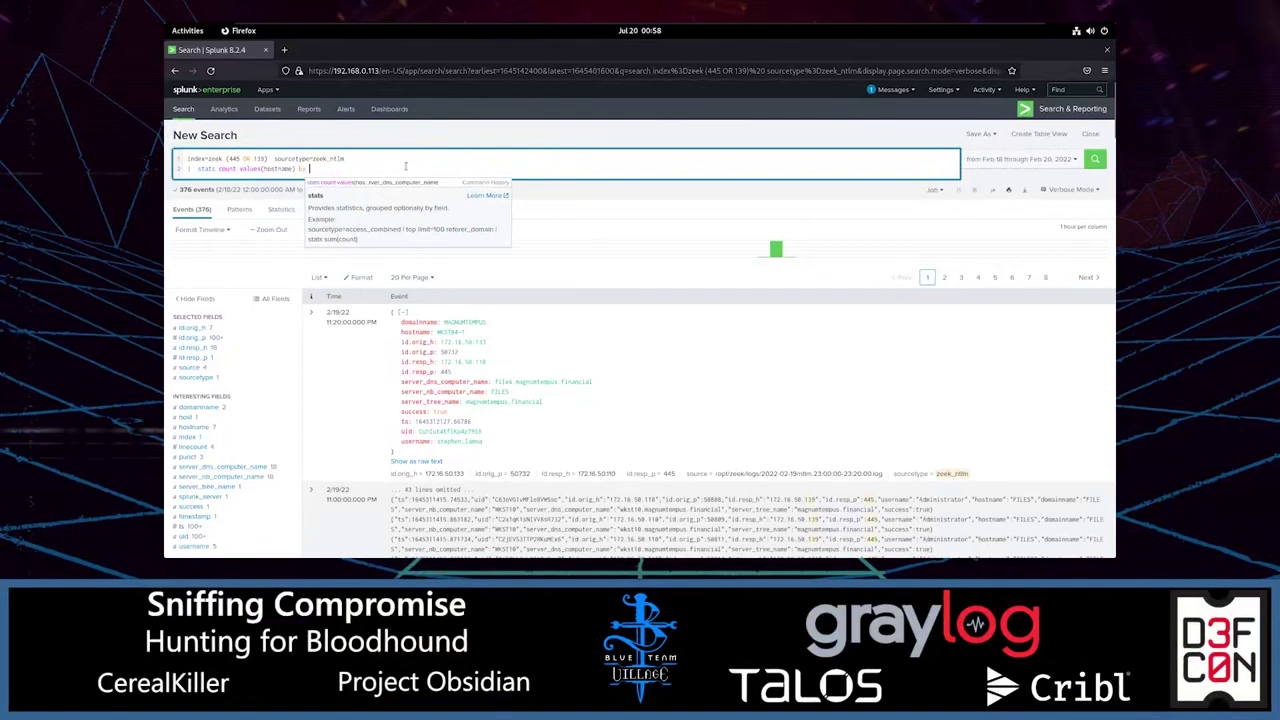
text(server_dns)
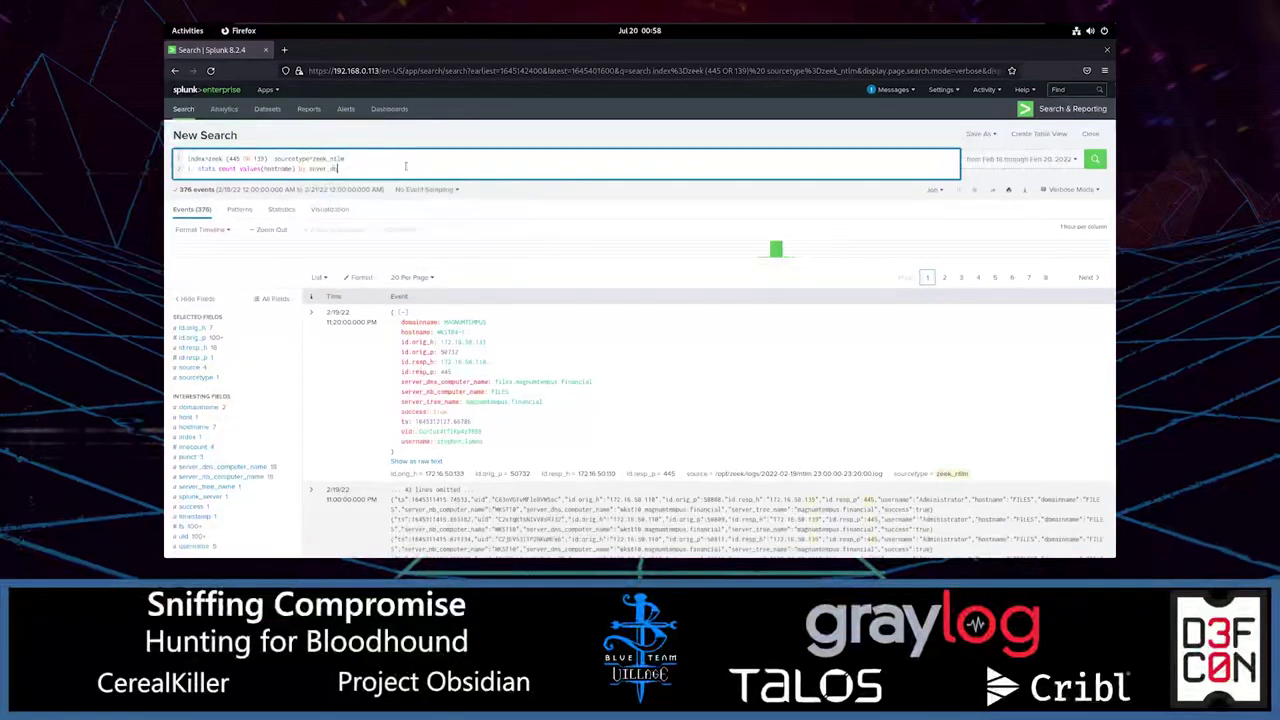
text(_computer_name)
key(Return)
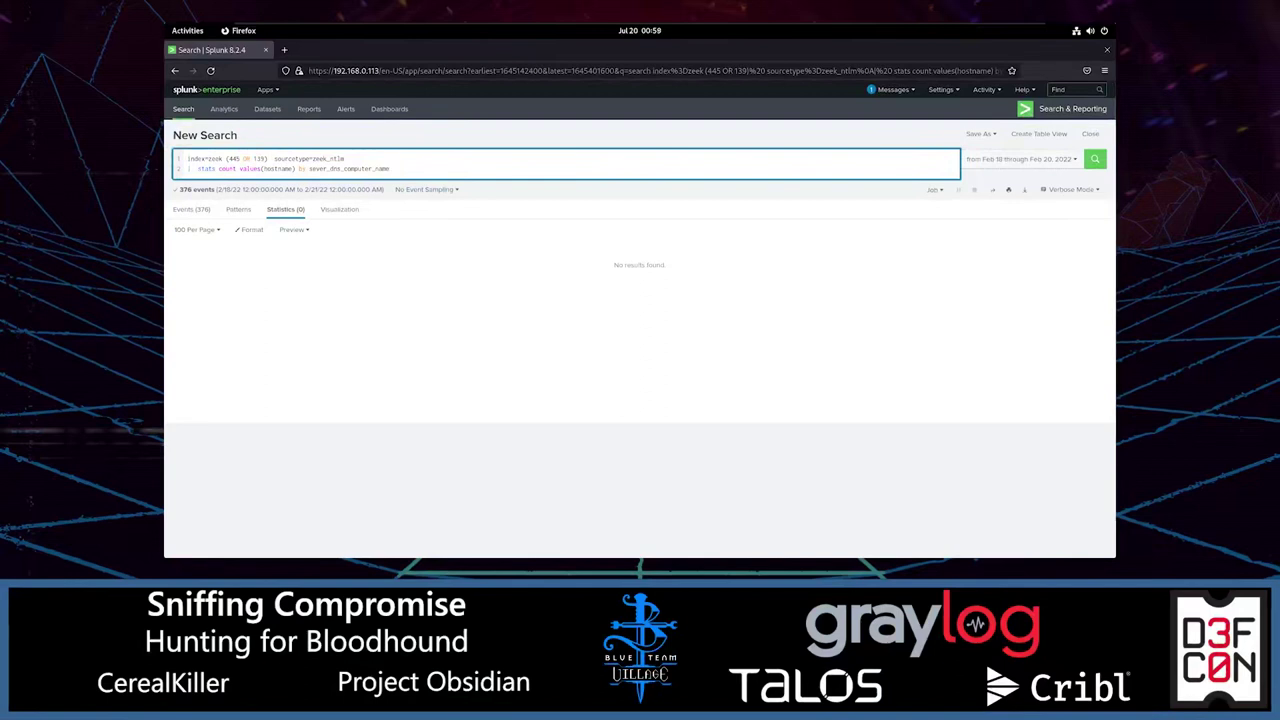
drag(391, 168, 309, 168)
text(ser)
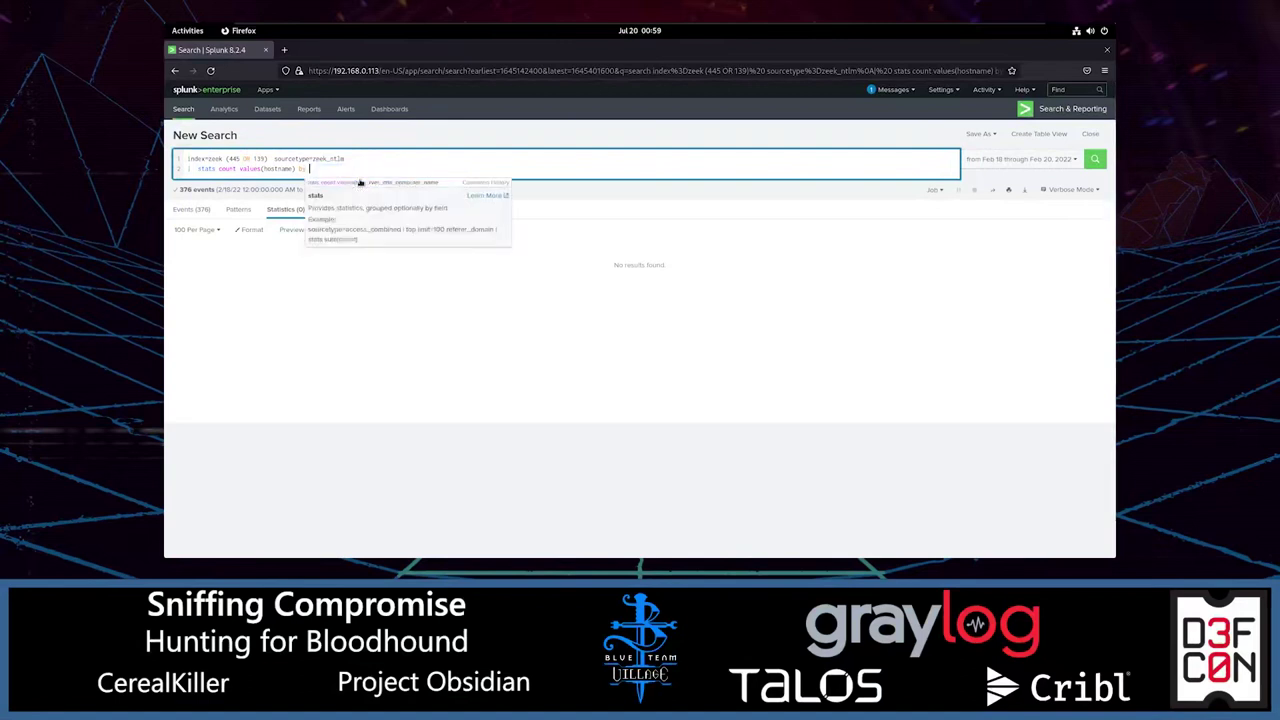
text(ver_dns_computer_name)
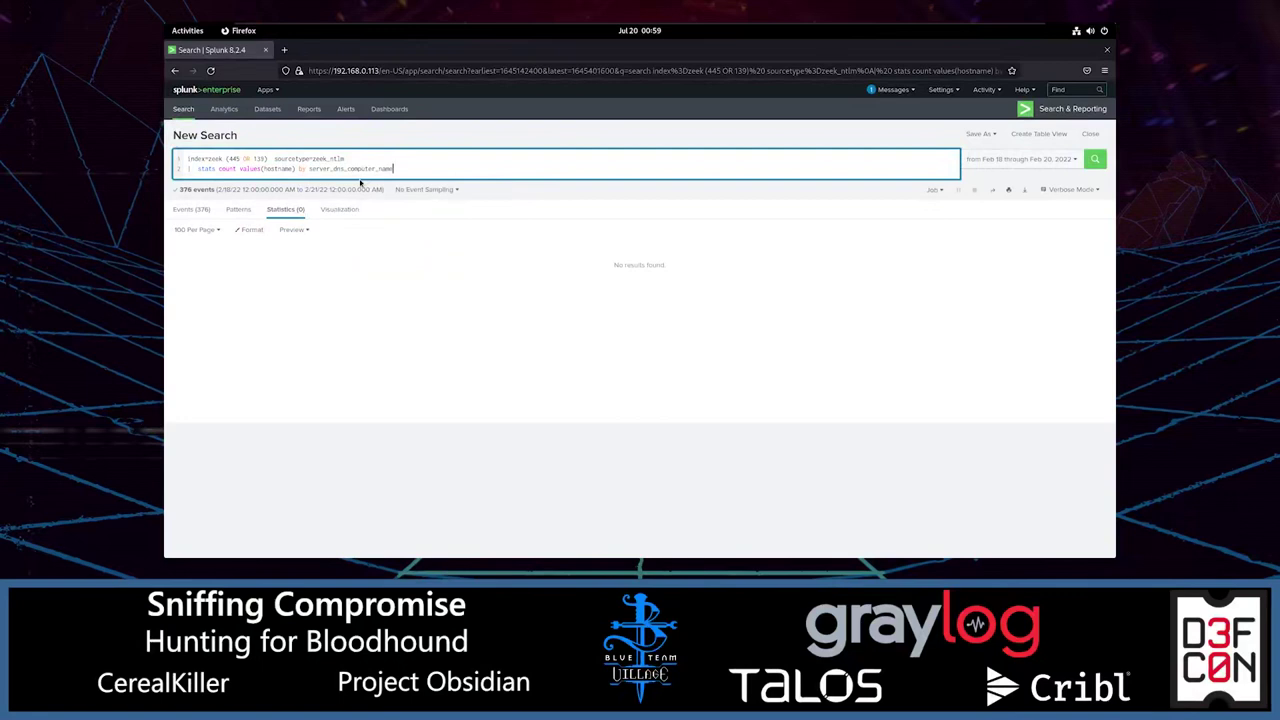
key(Return)
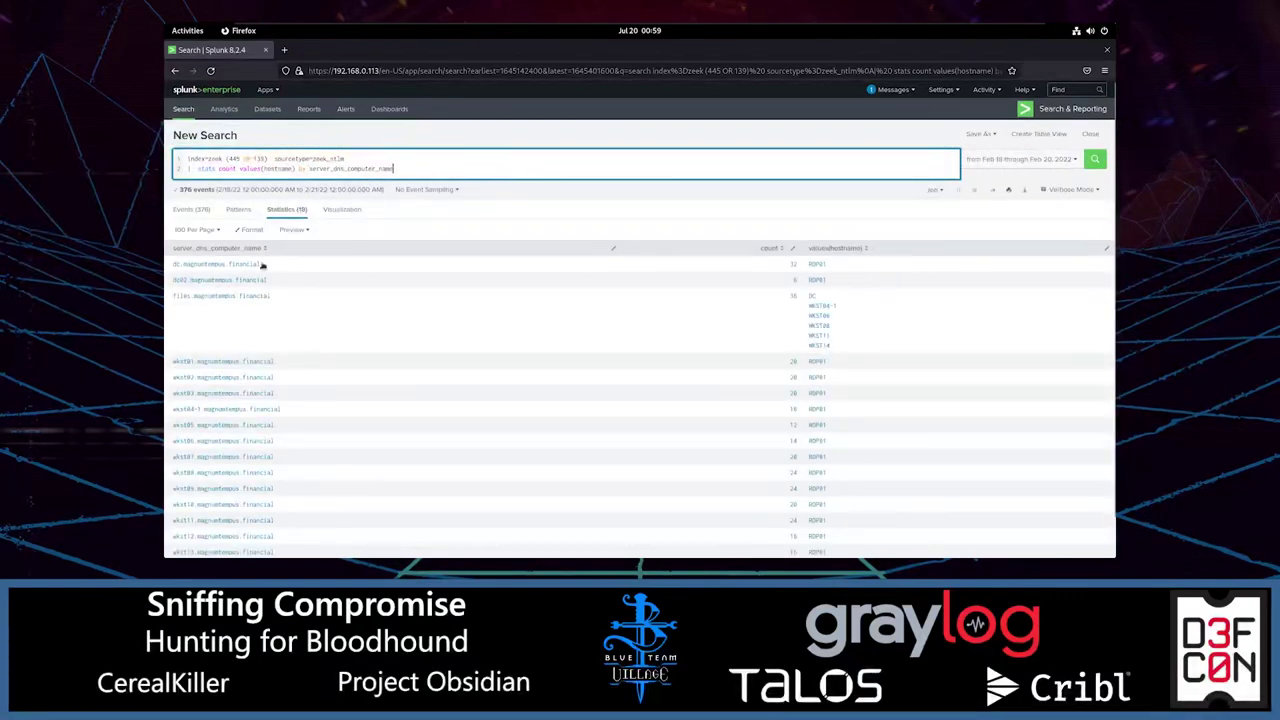
scroll(879, 269, down, 1)
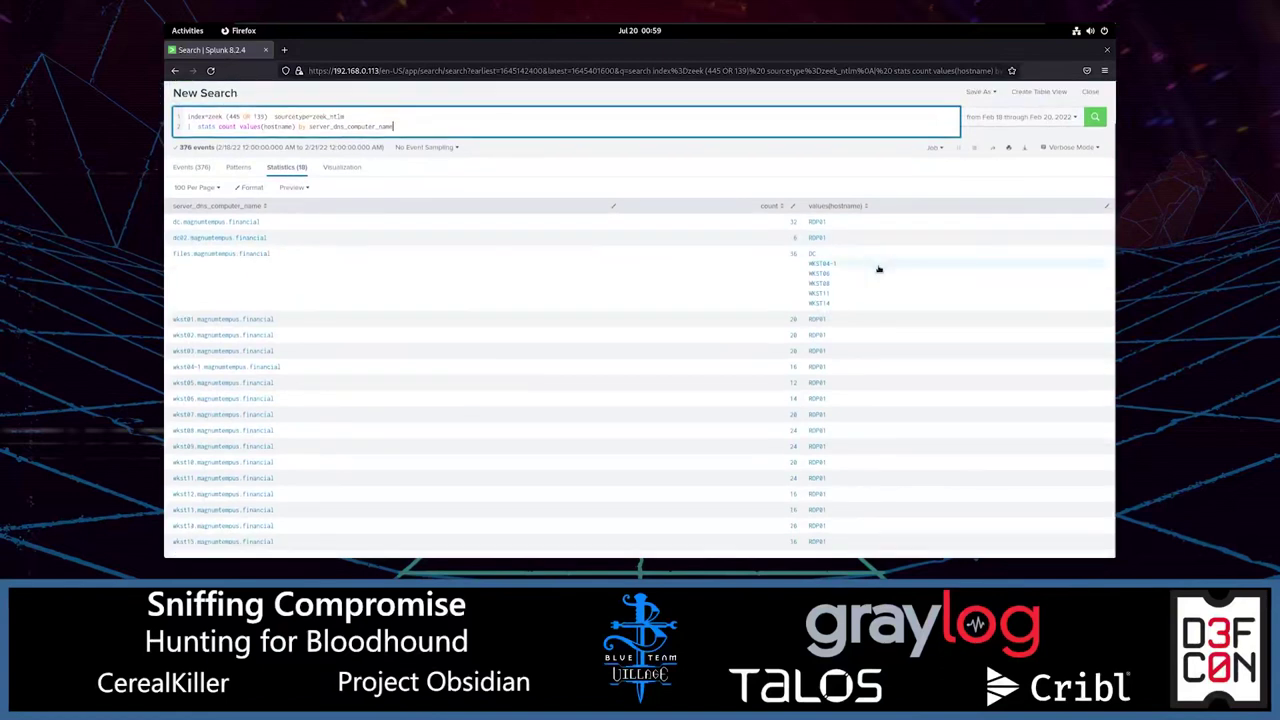
scroll(623, 323, up, 1)
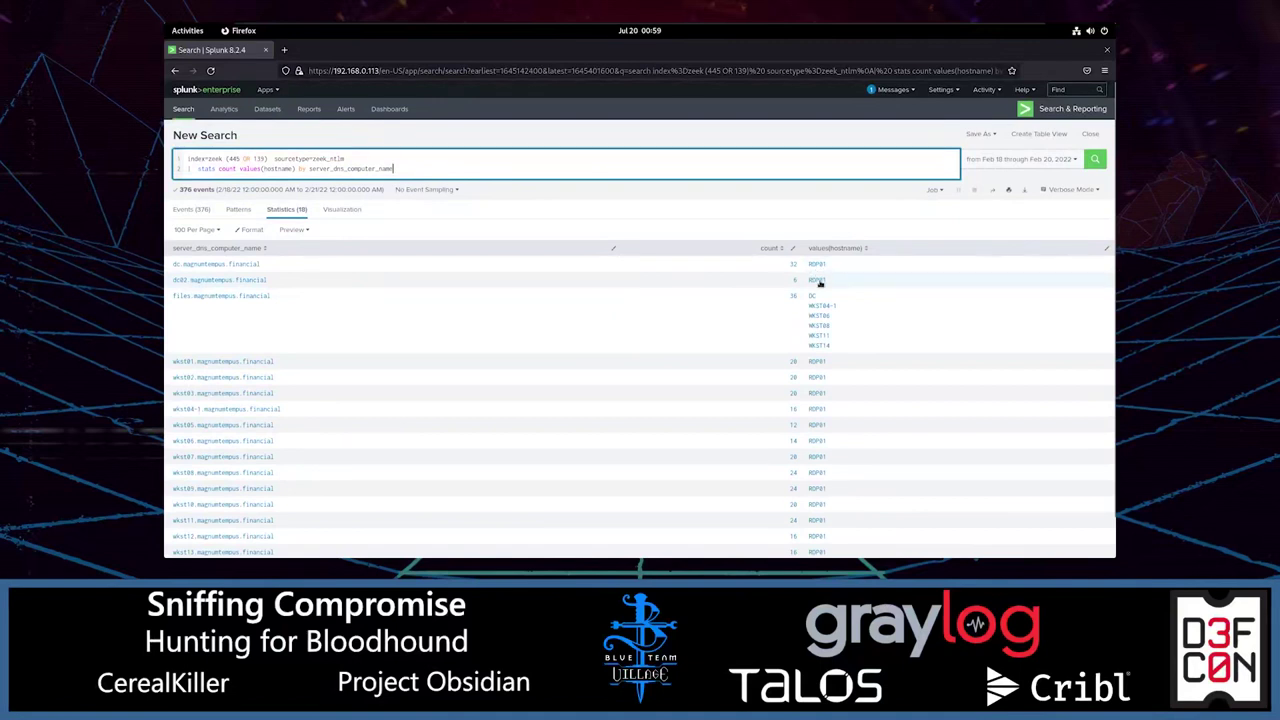
scroll(689, 399, down, 1)
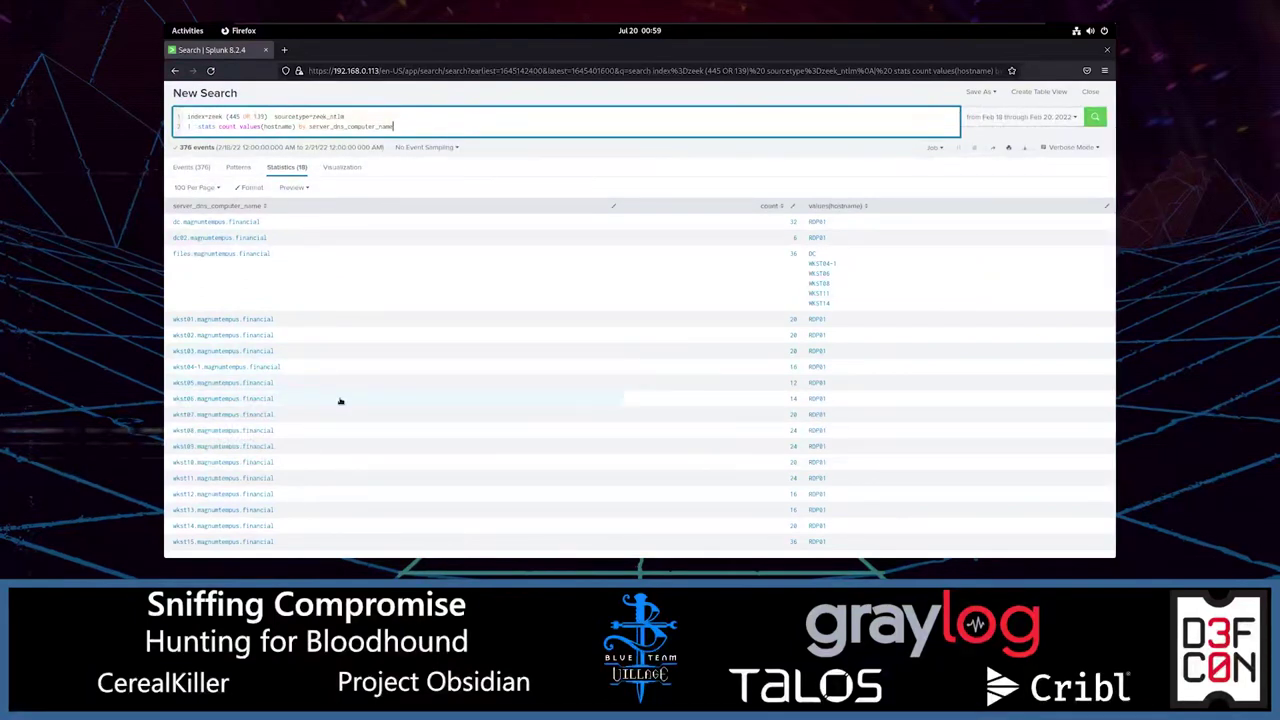
scroll(342, 401, up, 1)
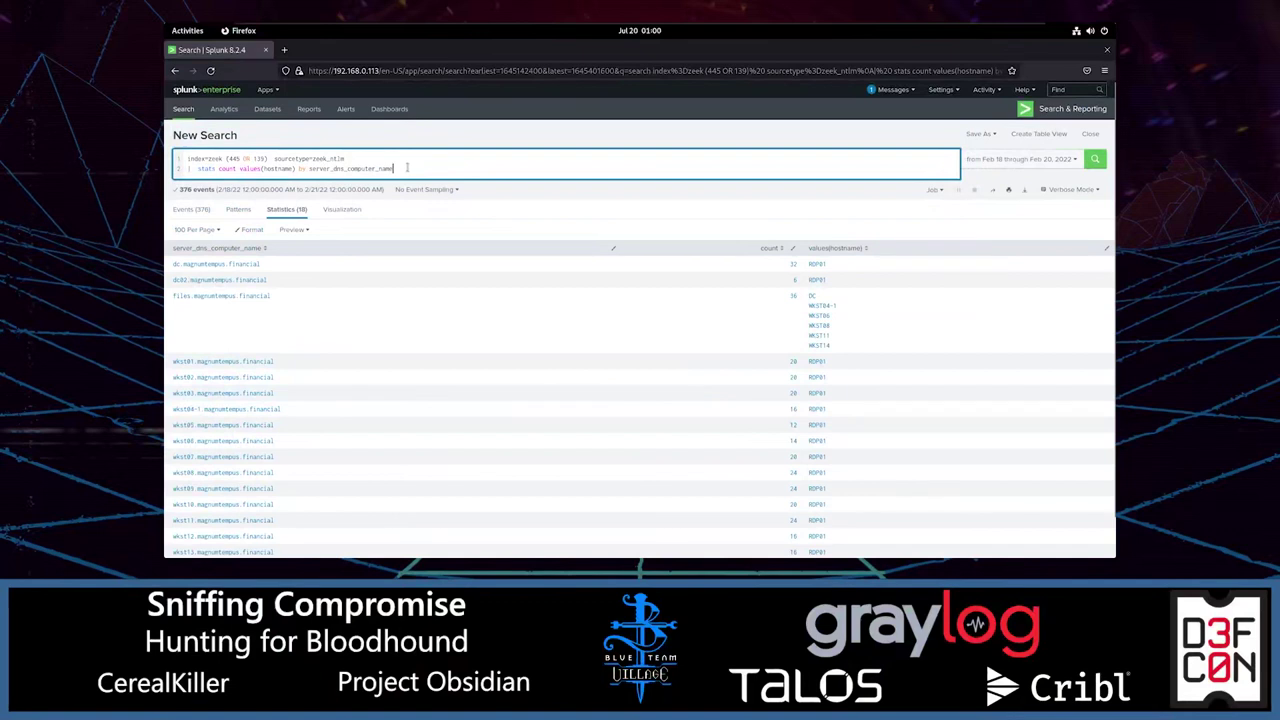
drag(409, 168, 185, 160)
key(ctrl+c)
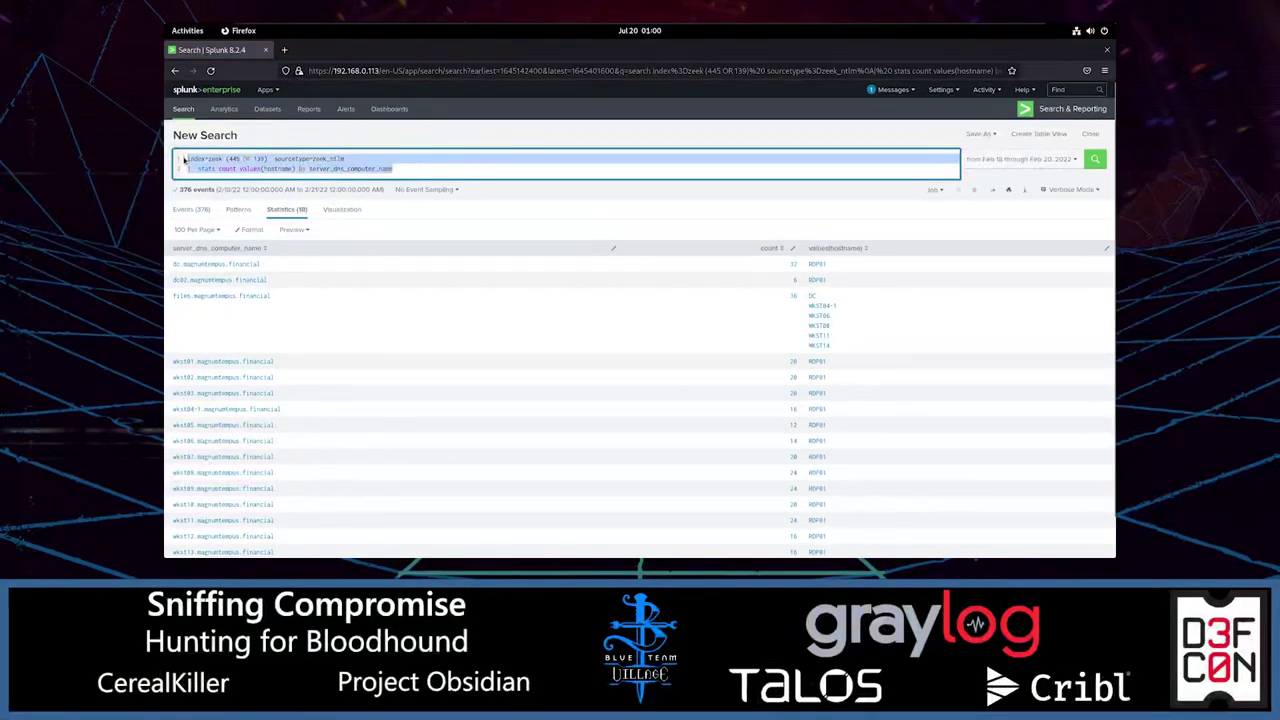
Below the SMB port note, add 'SMB connnections by host' with the pasted stats query in a ``` block.
key(alt+Tab)
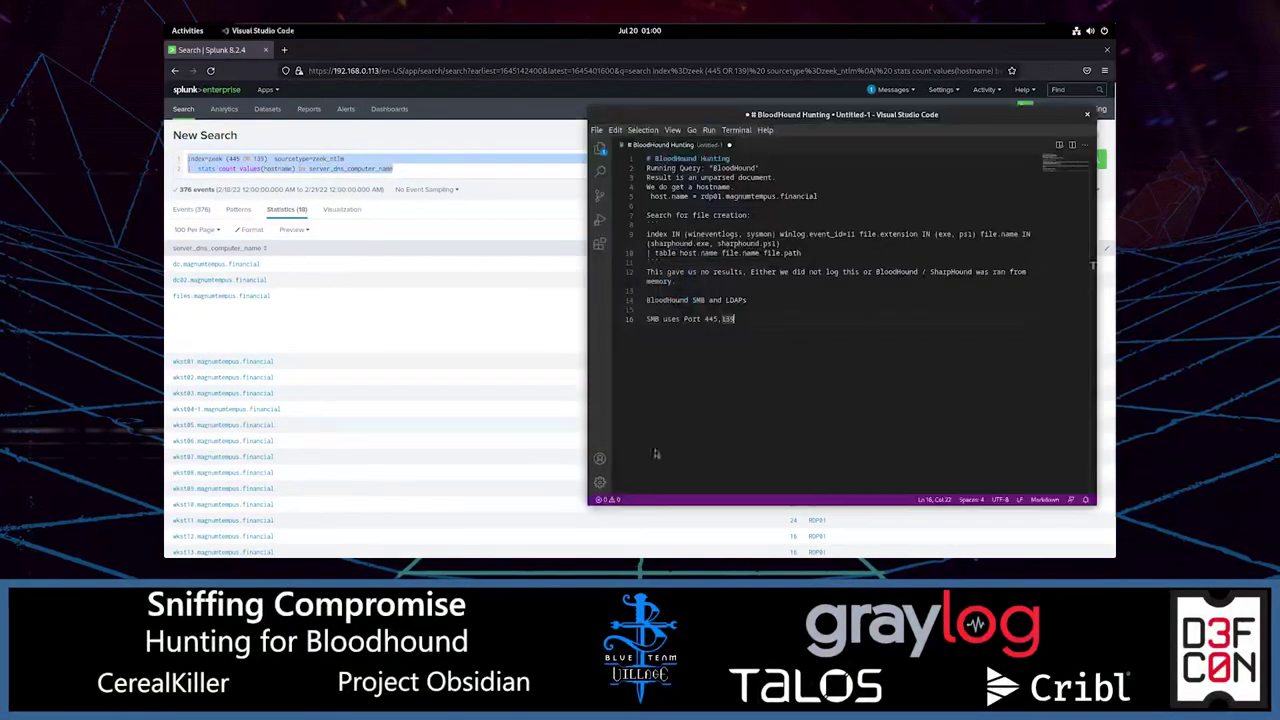
click(744, 322)
key(Return)
key(Return)
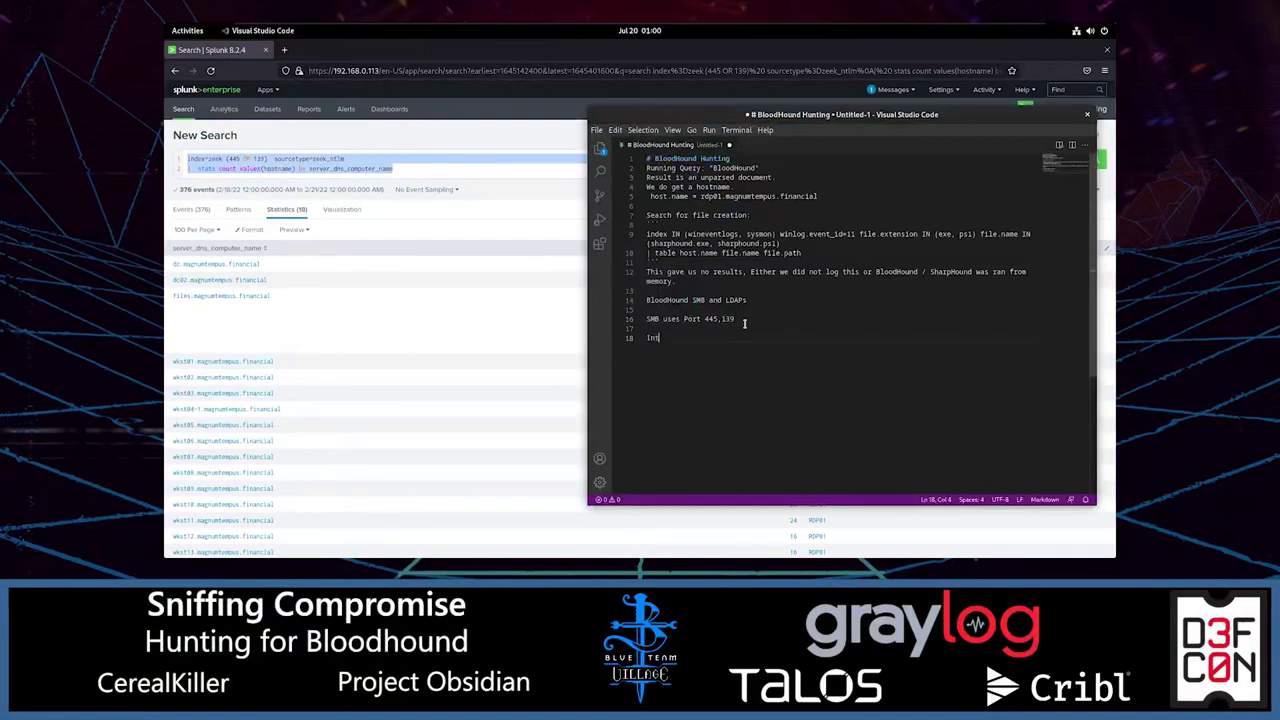
text(SMB)
key(BackSpace)
text(connnections by host)
key(Return)
key(Return)
key(ctrl+v)
key(Return)
text(```)
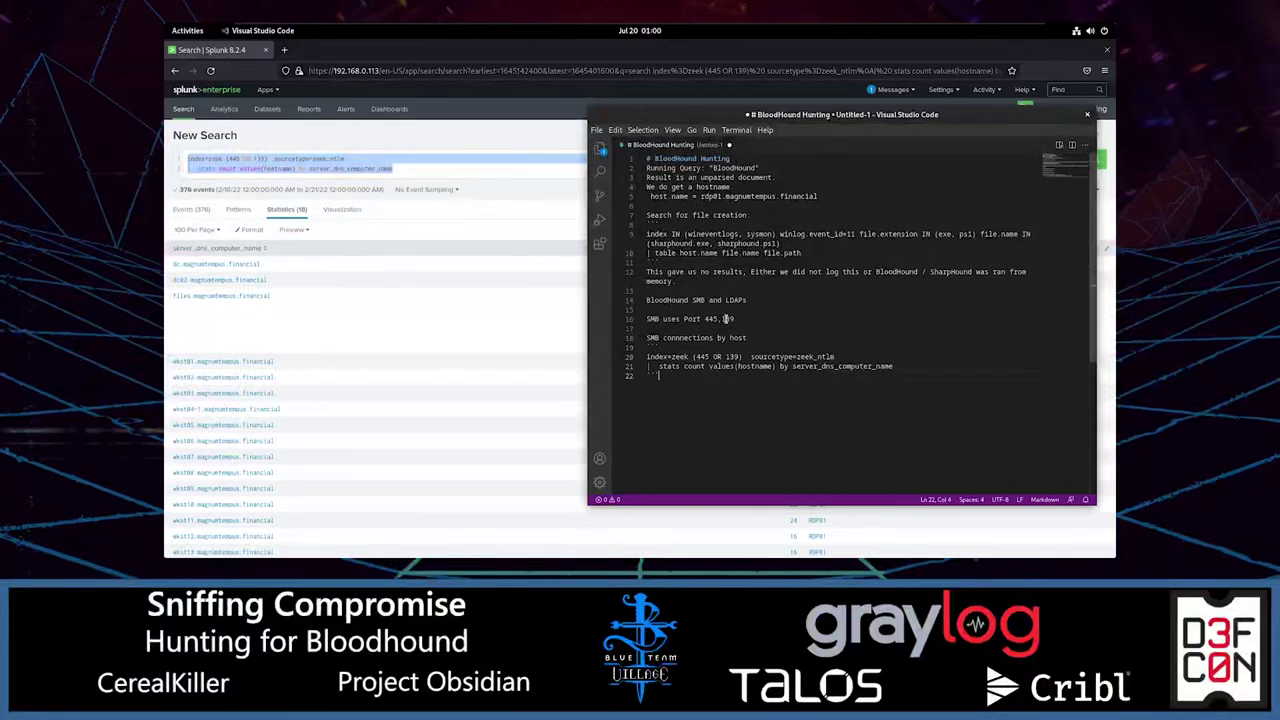
click(462, 198)
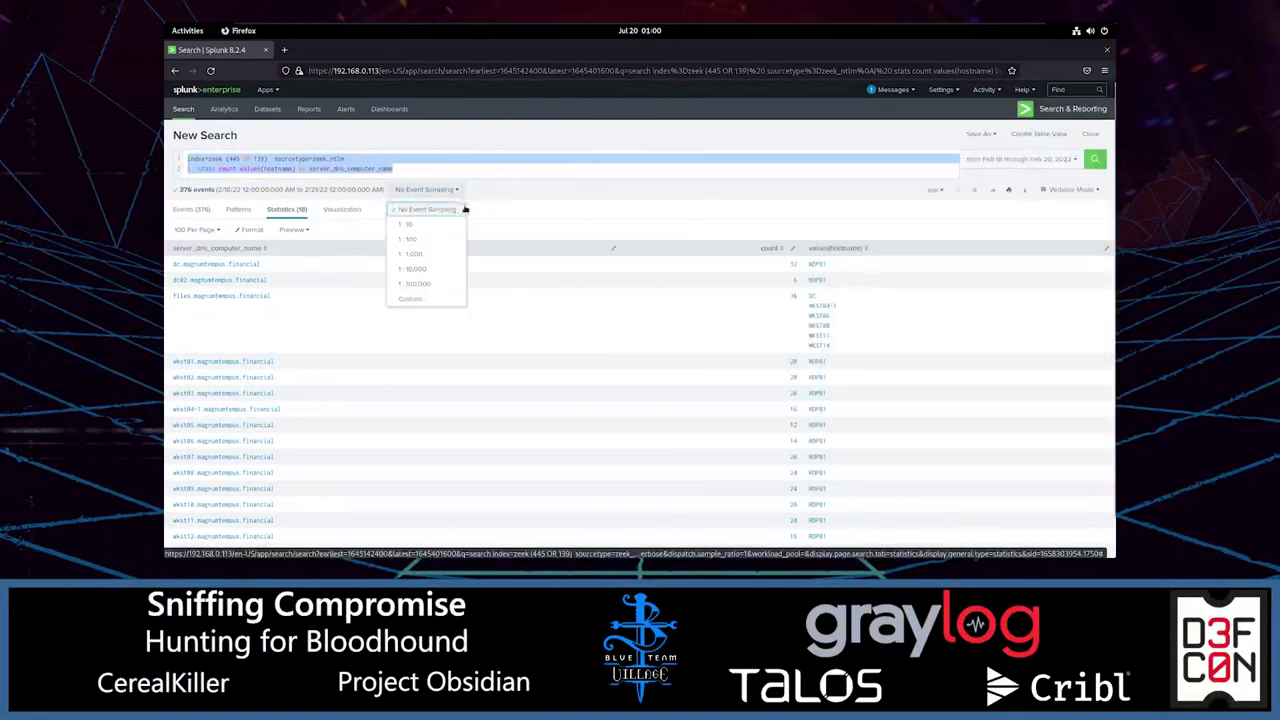
click(503, 200)
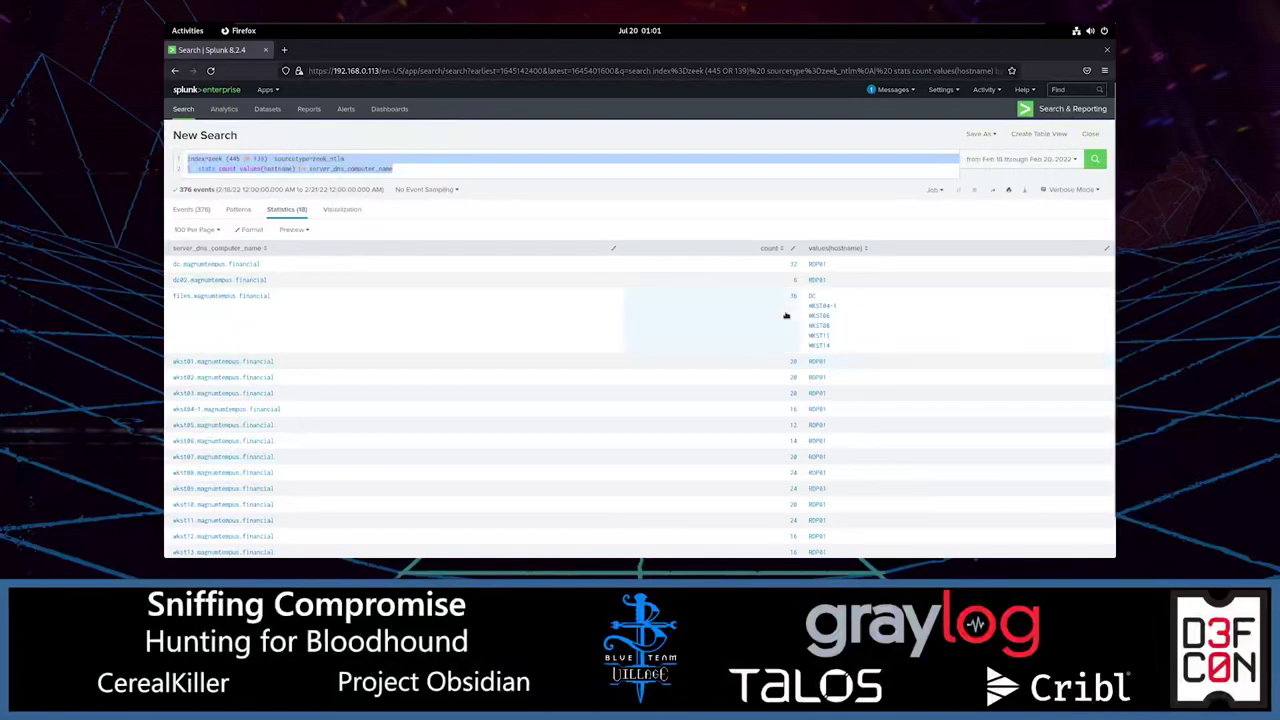
scroll(783, 317, down, 1)
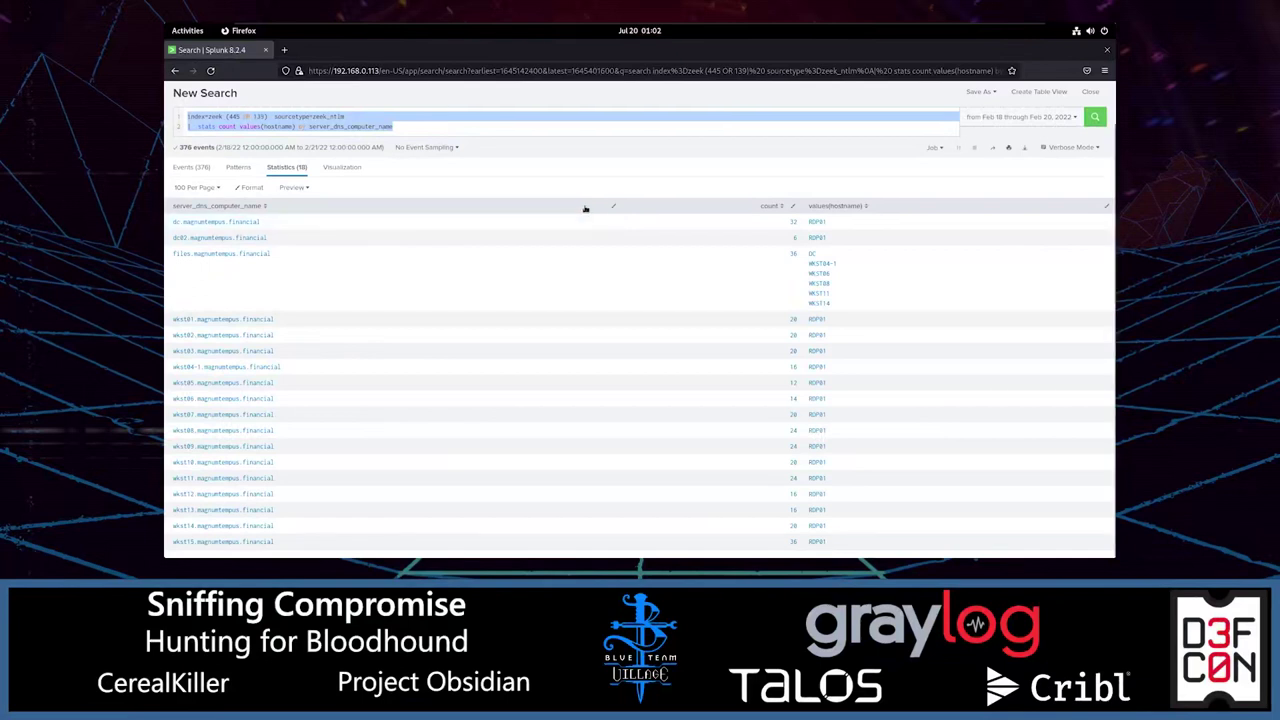
Create a new untitled file in VS Code and paste in the hunt playbook template.
key(alt+Tab)
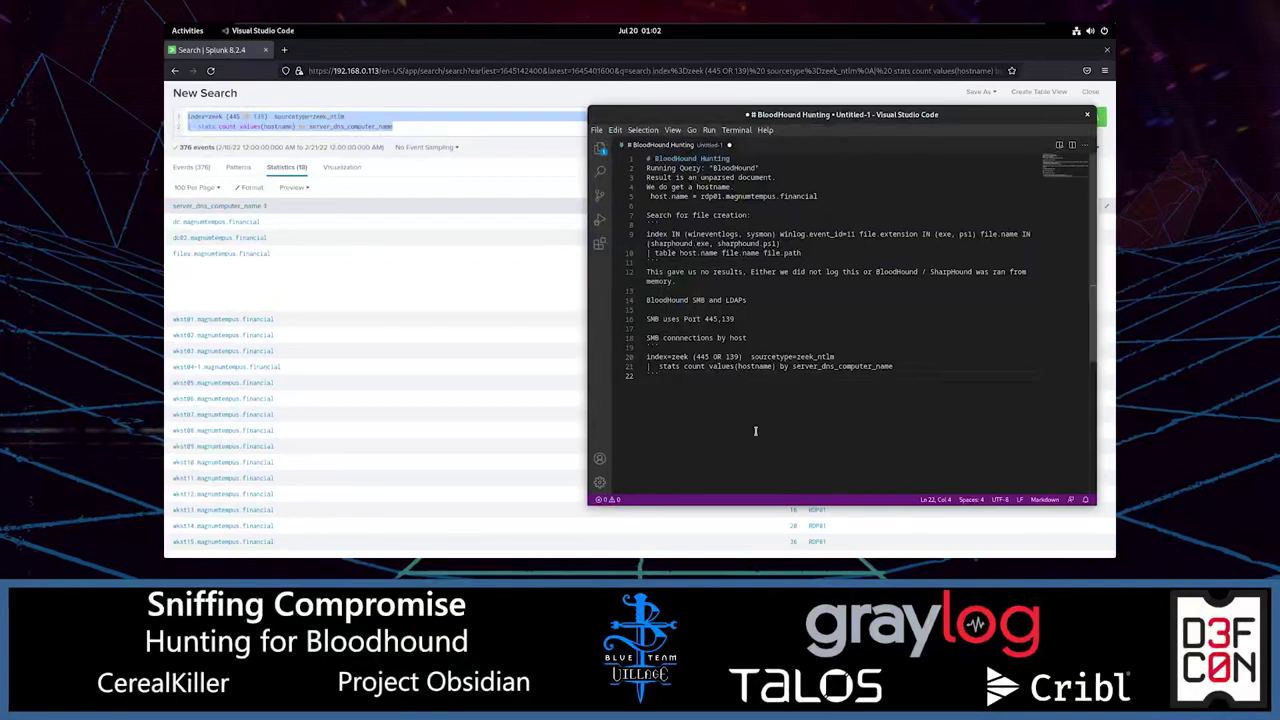
key(ctrl+n)
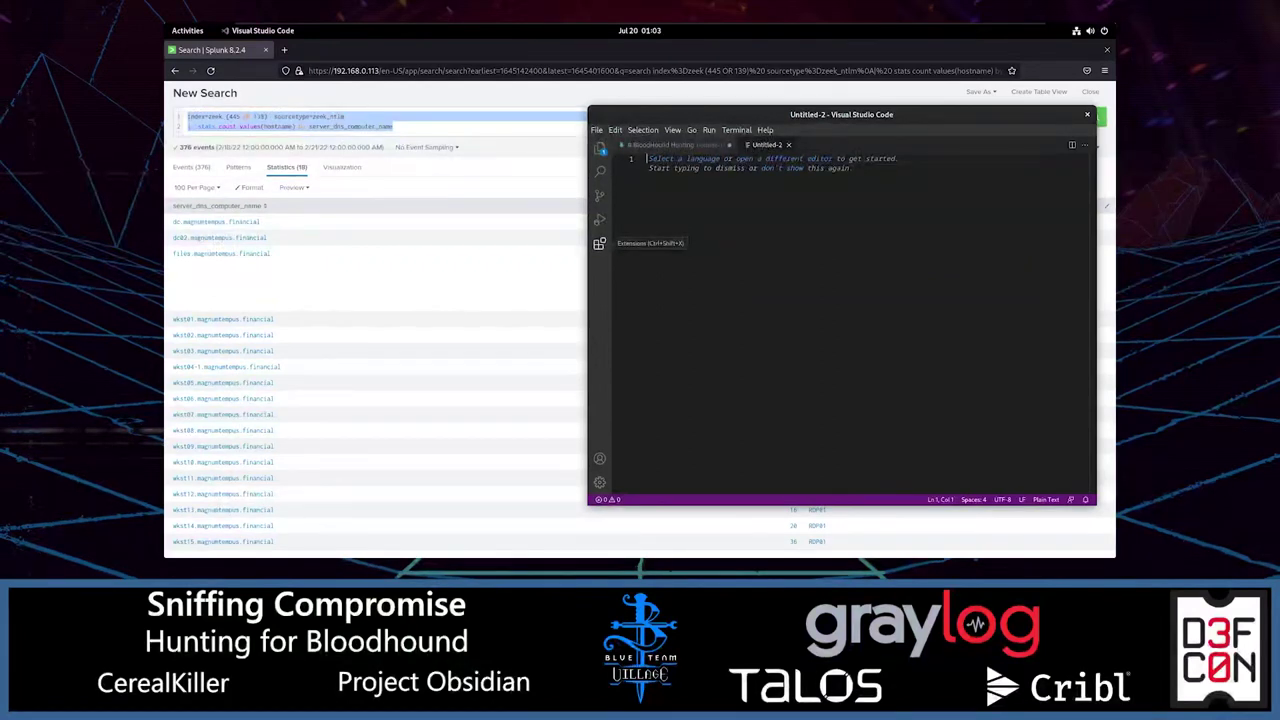
text(Playbook Title: Mitre Tactic: Mitre Sub Technique: Hypothesis:   Proposed Detection Query:  Simulation Details:  Hunter Limitations/Observation Notes:  Hunt Findings:)
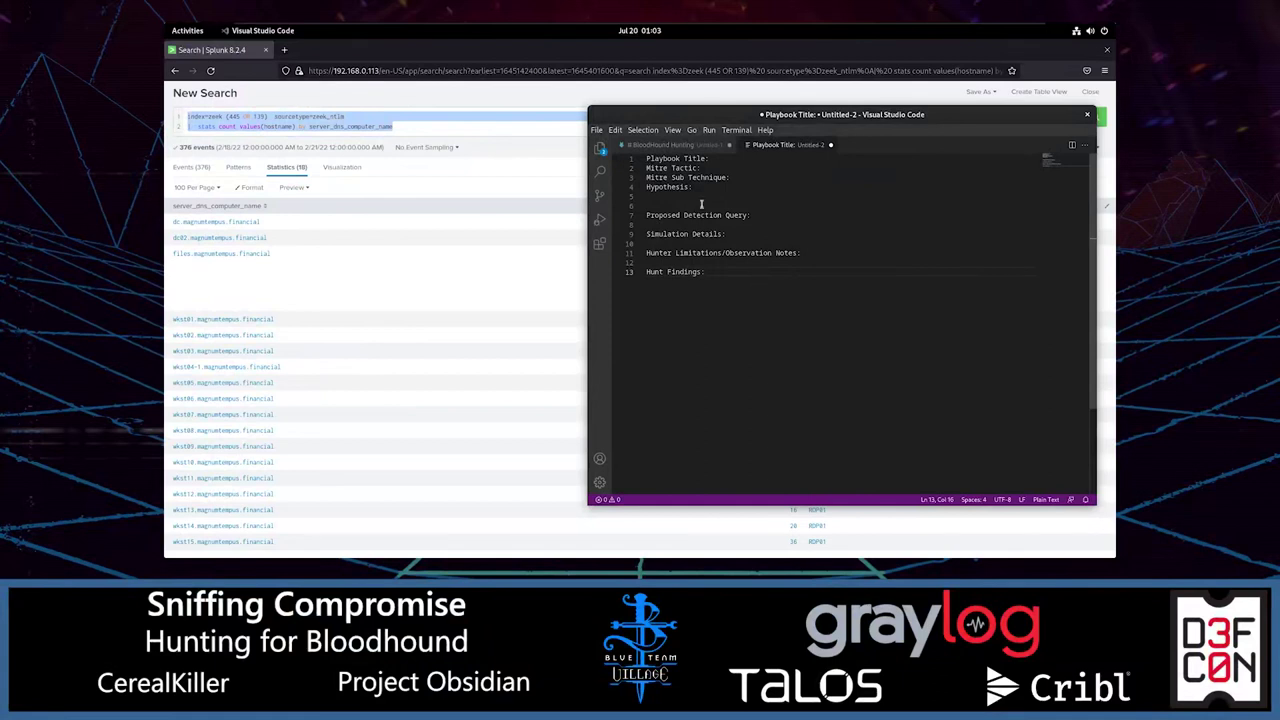
Complete the title line as 'Playbook Title: BloodHound being run within our environment', correcting 'environment'.
click(759, 156)
text(BloodHound h)
text(eing )
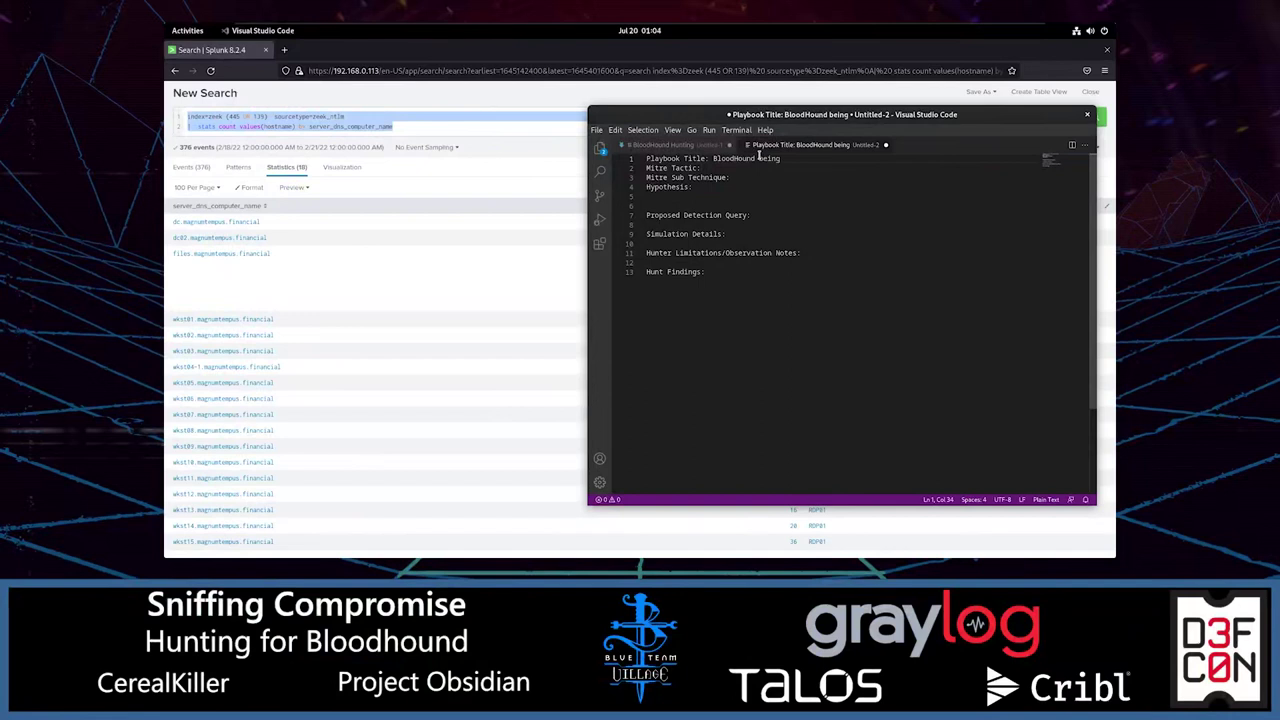
text(run )
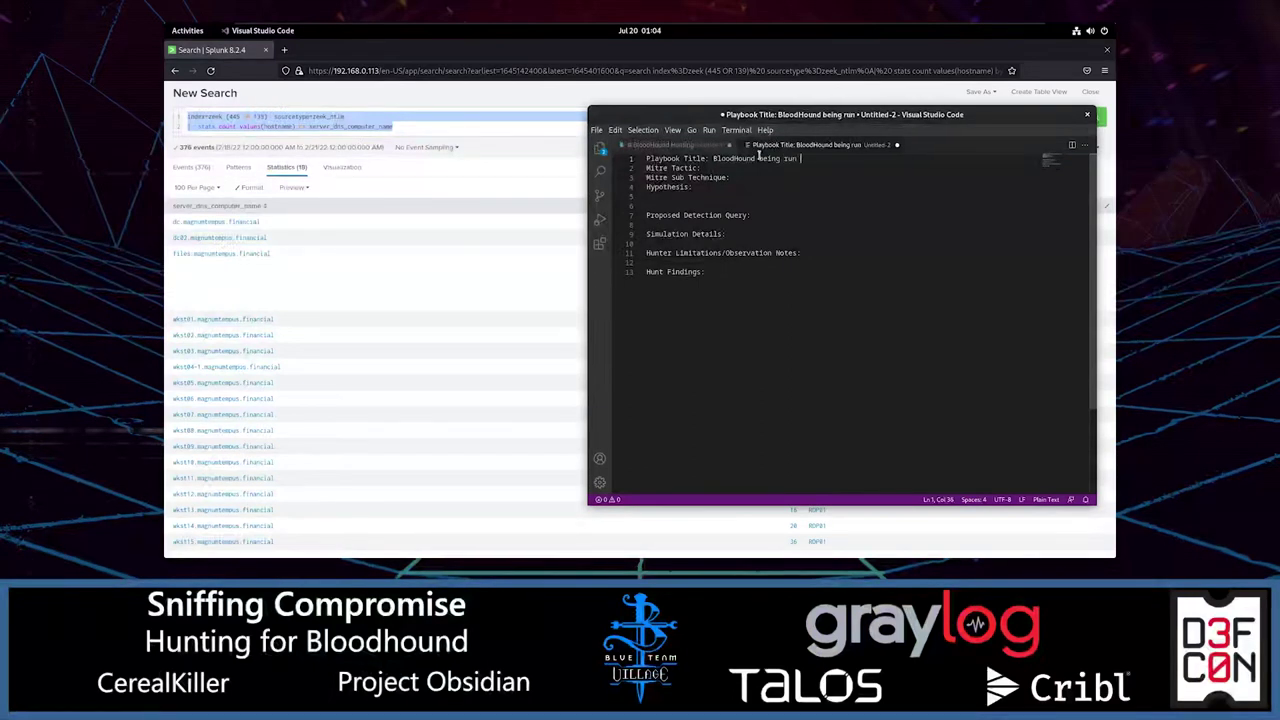
text(within)
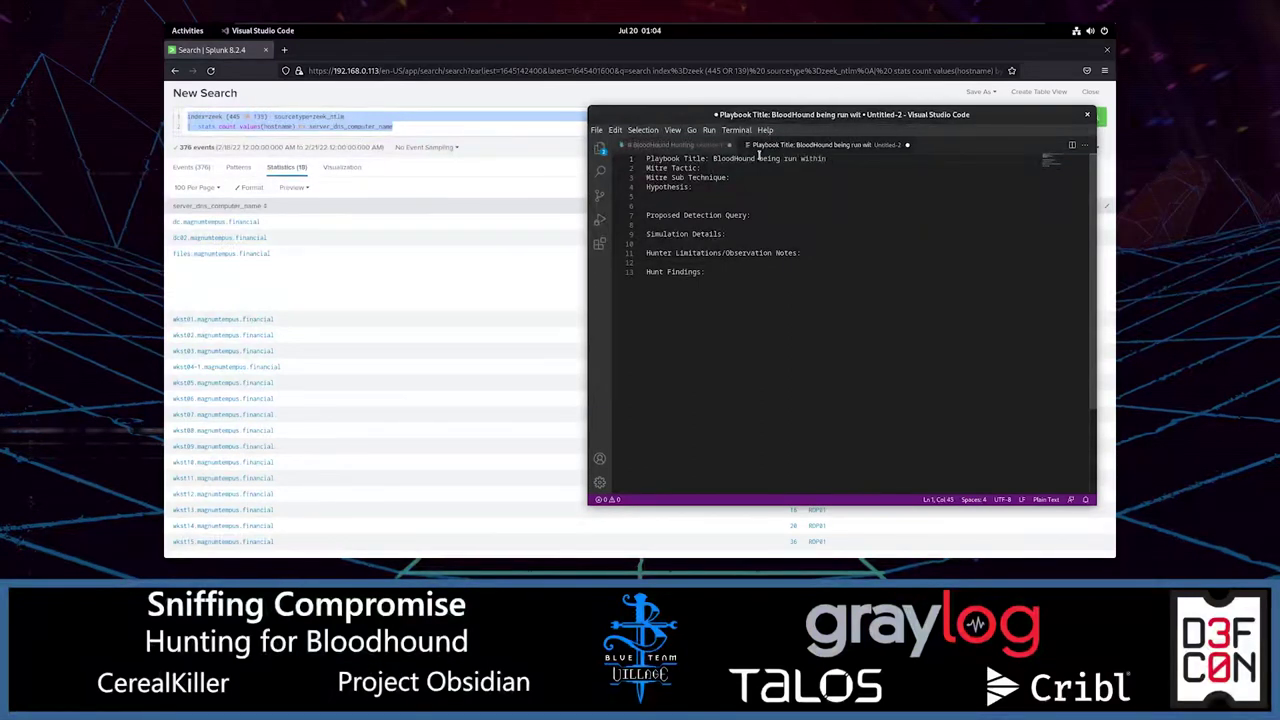
text( our environment)
double_click(878, 158)
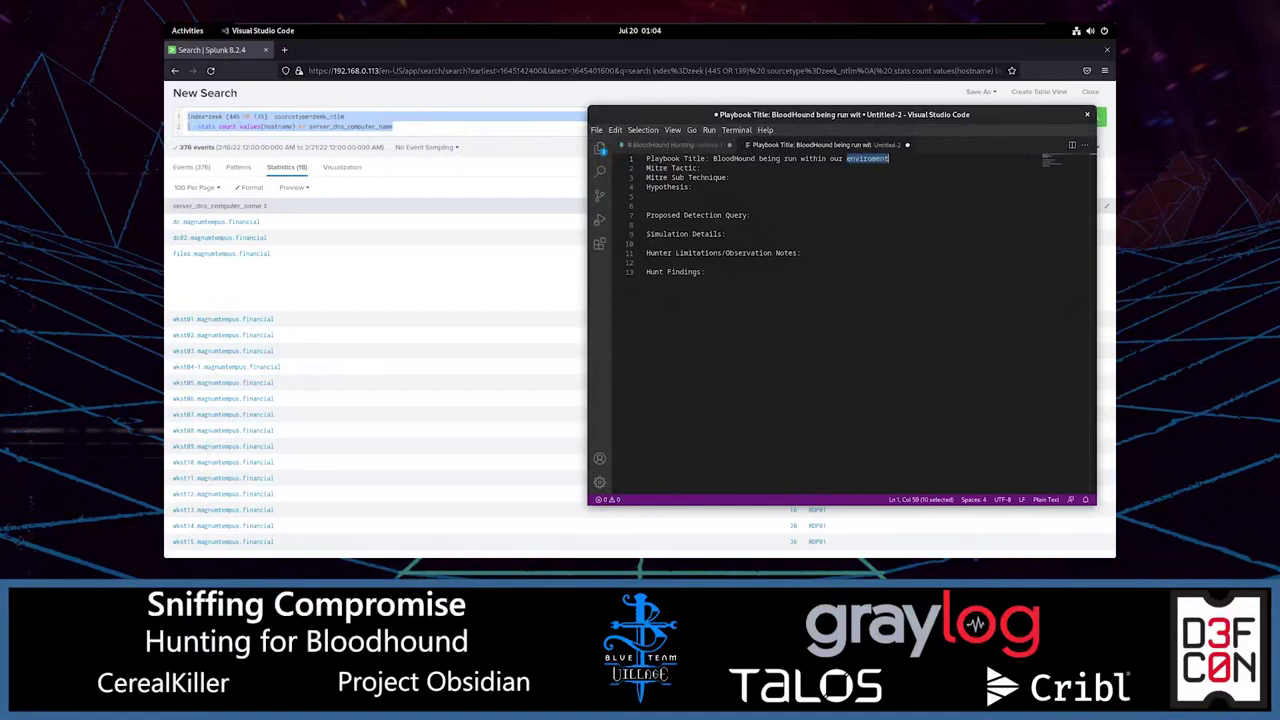
text(environment)
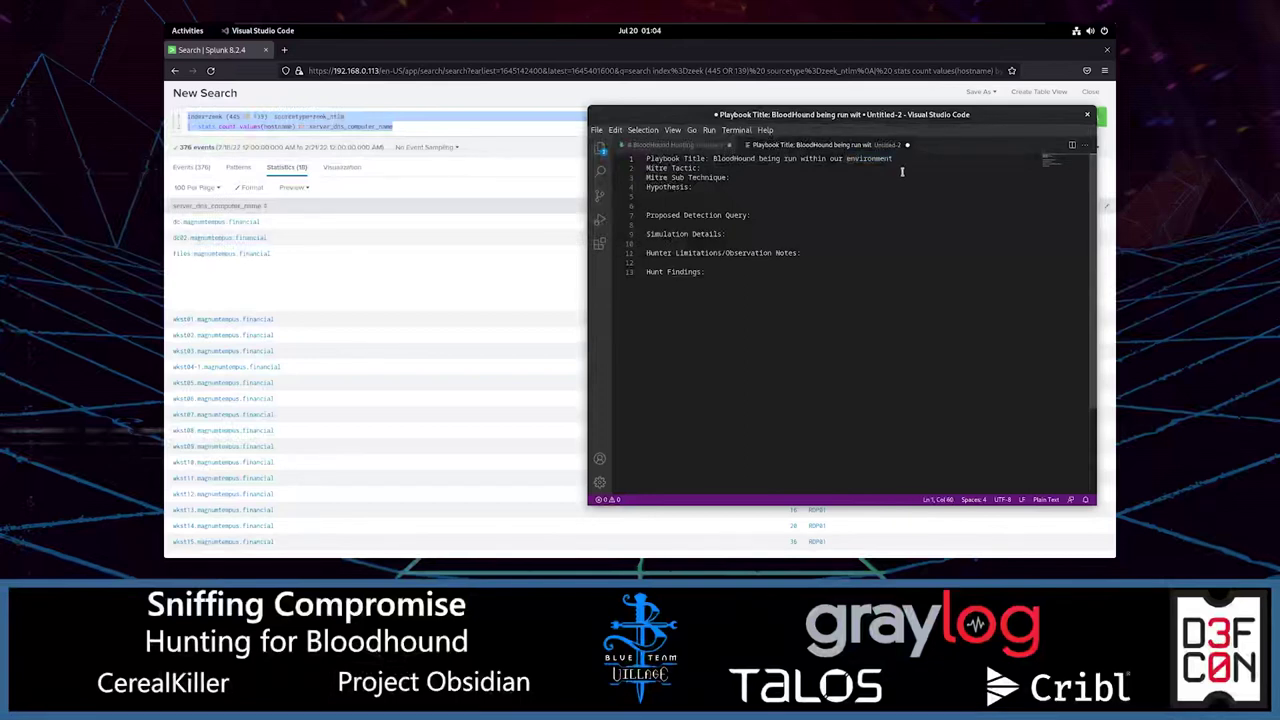
click(888, 168)
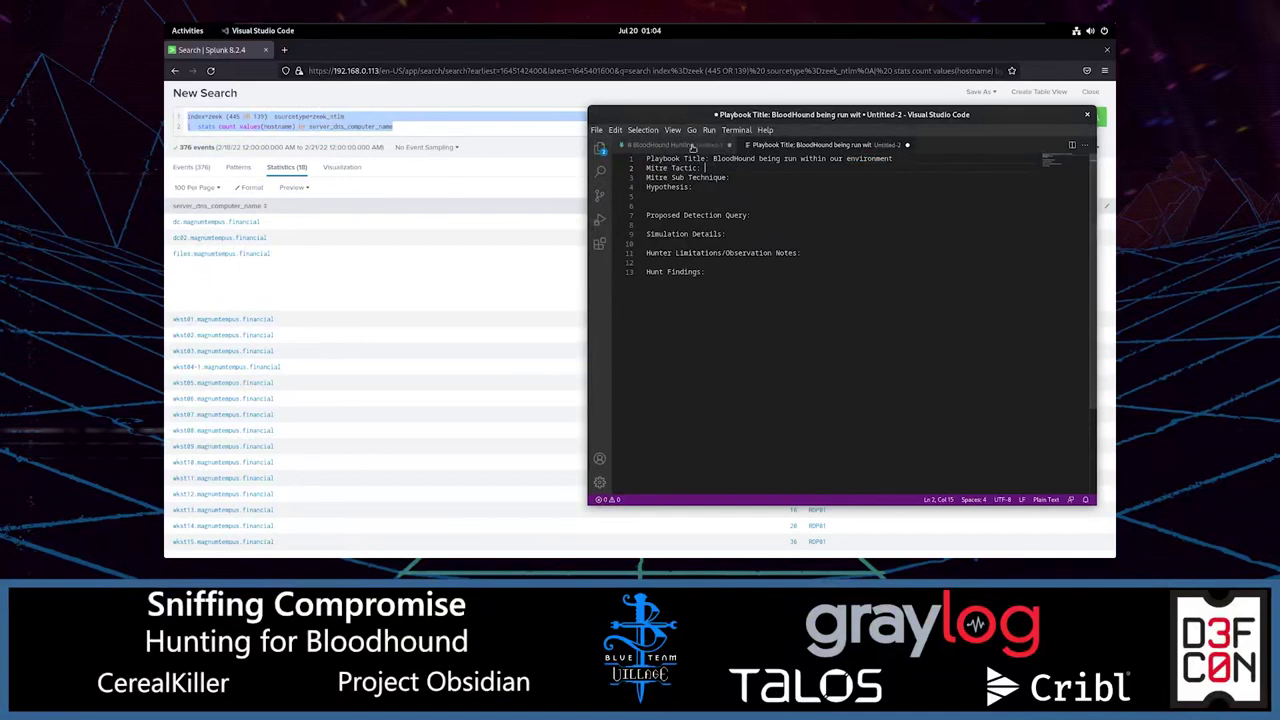
Search 'bloodhound mitre' in a new tab and scroll to the Techniques Used list on the BloodHound S0521 page.
click(286, 50)
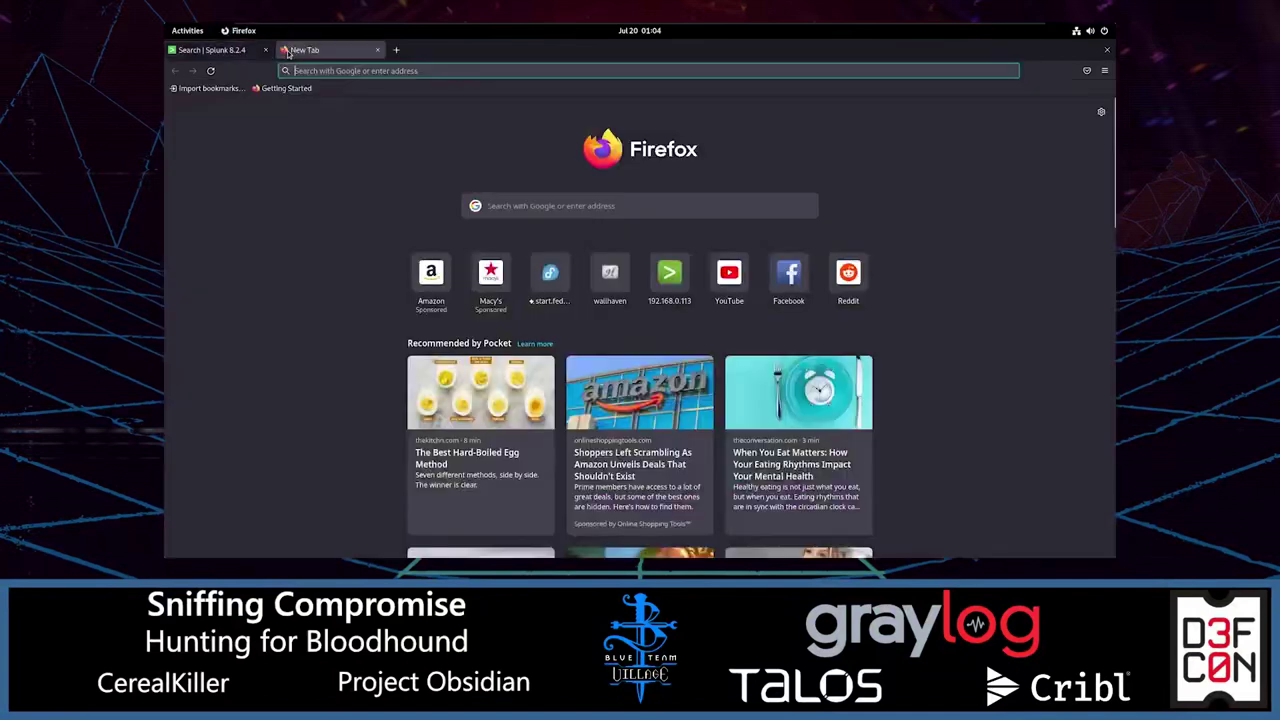
text(bloodhound)
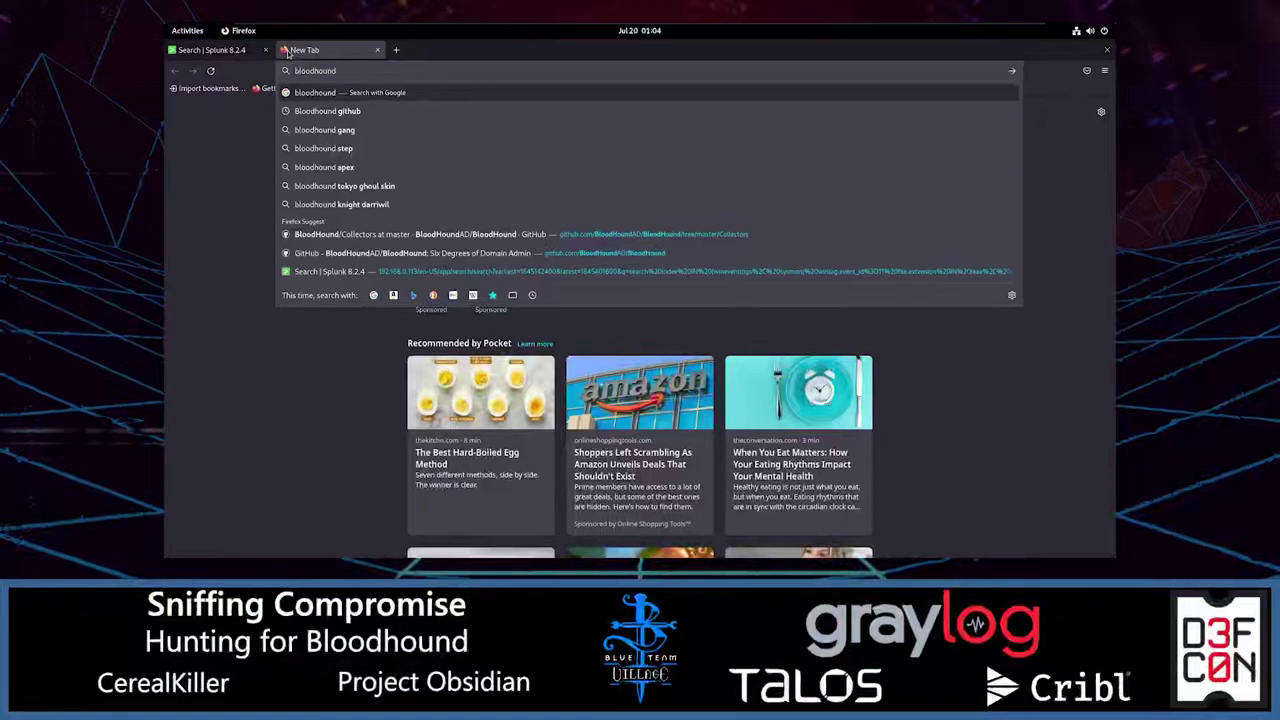
text( mitre)
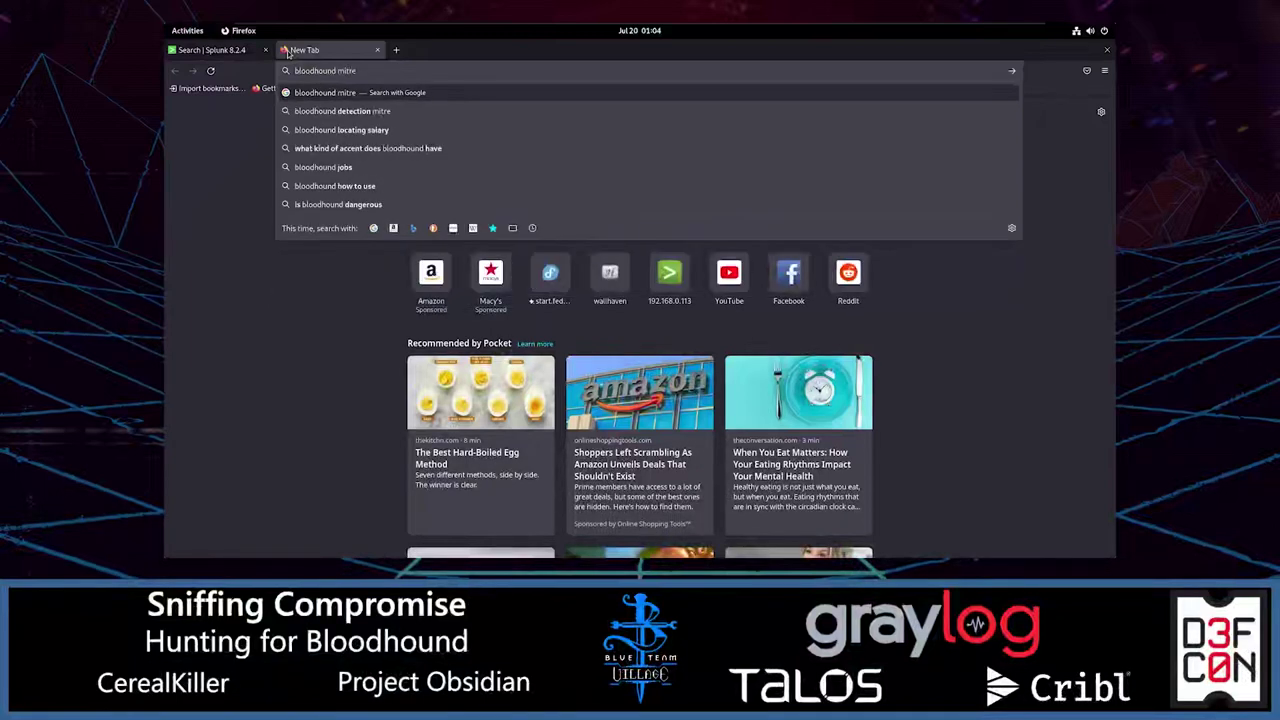
key(Return)
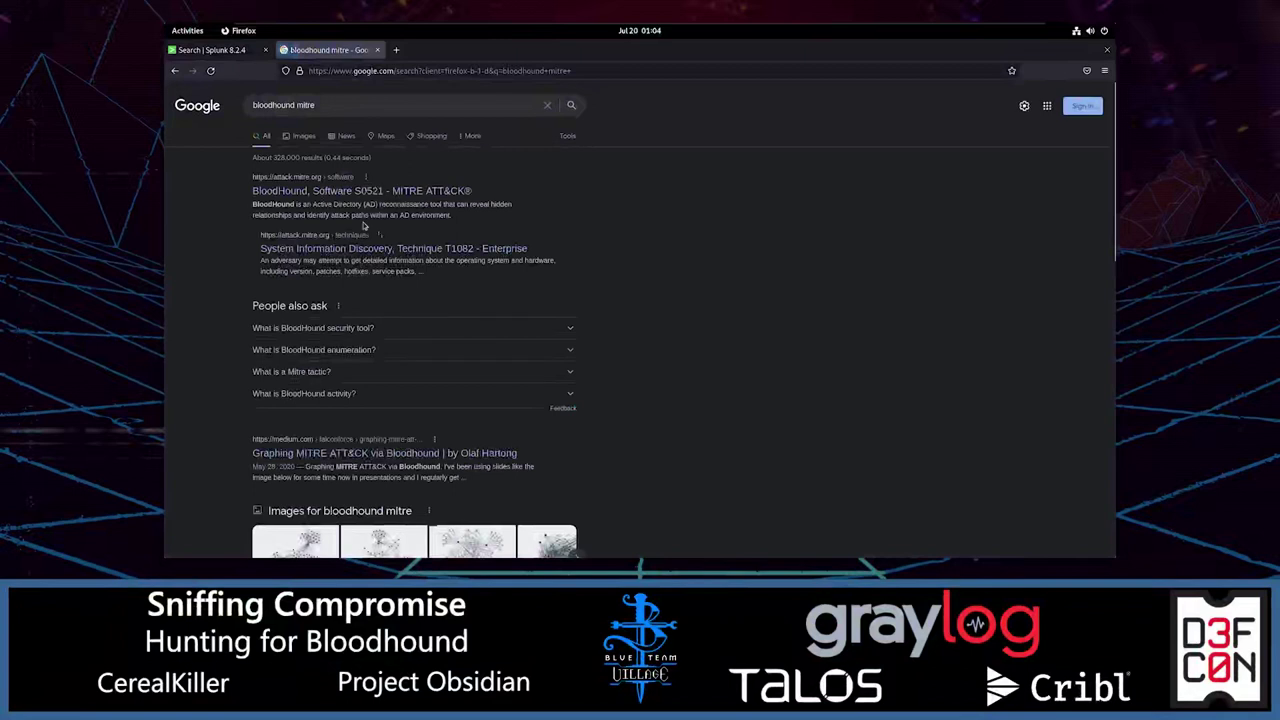
click(377, 195)
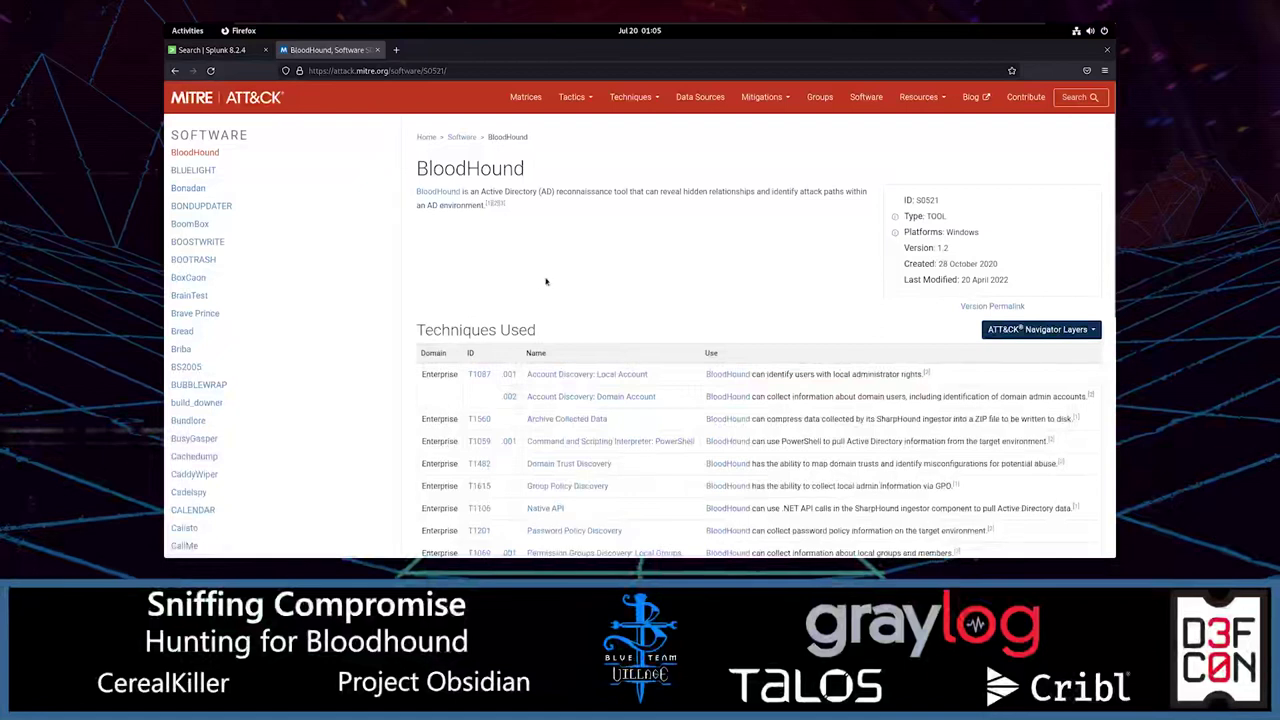
scroll(560, 284, down, 1)
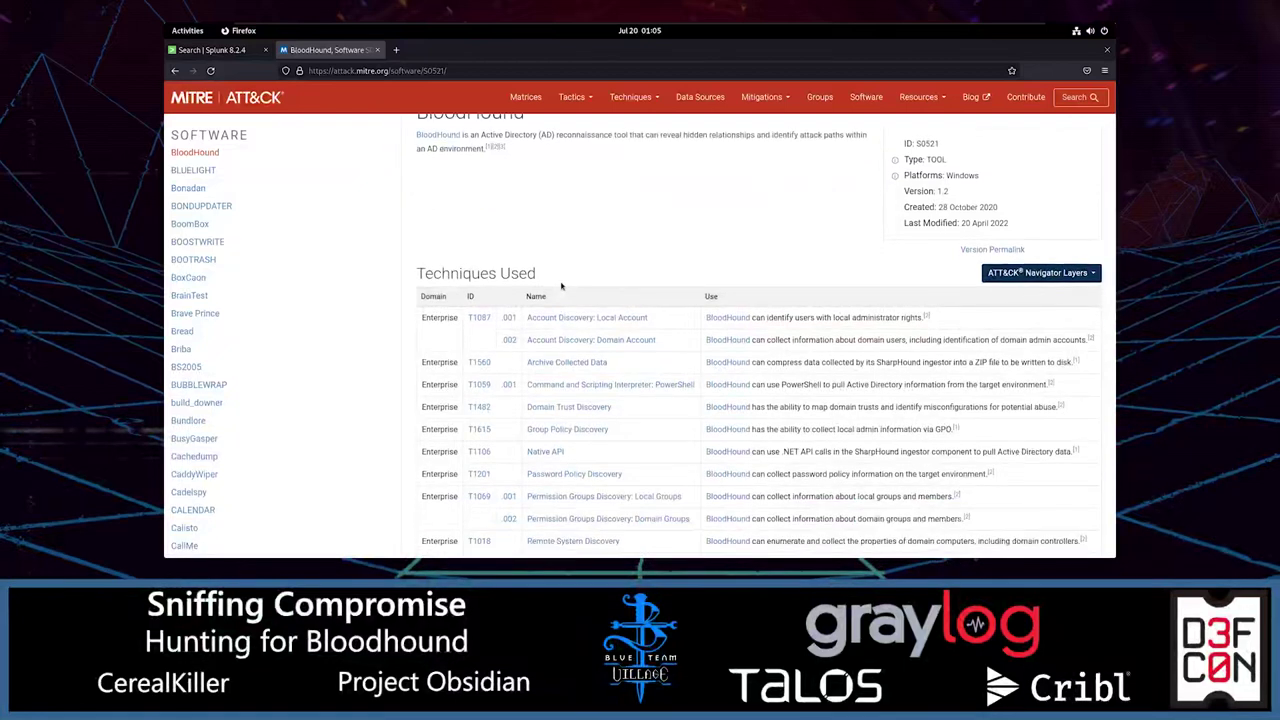
scroll(565, 285, up, 1)
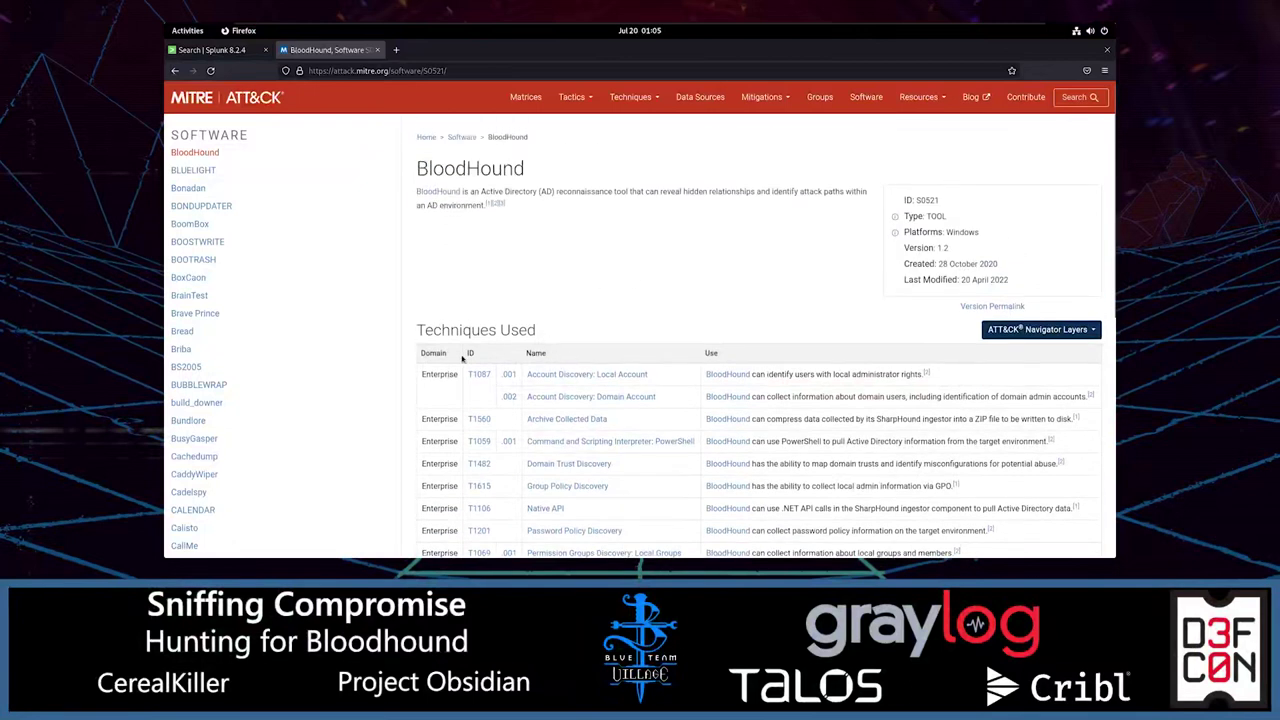
scroll(469, 354, down, 1)
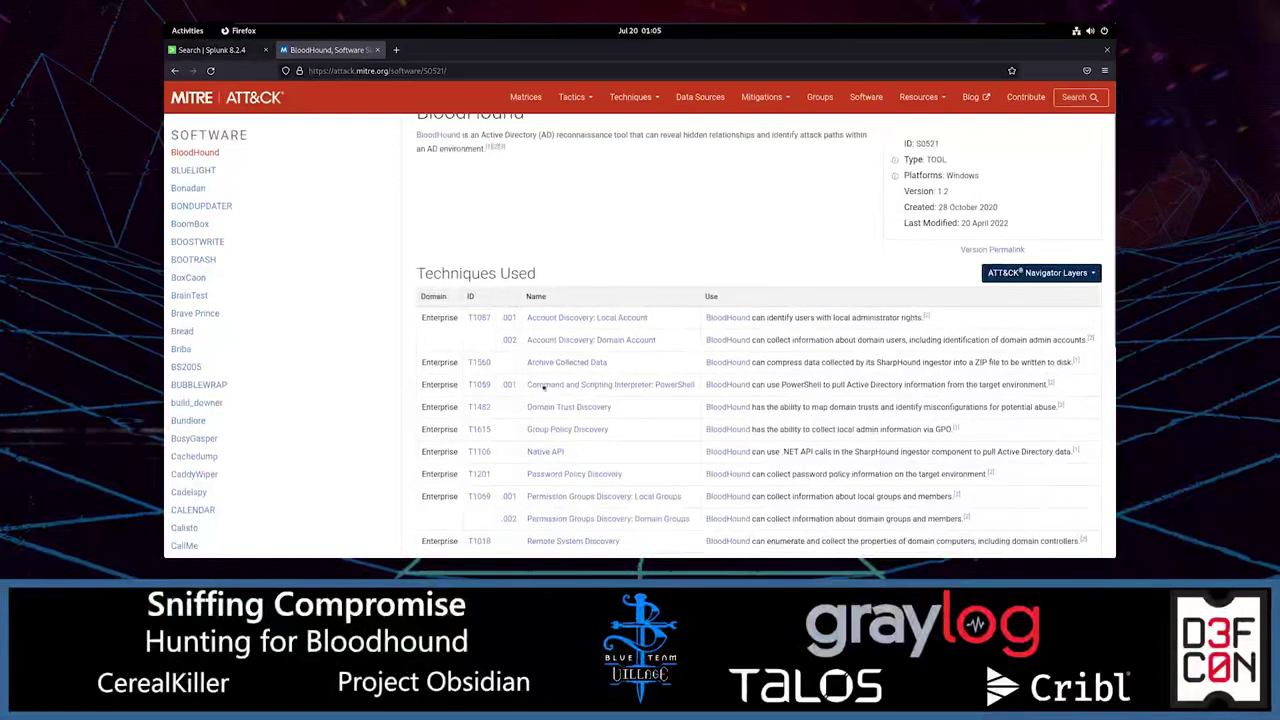
scroll(525, 330, down, 1)
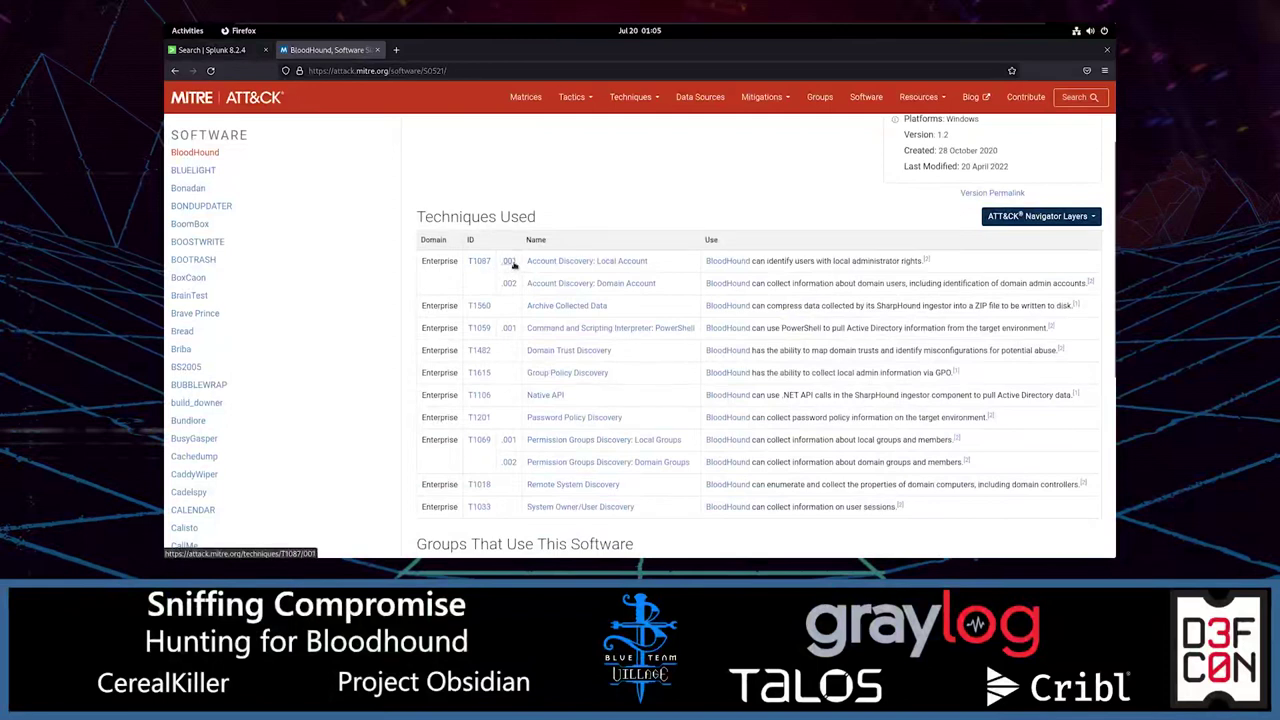
Enter T1087 as the Mitre Tactic and T1087.001 as the Mitre Sub Technique, copied from MITRE.
click(510, 261)
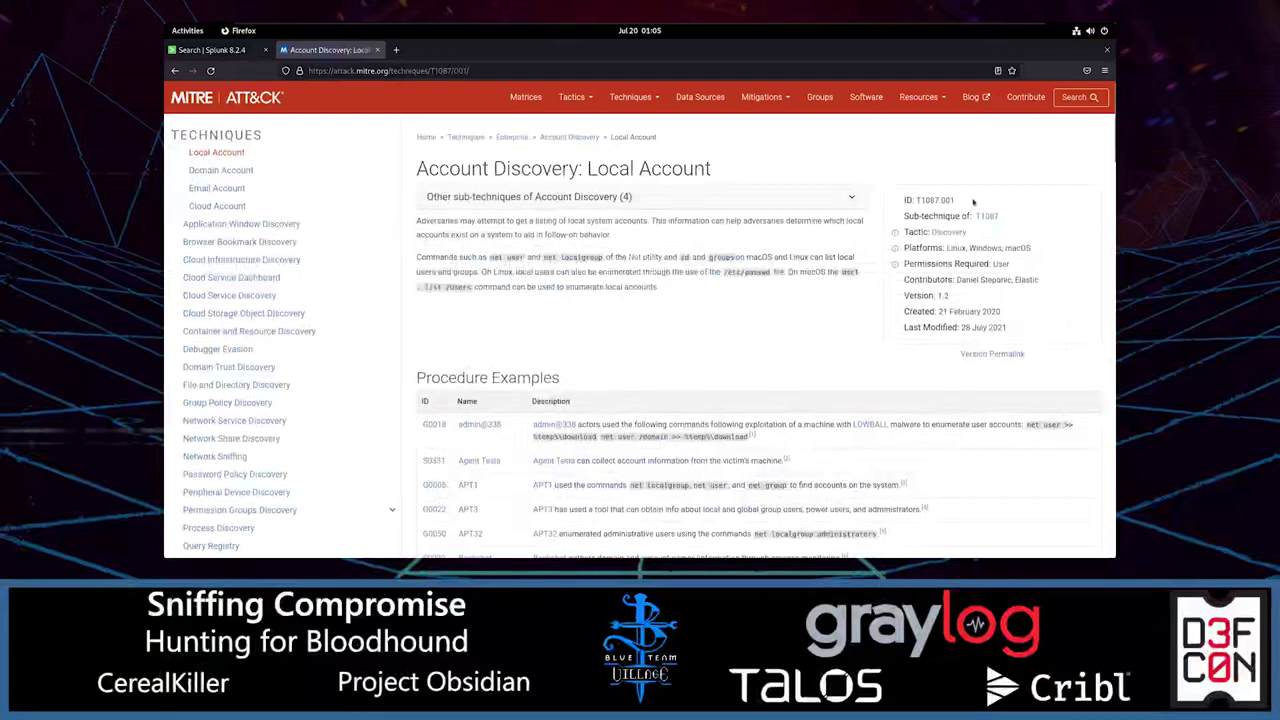
drag(970, 199, 916, 200)
key(ctrl+c)
key(alt+Tab)
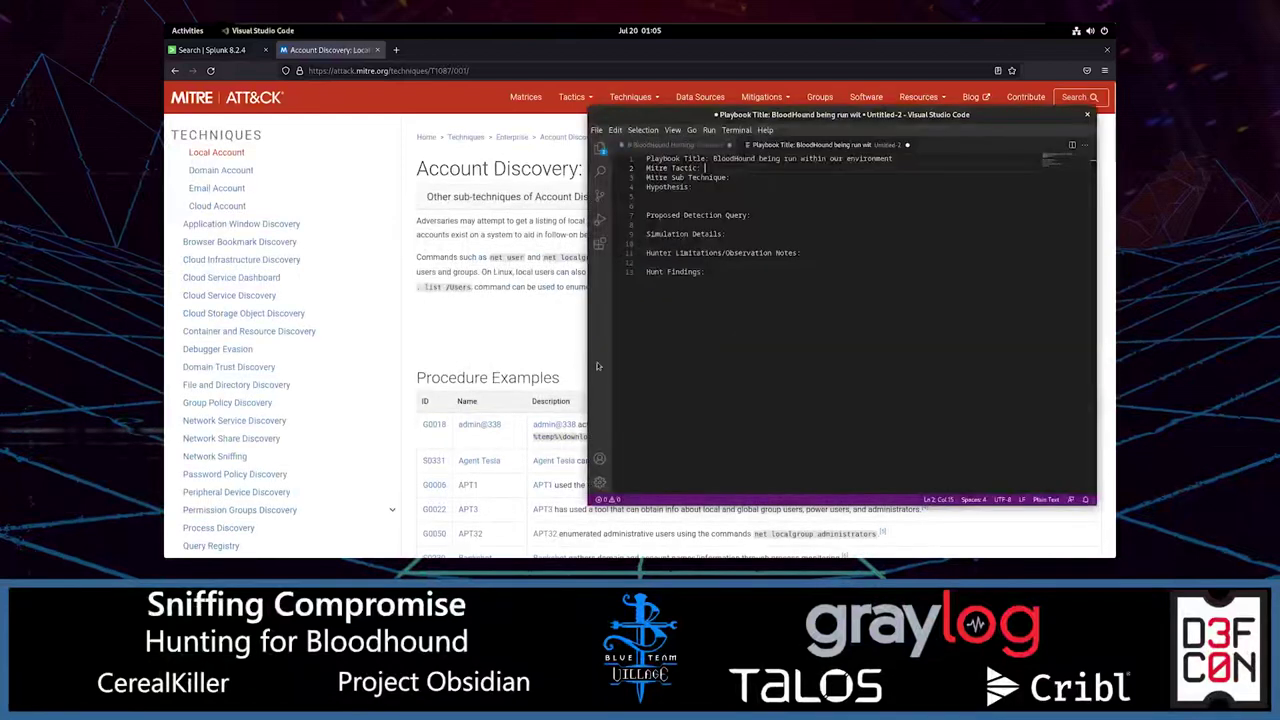
key(ctrl+v)
click(742, 177)
key(ctrl+v)
click(748, 168)
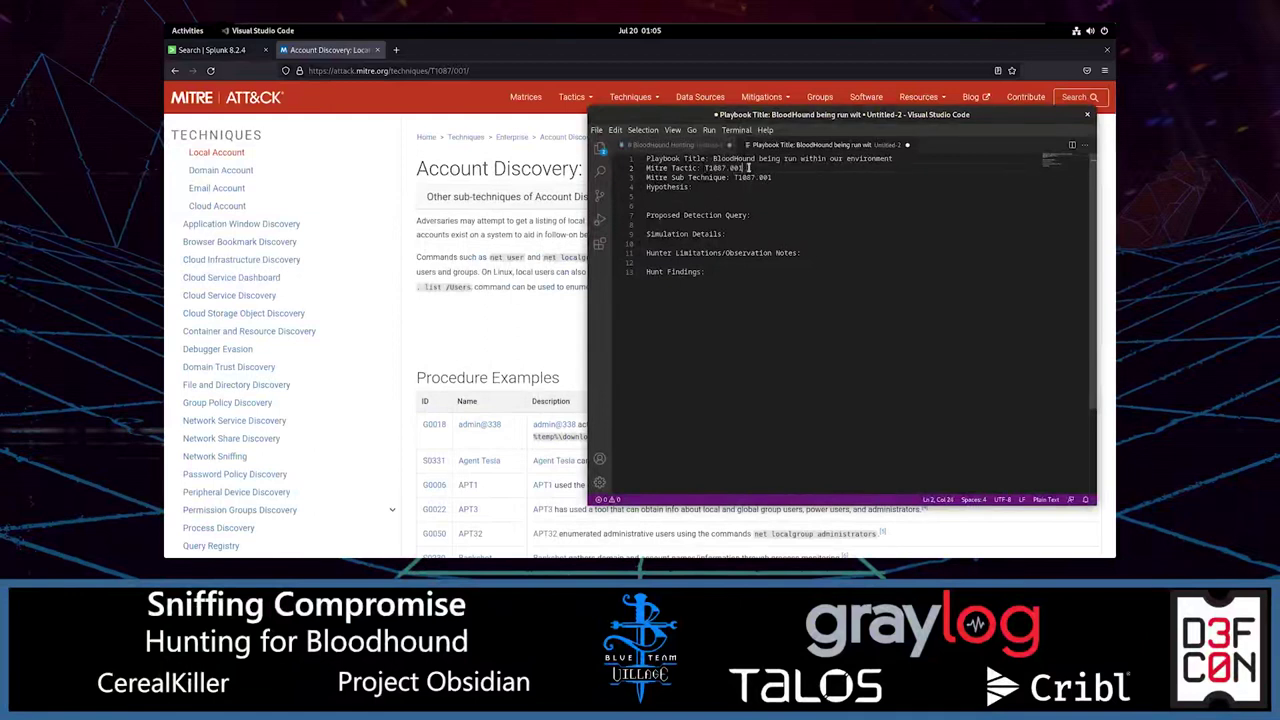
key(BackSpace)
key(BackSpace)
key(BackSpace)
key(BackSpace)
key(BackSpace)
Add the names 'Account Discovery' and 'Account Discovery: Local Account' after the technique IDs.
key(alt+Tab)
drag(417, 168, 578, 170)
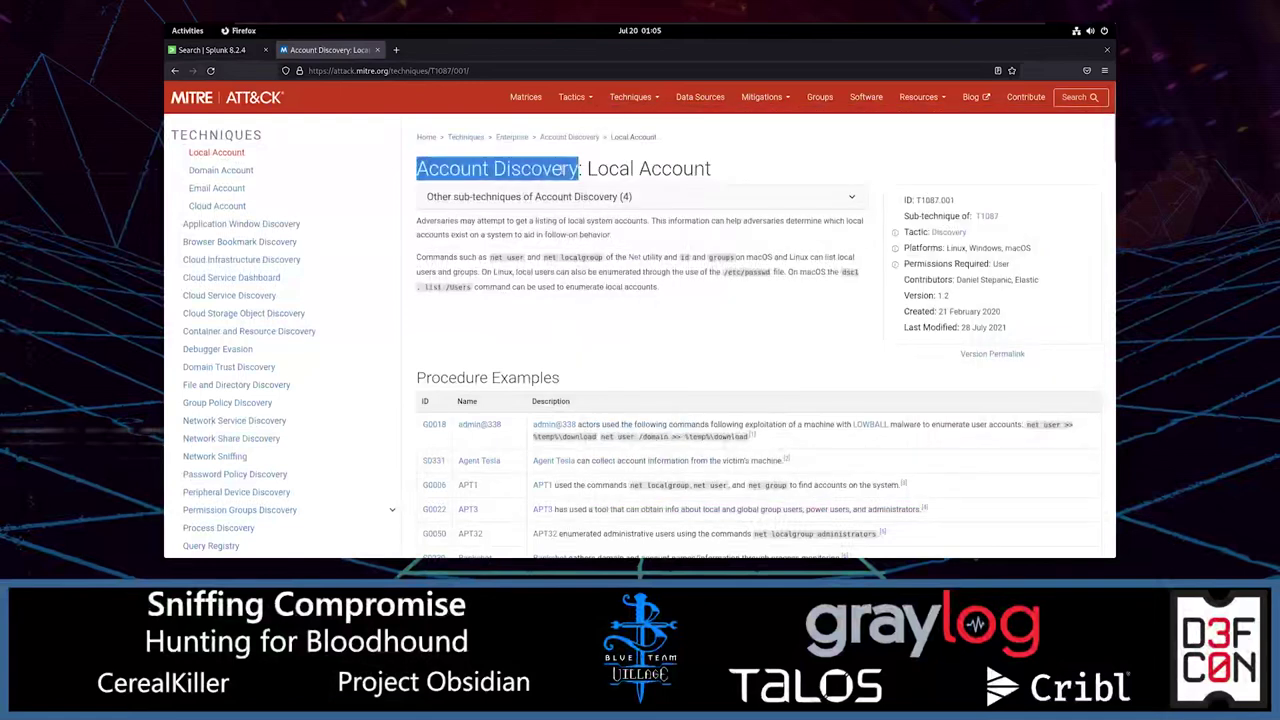
key(alt+Tab)
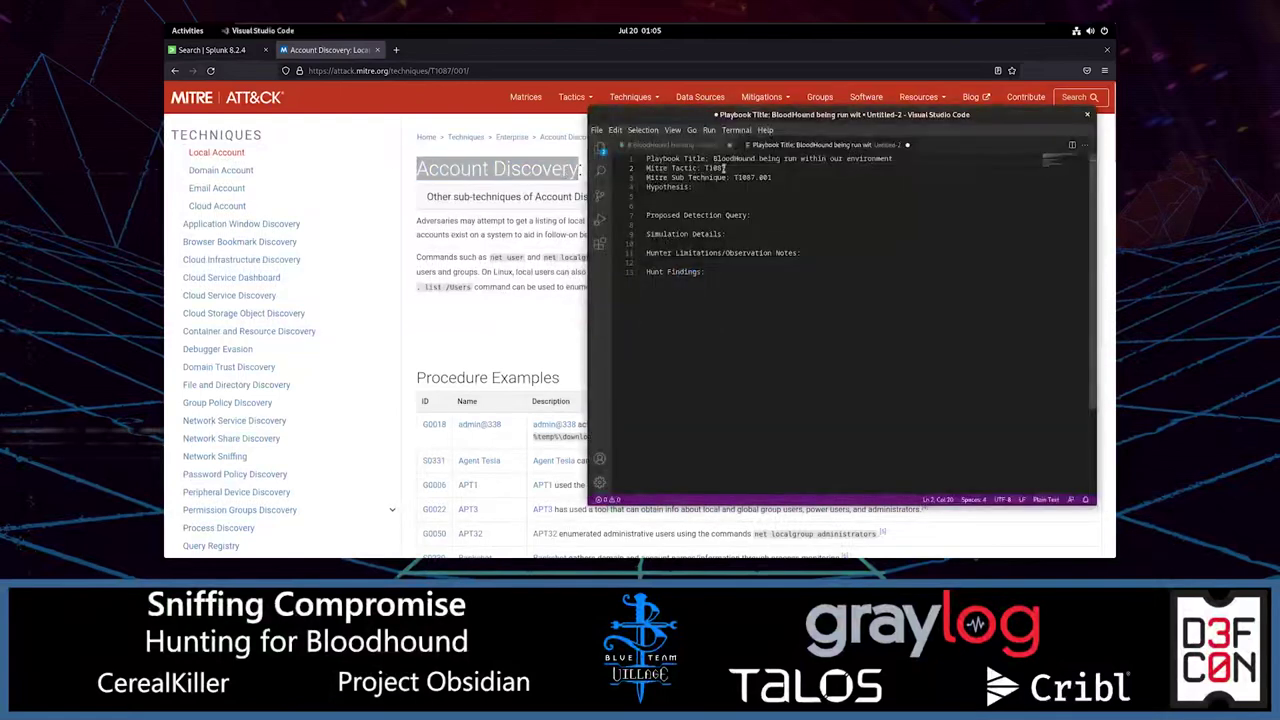
click(507, 219)
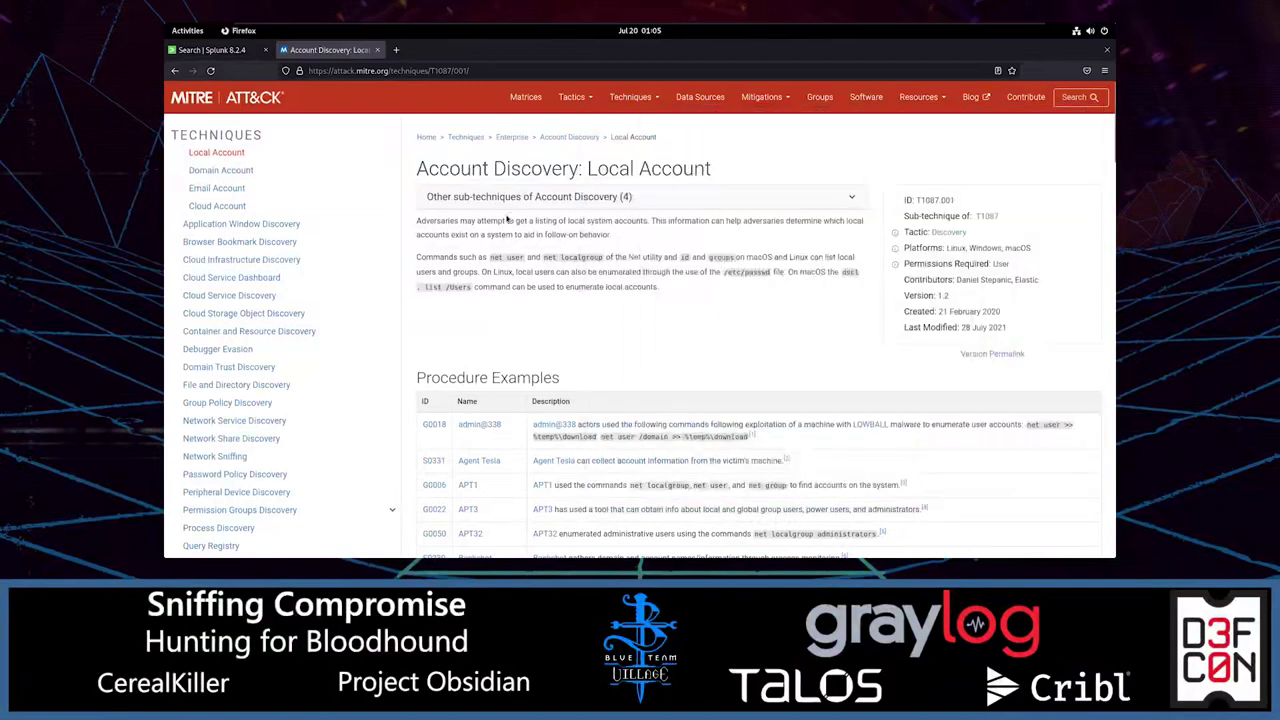
drag(708, 172, 418, 170)
key(ctrl+c)
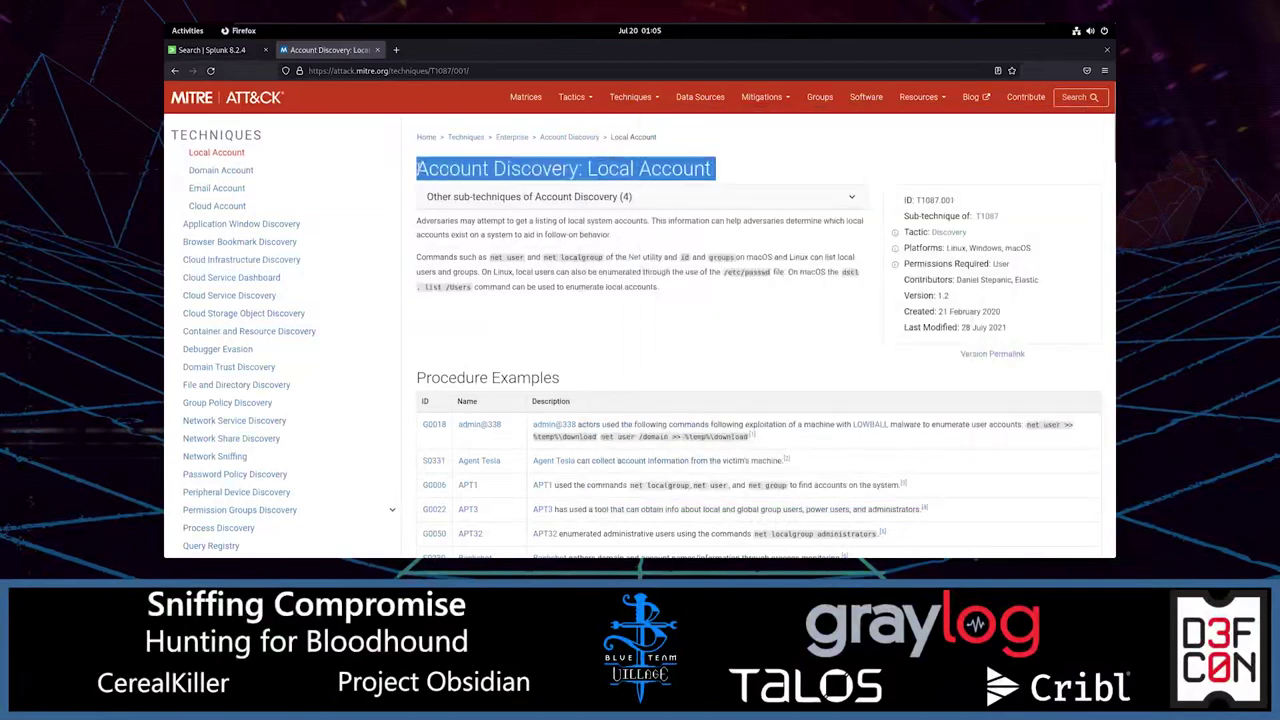
key(alt+Tab)
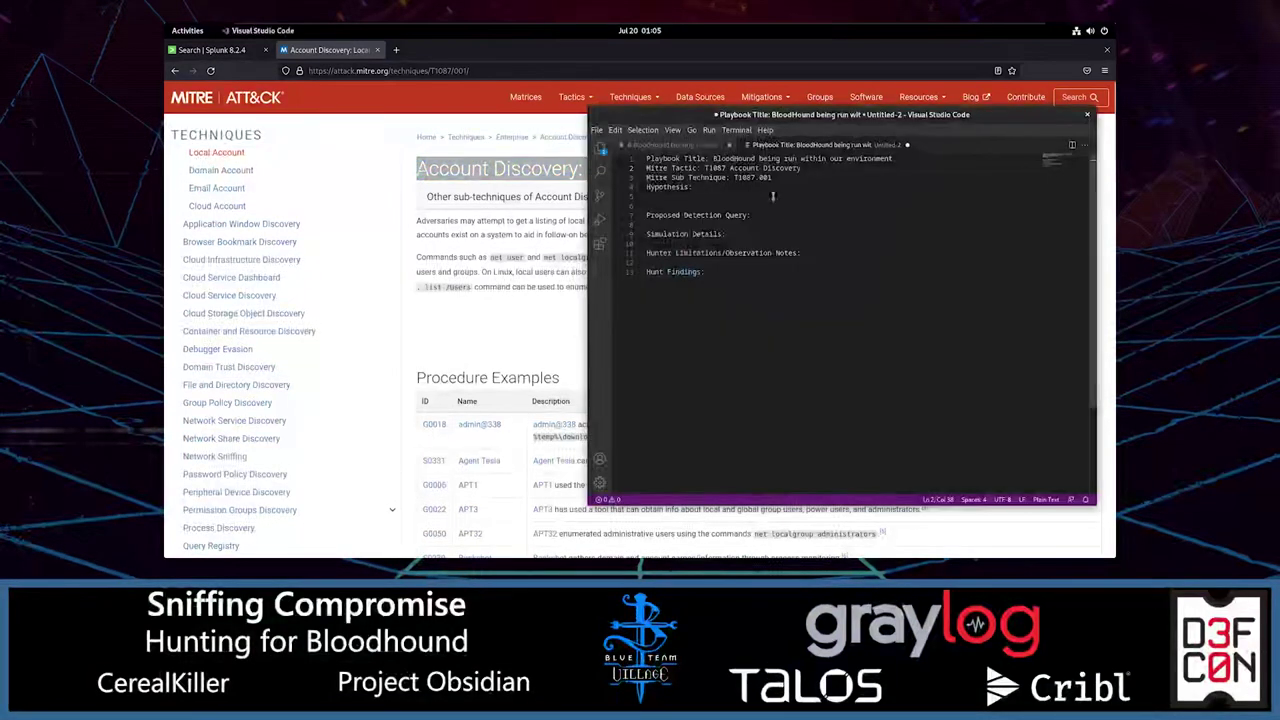
key(ctrl+v)
click(752, 184)
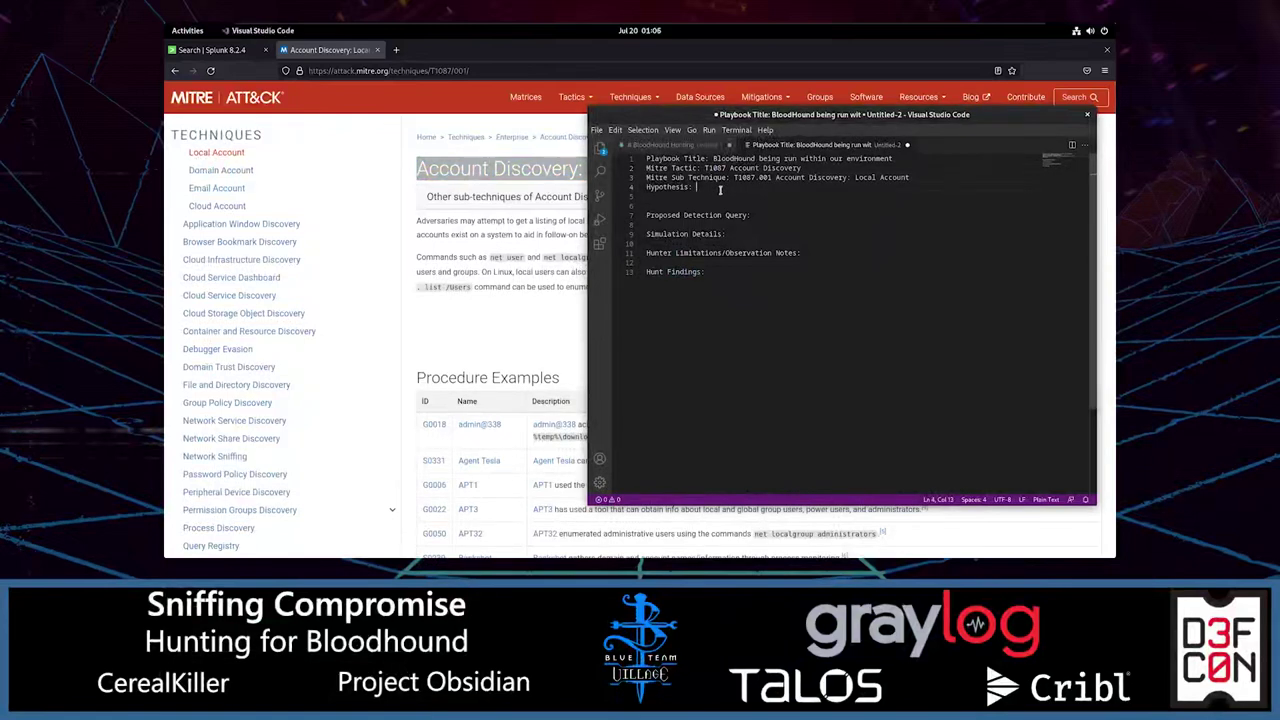
Write the hypothesis: once a system is compromised, attackers will use bloodhound to enumerate the environment.
text(In an)
key(BackSpace)
text(event that a systme)
key(BackSpace)
key(BackSpace)
key(BackSpace)
text(em has been compromis)
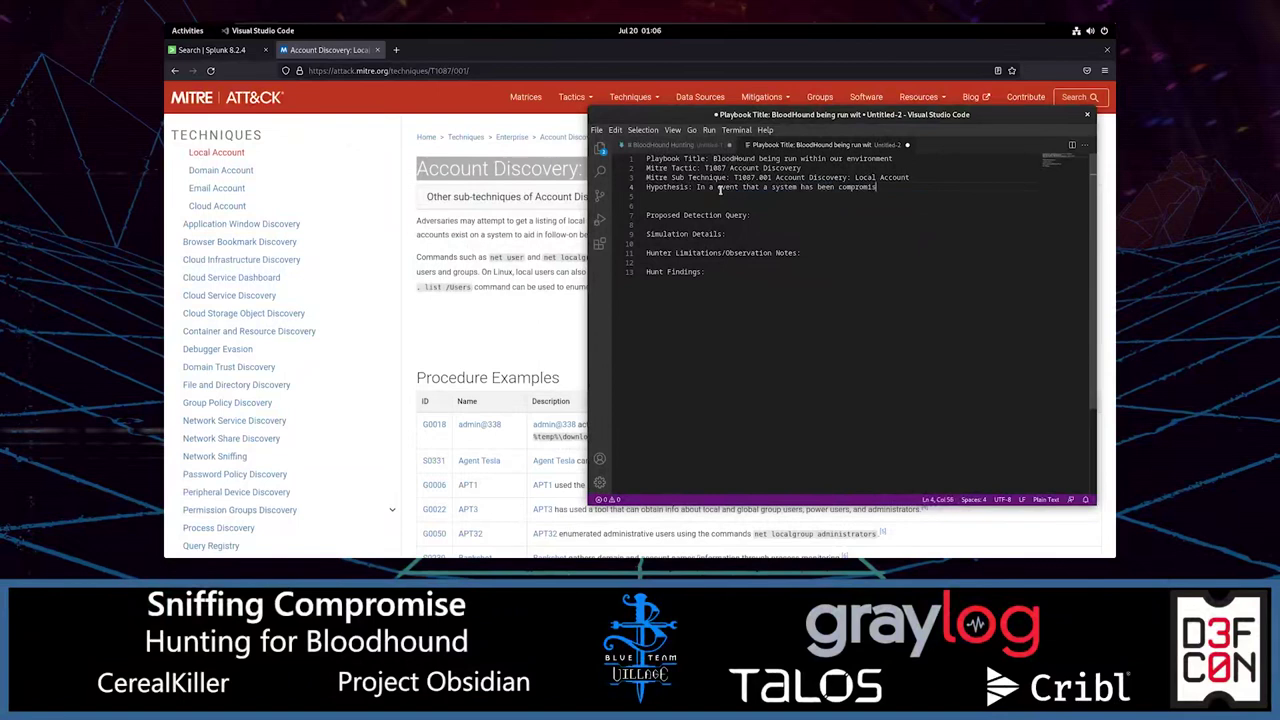
text(ed attackers will use blood)
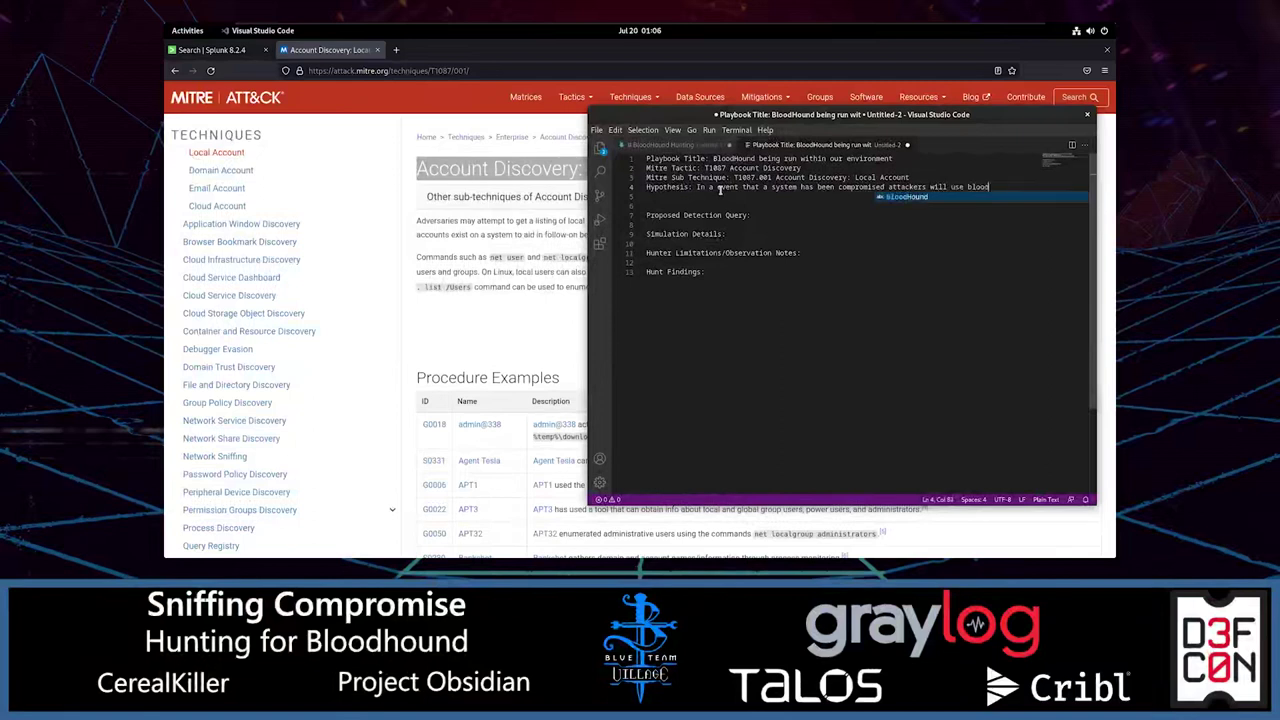
text(hound to en)
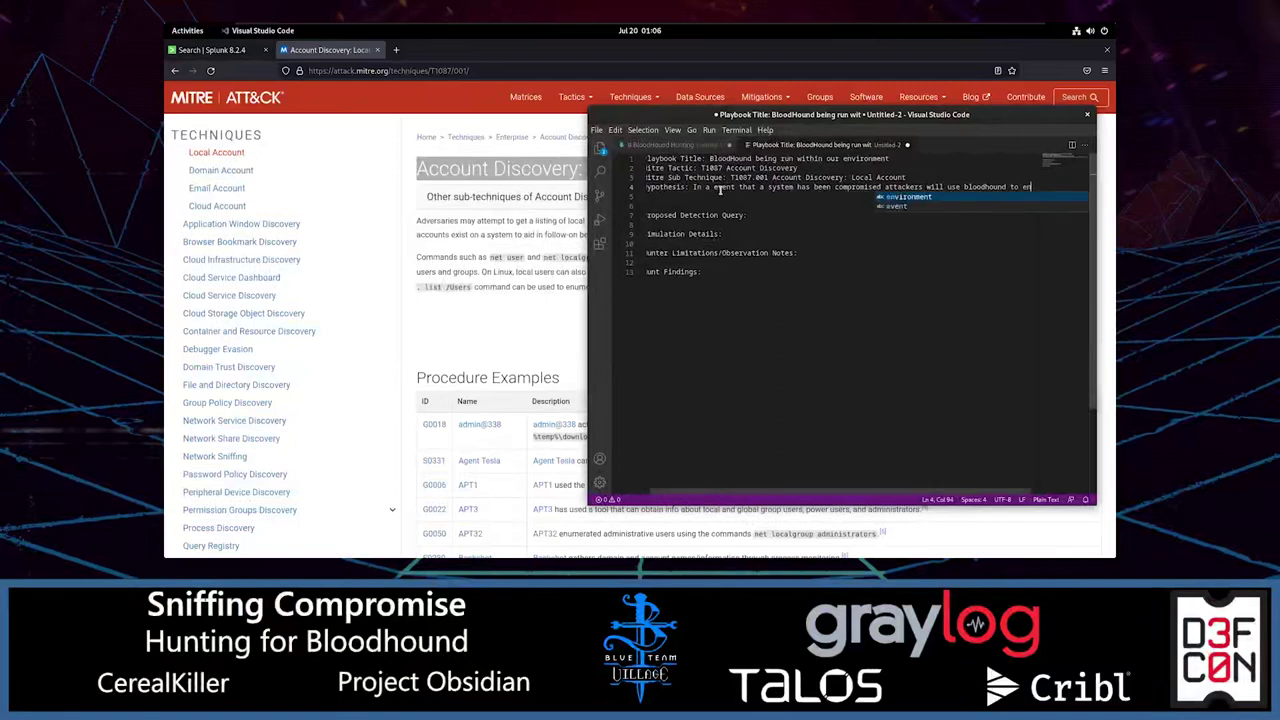
text(umerat4e th)
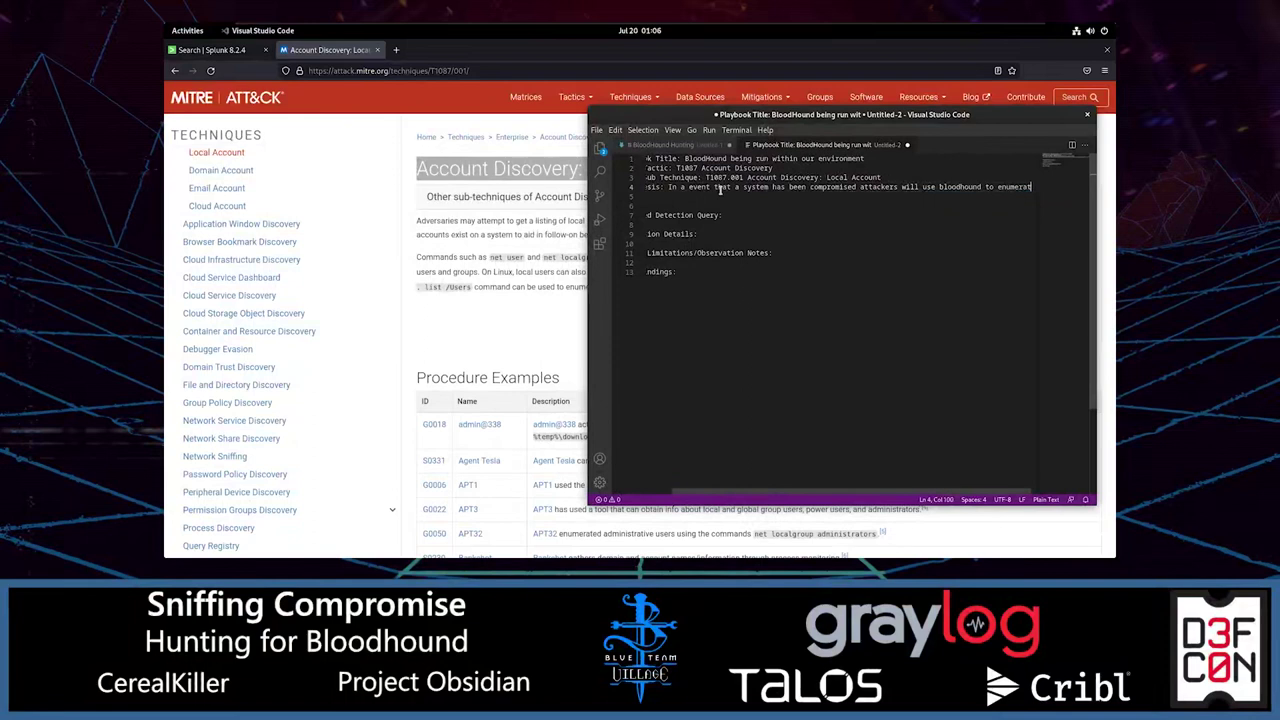
key(BackSpace)
key(BackSpace)
key(BackSpace)
key(BackSpace)
key(BackSpace)
text(e)
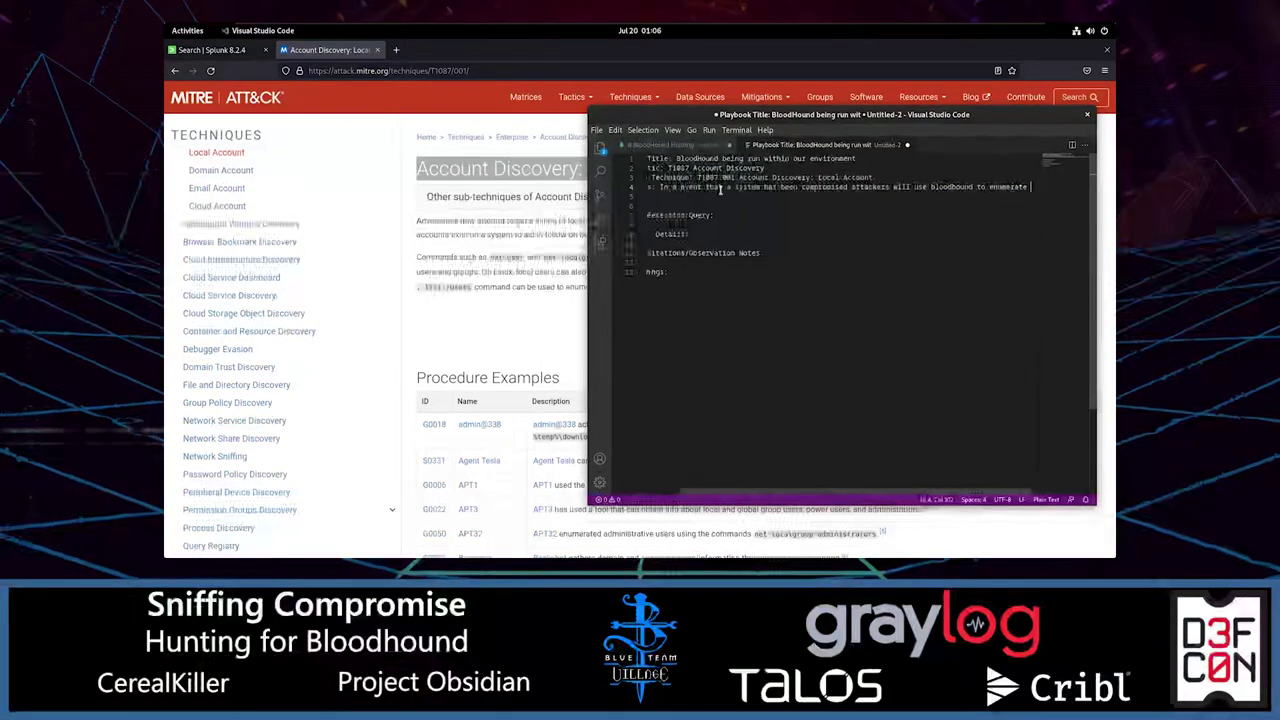
text(the)
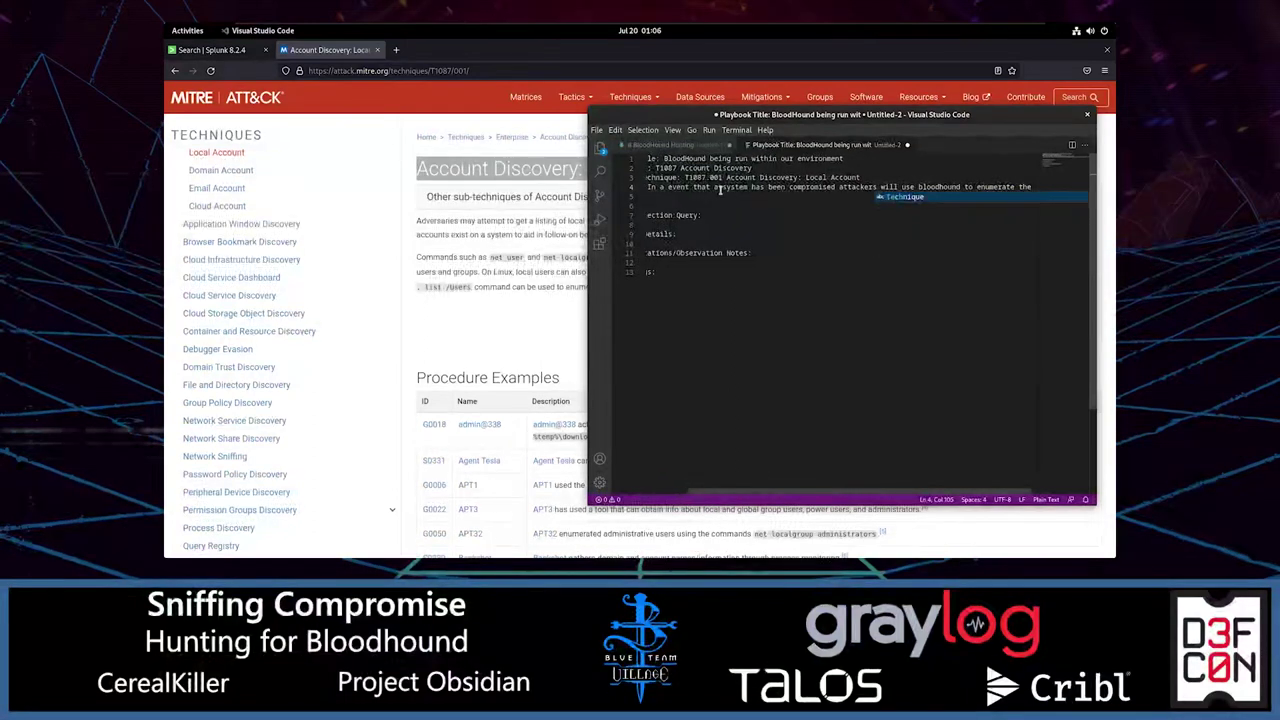
text( evn)
key(Tab)
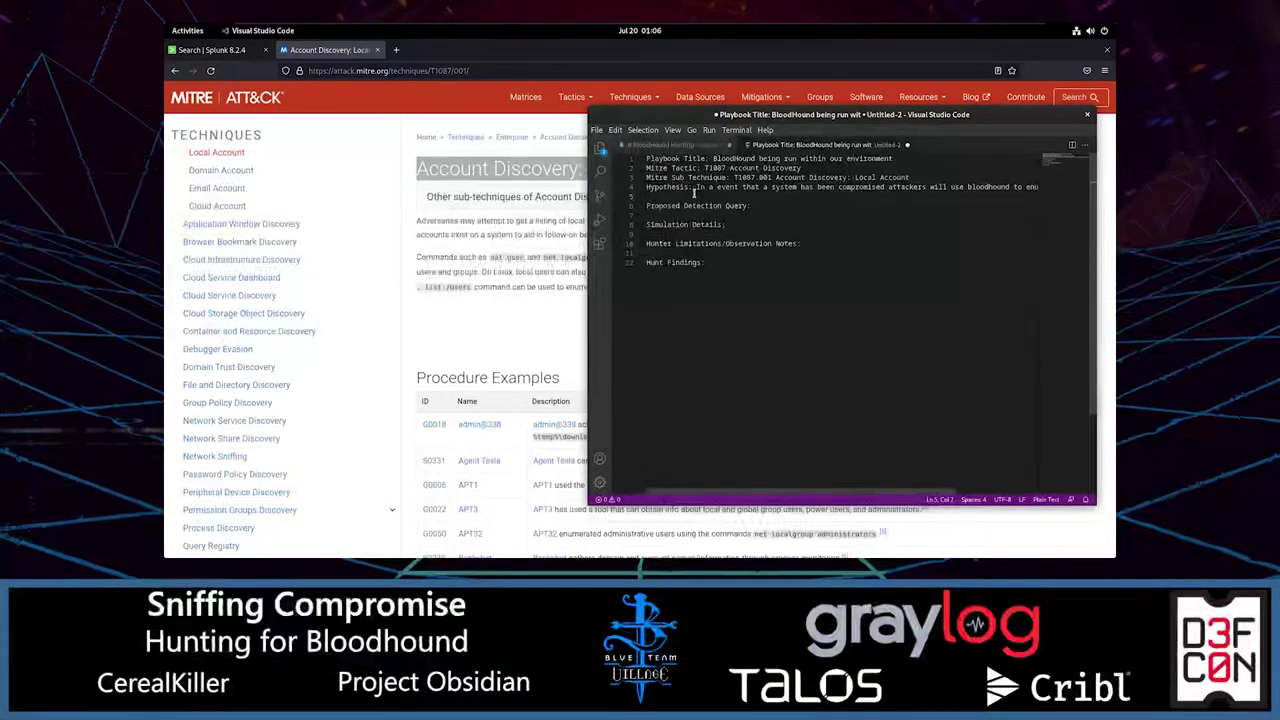
Rework the Splunk stats to put server_dns_computer_name in values() and group by hostname, then rerun.
click(759, 207)
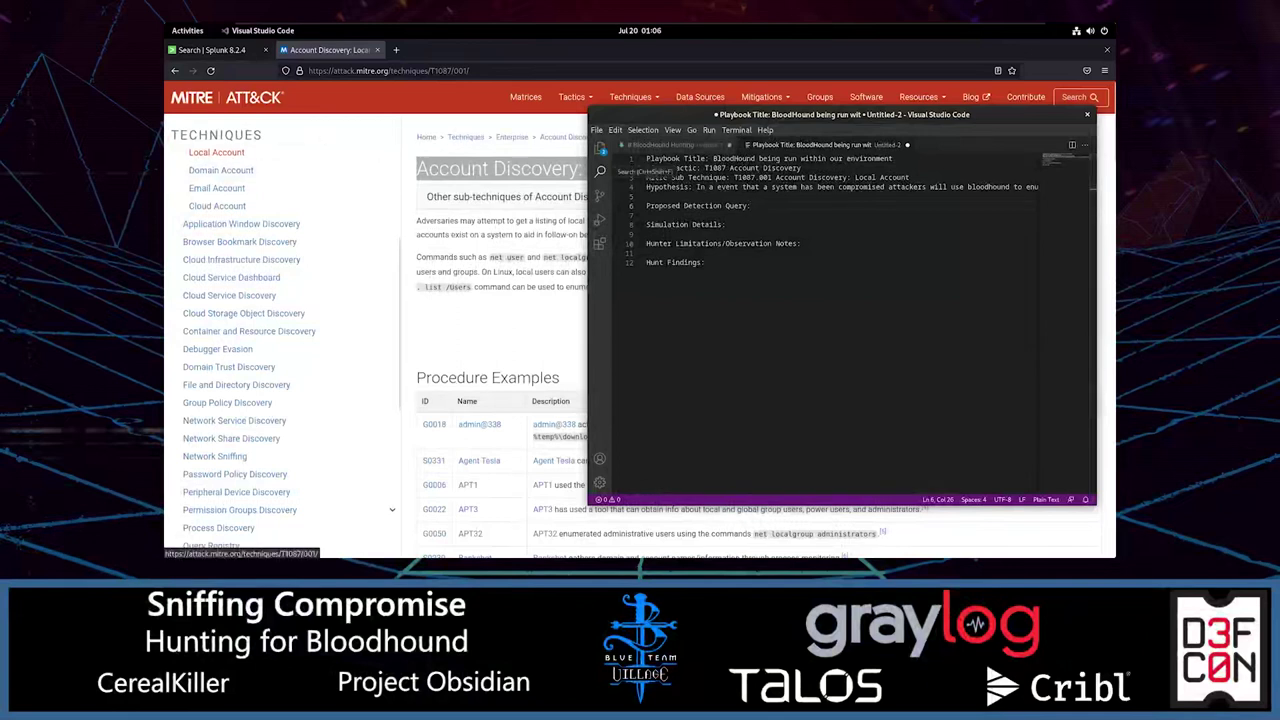
click(212, 49)
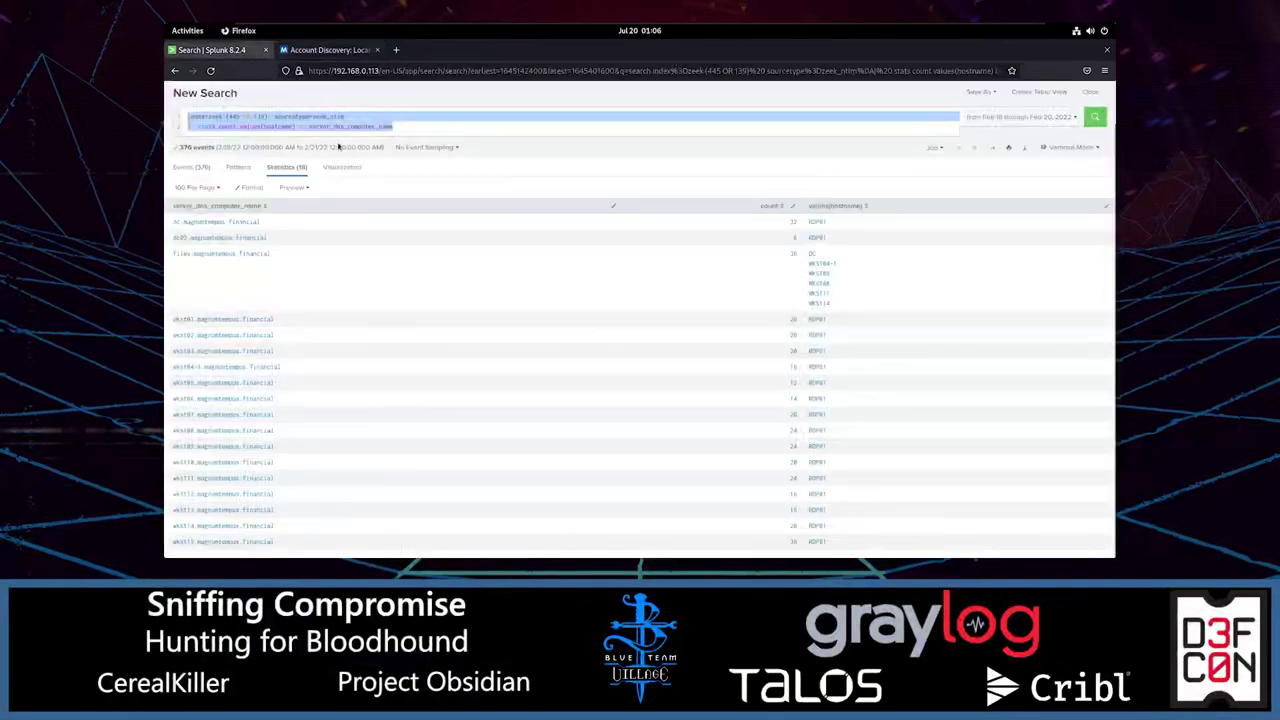
drag(407, 126, 180, 100)
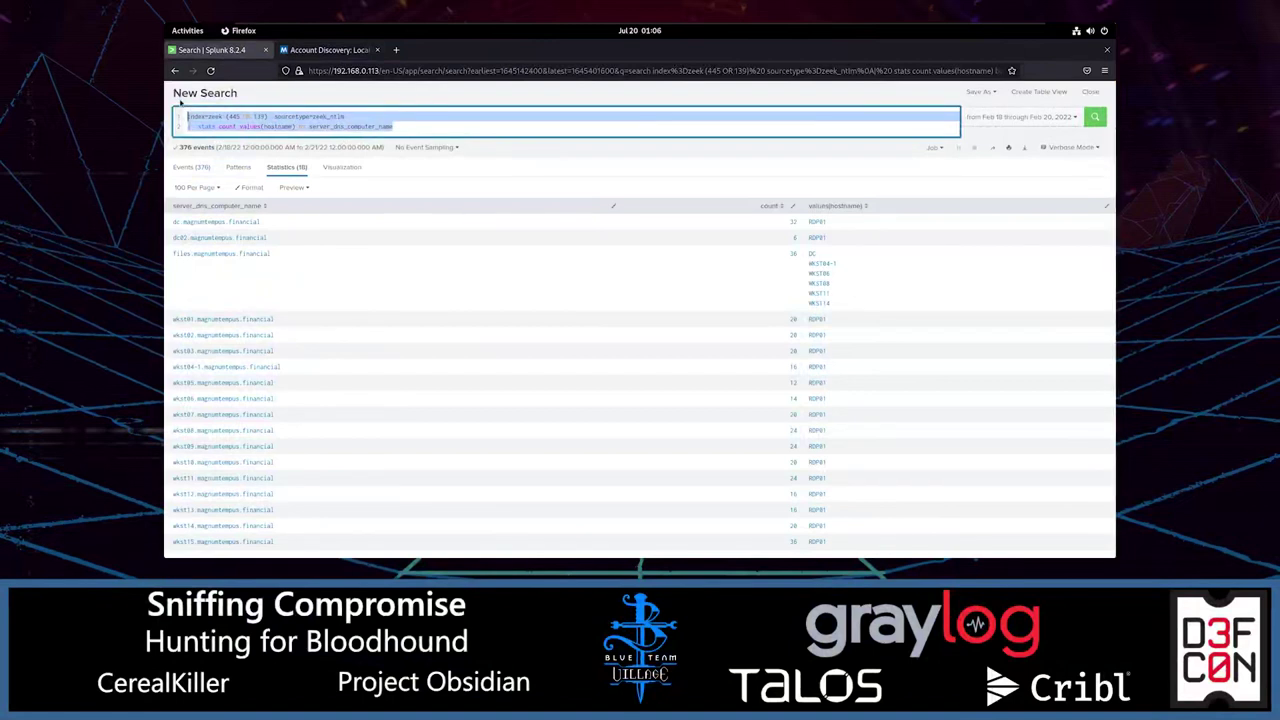
click(329, 117)
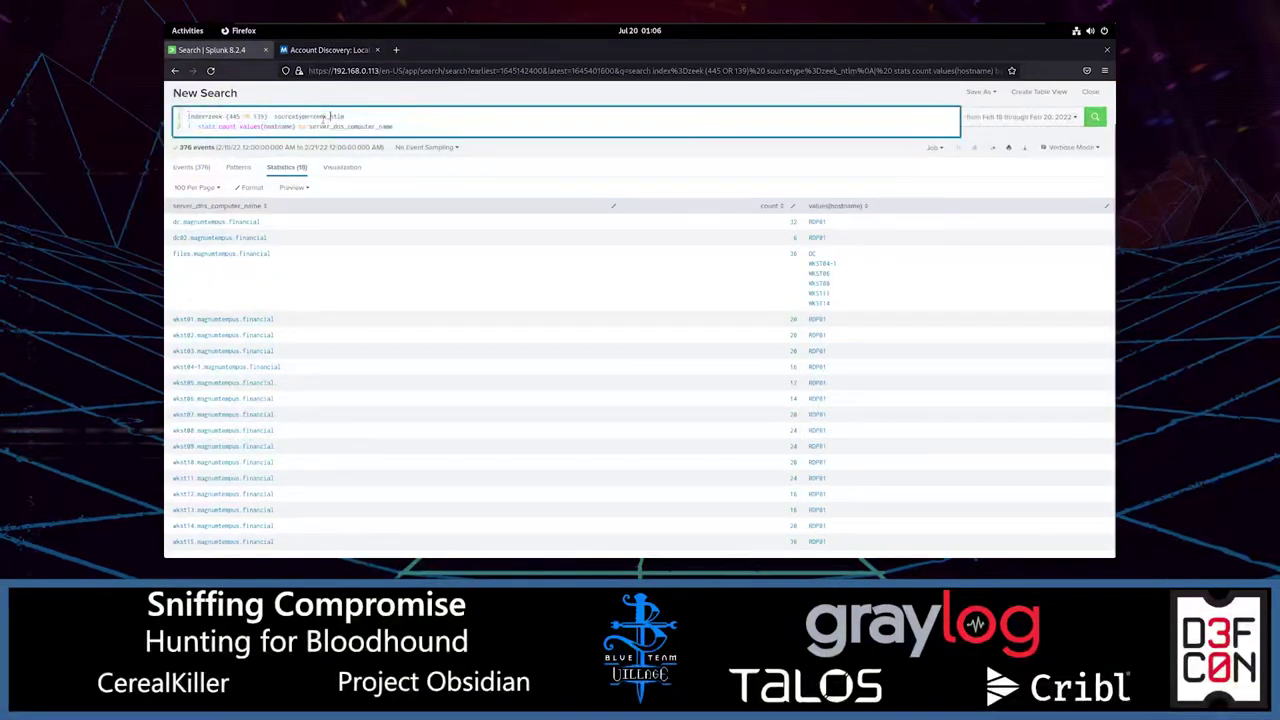
drag(393, 126, 265, 127)
text(server_dns_computer_name)
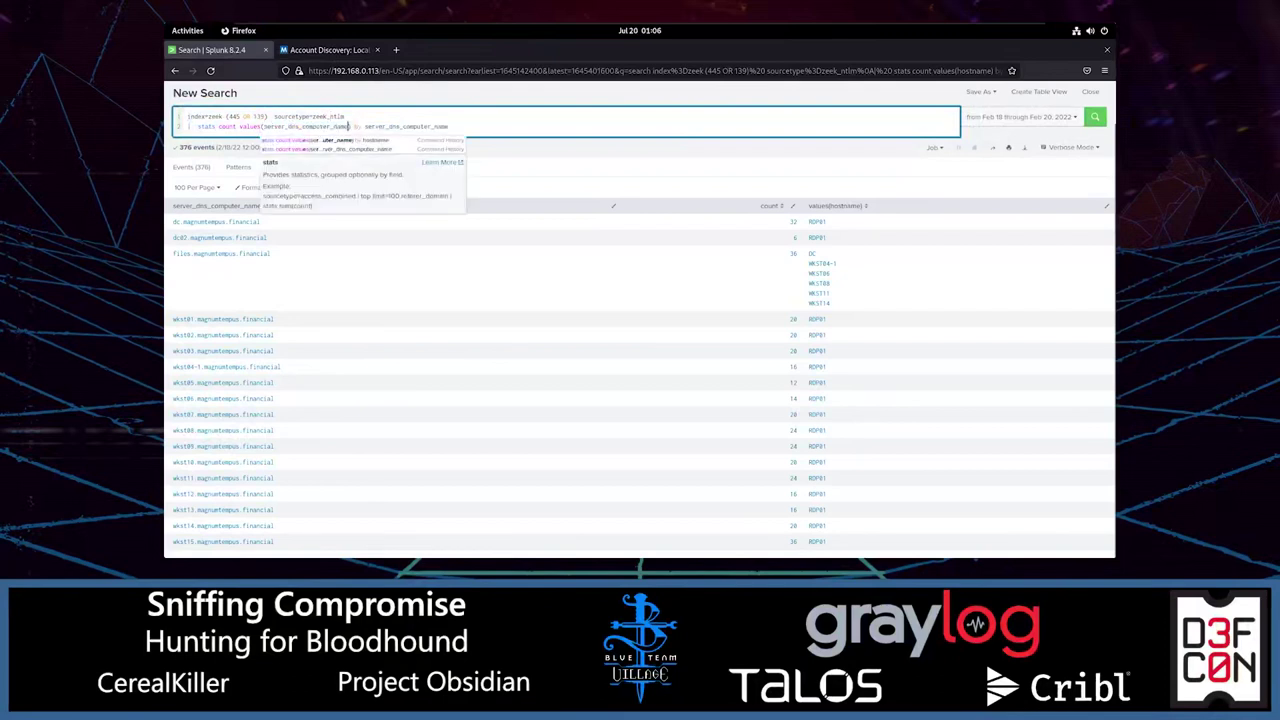
drag(364, 126, 452, 127)
text(ho)
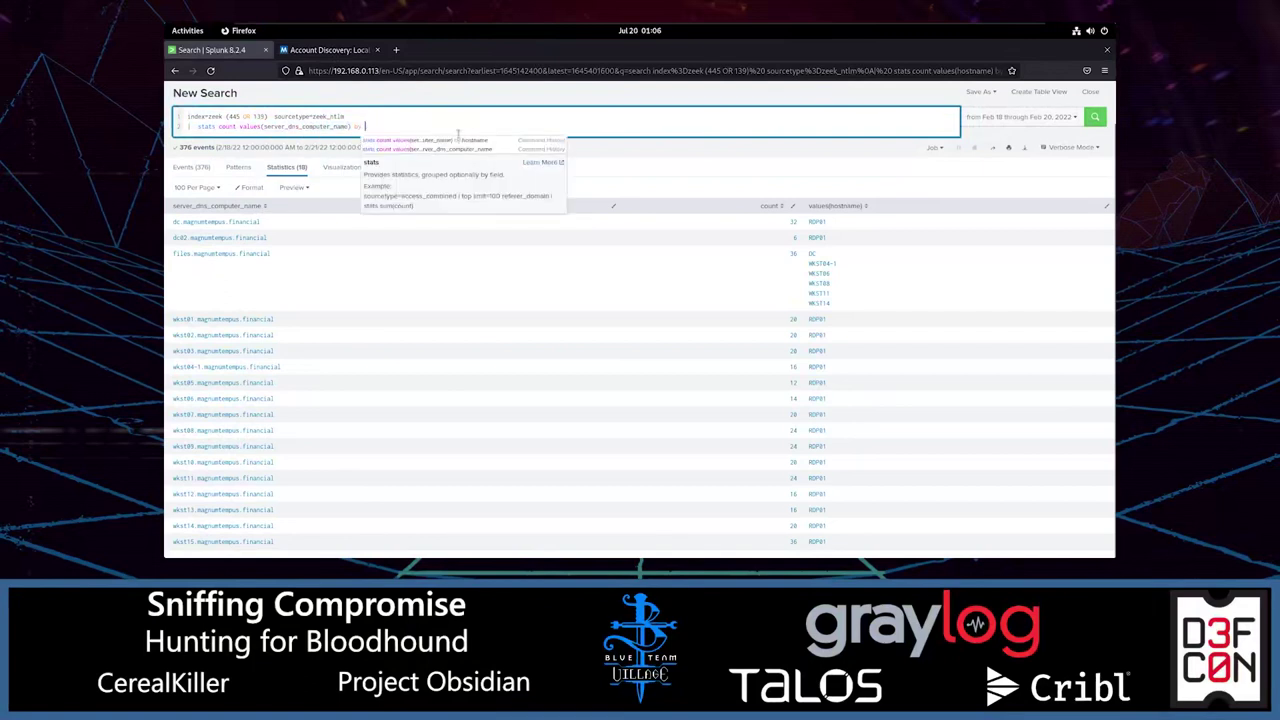
text(stname)
key(Return)
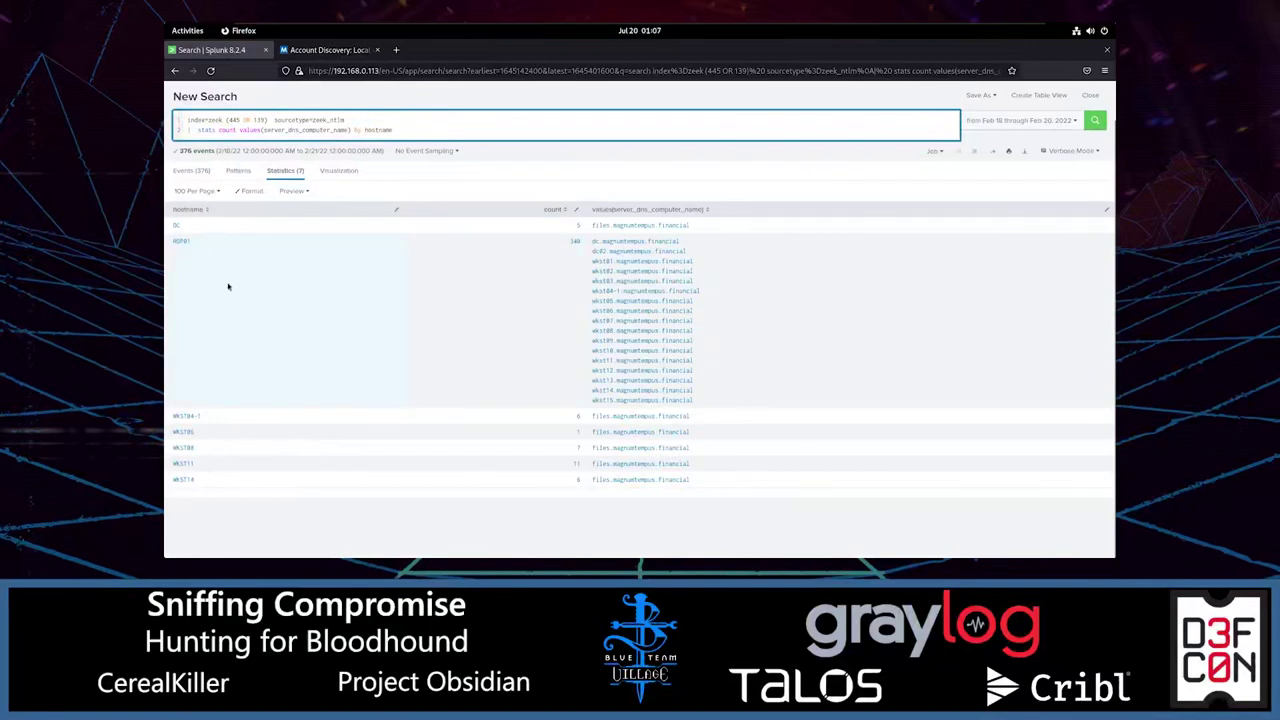
Add '| where count > 100', leaving only RDP01 at 348, and copy the three-line query.
key(alt+Tab)
click(407, 127)
key(shift+Return)
text(| )
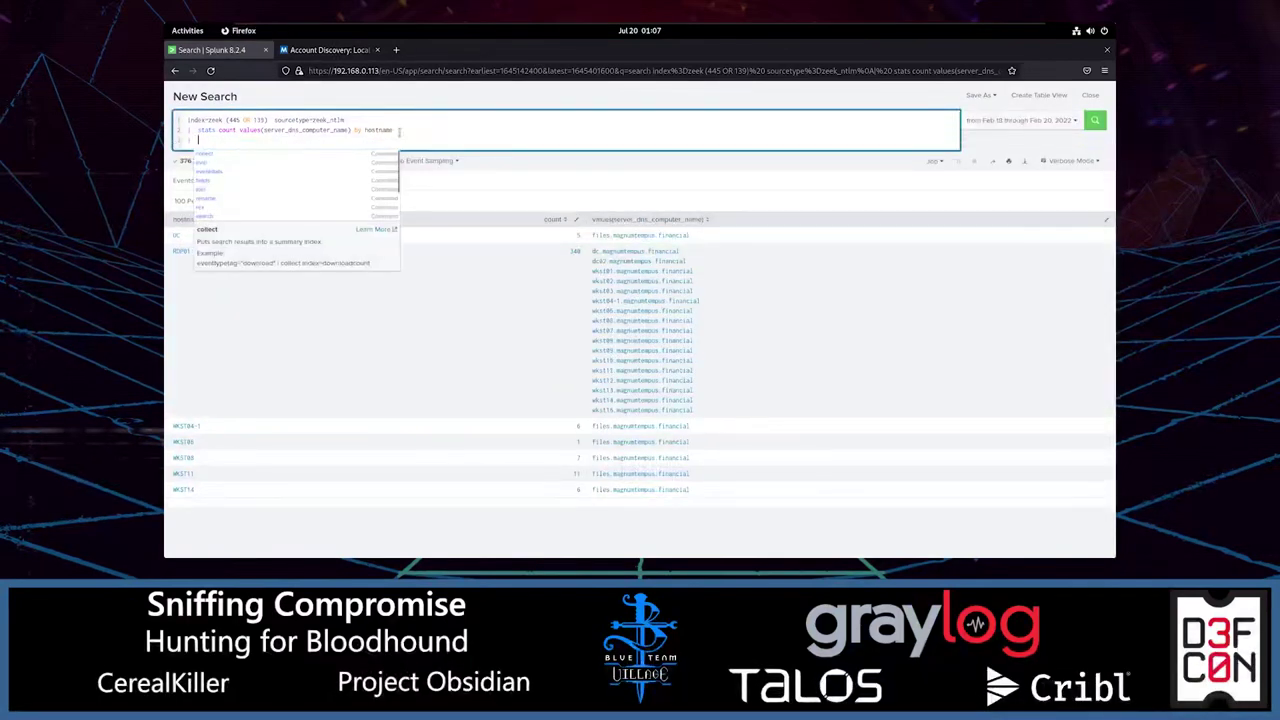
text(where count >)
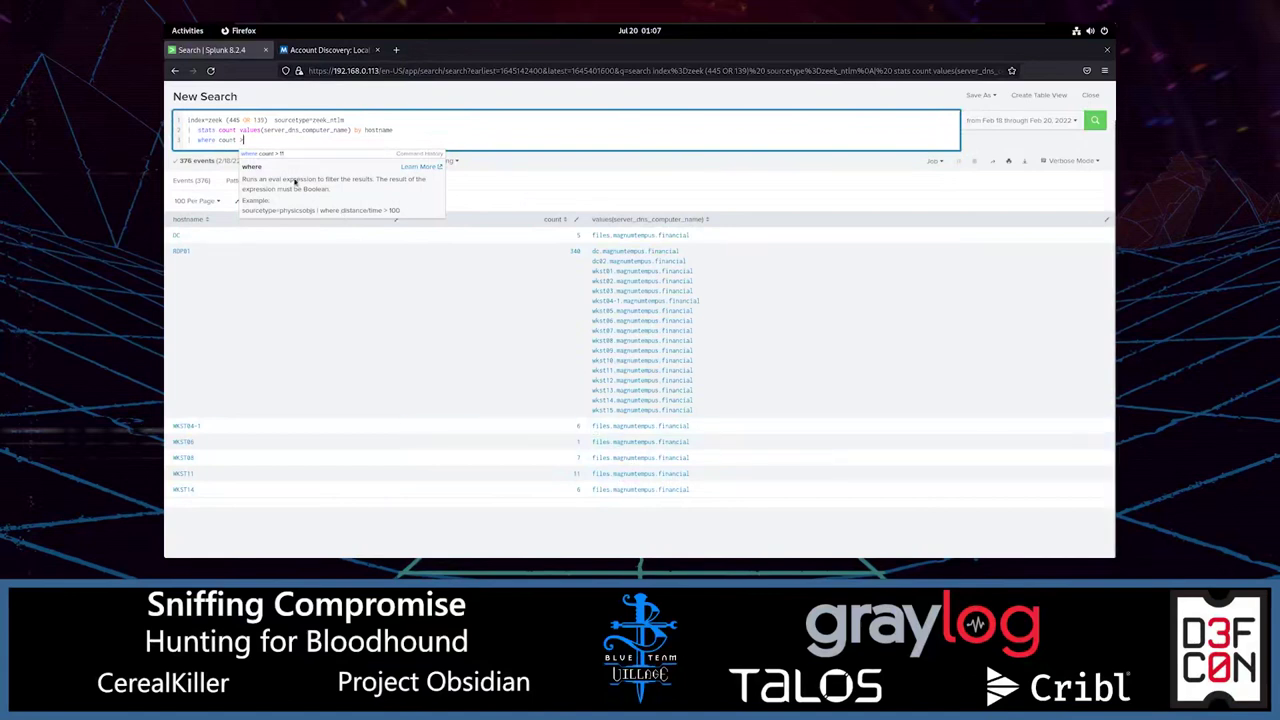
text(100)
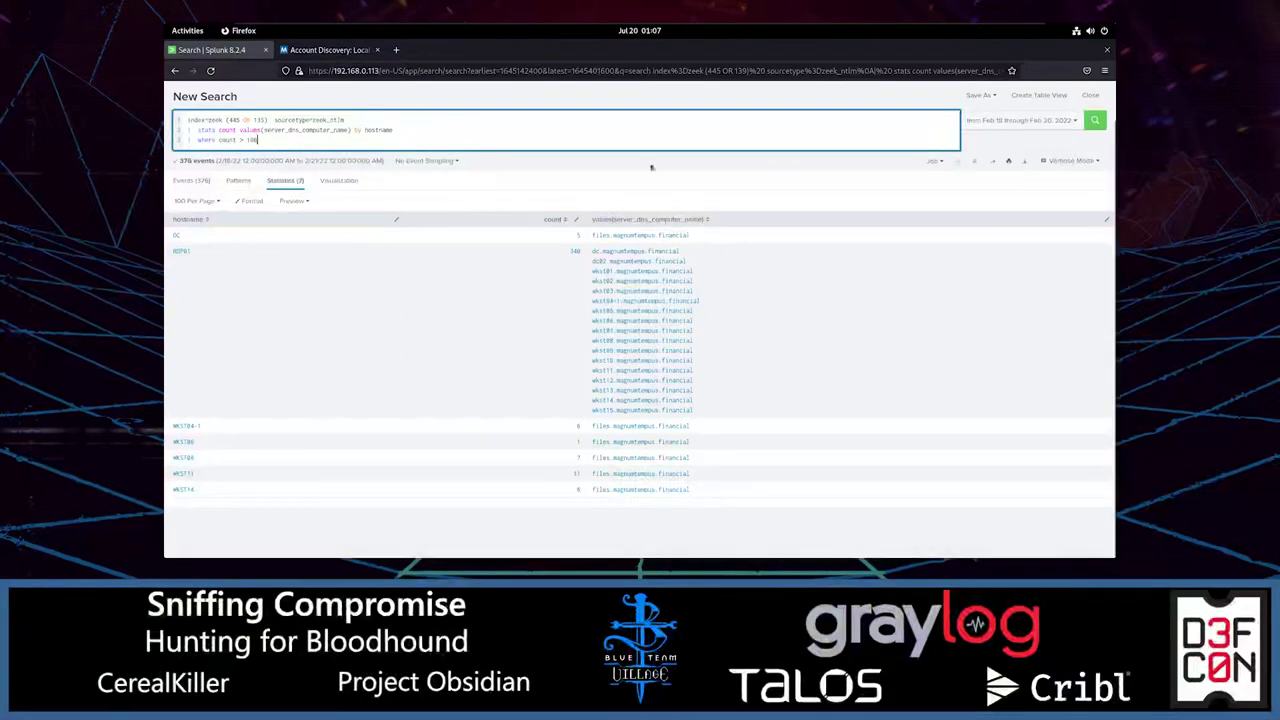
click(1092, 125)
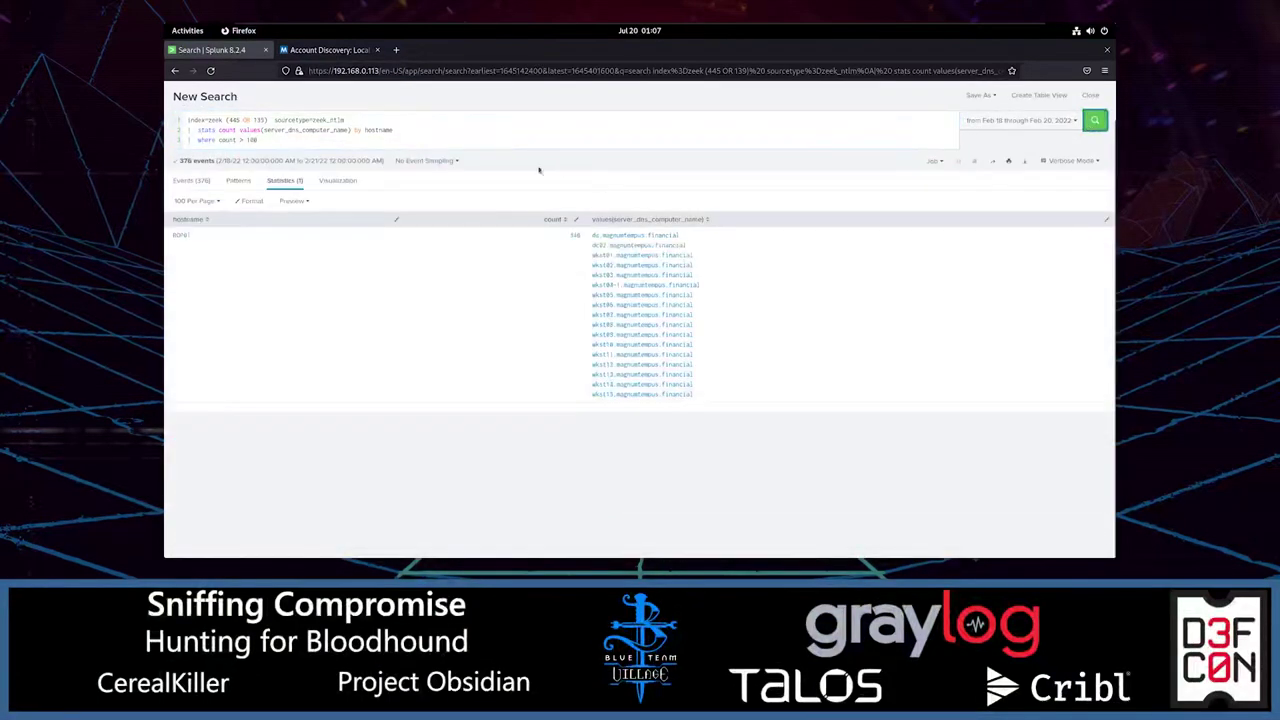
drag(276, 142, 187, 120)
key(ctrl+c)
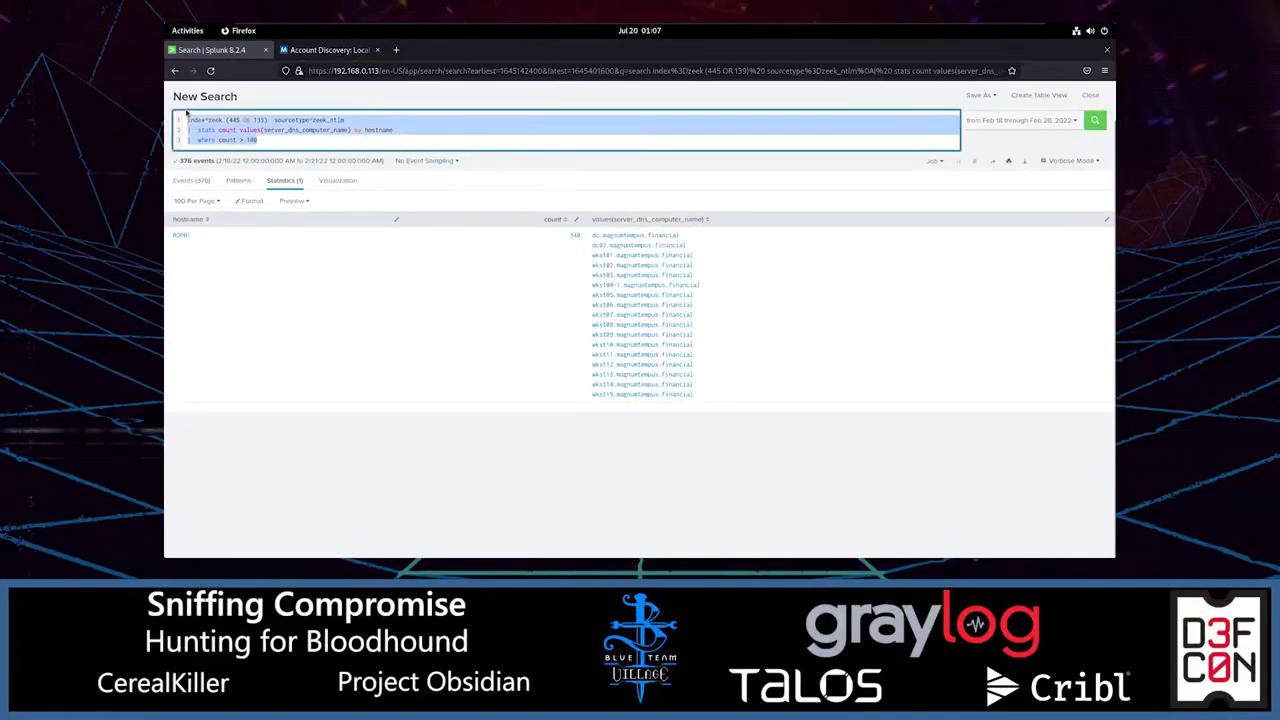
key(alt+Tab)
Paste the count>100 Splunk query under Proposed Detection Query and close it with ```.
click(769, 209)
key(Return)
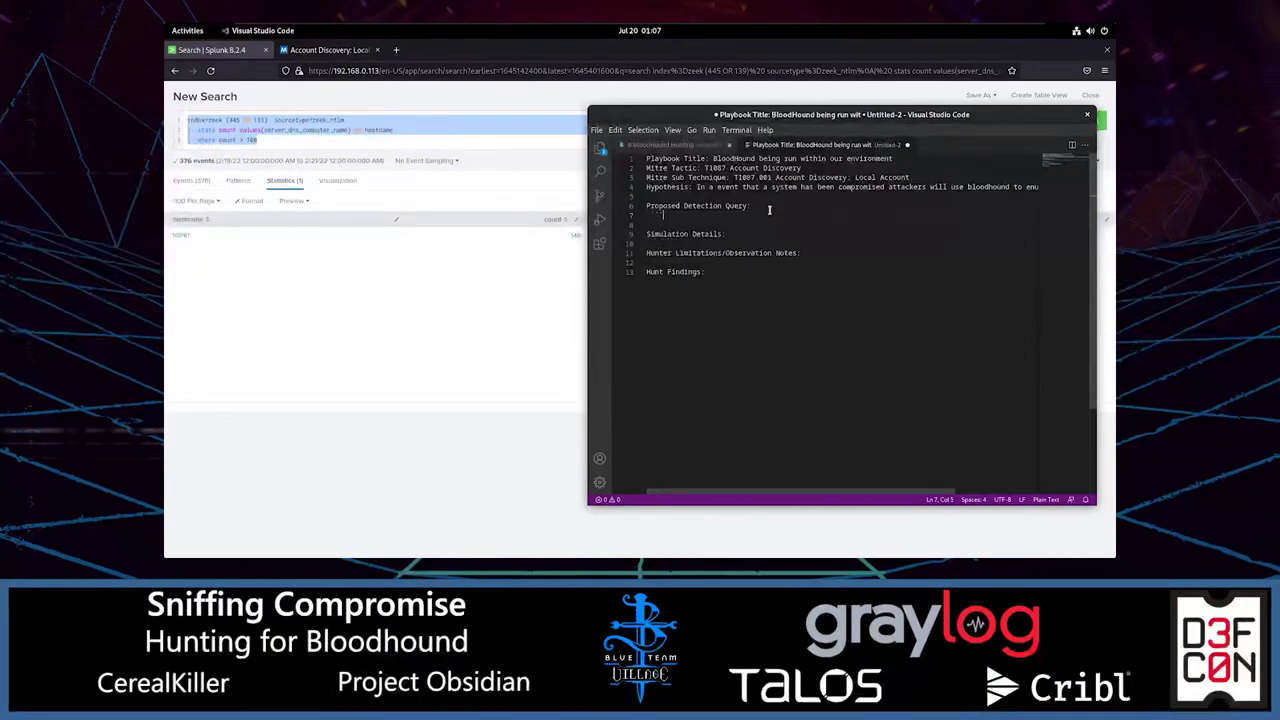
key(ctrl+v)
key(Return)
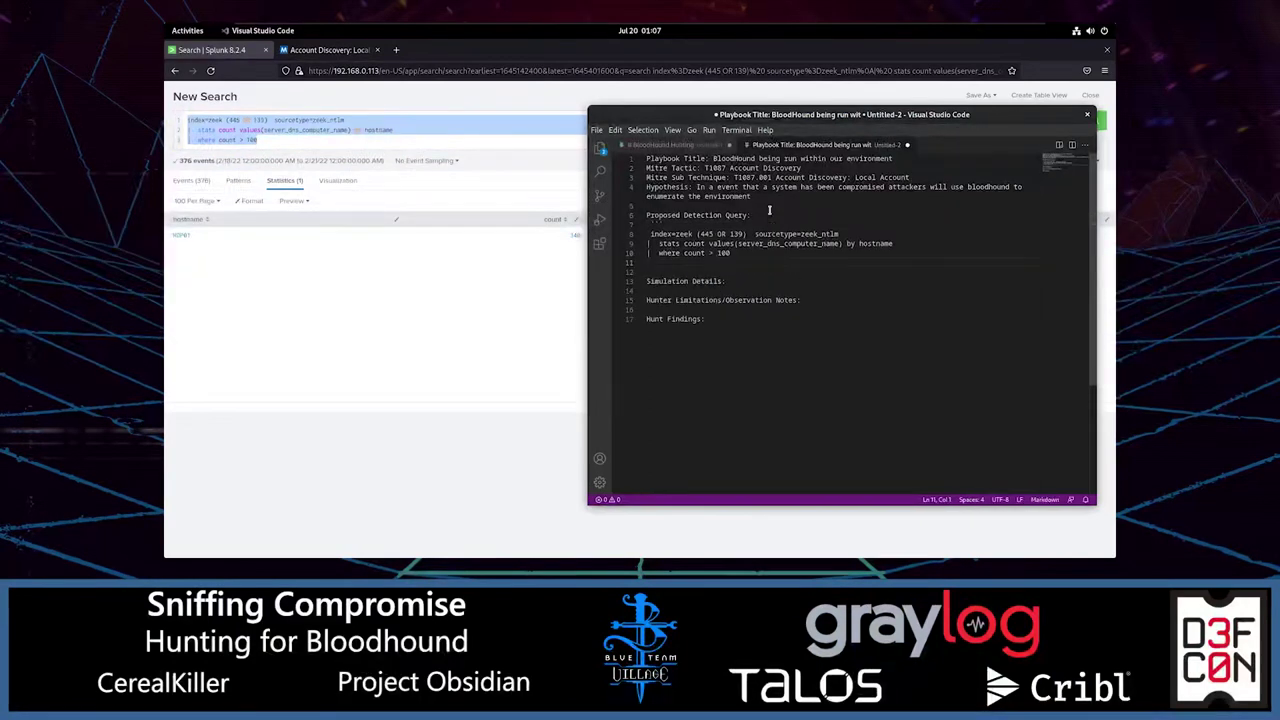
text(```)
key(Up)
key(Up)
key(Up)
key(Up)
key(Left)
key(Left)
Set Simulation Details to 'None' and add a blank line under the limitations heading.
click(762, 281)
text(None)
click(826, 293)
click(830, 300)
key(Return)
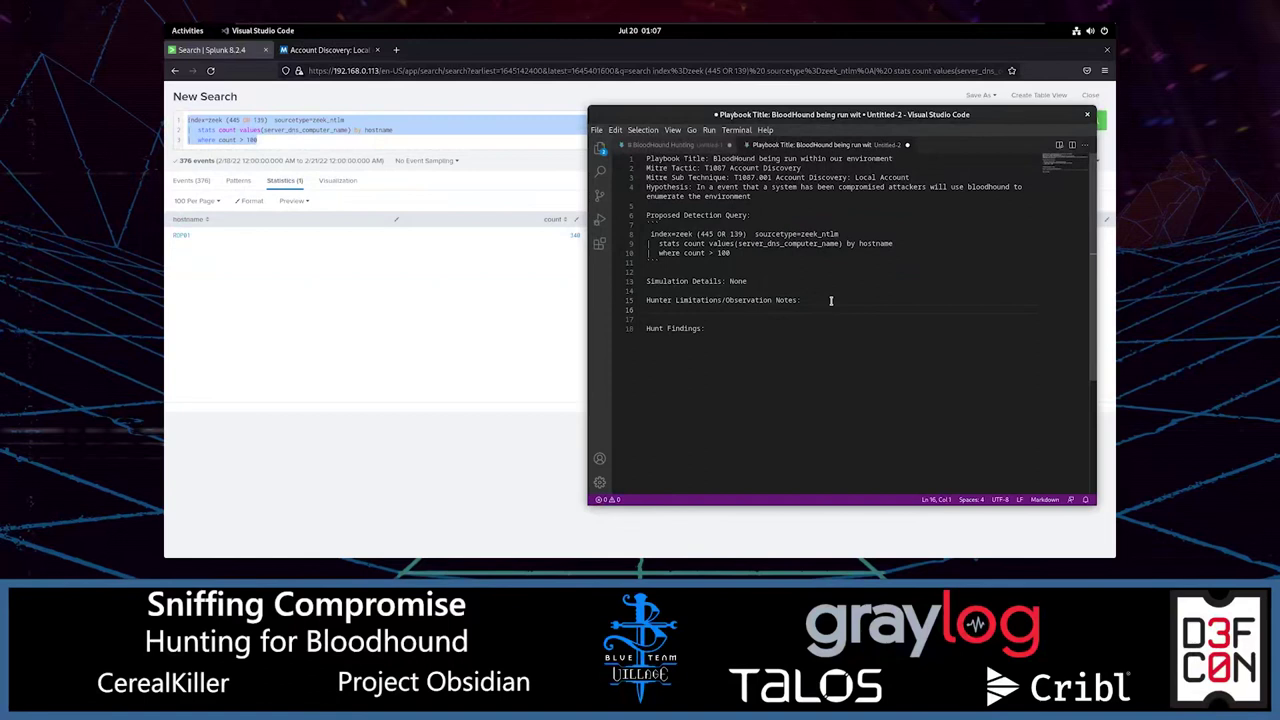
Write 'Some logs where passed inccorrectly, We did not see file creation for the bloodhound binaries.'.
text(Some logs where passed inccor)
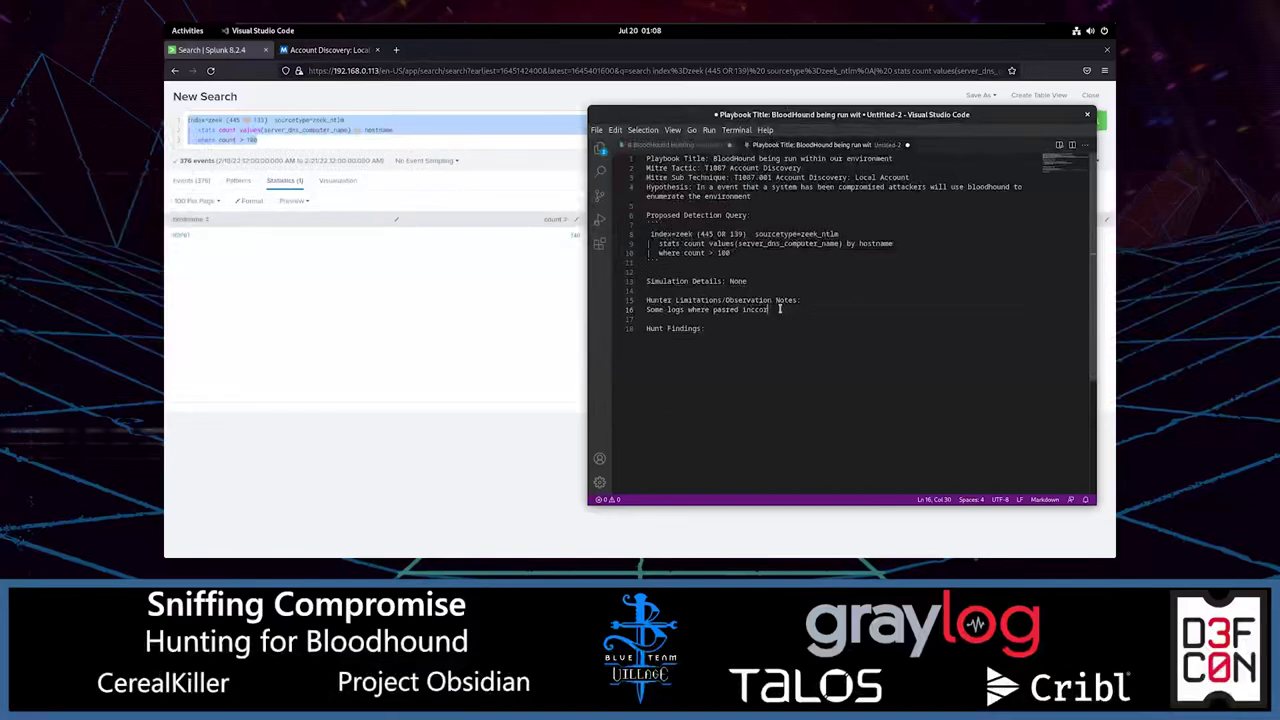
text(rectly)
text(, We did not he)
key(BackSpace)
text(see file creation for the bloodhound )
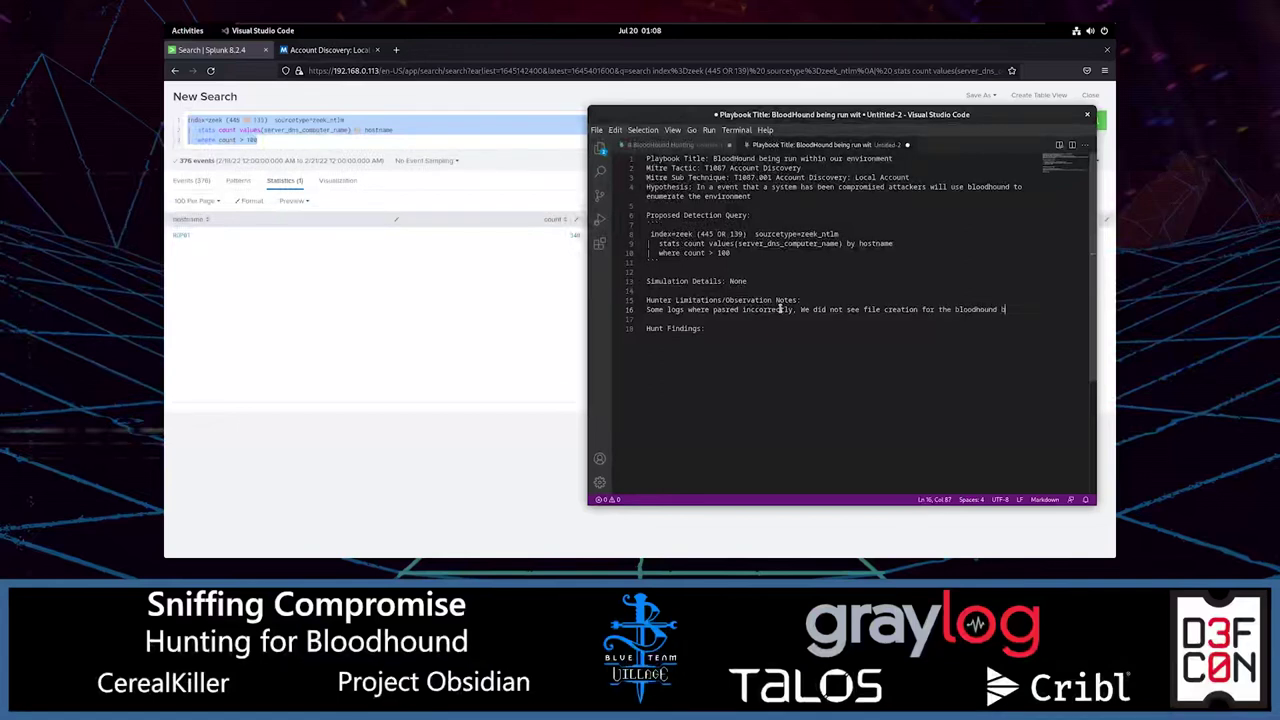
text(binaries)
click(1017, 310)
double_click(1017, 310)
key(Right)
text(.)
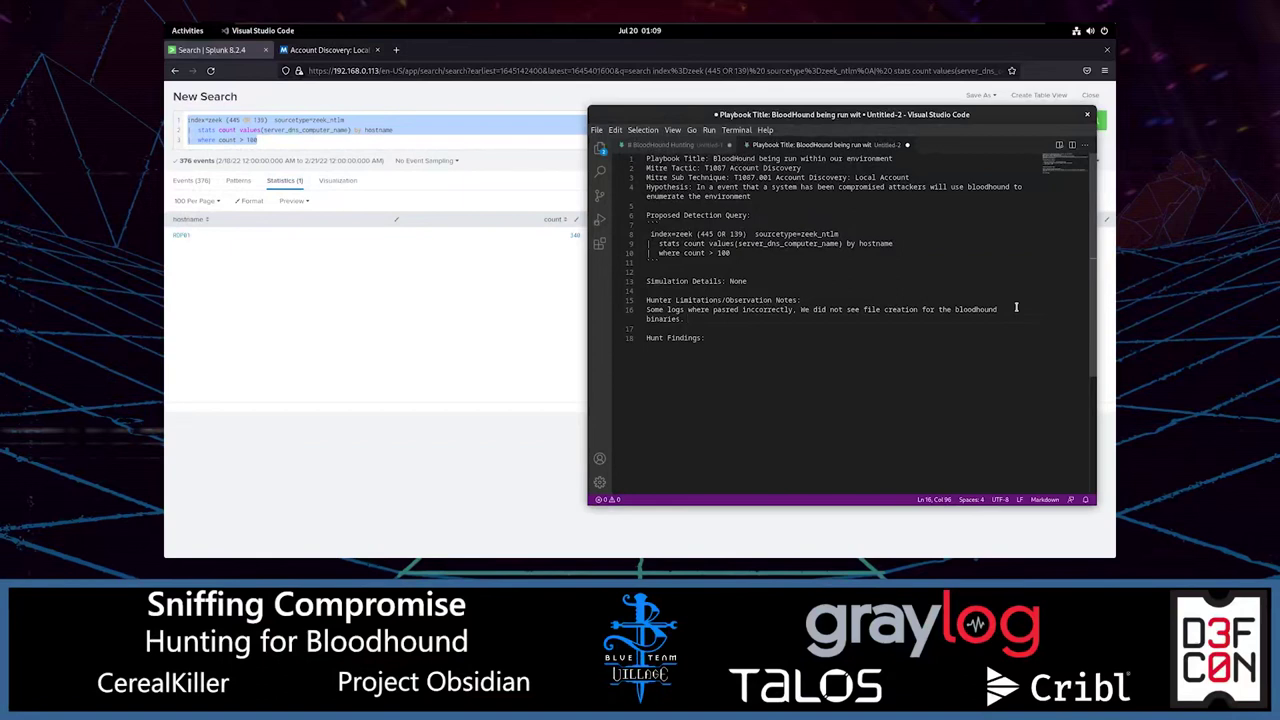
Add a Hunt Findings line: RDP01 made various connections to other workstations, abnormal for its workstation type.
click(797, 352)
key(Return)
text(We)
key(BackSpace)
key(BackSpace)
text(Found that RDP01 has been making )
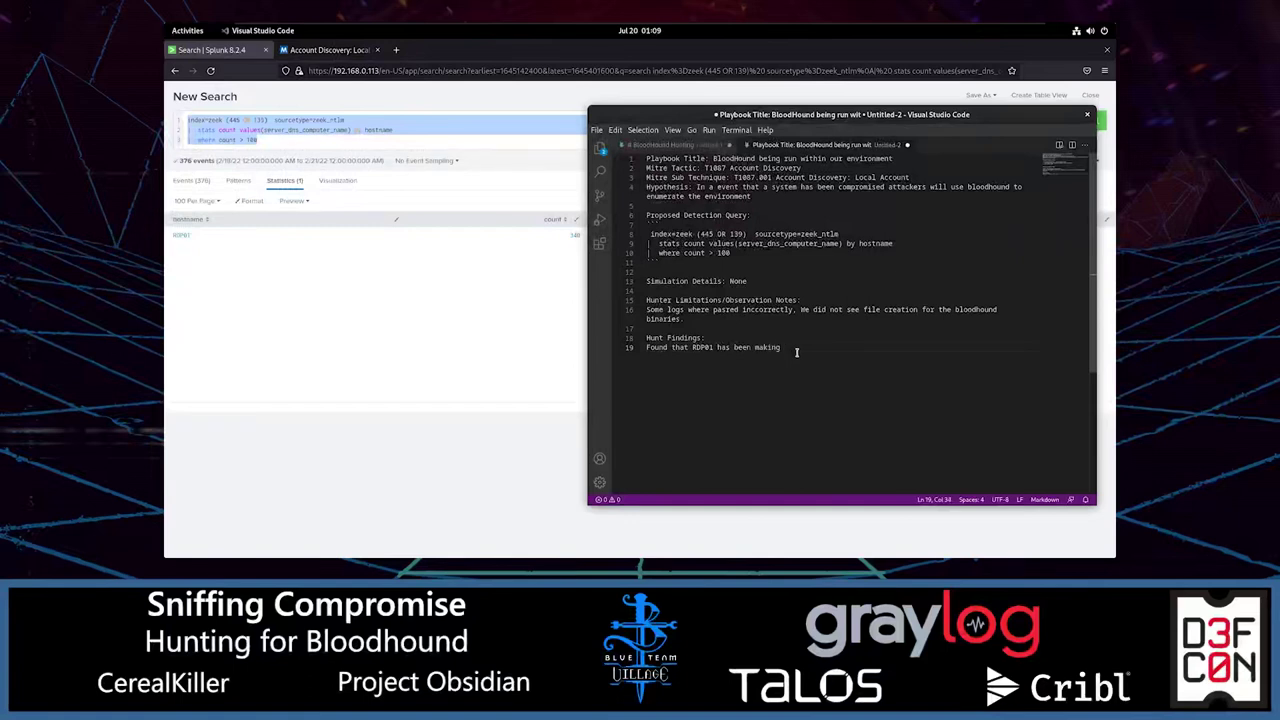
text(various connectinos ')
text(o other workstaions. This is abr)
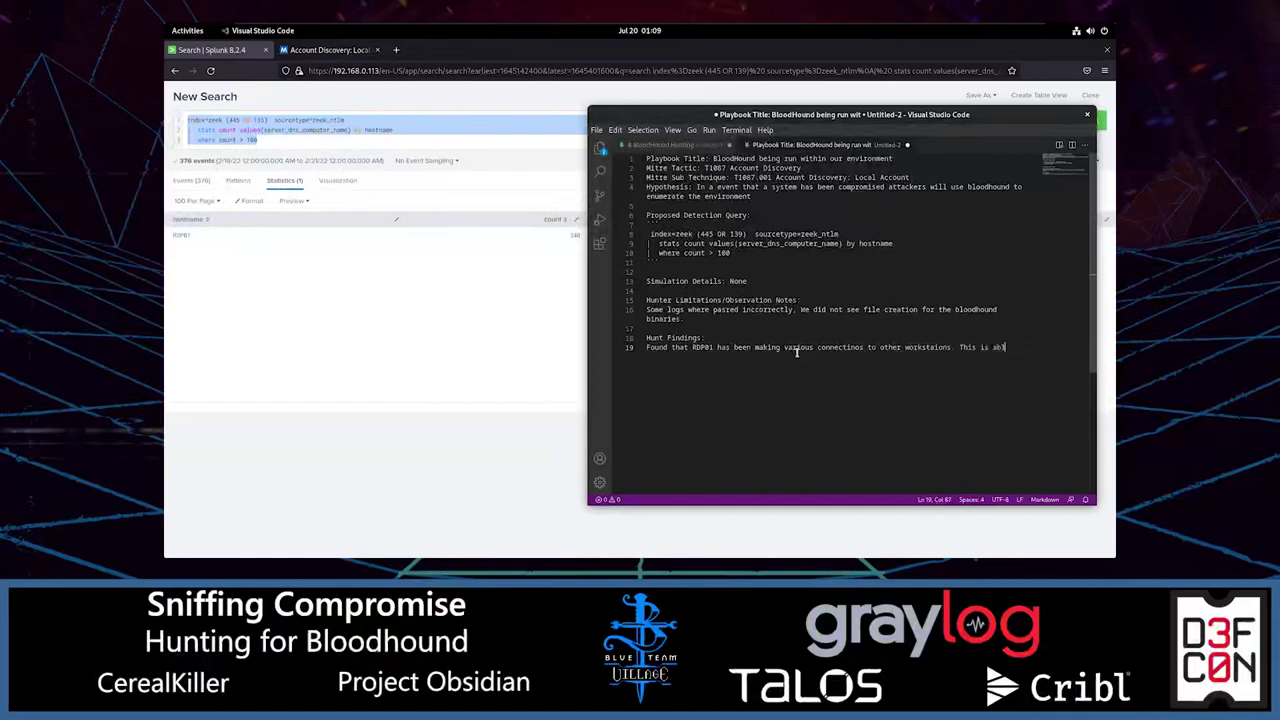
text(ormal for this tu)
key(BackSpace)
text(ype of workstaion.)
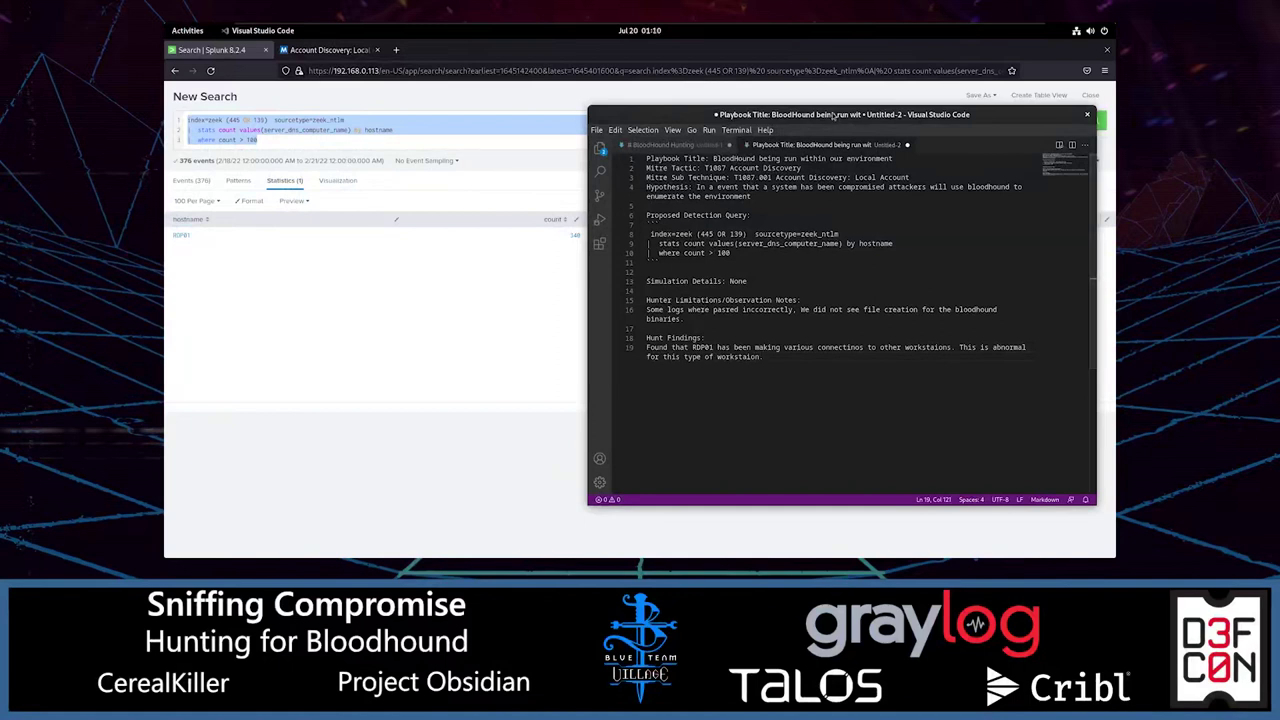
drag(795, 232, 688, 226)
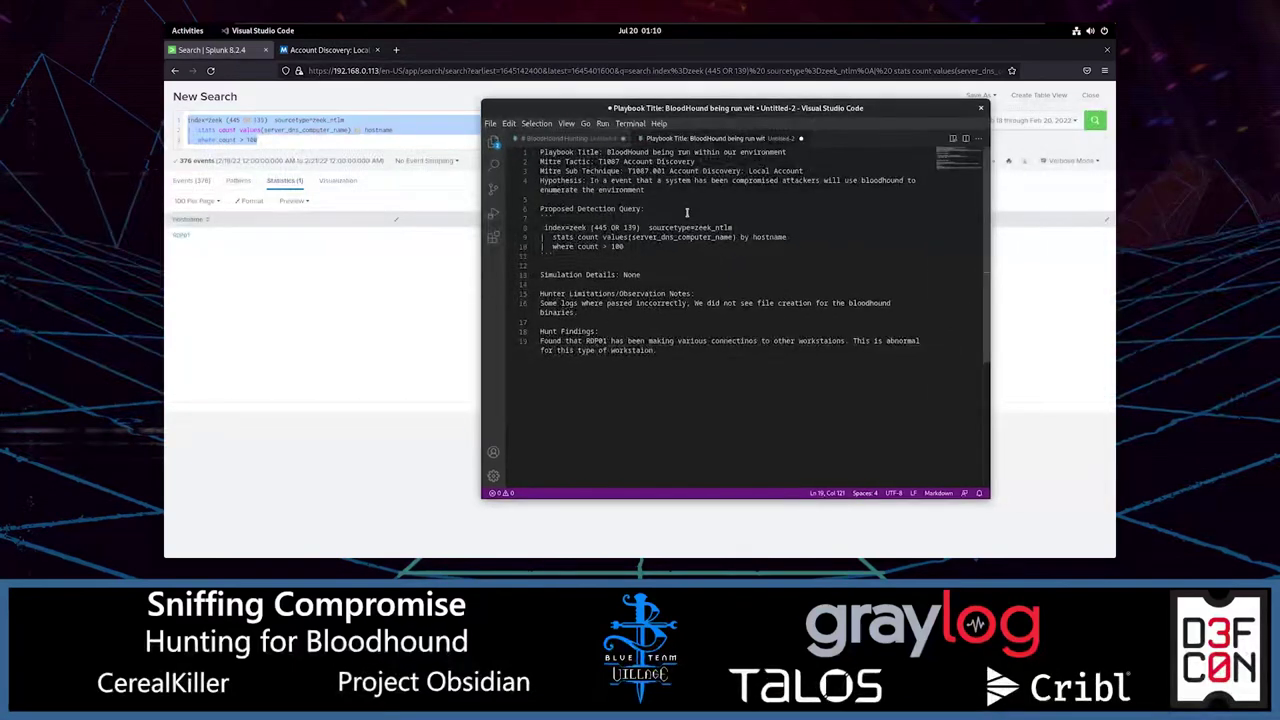